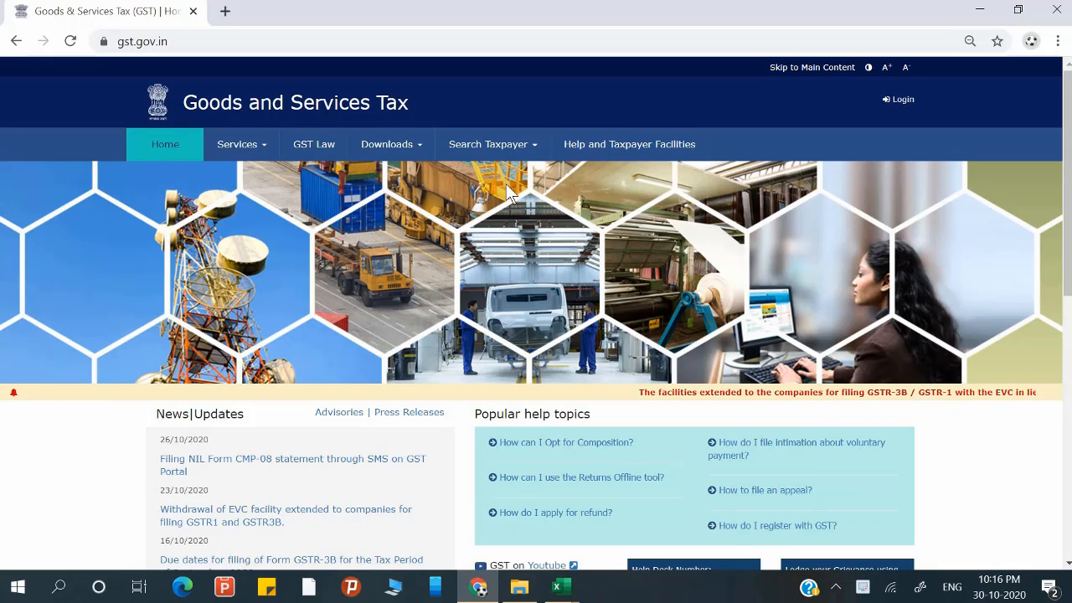
# Log in to the GST portal with the username, account password and the characters shown in the image.
pyautogui.click(904, 101)
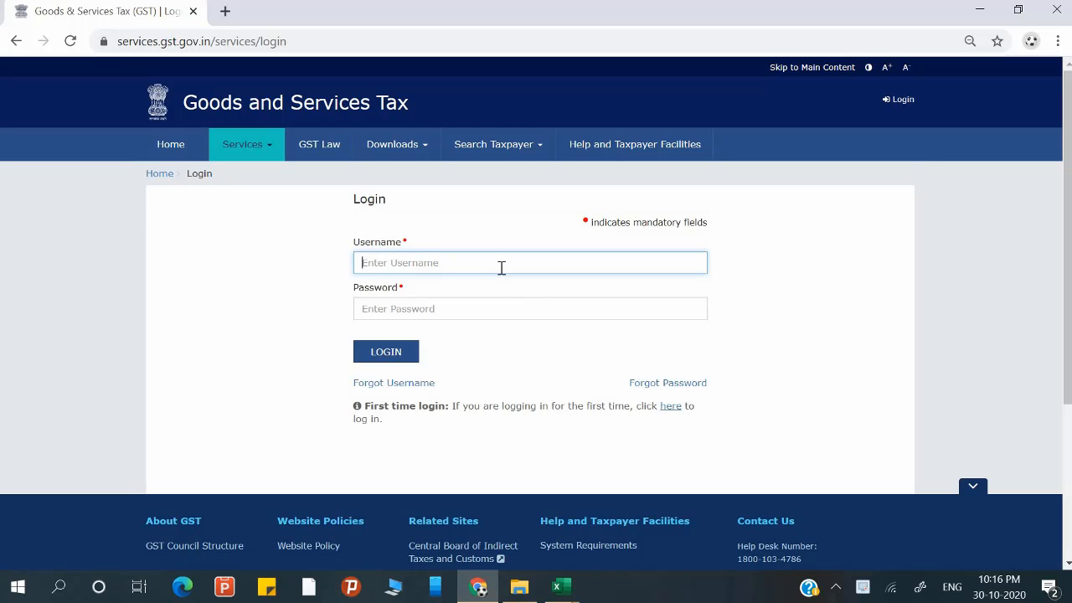
pyautogui.write('Rashm')
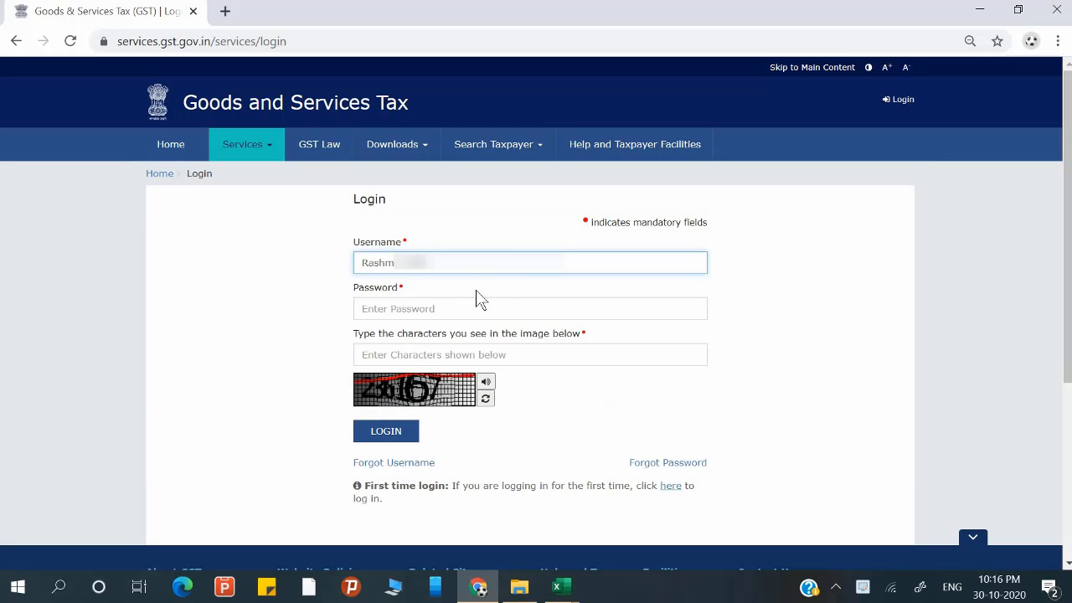
pyautogui.click(466, 312)
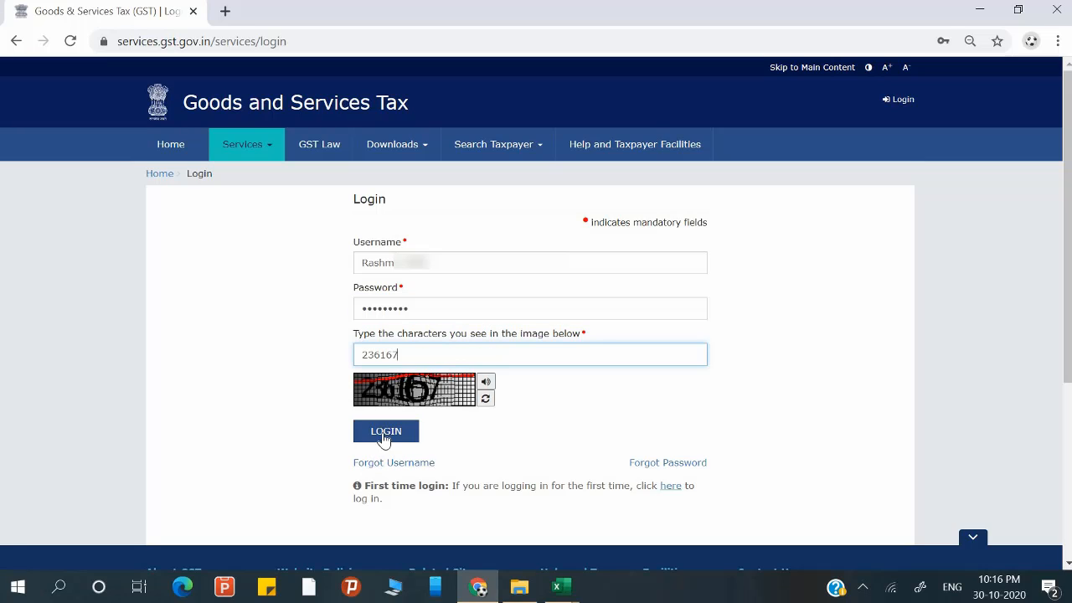
pyautogui.click(385, 433)
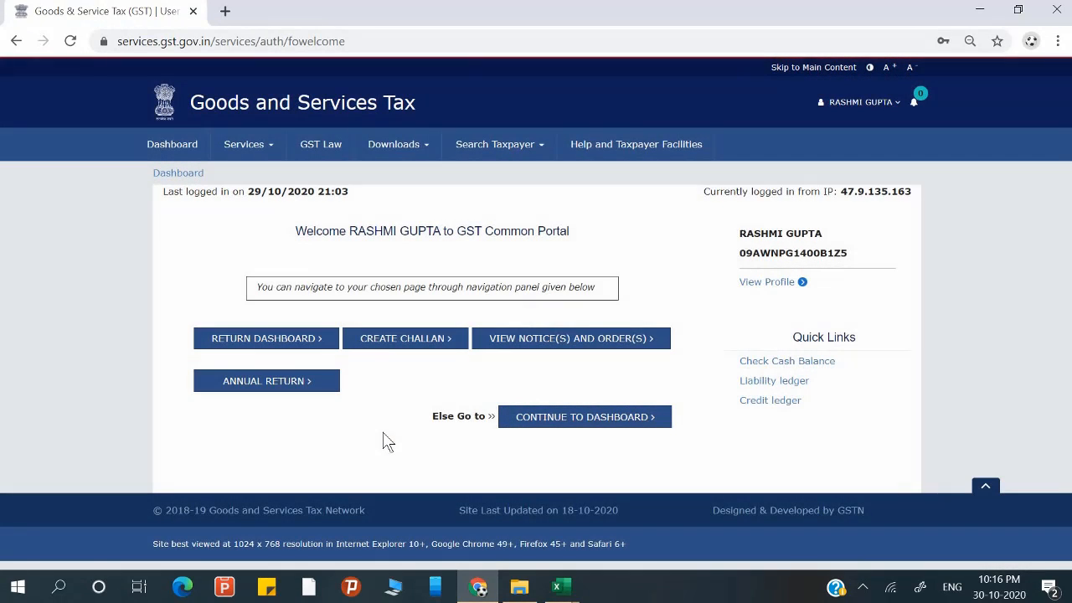
# Open the return dashboard and look up the CMP-08 filing status for Jul-Sep of financial year 2019-20.
pyautogui.click(287, 350)
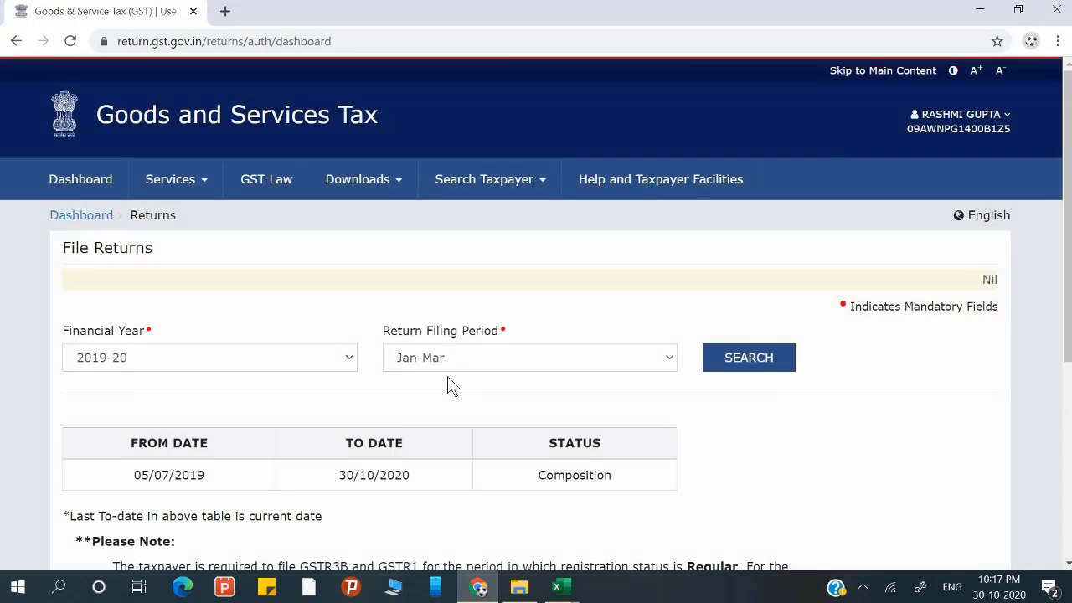
pyautogui.scroll(-1, 449, 386)
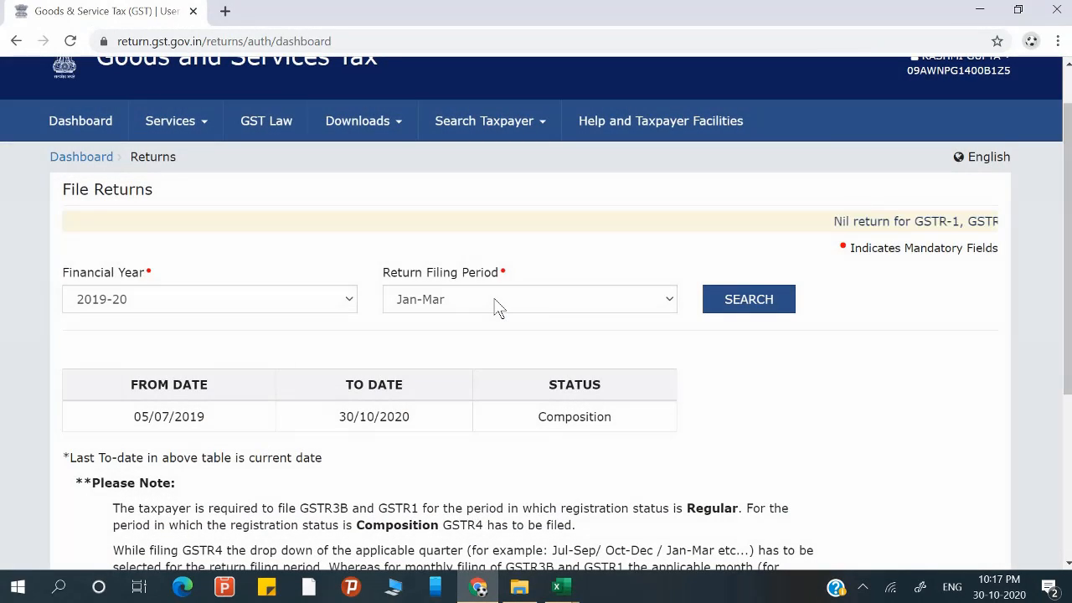
pyautogui.click(497, 306)
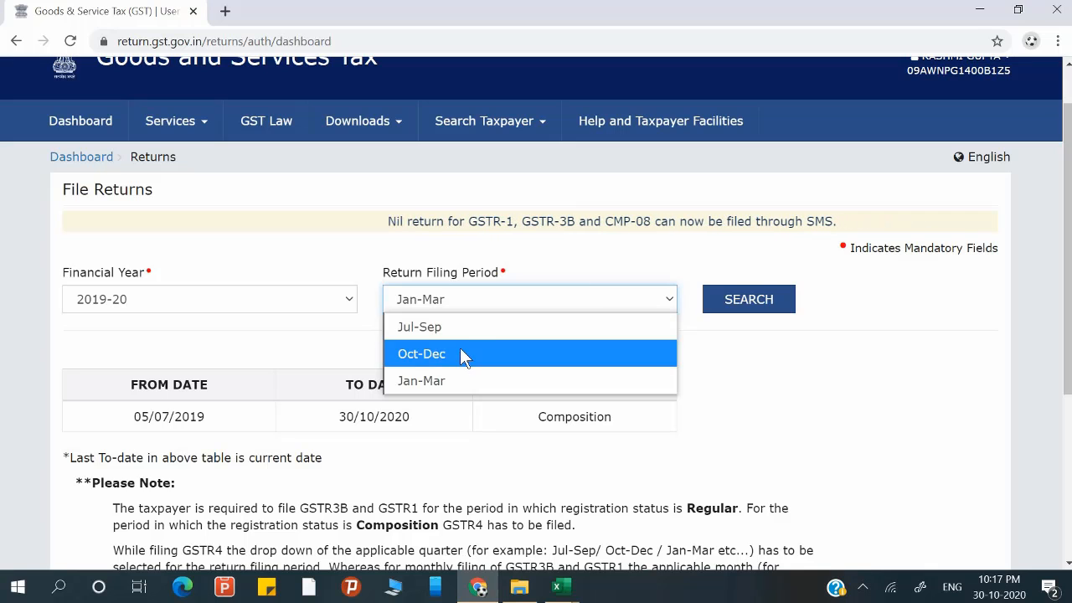
pyautogui.click(467, 328)
pyautogui.scroll(-2, 449, 368)
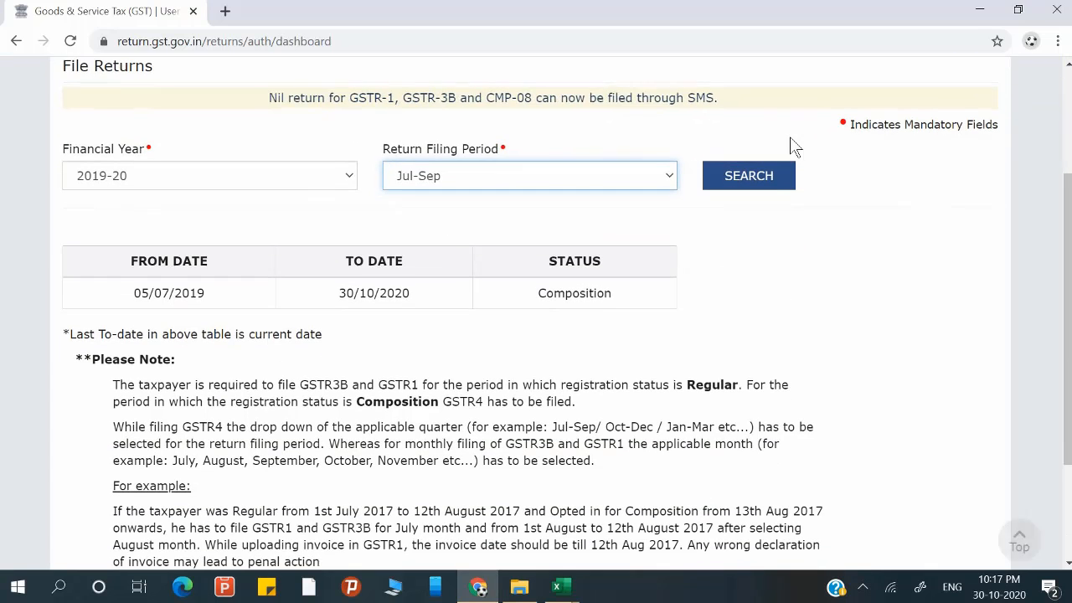
pyautogui.click(771, 184)
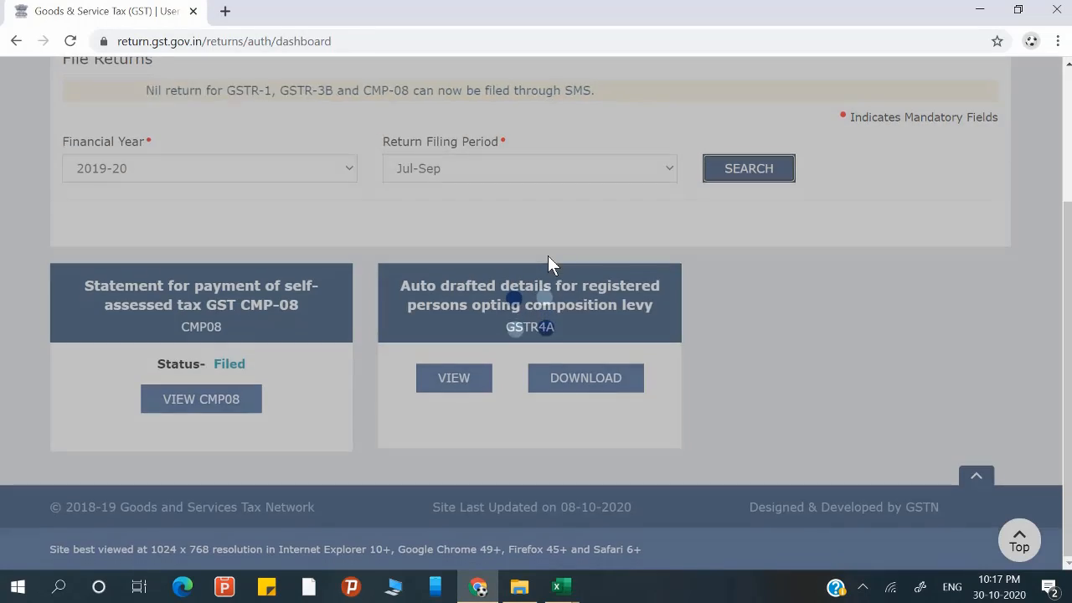
# Search the 2019-20 returns for the Oct-Dec filing period and check the CMP-08 status.
pyautogui.scroll(2, 299, 372)
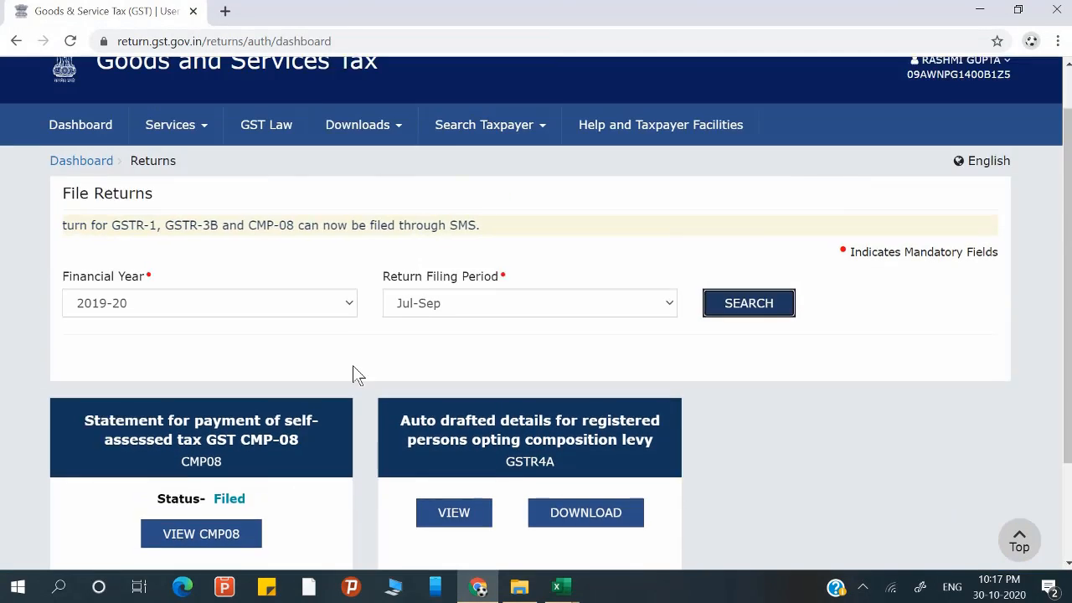
pyautogui.click(448, 350)
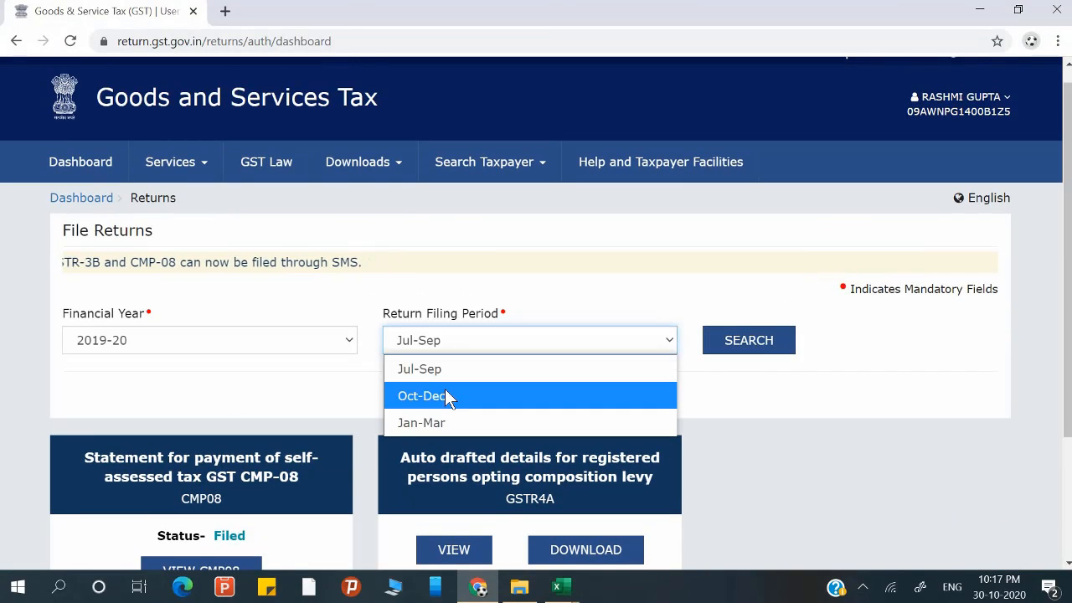
pyautogui.click(446, 393)
pyautogui.click(730, 344)
pyautogui.scroll(-2, 615, 402)
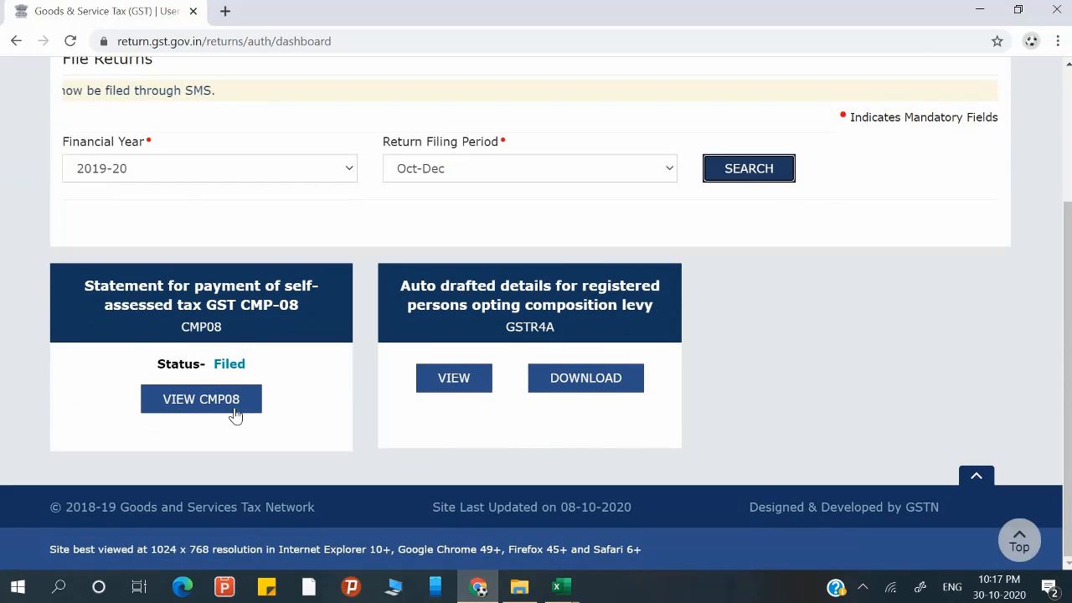
# Check the CMP-08 filing status for the Jan-Mar period of 2019-20.
pyautogui.click(526, 176)
pyautogui.click(500, 250)
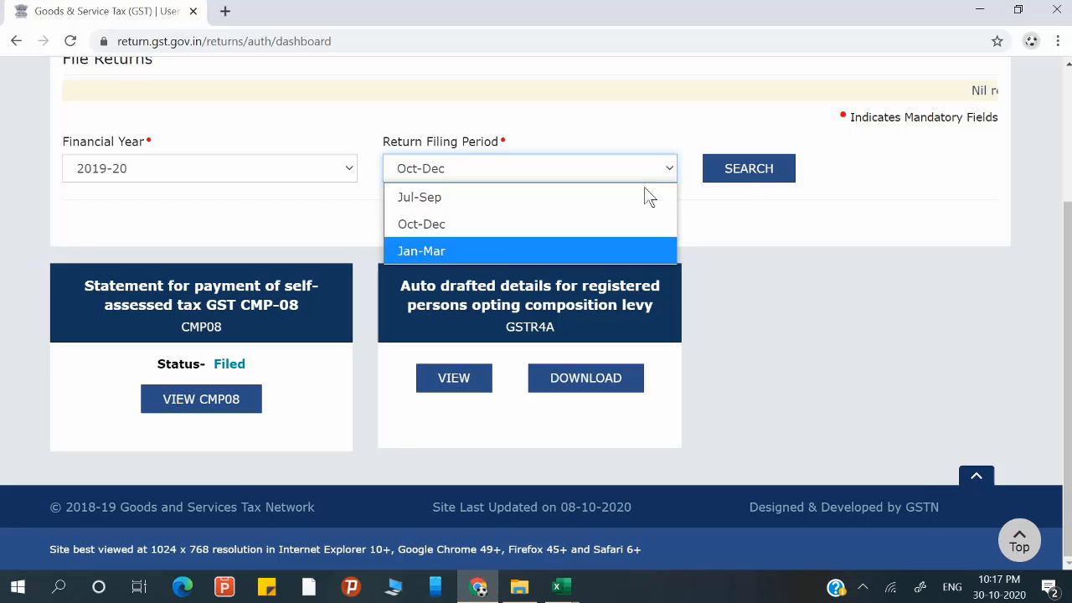
pyautogui.click(773, 167)
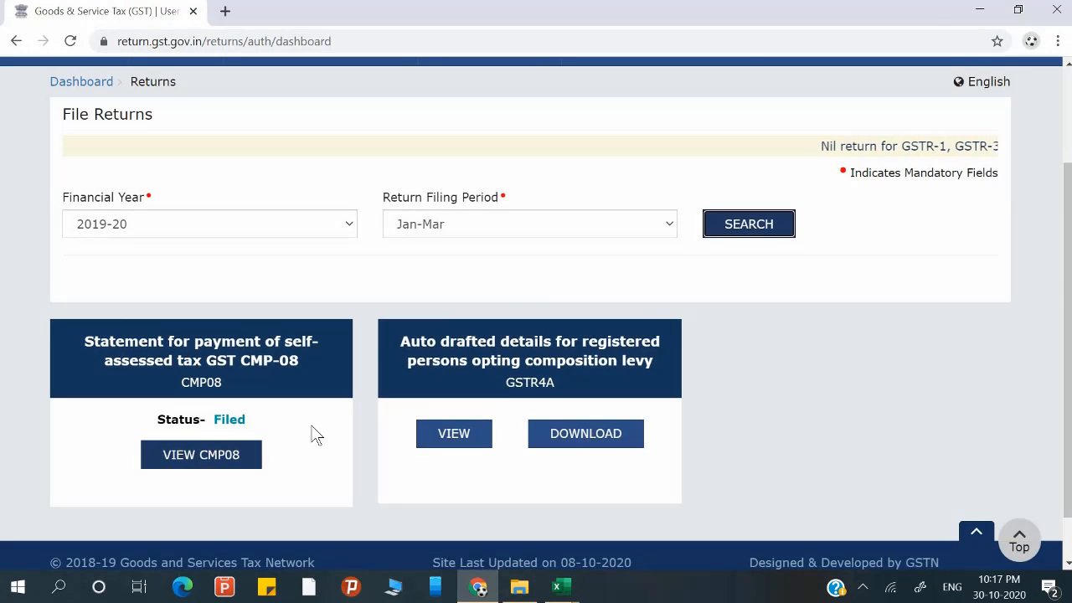
pyautogui.scroll(2, 311, 433)
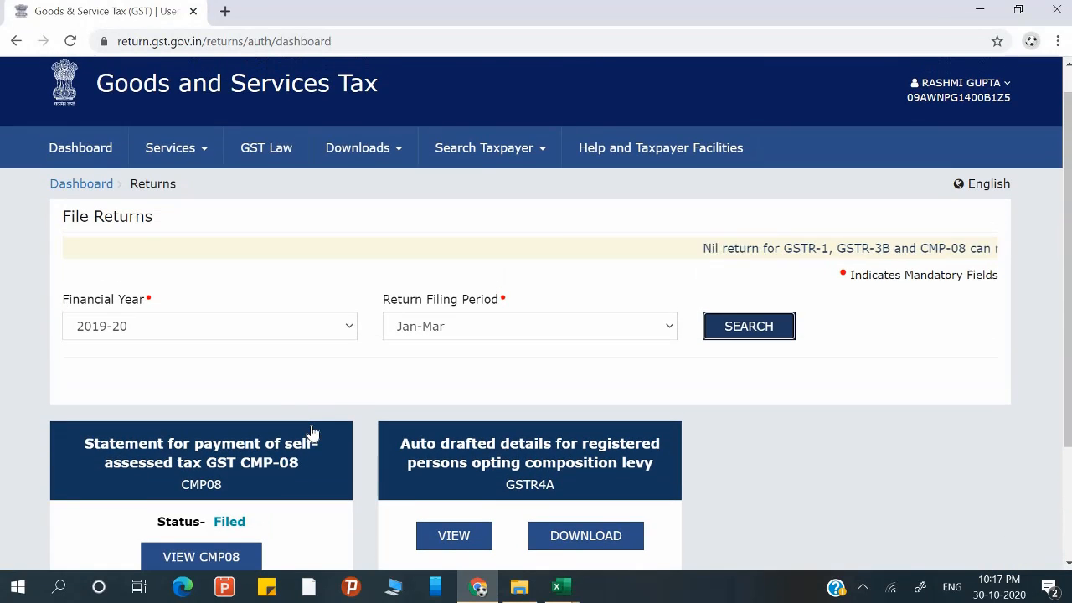
# Go back to the main dashboard and reopen the File Returns page from there.
pyautogui.click(198, 154)
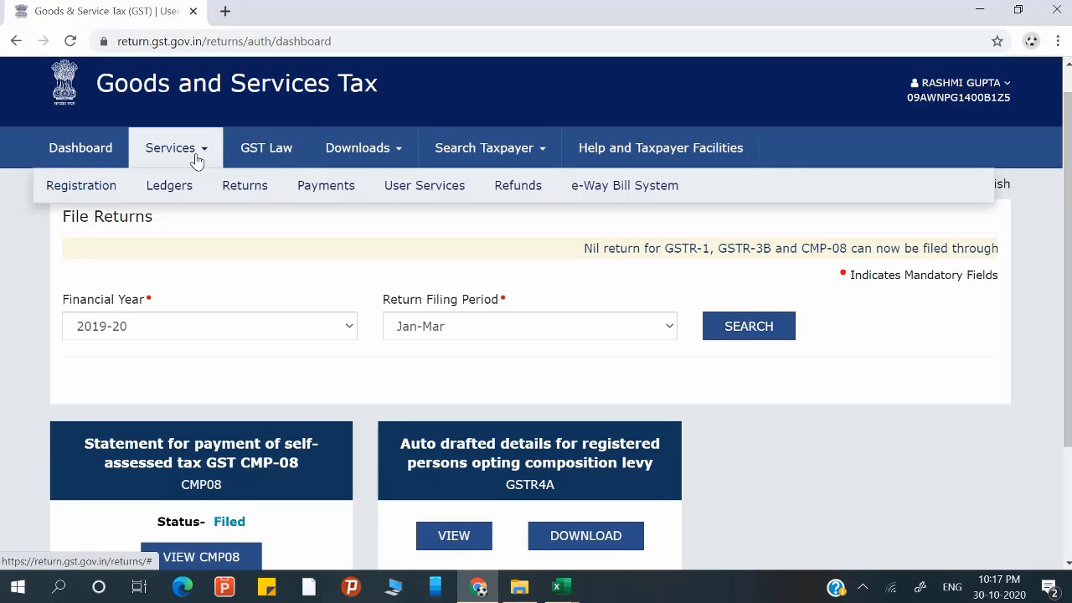
pyautogui.moveTo(270, 196)
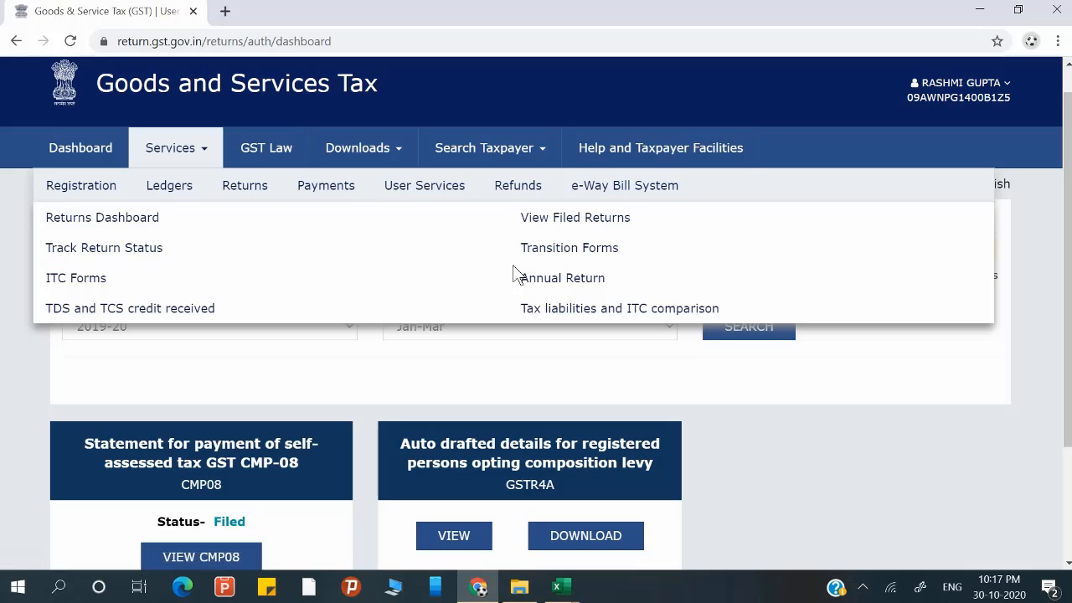
pyautogui.click(88, 147)
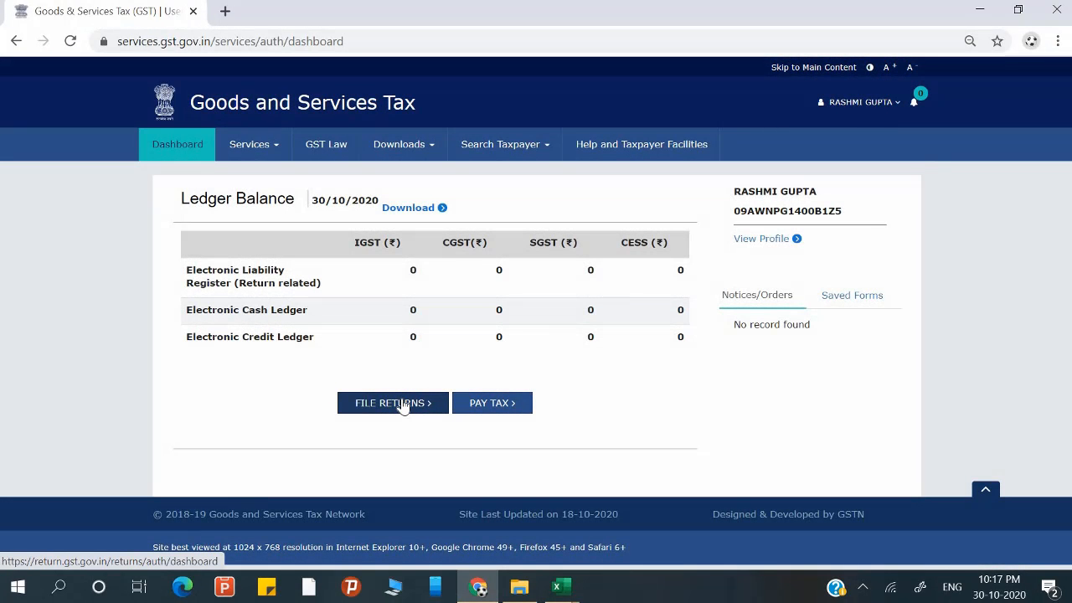
pyautogui.click(402, 405)
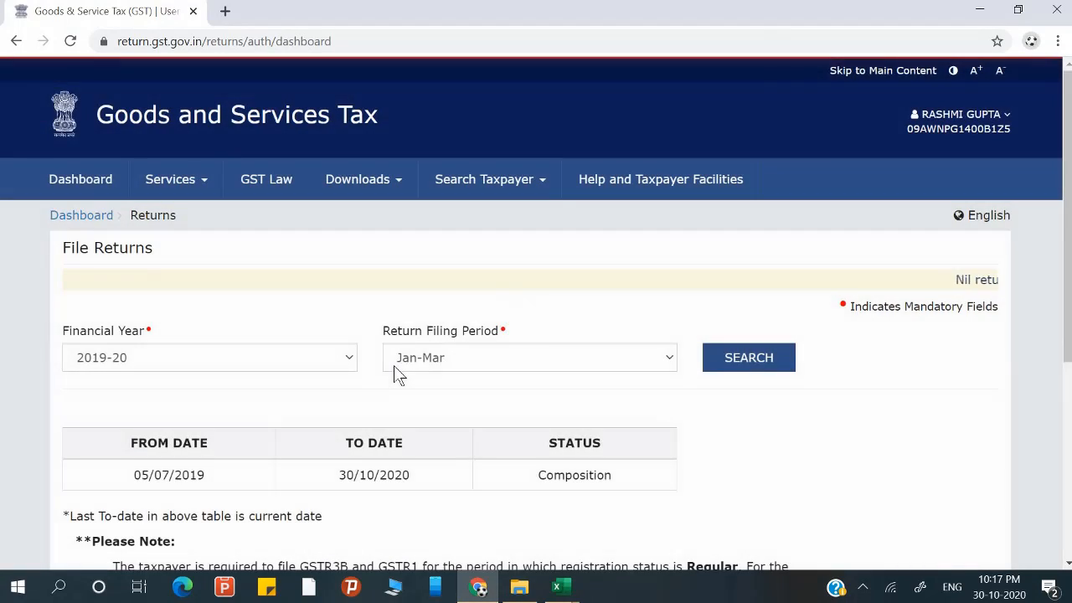
pyautogui.scroll(-2, 393, 365)
pyautogui.scroll(2, 393, 365)
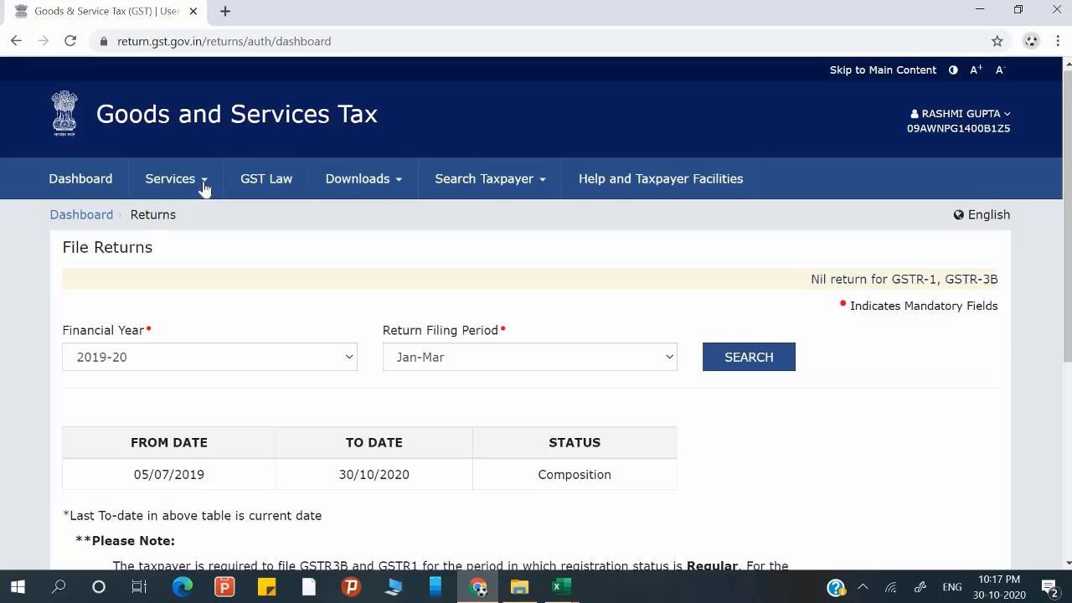
# Open the Annual Return page and search for the annual returns of financial year 2019-20.
pyautogui.click(204, 181)
pyautogui.moveTo(241, 215)
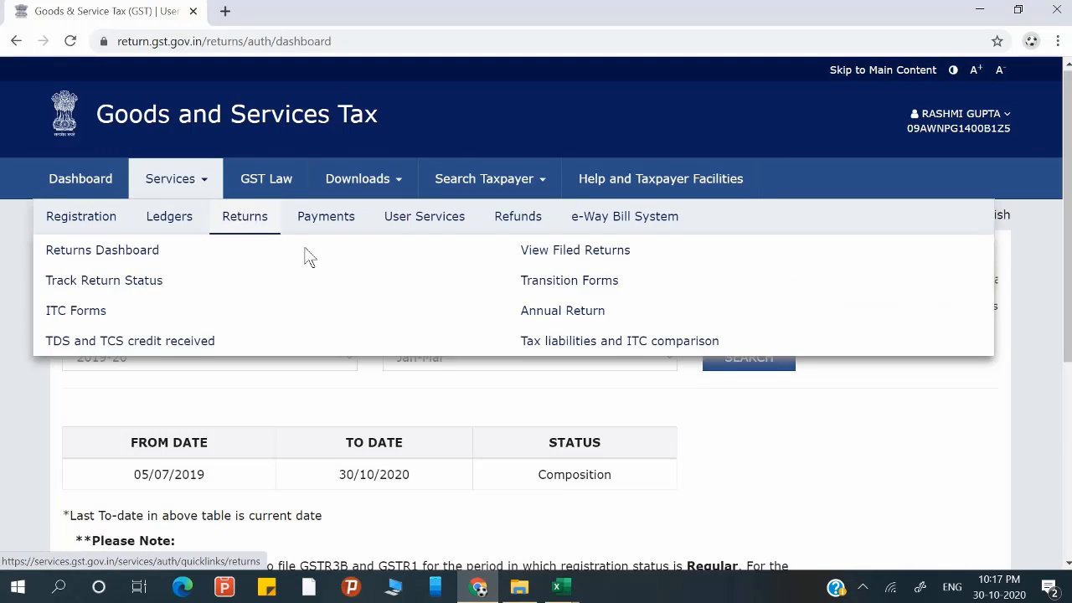
pyautogui.click(545, 308)
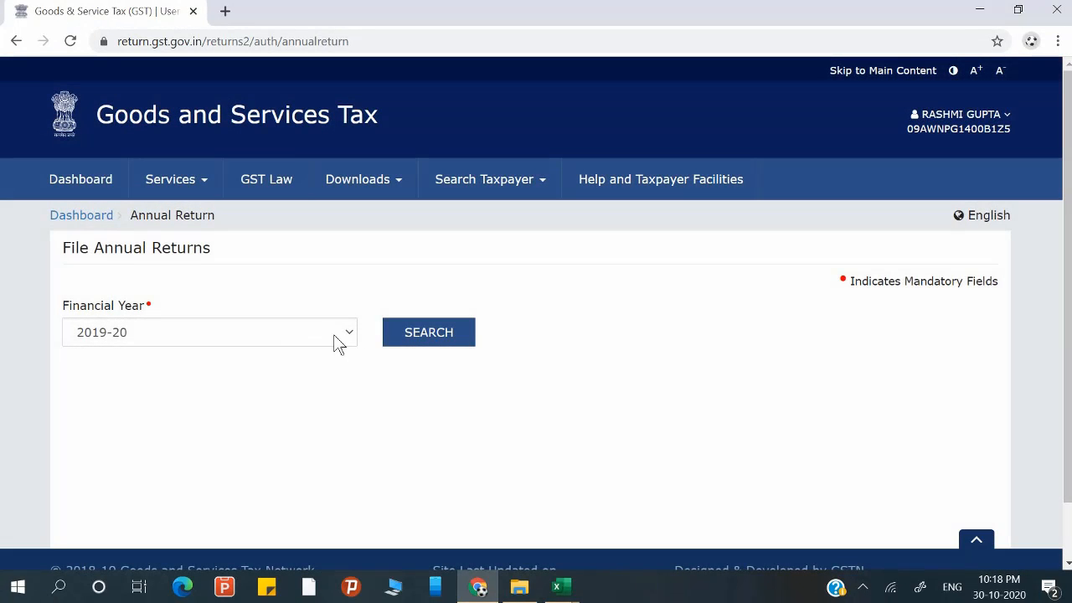
pyautogui.click(334, 335)
pyautogui.click(333, 335)
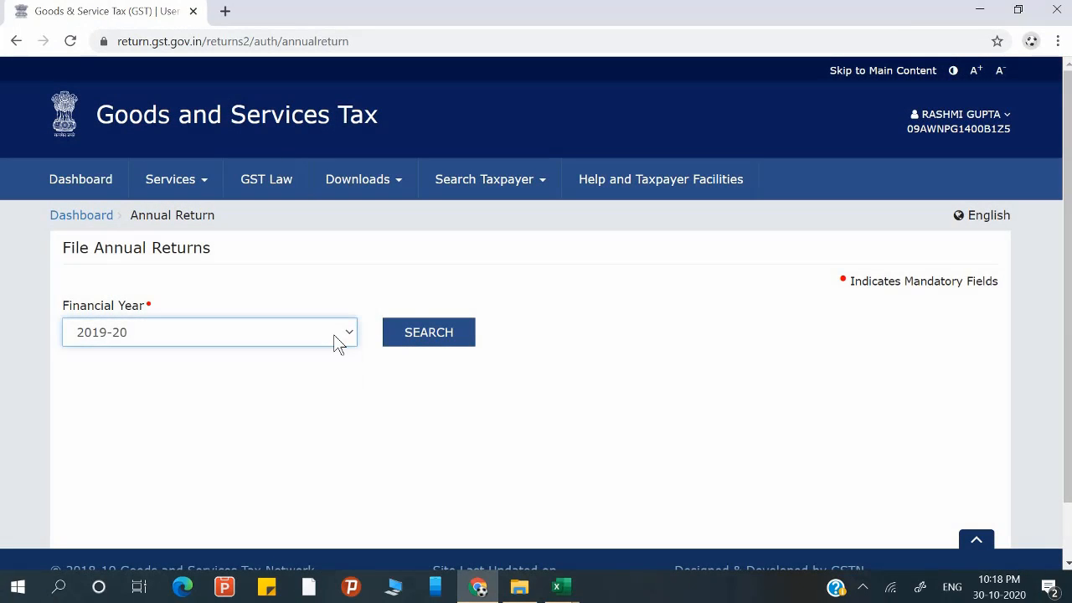
pyautogui.click(430, 333)
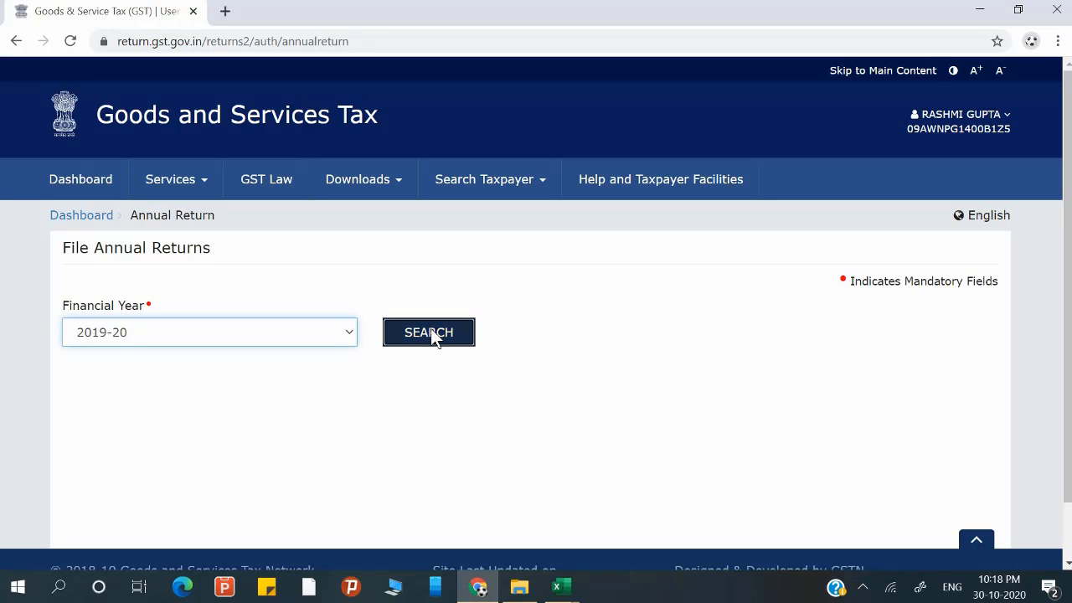
# Read the Help notes on offline preparation, who must file GSTR-4 and the CMP-08 requirement.
pyautogui.scroll(-3, 433, 335)
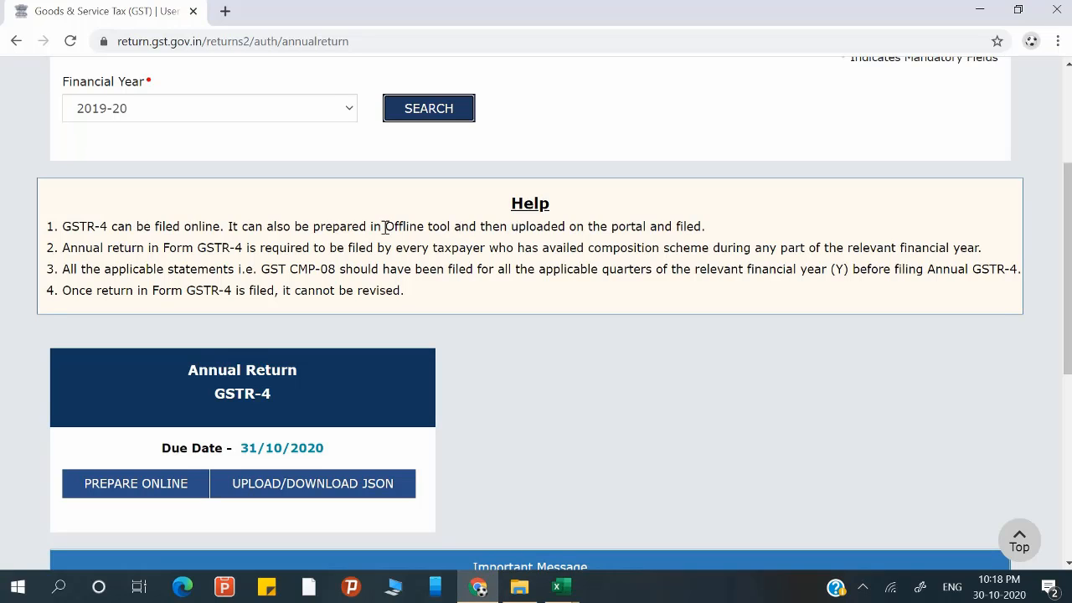
pyautogui.moveTo(385, 227); pyautogui.dragTo(449, 227)
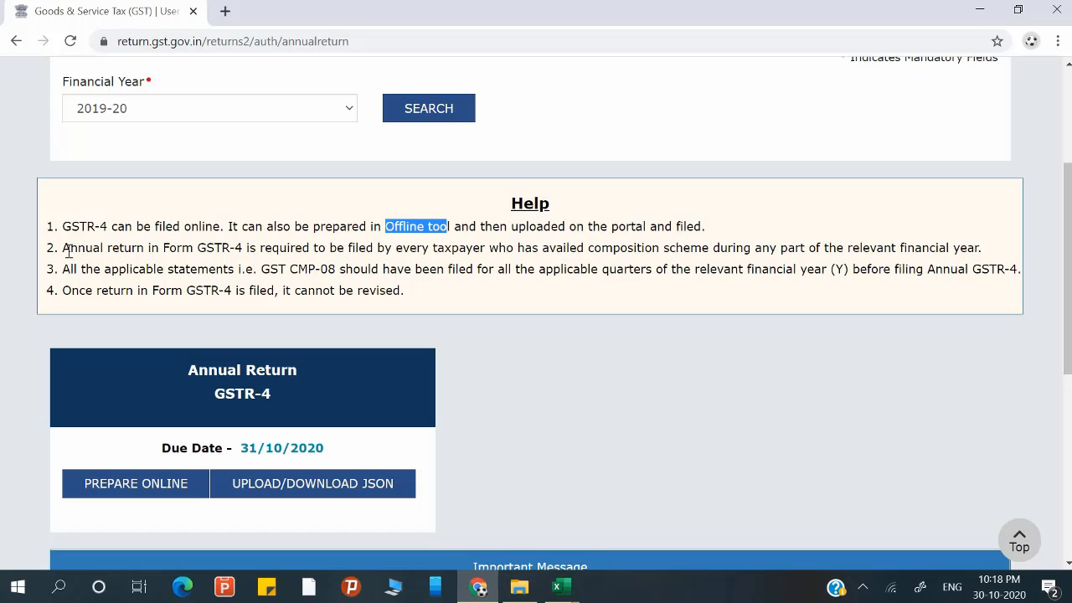
pyautogui.moveTo(64, 251); pyautogui.dragTo(790, 252)
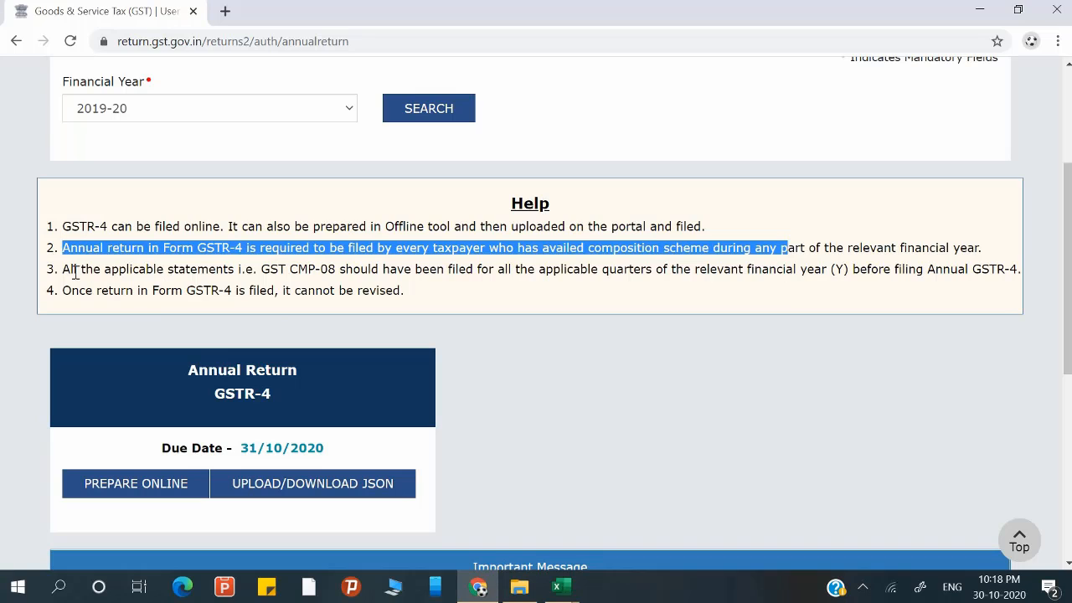
pyautogui.moveTo(74, 269); pyautogui.dragTo(687, 266)
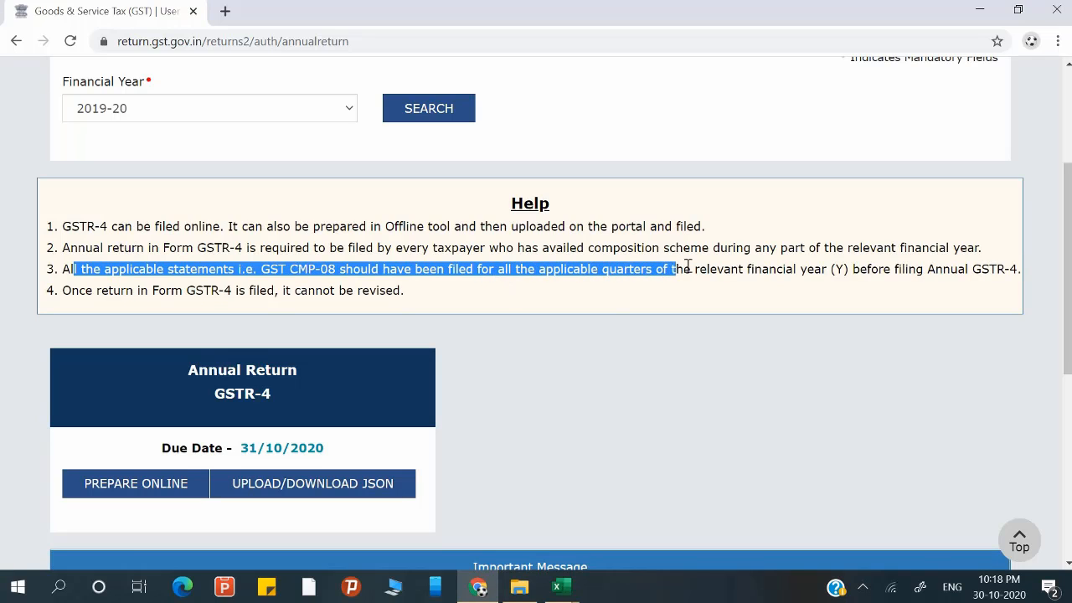
pyautogui.click(540, 291)
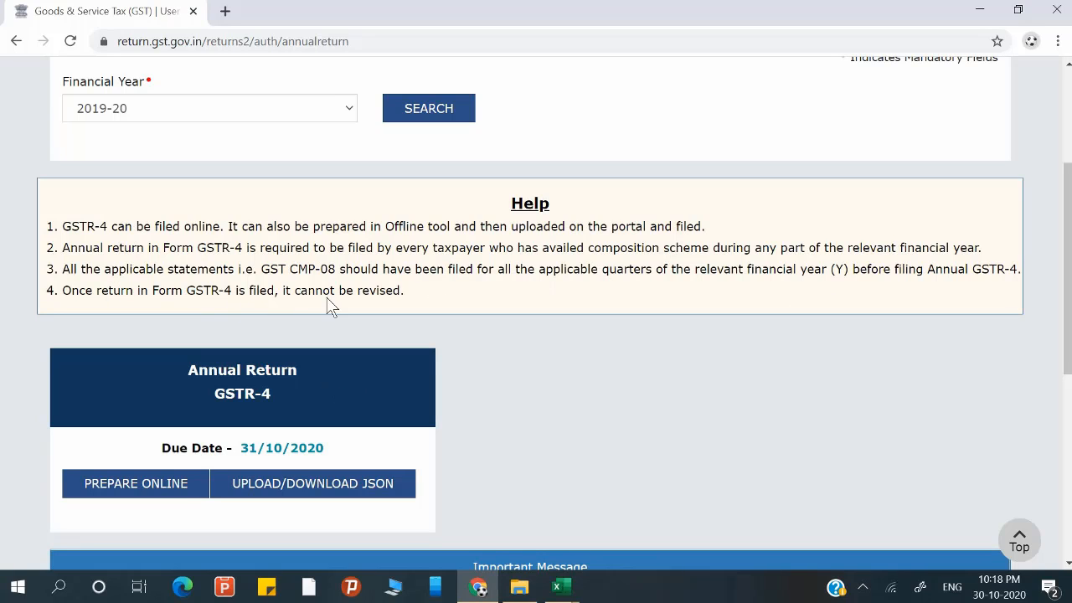
# Review the Important Message filing instructions and open the GSTR-4 annual return for online preparation.
pyautogui.scroll(-1, 211, 308)
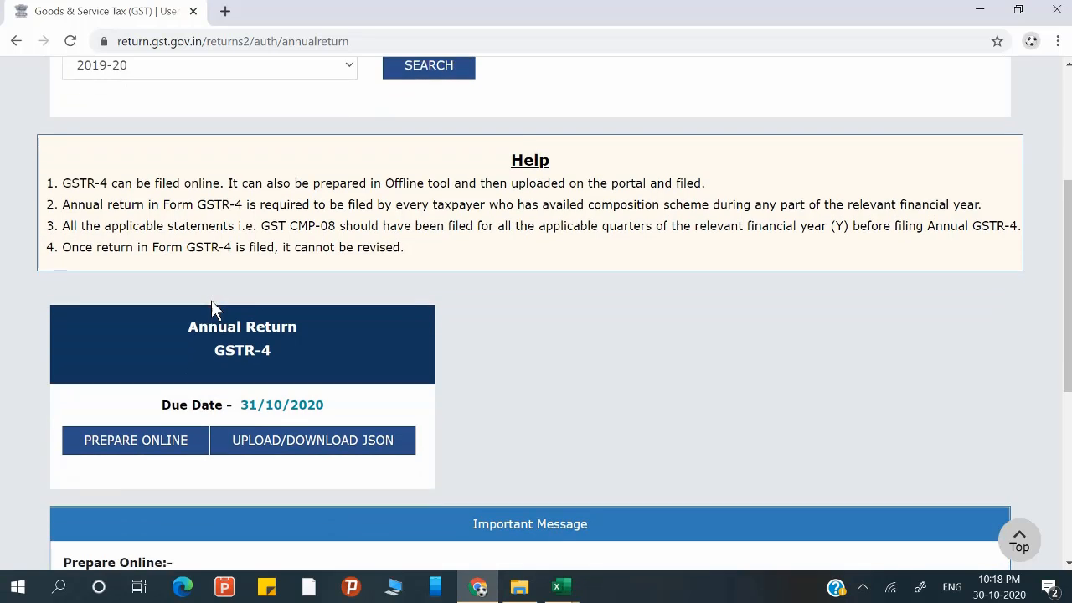
pyautogui.scroll(-1, 181, 277)
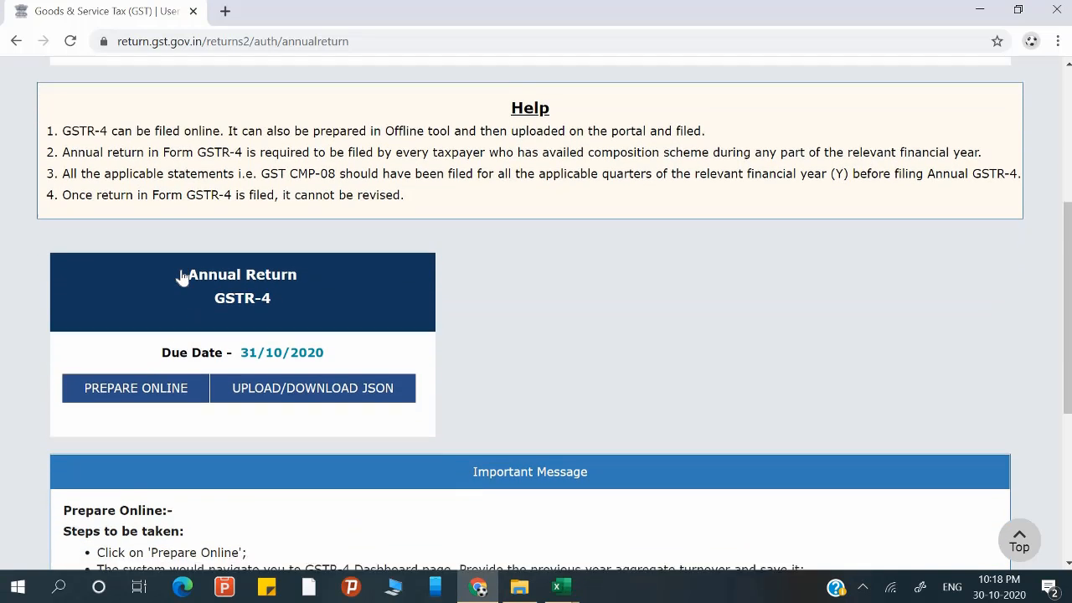
pyautogui.scroll(-2, 181, 277)
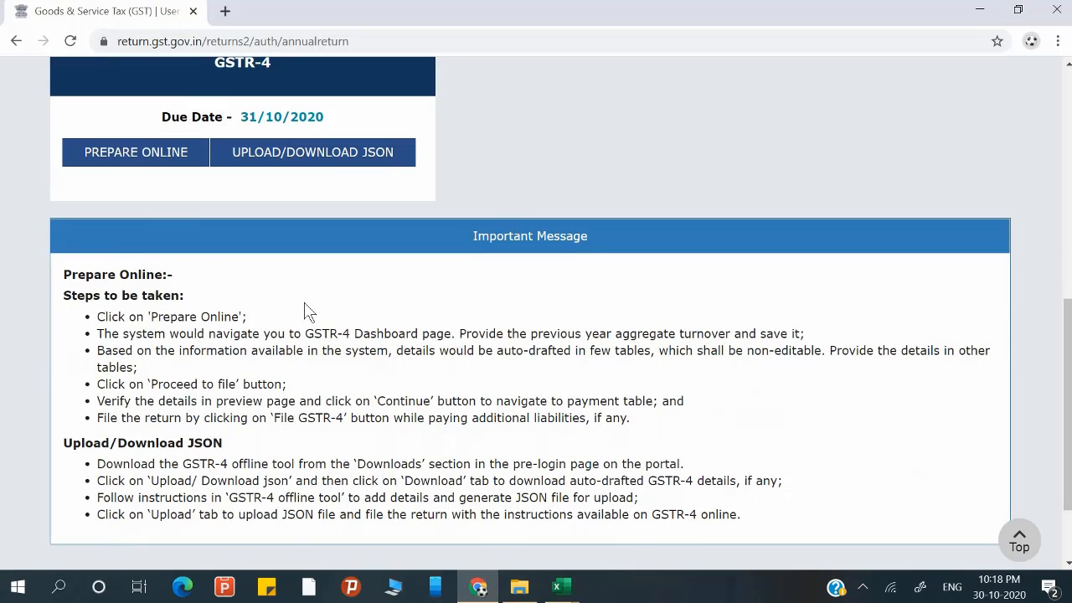
pyautogui.scroll(1, 199, 378)
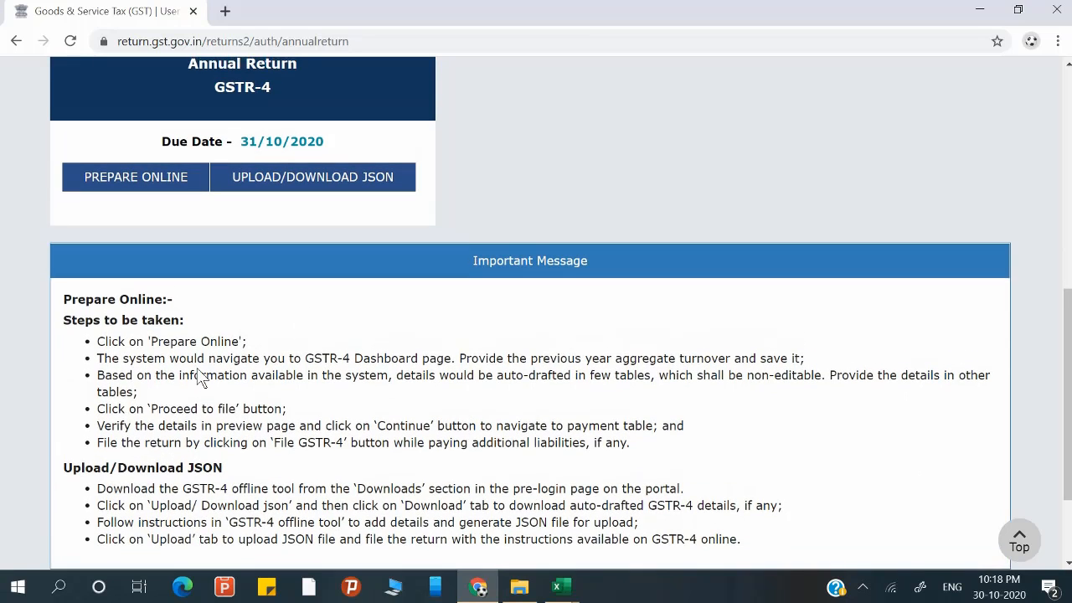
pyautogui.scroll(1, 167, 373)
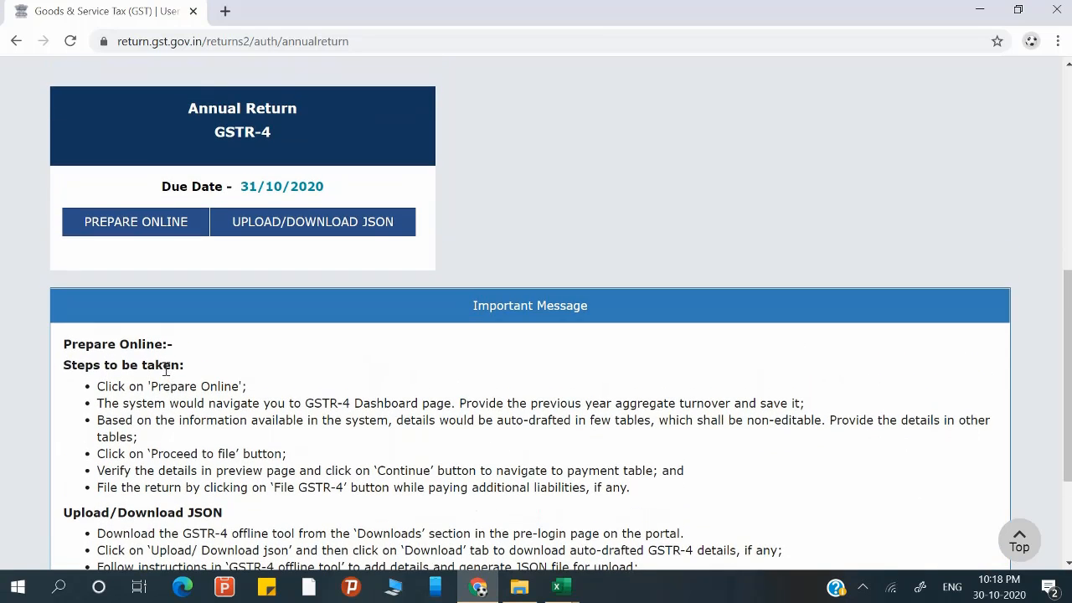
pyautogui.click(136, 226)
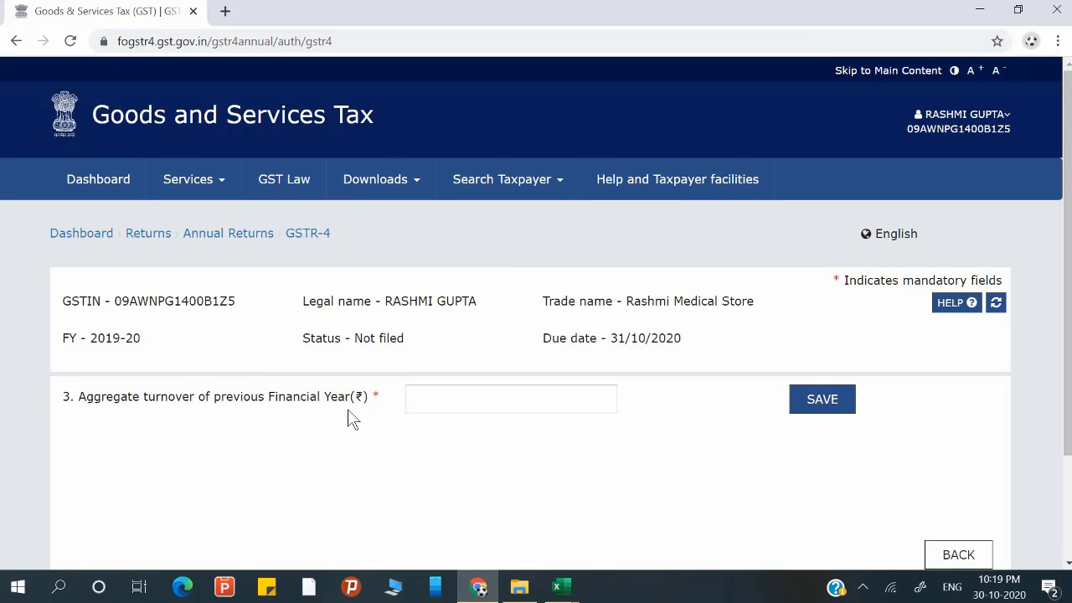
# Switch to the annual return.xlsx workbook in Excel and total the quarterly turnover cells D3:D5 with a SUM formula in D7.
pyautogui.click(446, 401)
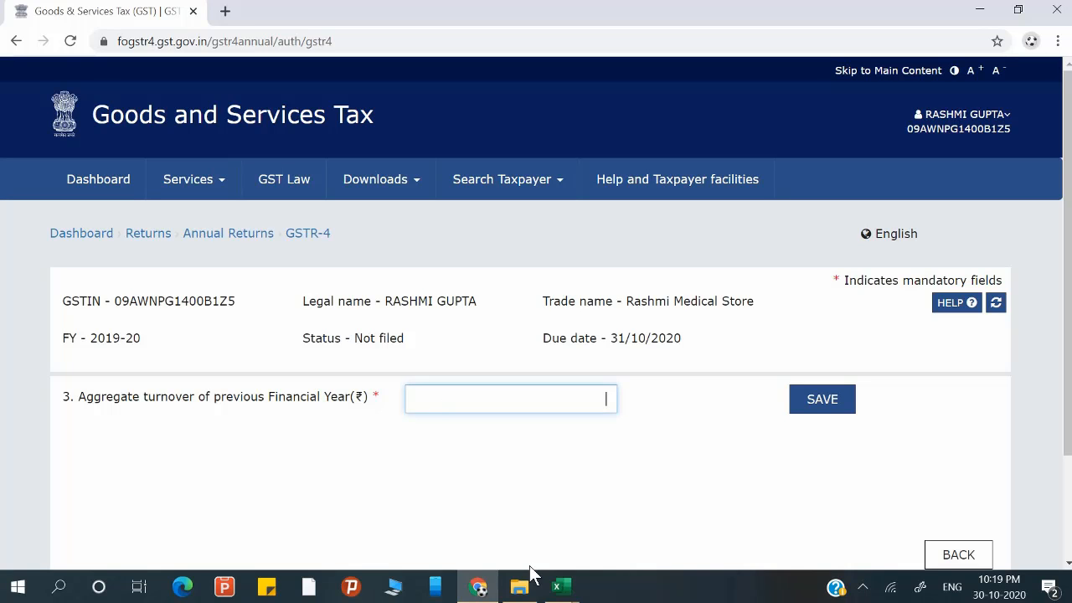
pyautogui.moveTo(563, 597)
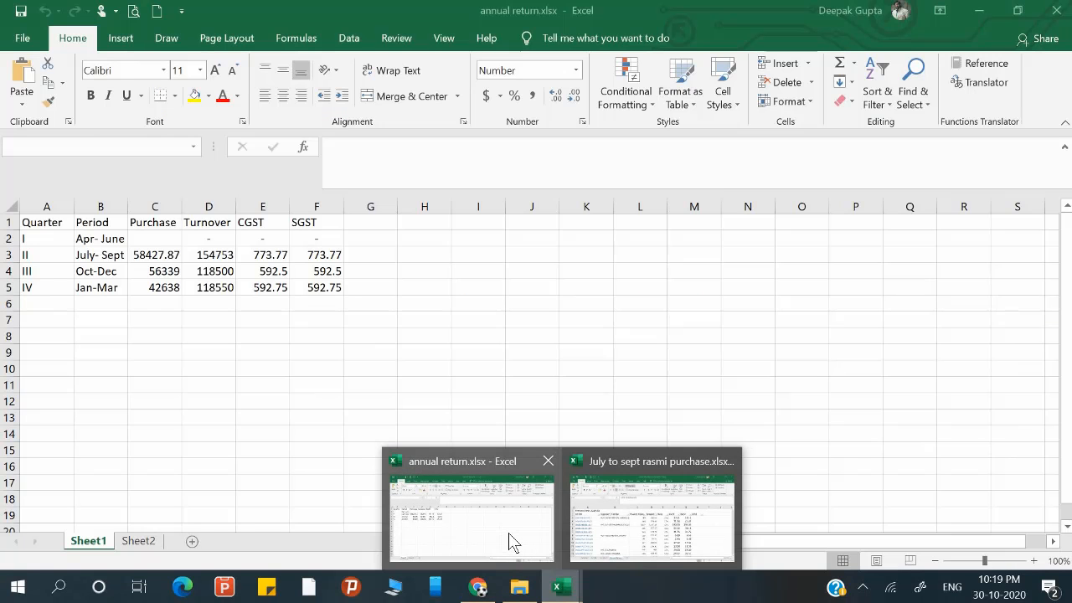
pyautogui.click(510, 541)
pyautogui.click(338, 338)
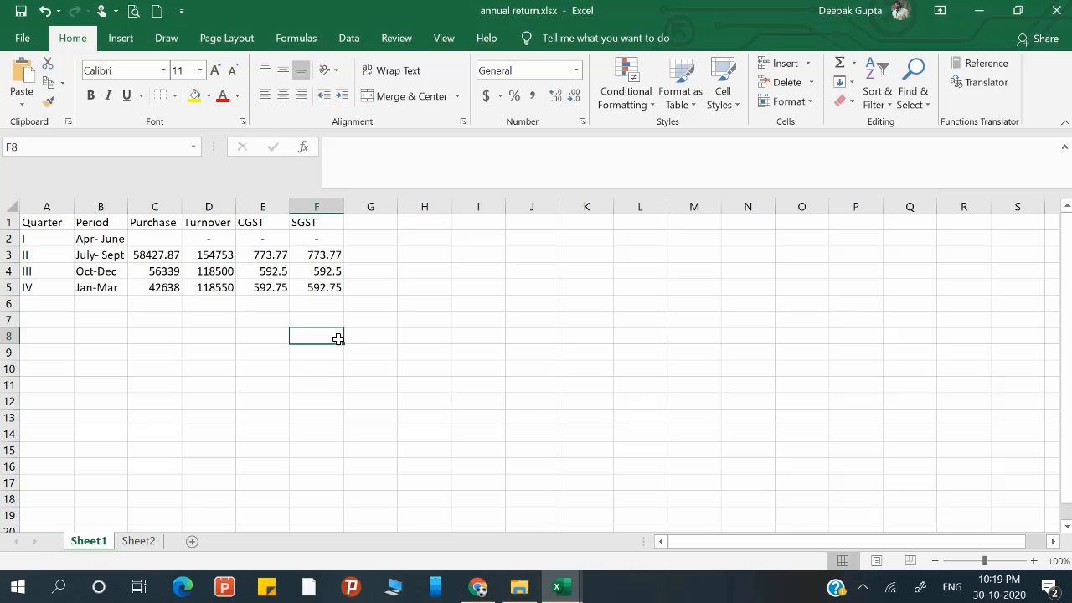
pyautogui.click(211, 316)
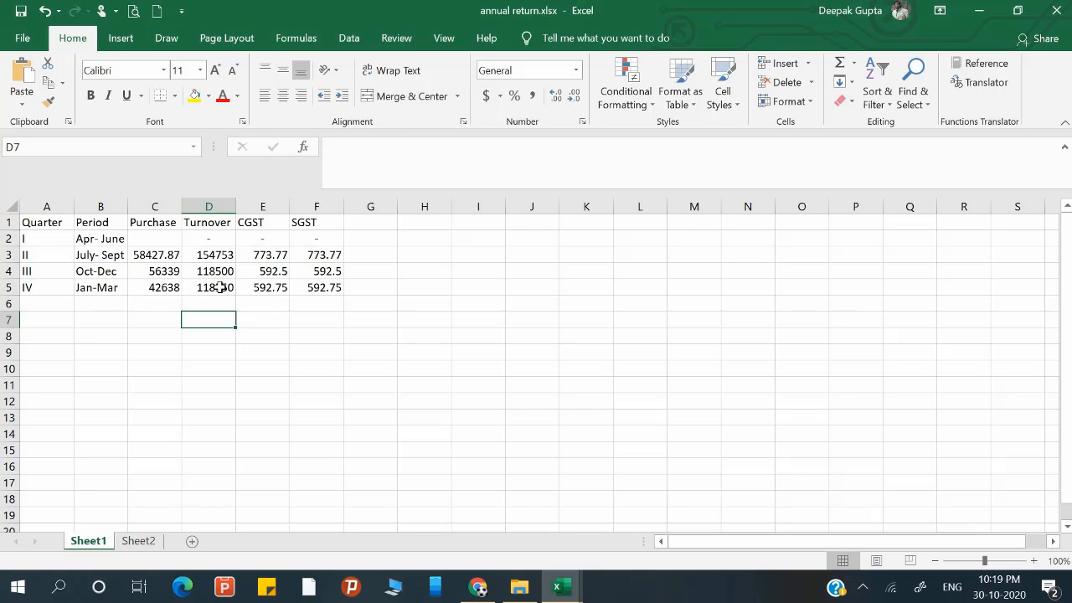
pyautogui.write('=s')
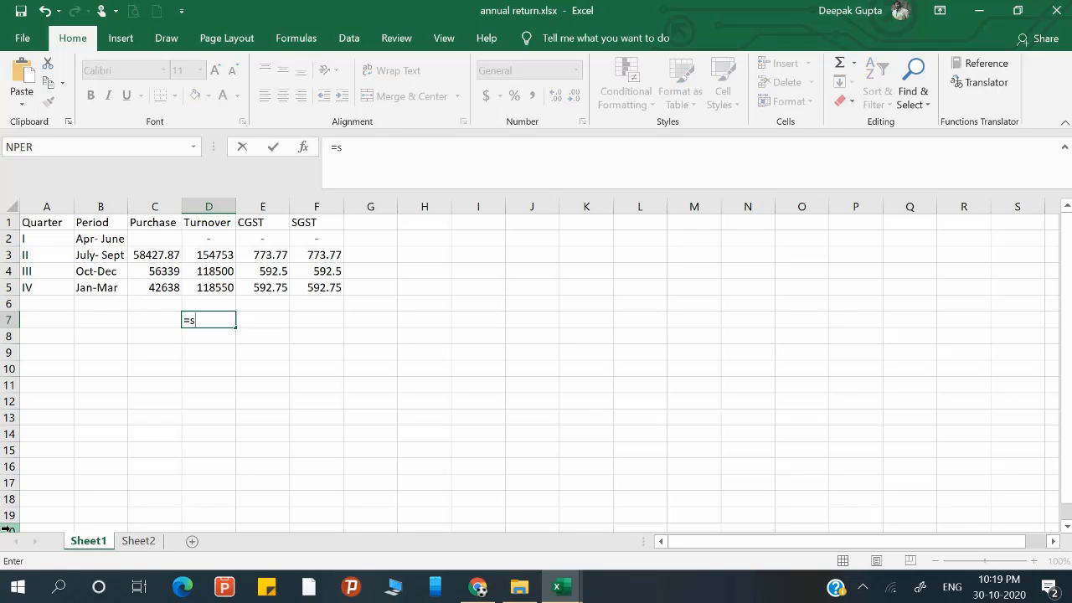
pyautogui.write('um(')
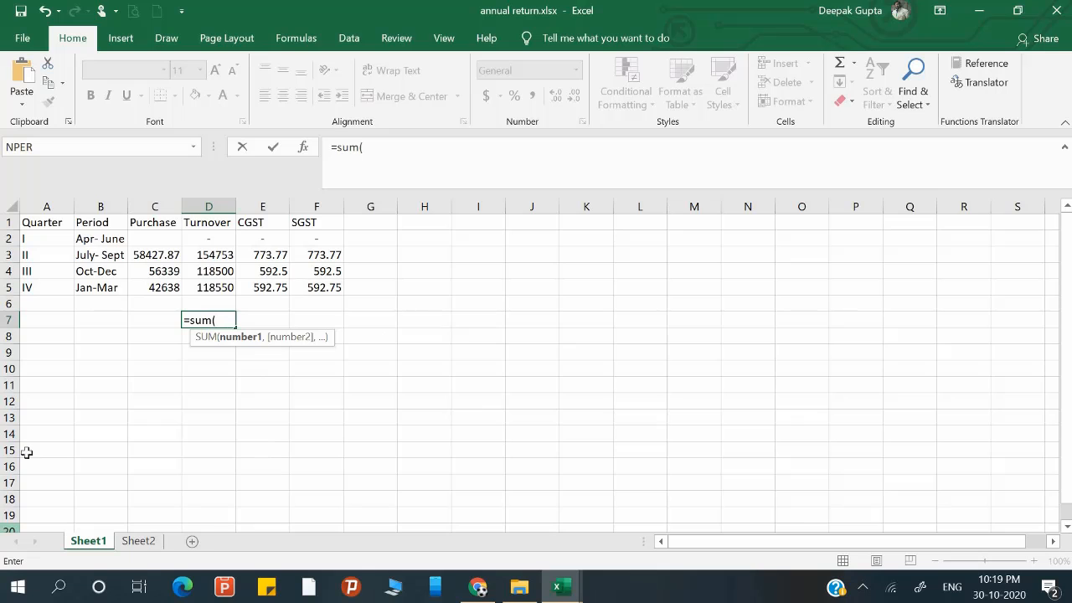
pyautogui.moveTo(215, 255); pyautogui.dragTo(216, 286)
pyautogui.write(')')
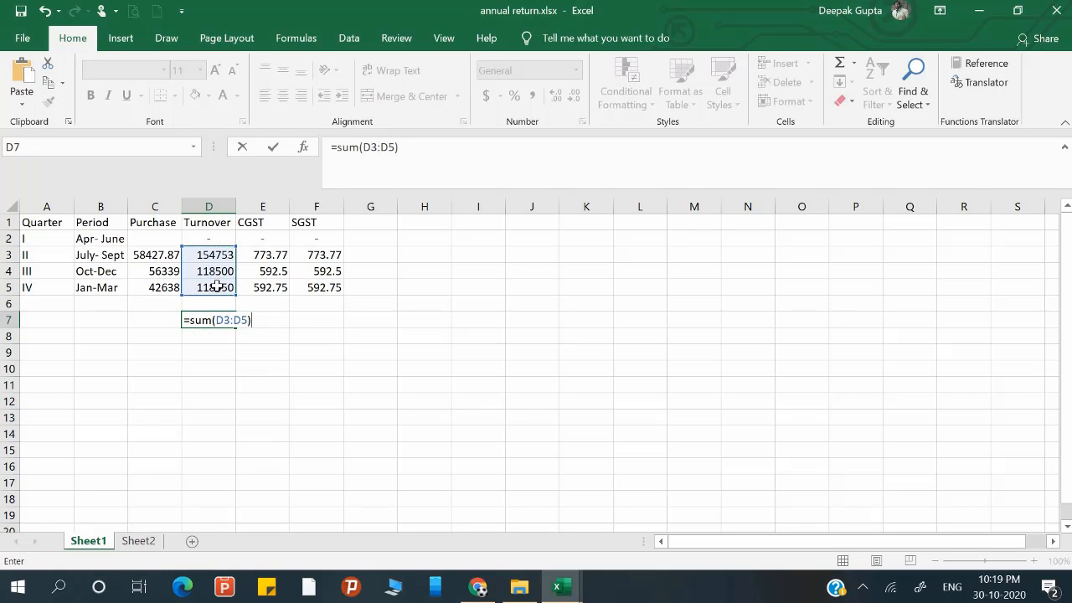
pyautogui.press('Return')
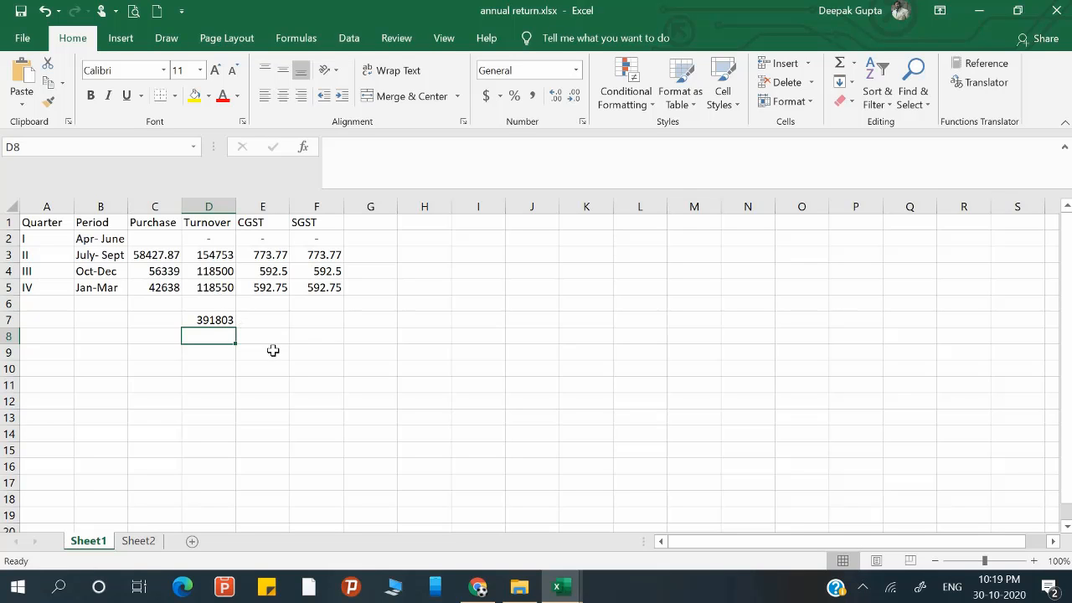
pyautogui.doubleClick(218, 319)
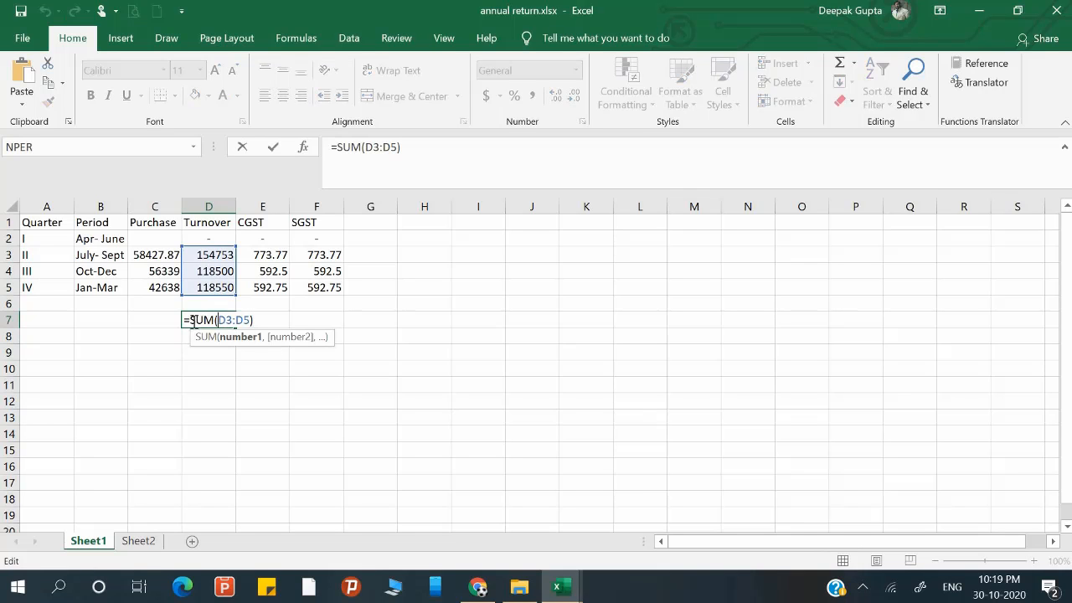
pyautogui.press('Return')
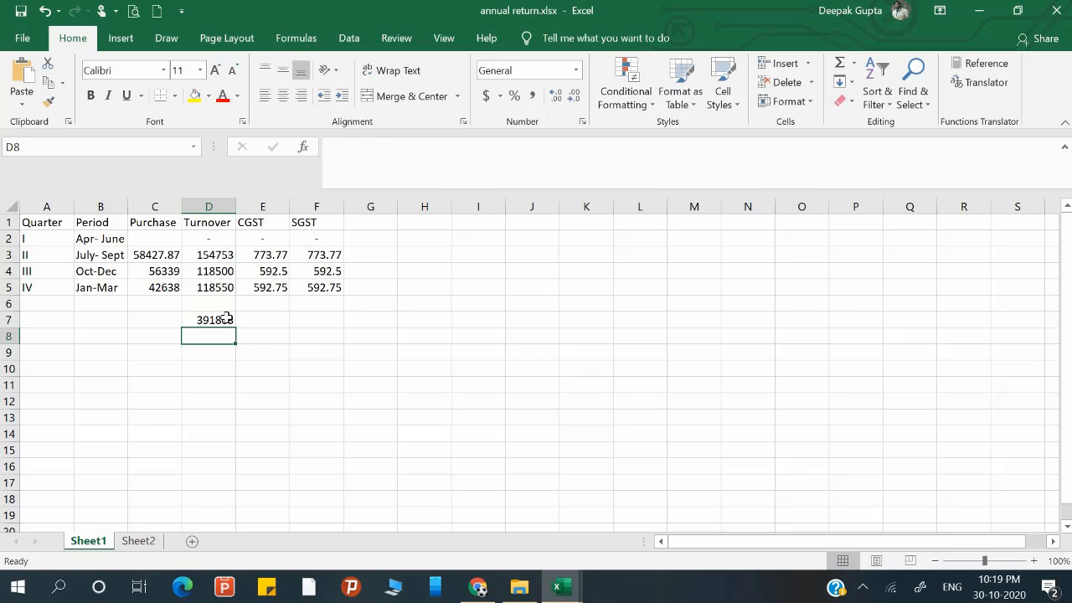
# Return to the GST portal in Chrome, enter the turnover total 391803 as the previous financial year's aggregate turnover and save it.
pyautogui.click(226, 319)
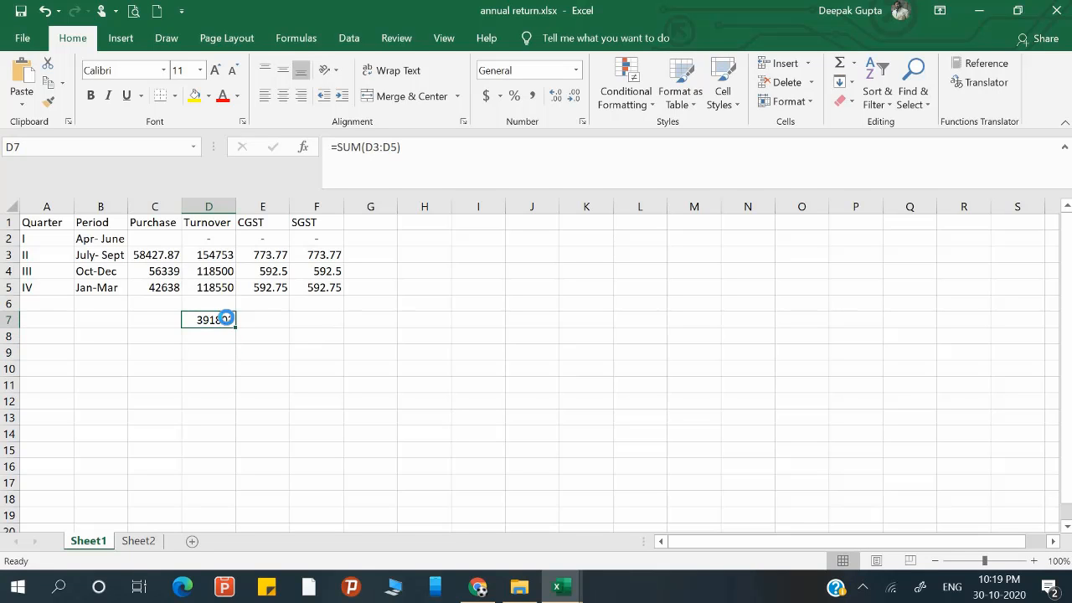
pyautogui.hotkey('ctrl', 'c')
pyautogui.click(478, 586)
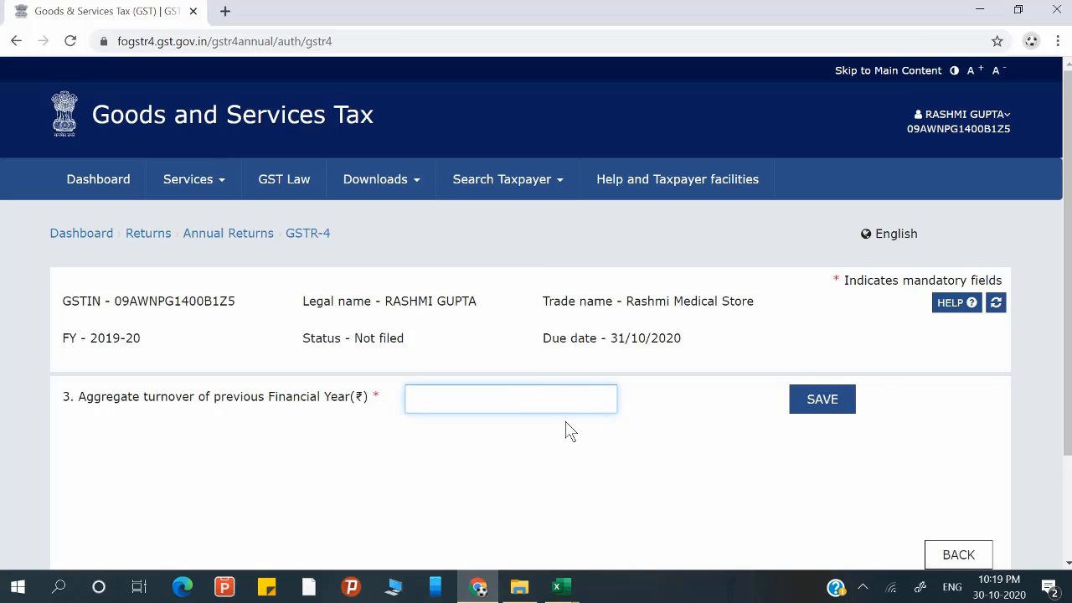
pyautogui.hotkey('alt', 'Tab')
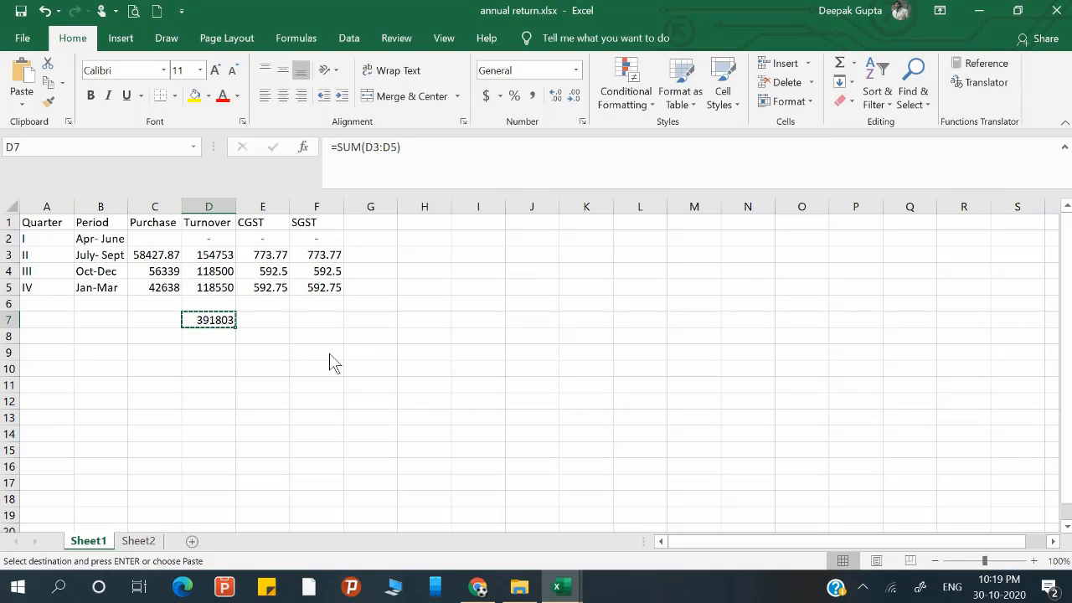
pyautogui.hotkey('alt', 'Tab')
pyautogui.write('39')
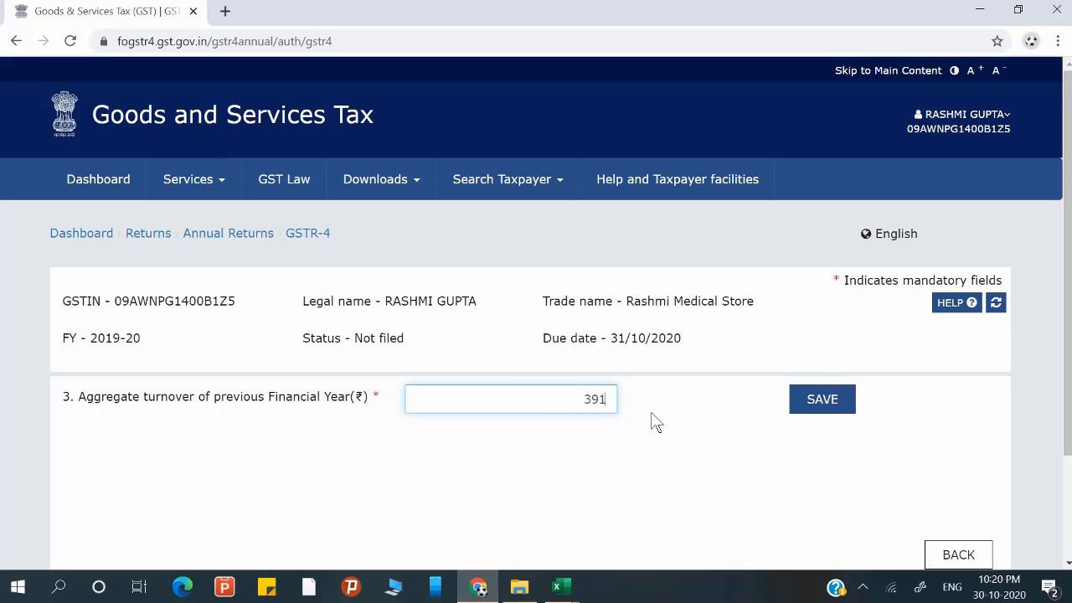
pyautogui.press('Tab')
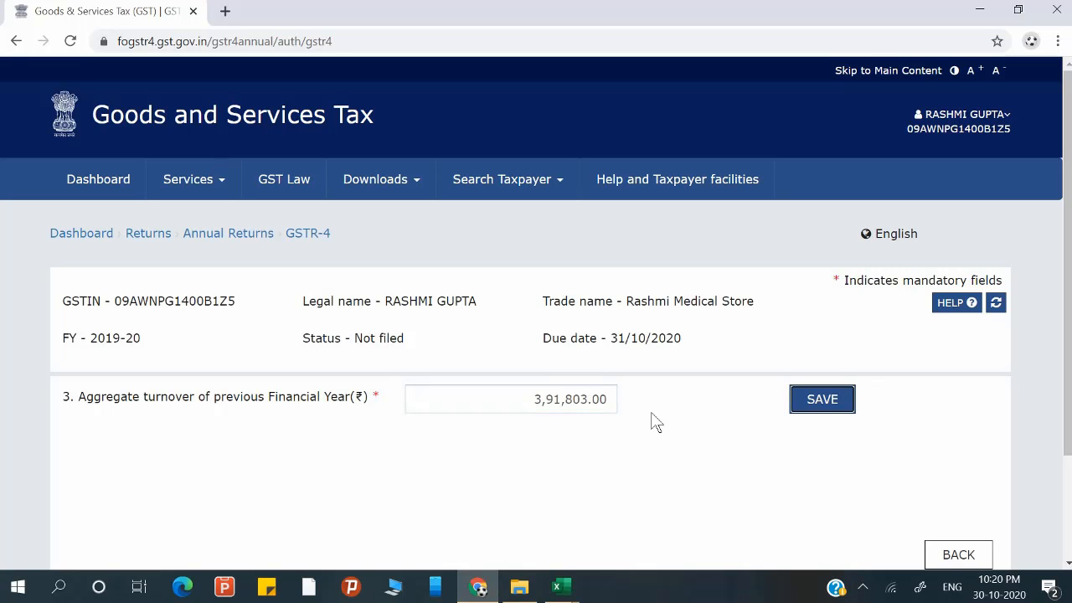
pyautogui.hotkey('alt', 'Tab')
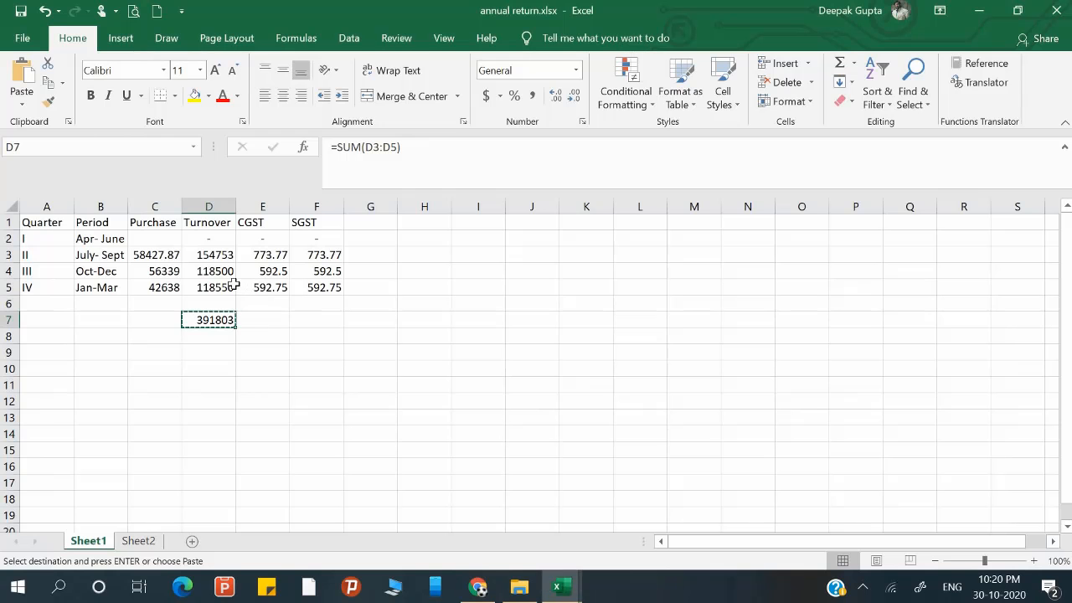
pyautogui.hotkey('alt', 'Tab')
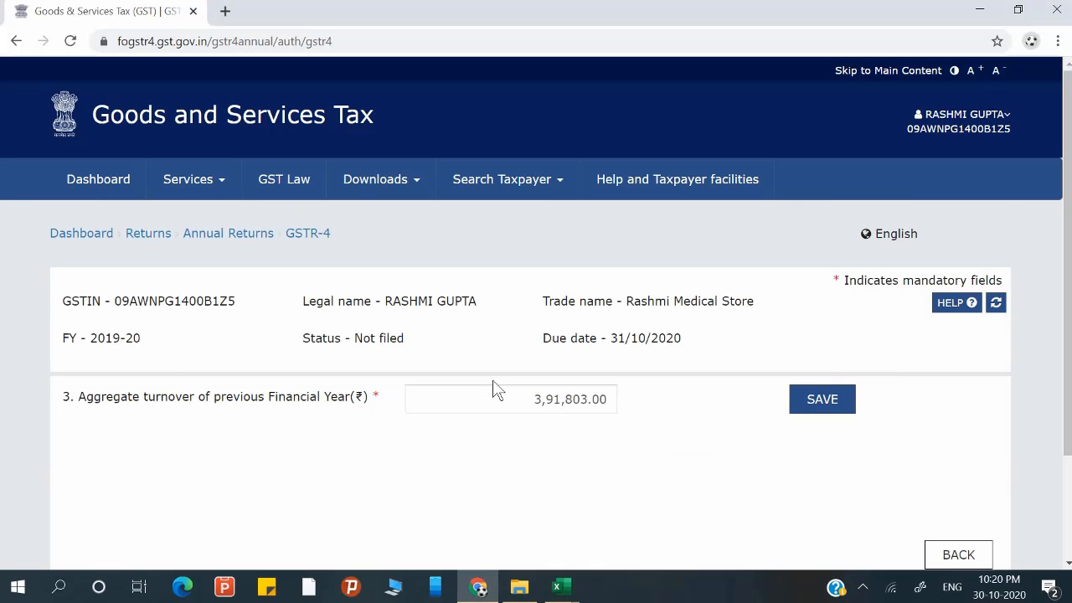
pyautogui.click(822, 399)
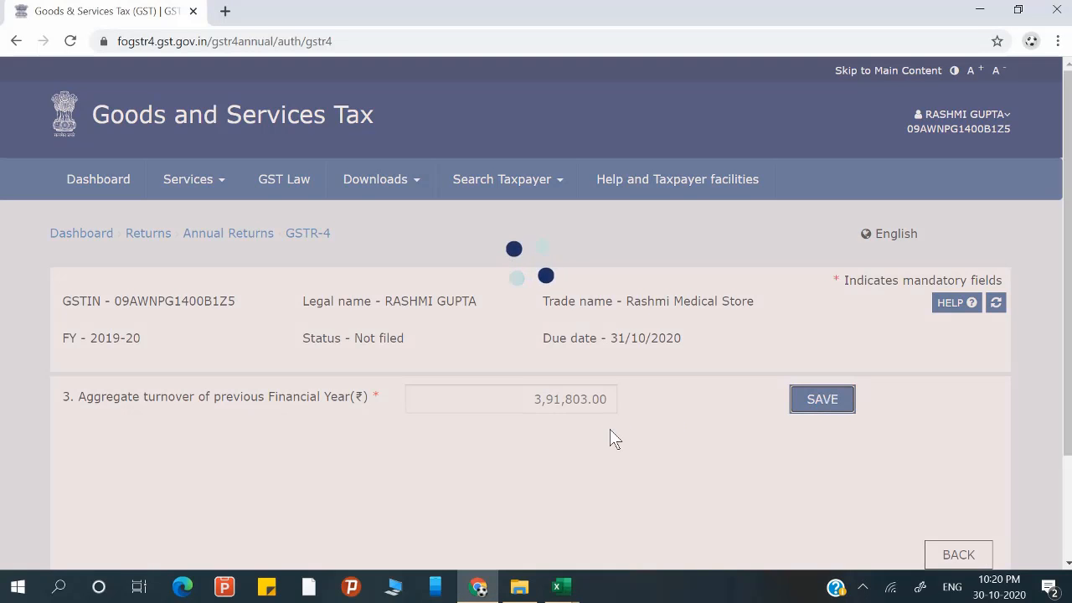
# Open table 4A, Inward supplies from registered supplier (other than reverse charge), for adding details.
pyautogui.scroll(-2, 620, 423)
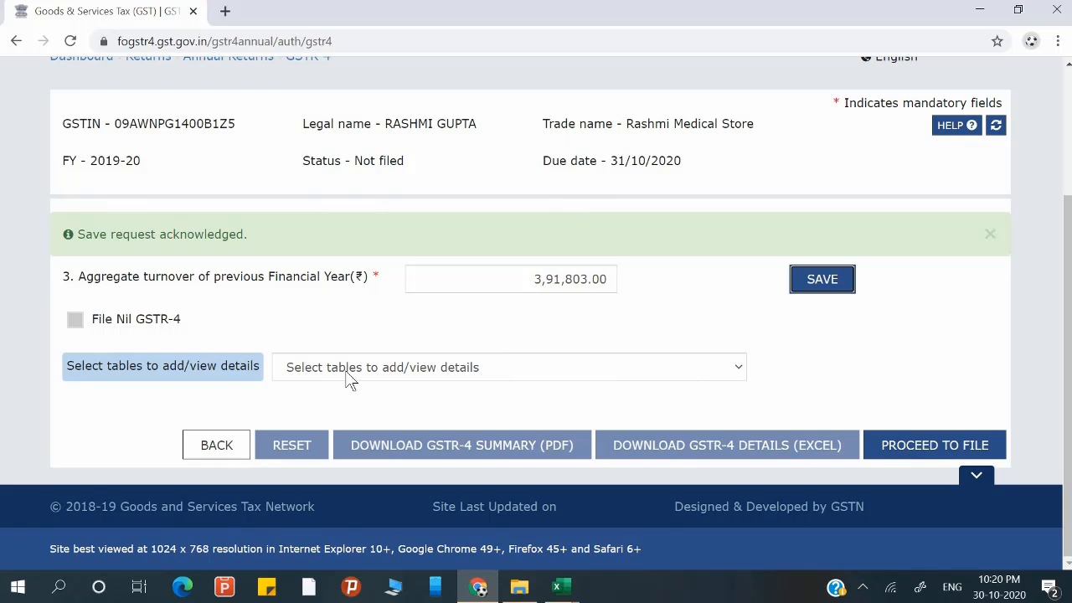
pyautogui.click(510, 384)
pyautogui.click(509, 369)
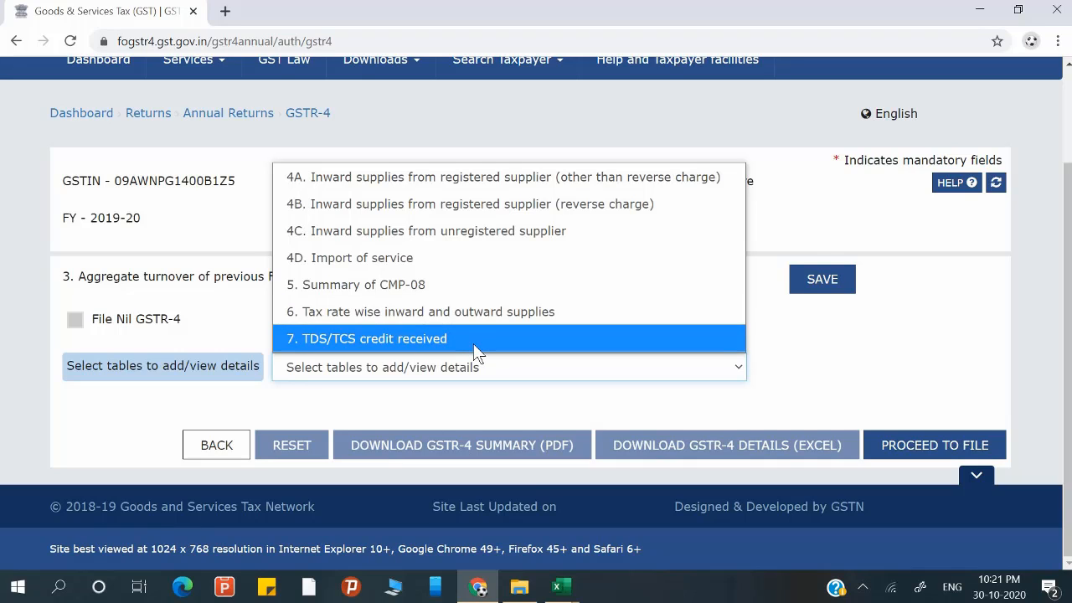
pyautogui.click(402, 184)
pyautogui.scroll(-1, 379, 267)
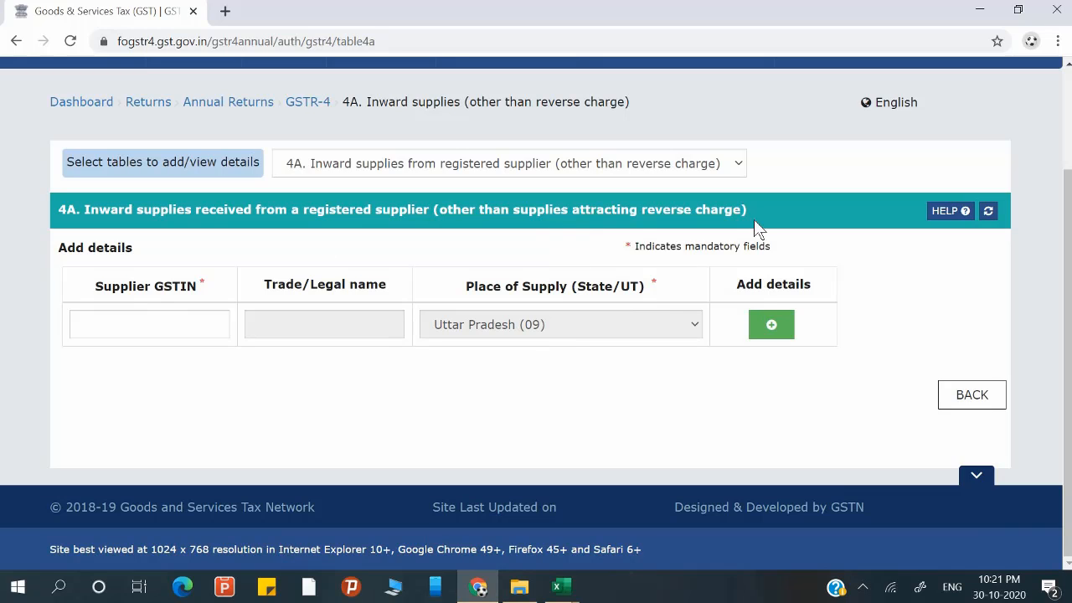
# Read the Help notes on entering, editing and deleting supplier details in table 4A, and close them.
pyautogui.click(949, 216)
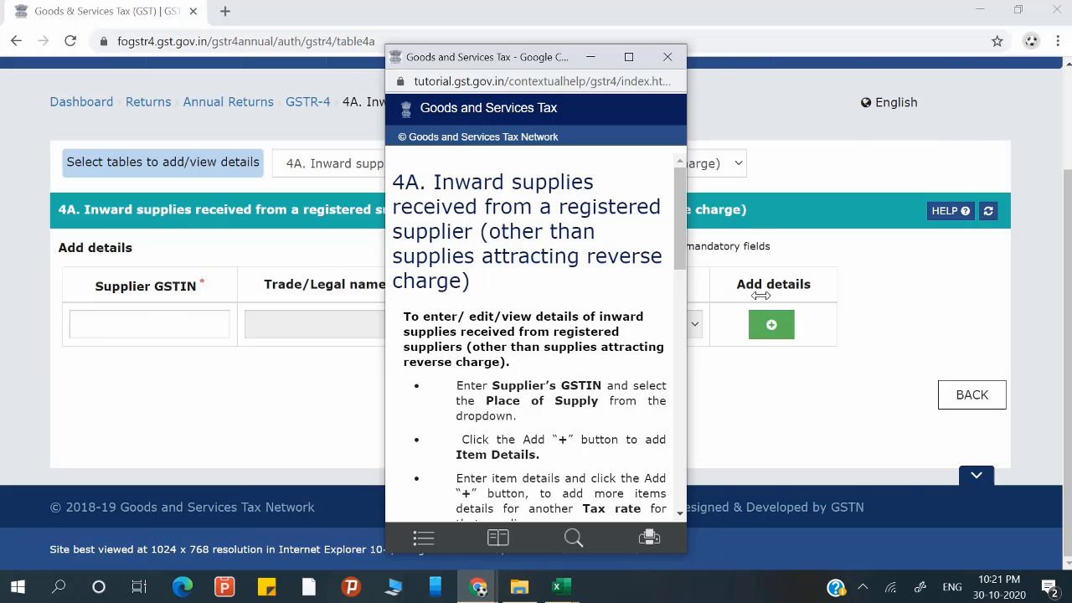
pyautogui.moveTo(687, 300); pyautogui.dragTo(971, 285)
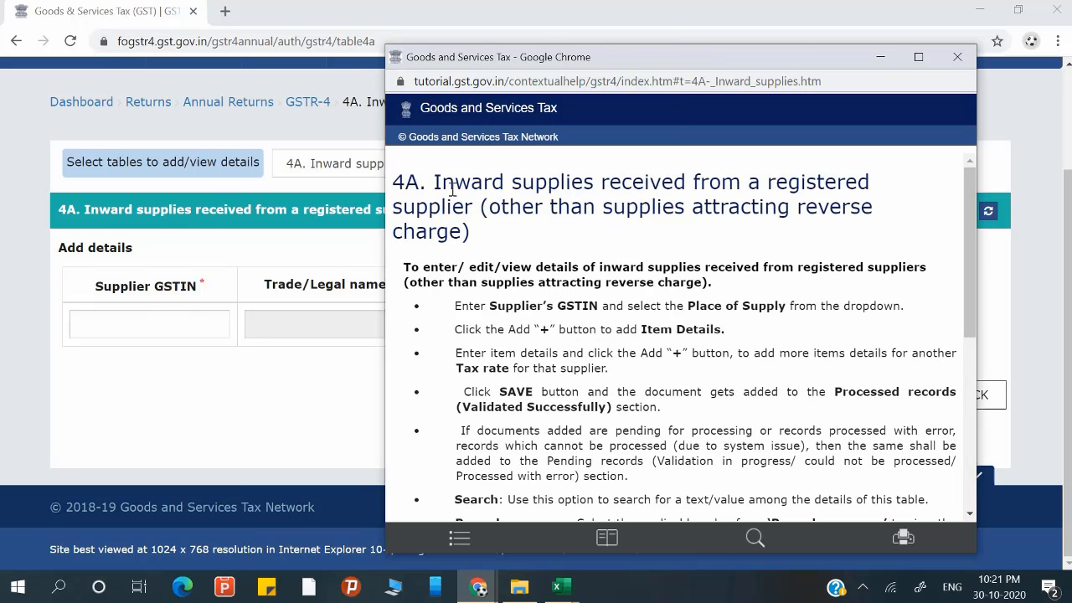
pyautogui.scroll(-3, 615, 364)
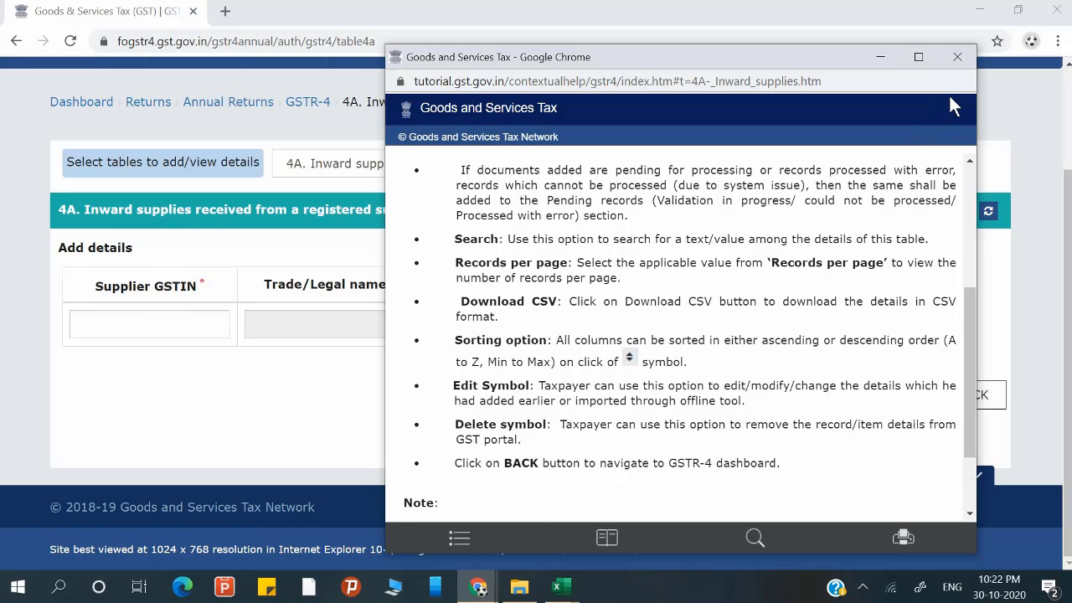
pyautogui.click(957, 56)
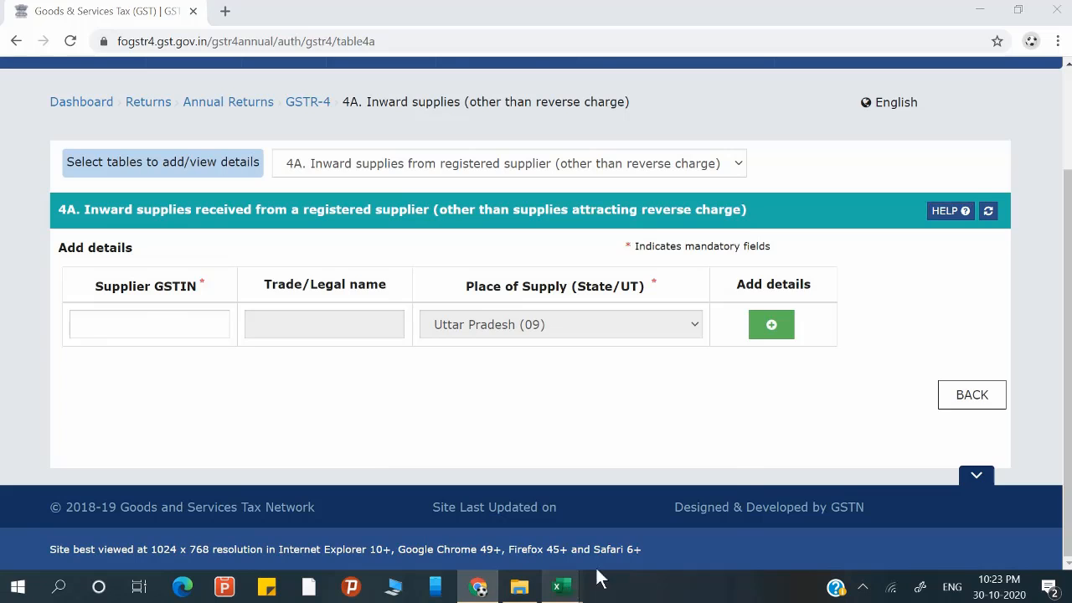
# Switch to the July to sept rasmi purchase.xlsx workbook in Excel and look through the Annual Return sheet's purchase records down to the totals row.
pyautogui.moveTo(562, 586)
pyautogui.click(651, 544)
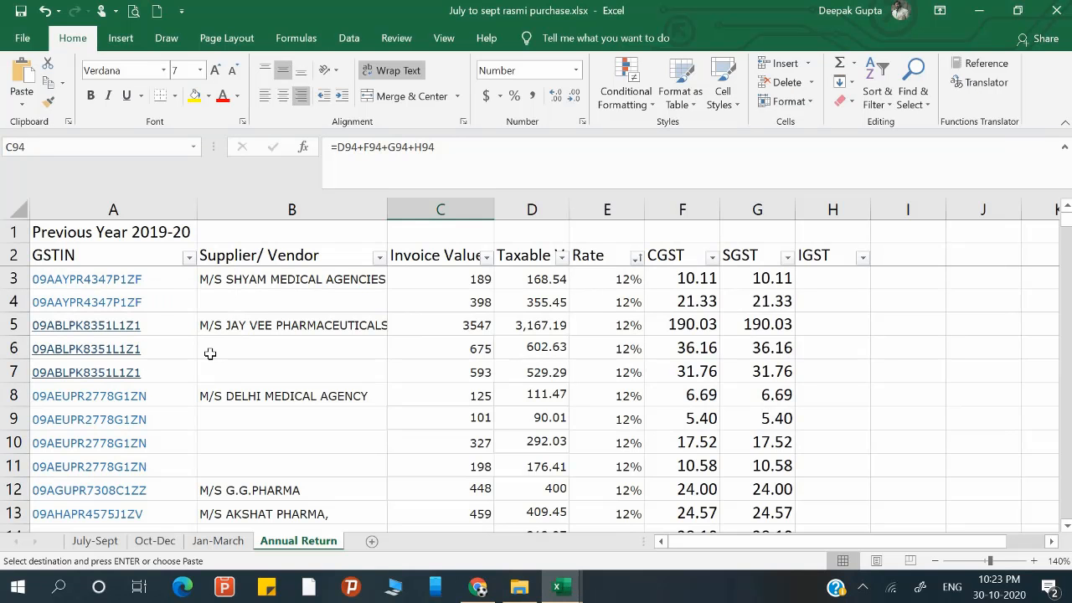
pyautogui.click(158, 306)
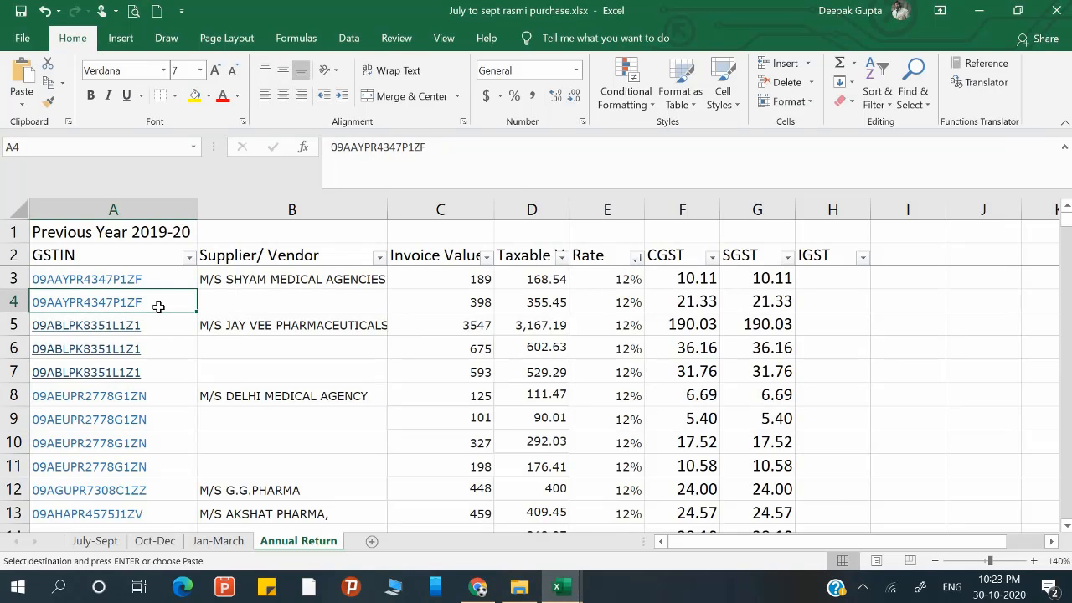
pyautogui.scroll(-10, 158, 307)
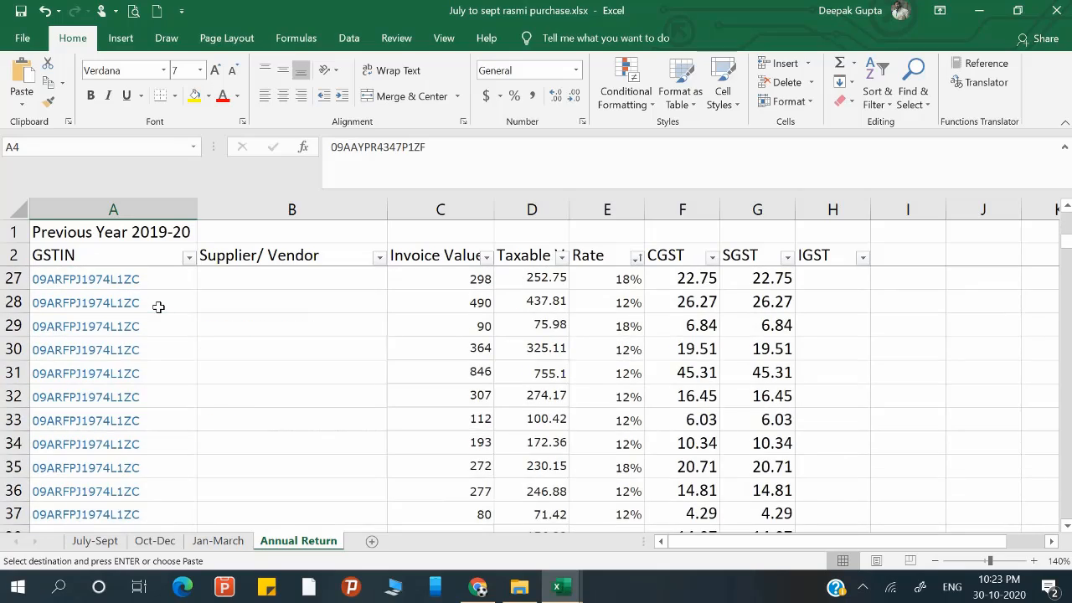
pyautogui.scroll(-7, 158, 307)
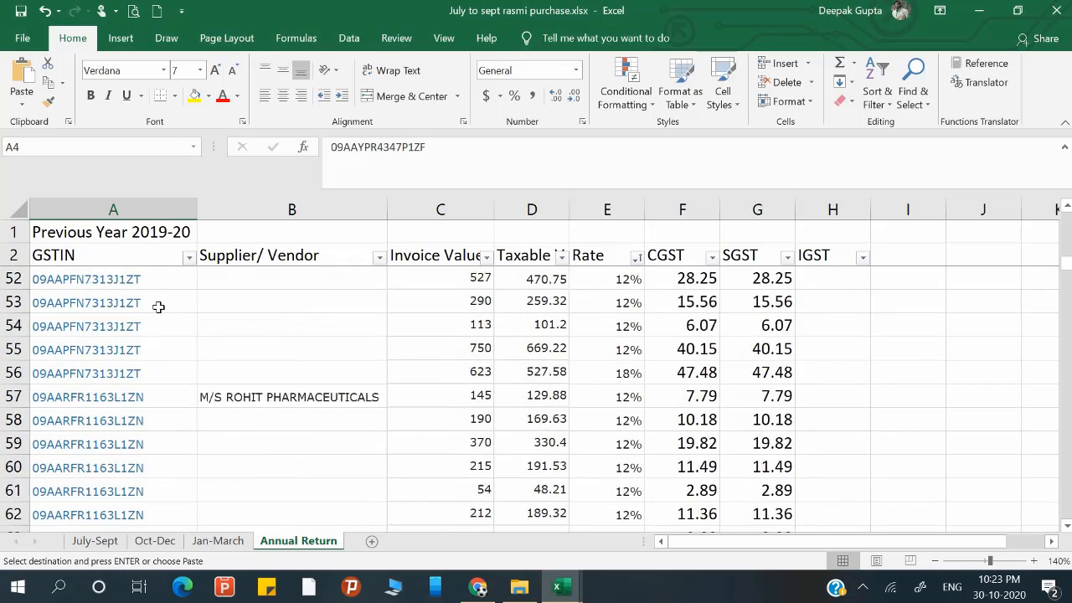
pyautogui.scroll(-8, 159, 306)
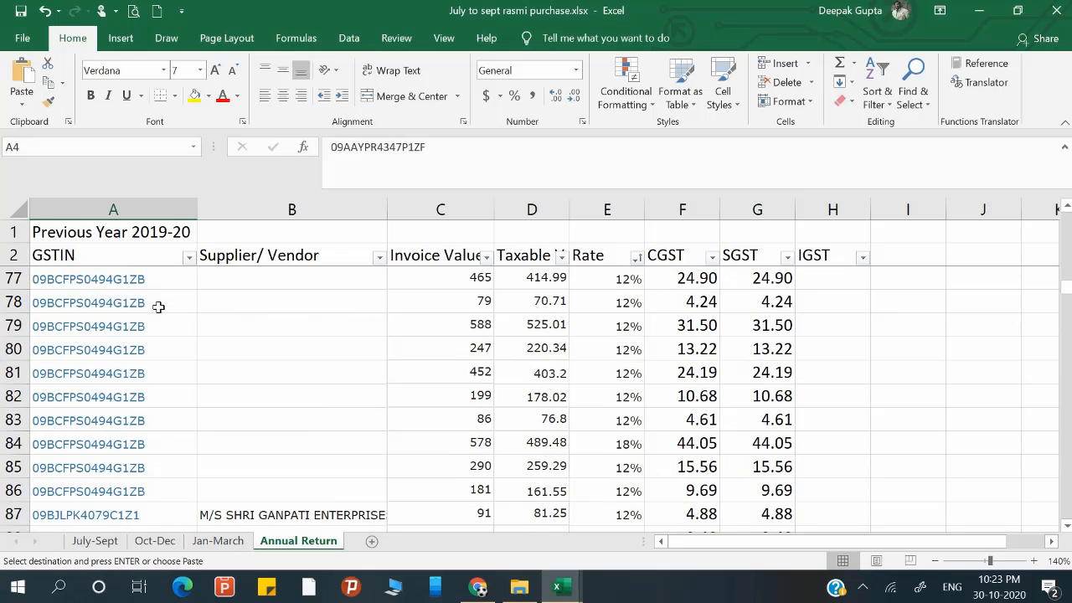
pyautogui.scroll(-3, 159, 307)
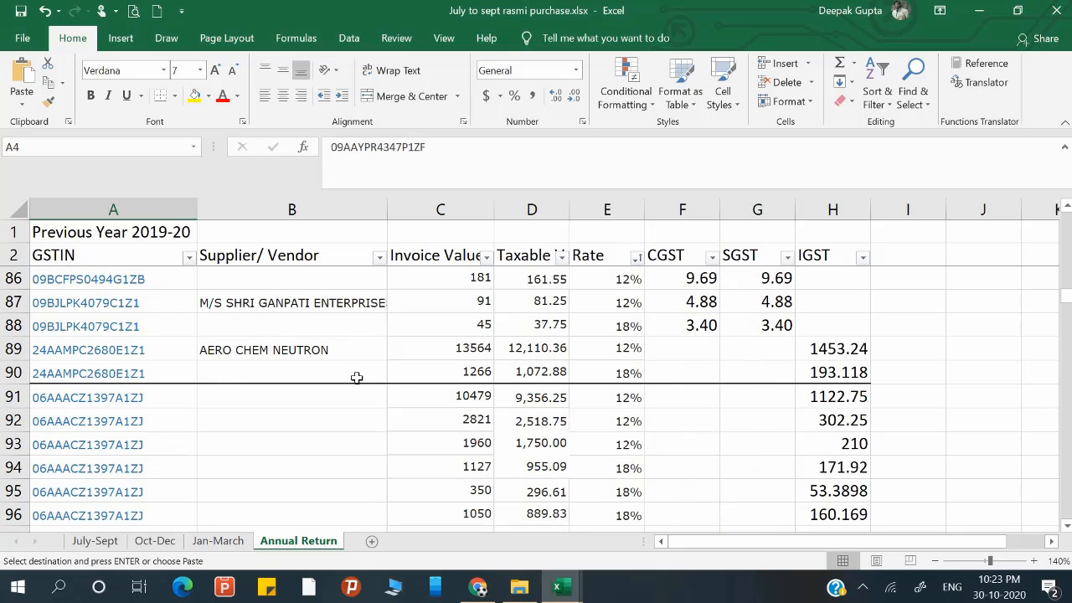
pyautogui.scroll(-12, 357, 378)
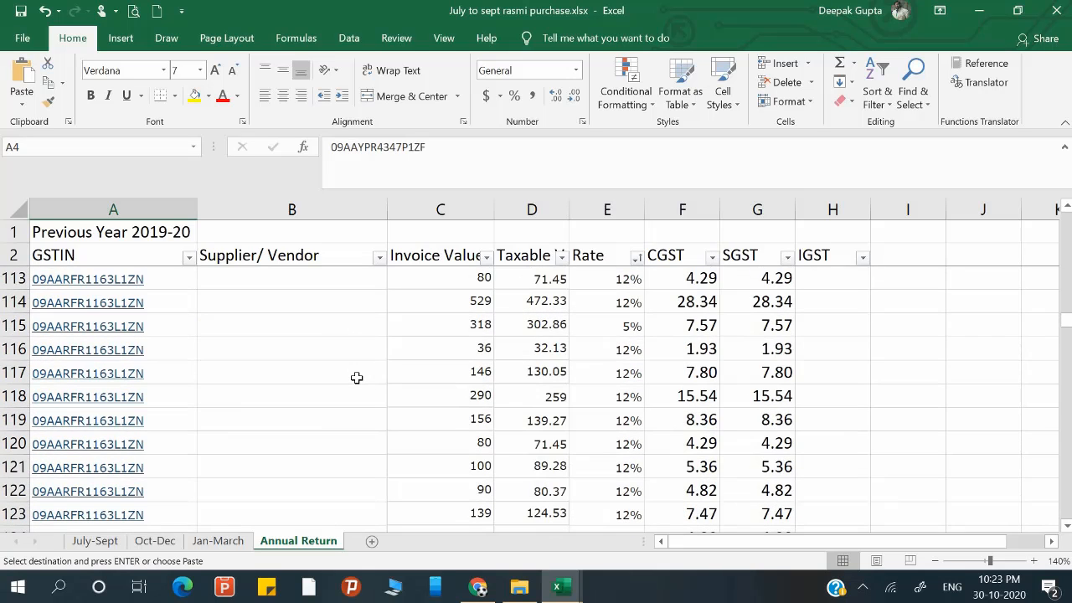
pyautogui.scroll(-8, 356, 377)
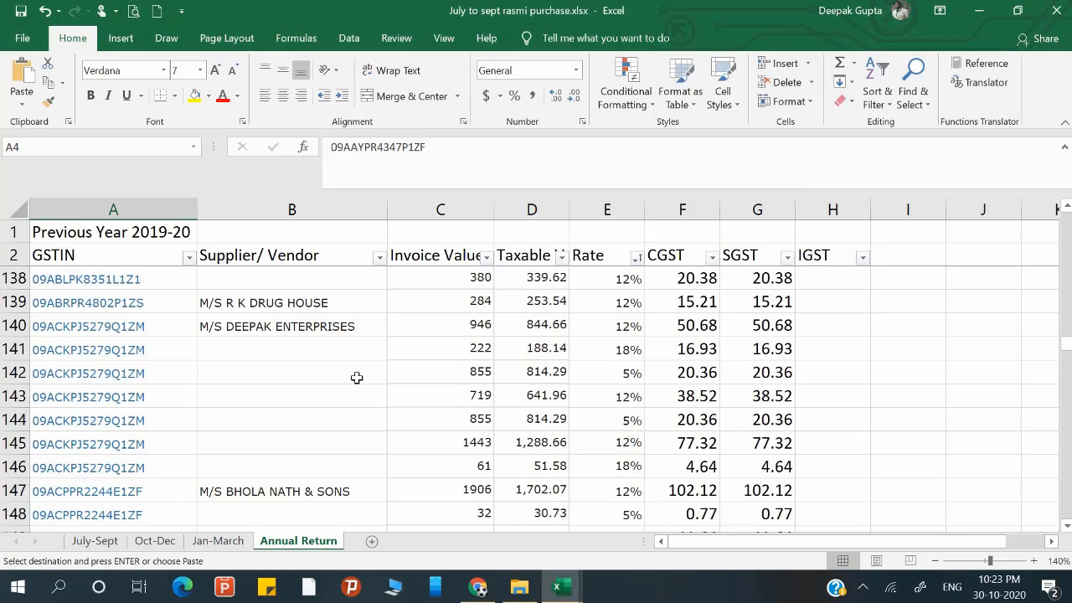
pyautogui.scroll(-10, 357, 377)
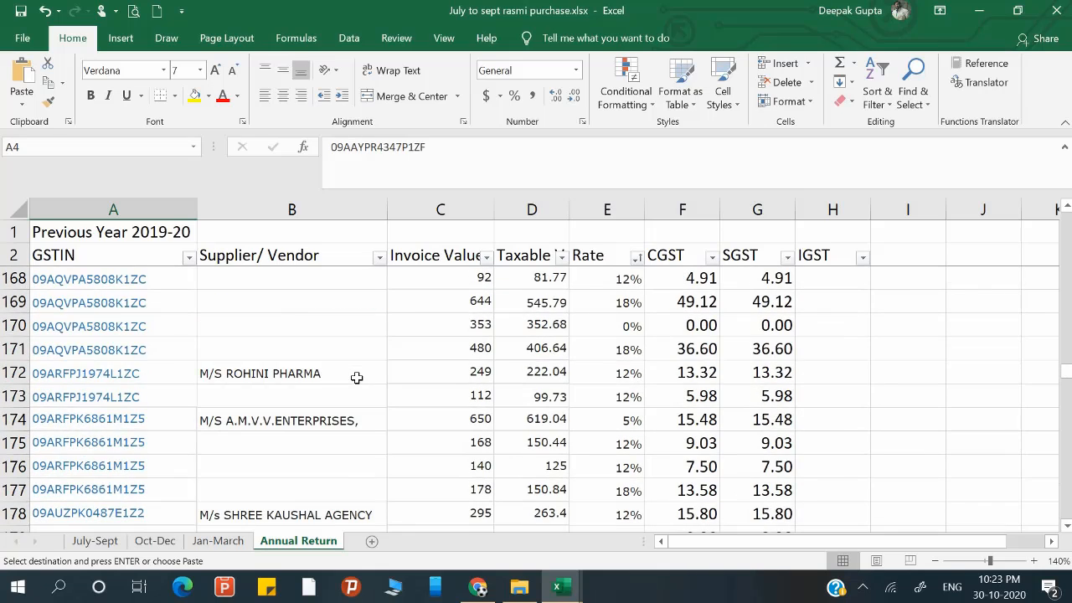
pyautogui.scroll(-7, 357, 378)
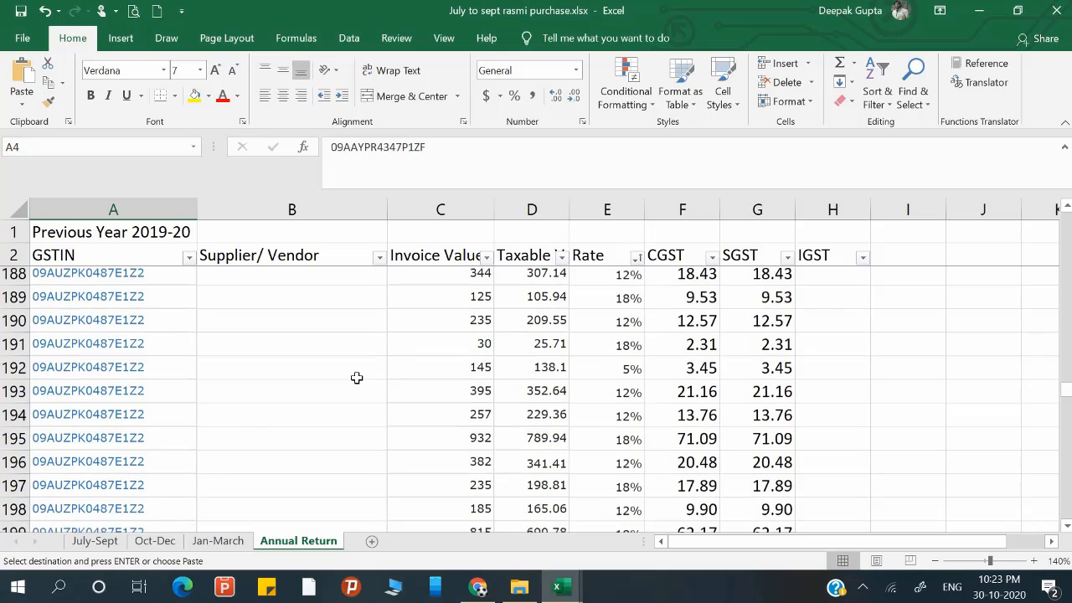
pyautogui.scroll(-10, 356, 378)
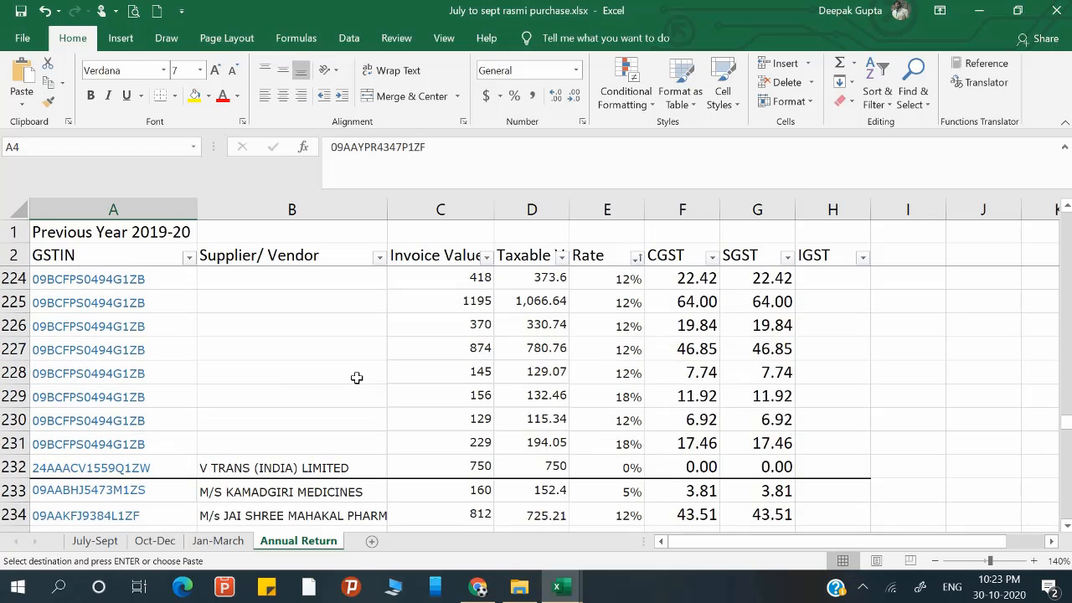
pyautogui.scroll(-20, 380, 435)
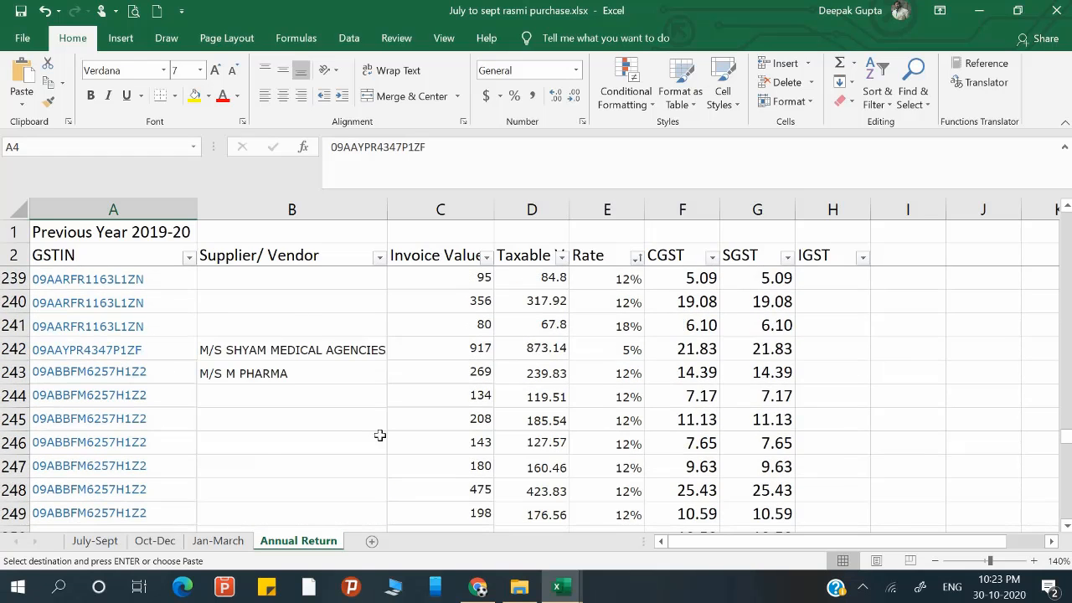
pyautogui.scroll(-4, 379, 434)
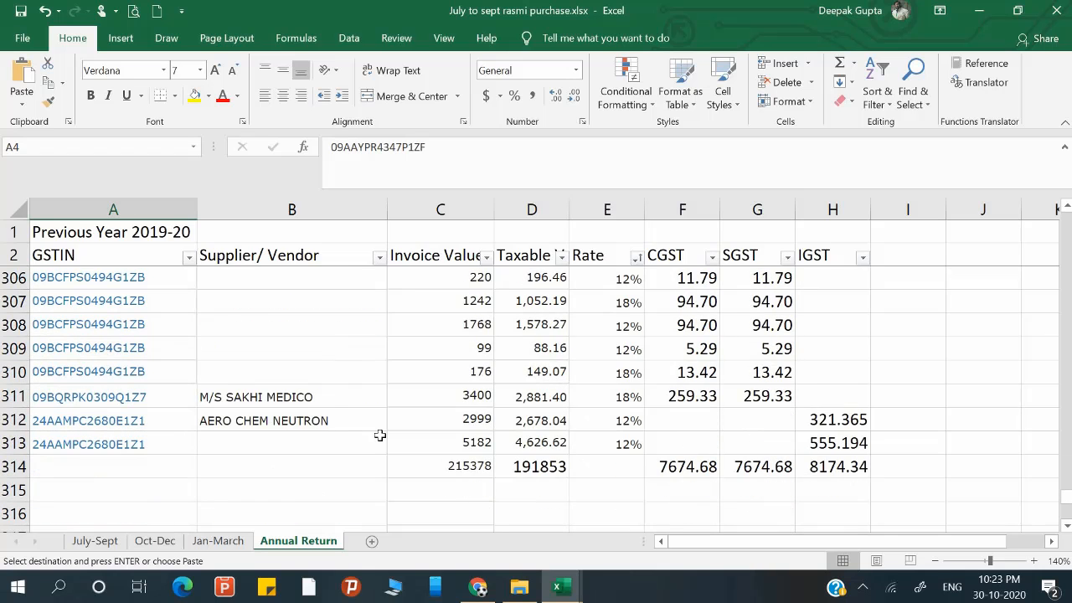
pyautogui.scroll(12, 379, 435)
pyautogui.hotkey('ctrl', 'BackSpace')
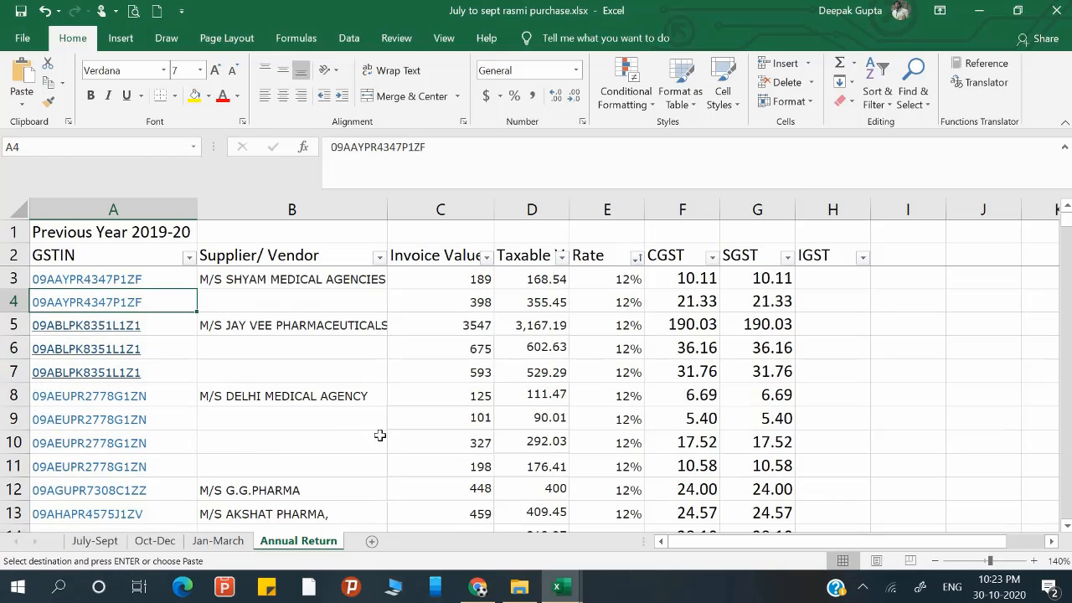
# Review the purchase sheet's column headings from GSTIN and Supplier/Vendor through Invoice Value, Taxable Value and Rate to CGST, SGST and IGST.
pyautogui.click(115, 248)
pyautogui.click(286, 254)
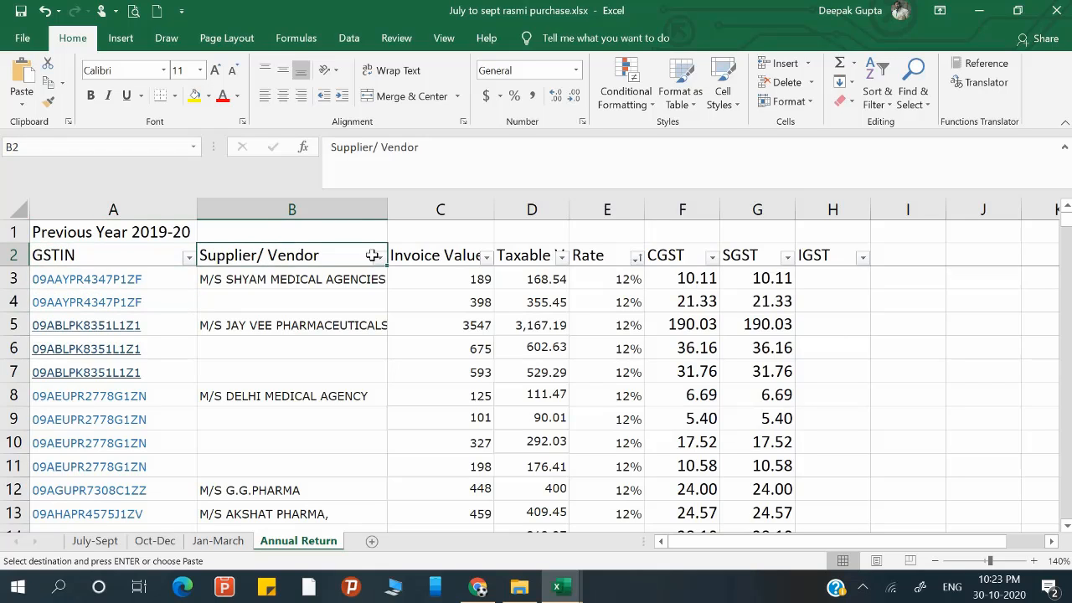
pyautogui.click(464, 255)
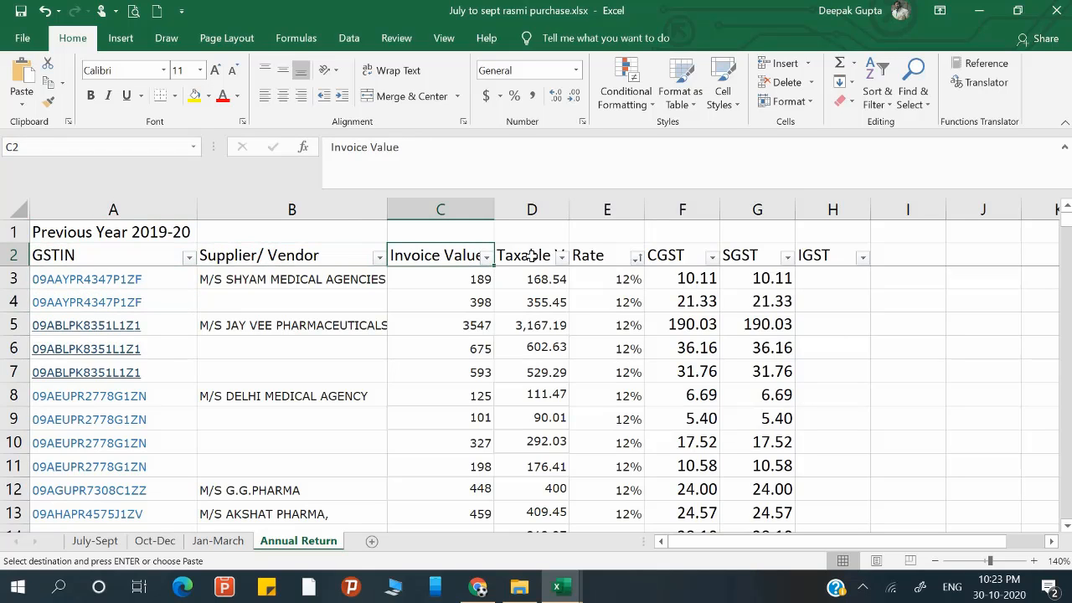
pyautogui.click(531, 255)
pyautogui.click(607, 266)
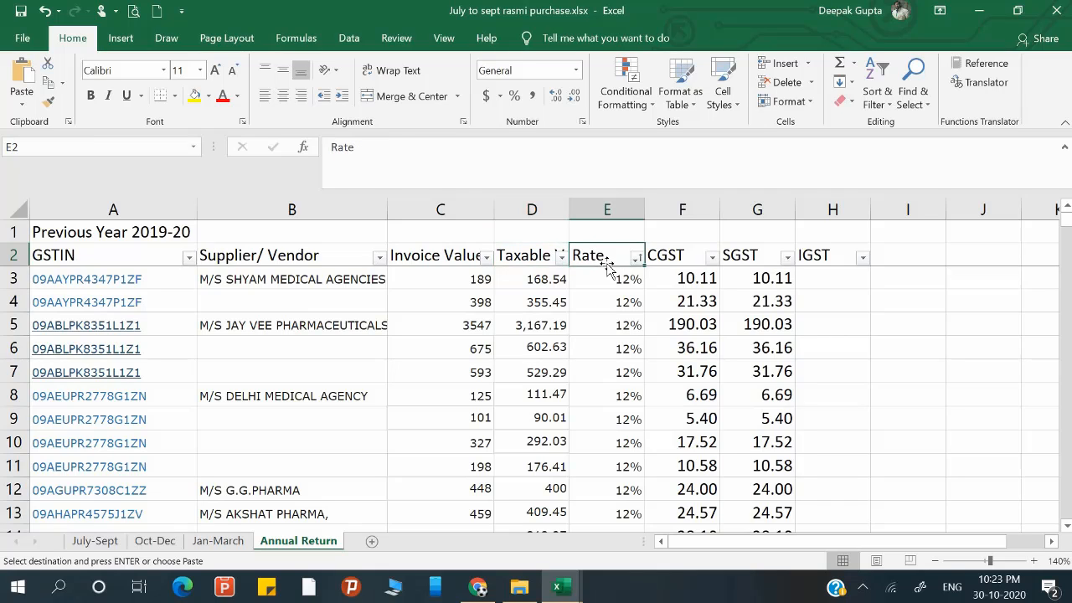
pyautogui.click(672, 261)
pyautogui.click(740, 259)
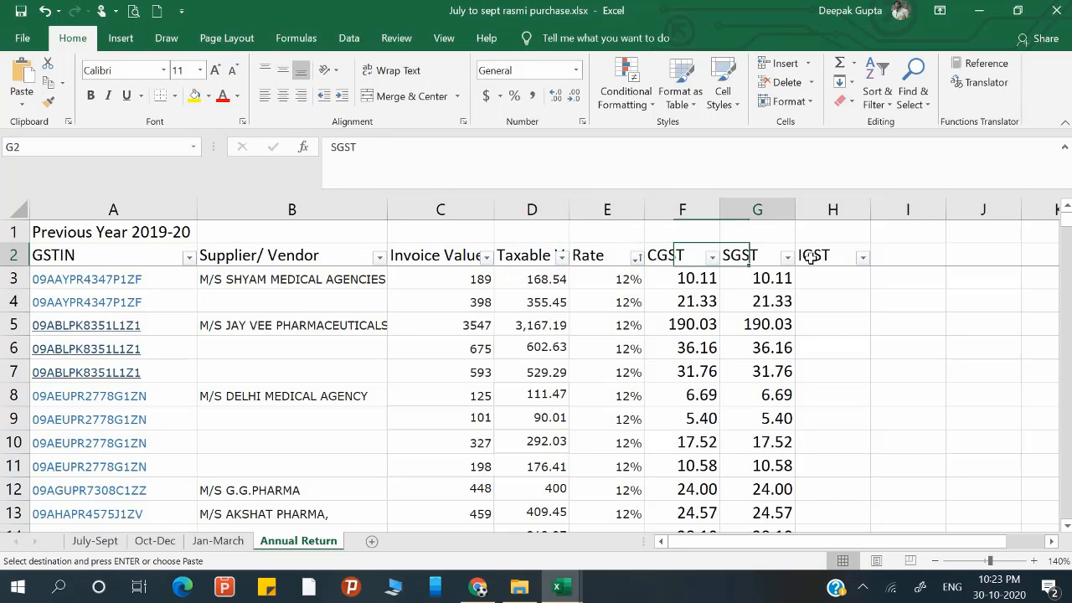
pyautogui.click(809, 266)
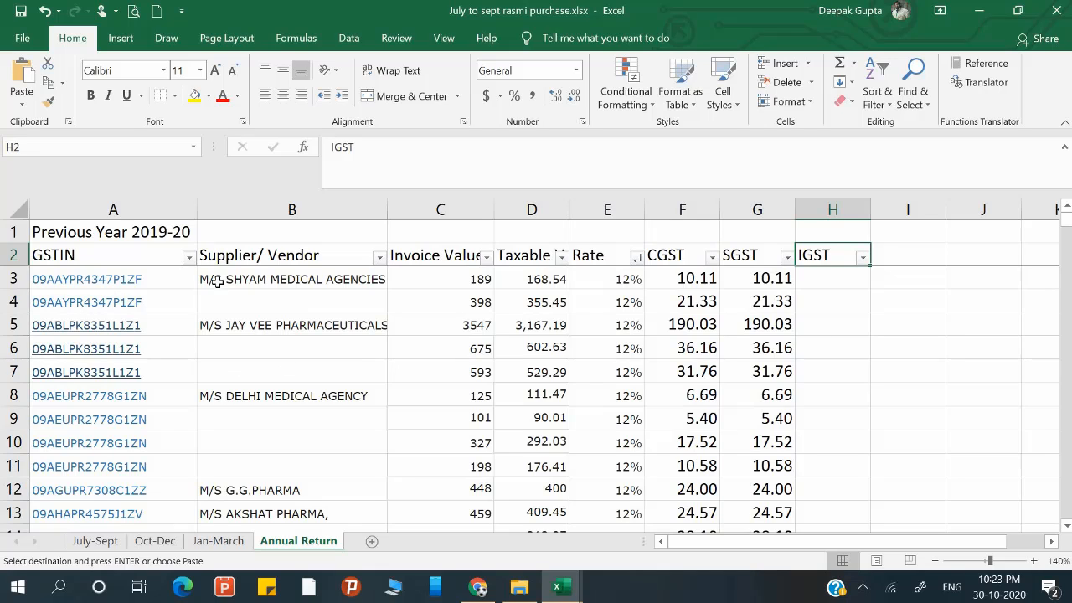
# Examine the GSTIN and supplier name entries in rows 3 to 5 for repeated suppliers, and cancel the pending copy.
pyautogui.click(255, 279)
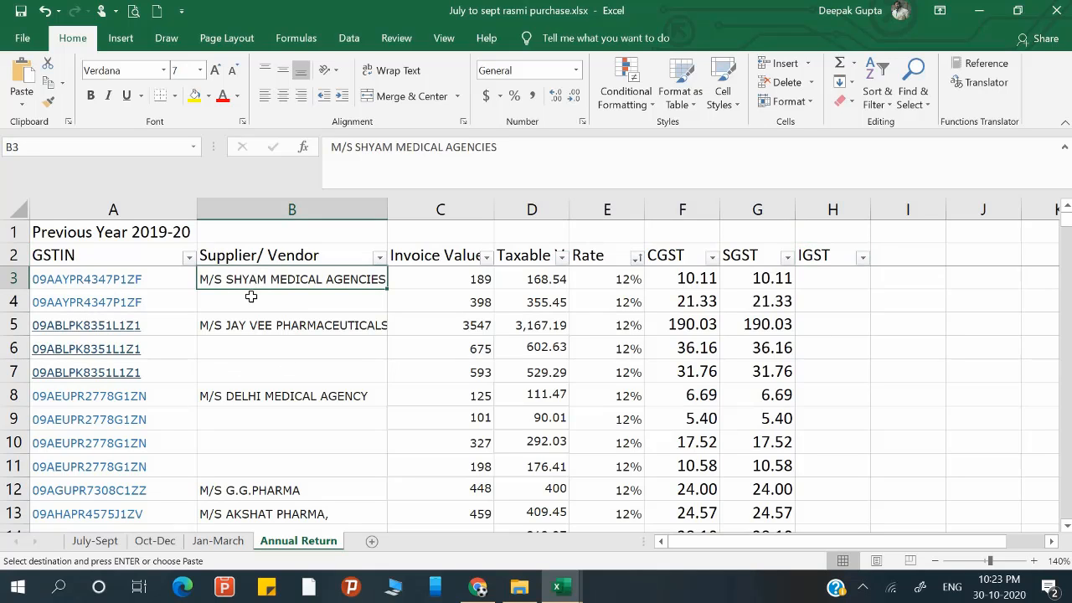
pyautogui.press('Down')
pyautogui.click(128, 278)
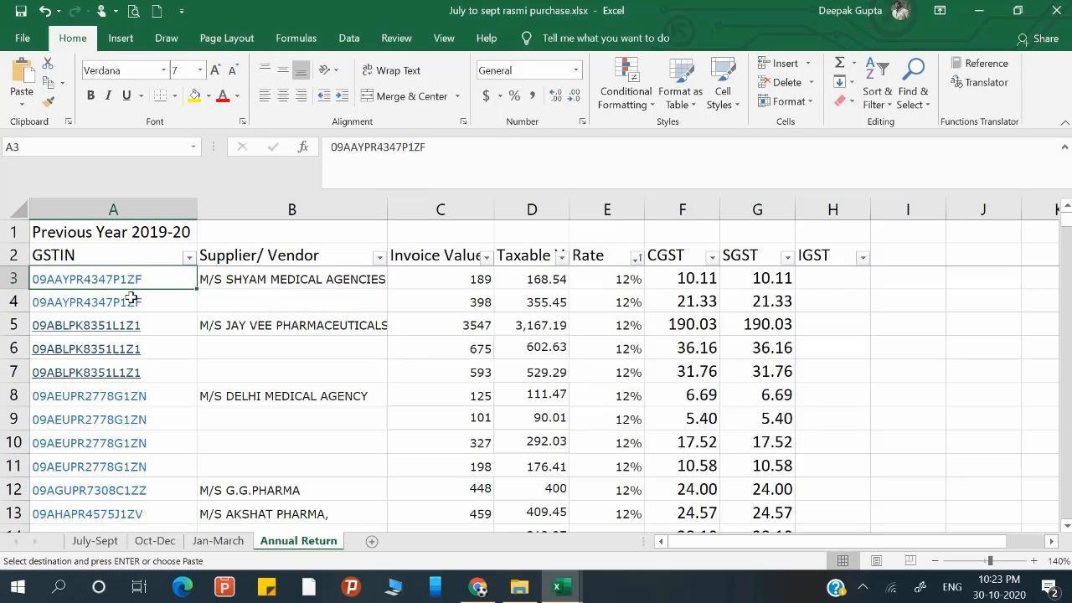
pyautogui.click(132, 297)
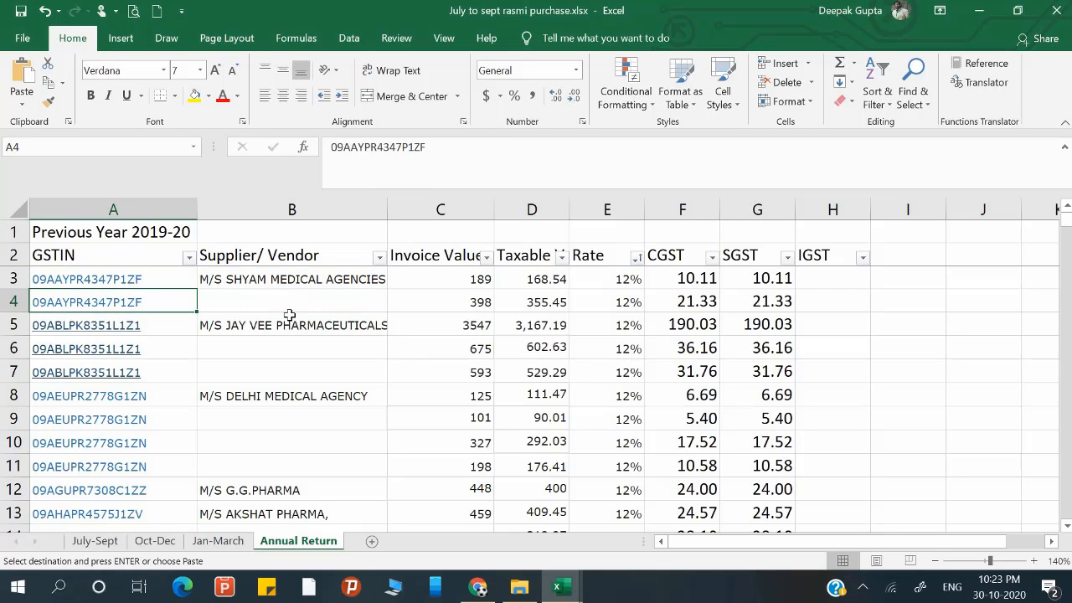
pyautogui.click(291, 316)
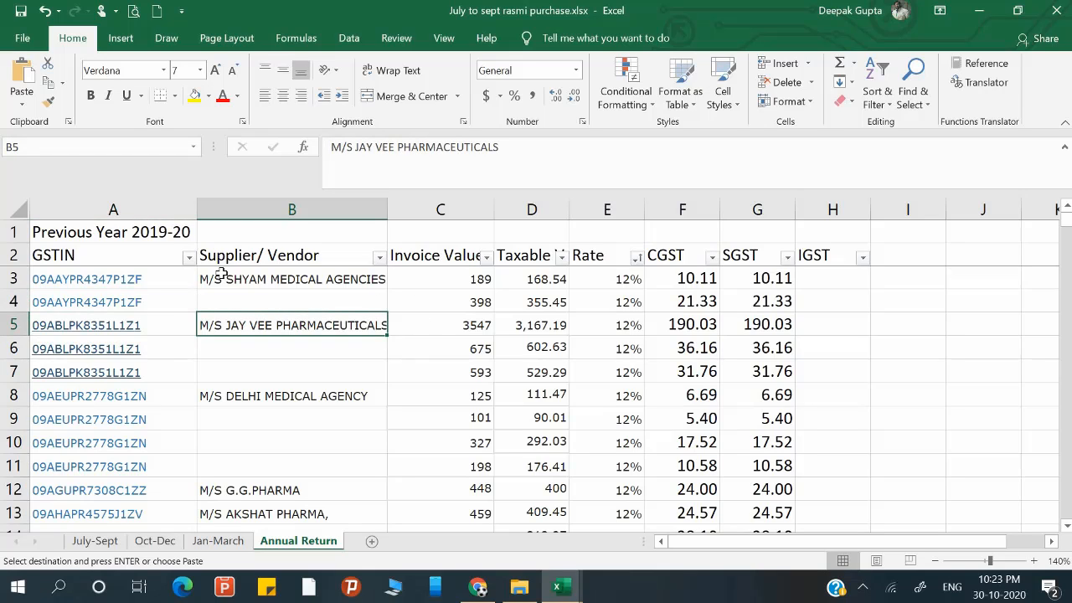
pyautogui.click(190, 258)
pyautogui.click(177, 274)
pyautogui.click(226, 283)
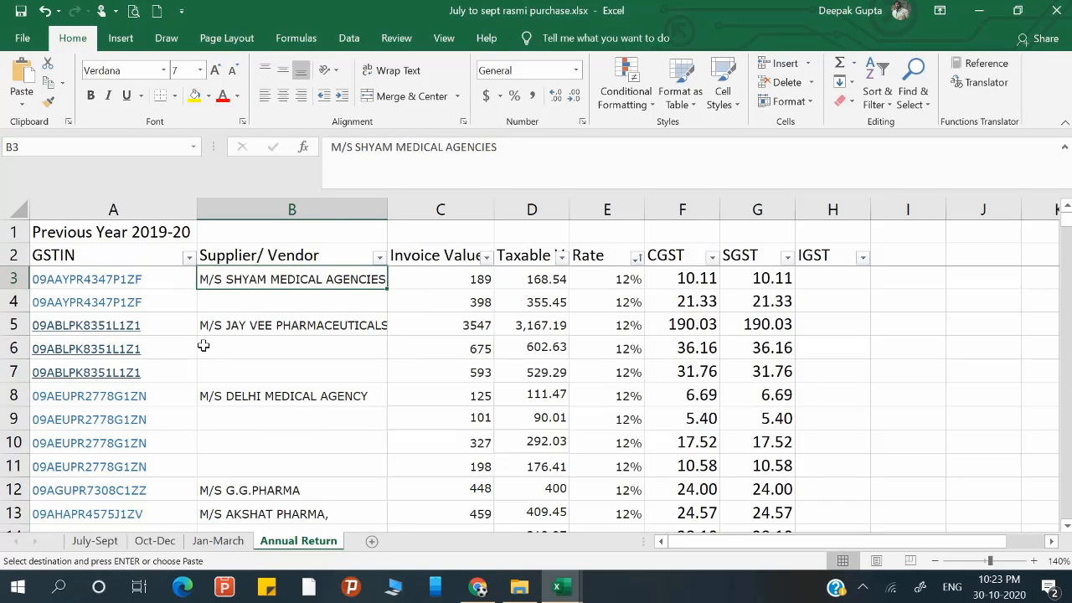
pyautogui.press('Escape')
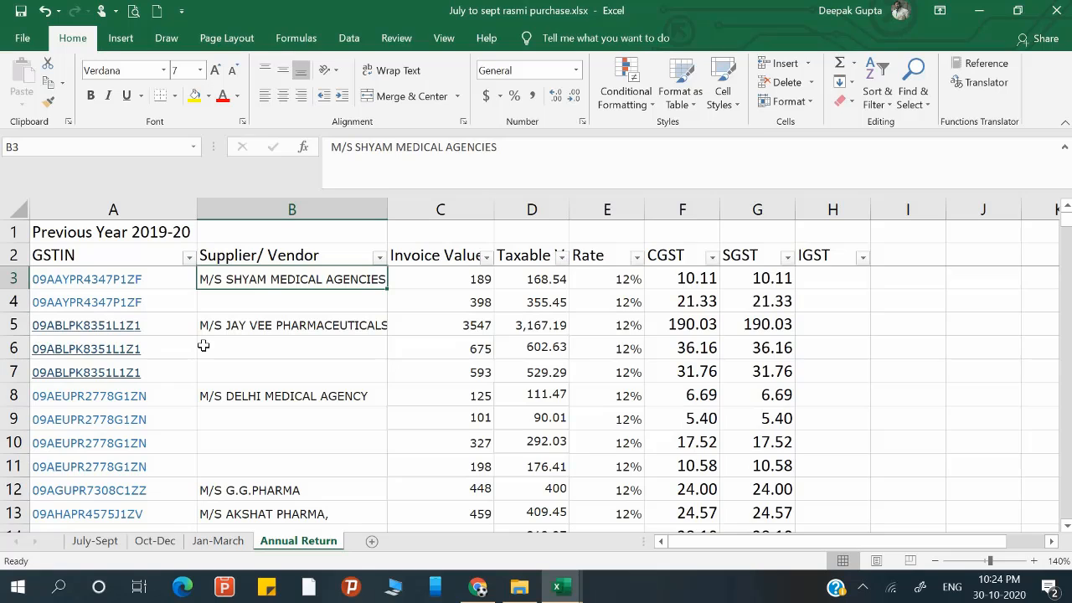
# Filter the GSTIN column to show only the records of the first listed GSTIN, belonging to Zee Laboratories Ltd.
pyautogui.click(167, 280)
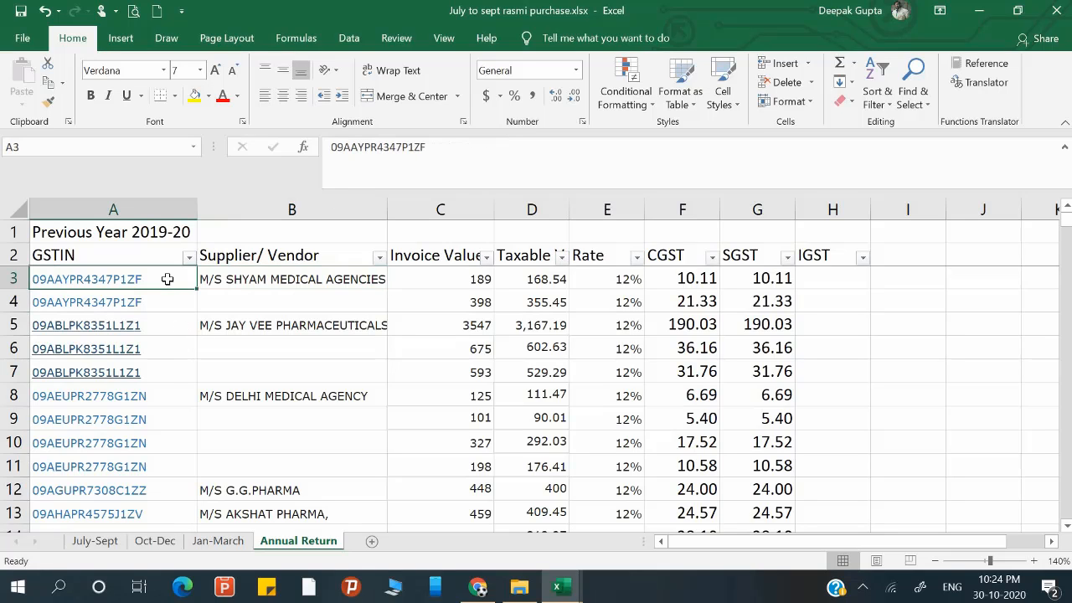
pyautogui.click(348, 37)
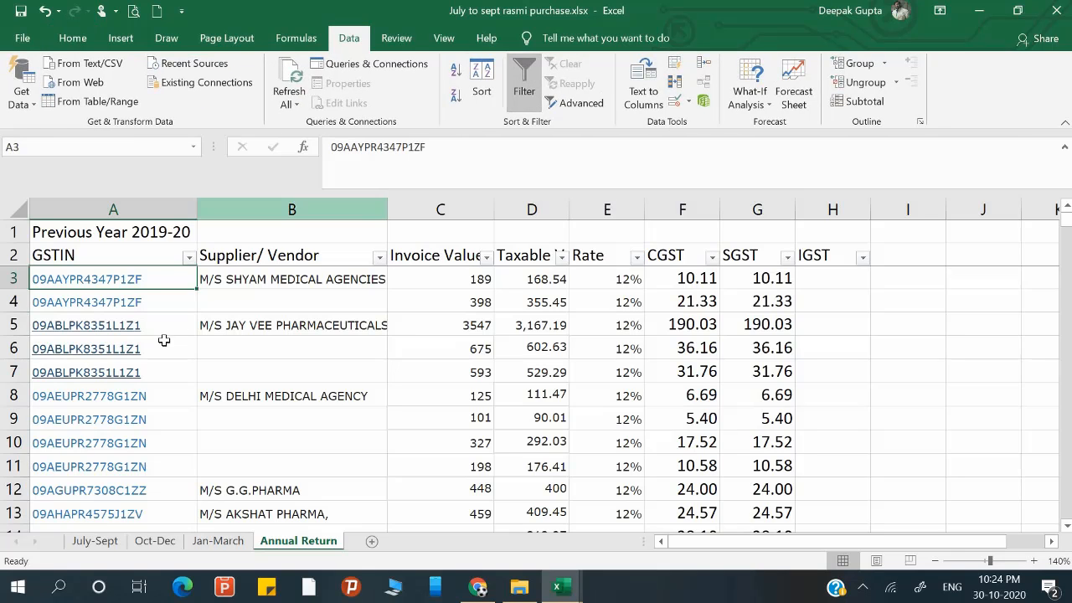
pyautogui.click(182, 323)
pyautogui.click(190, 257)
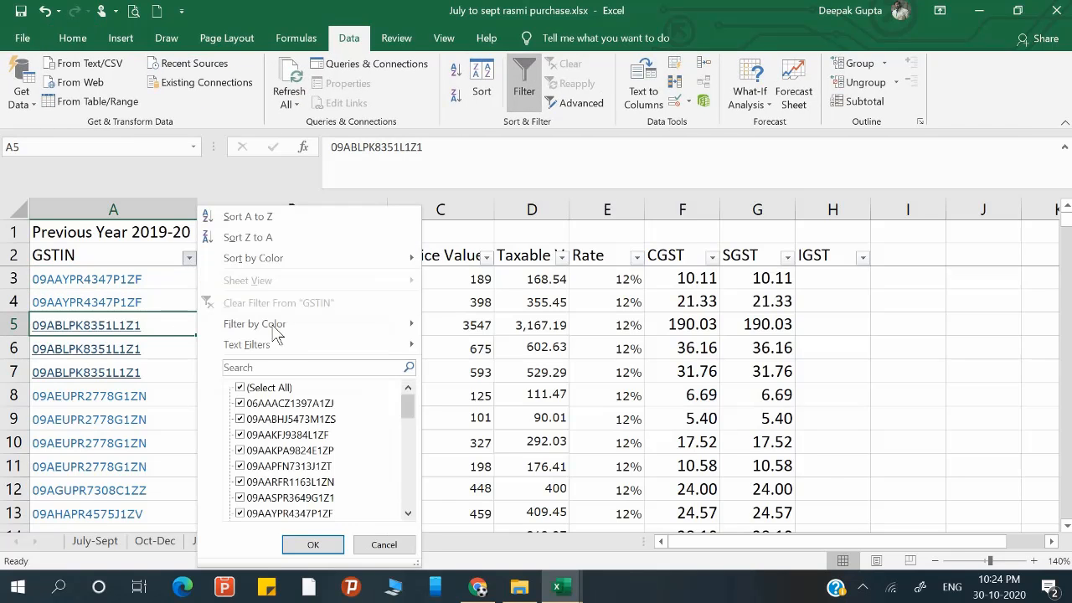
pyautogui.click(240, 388)
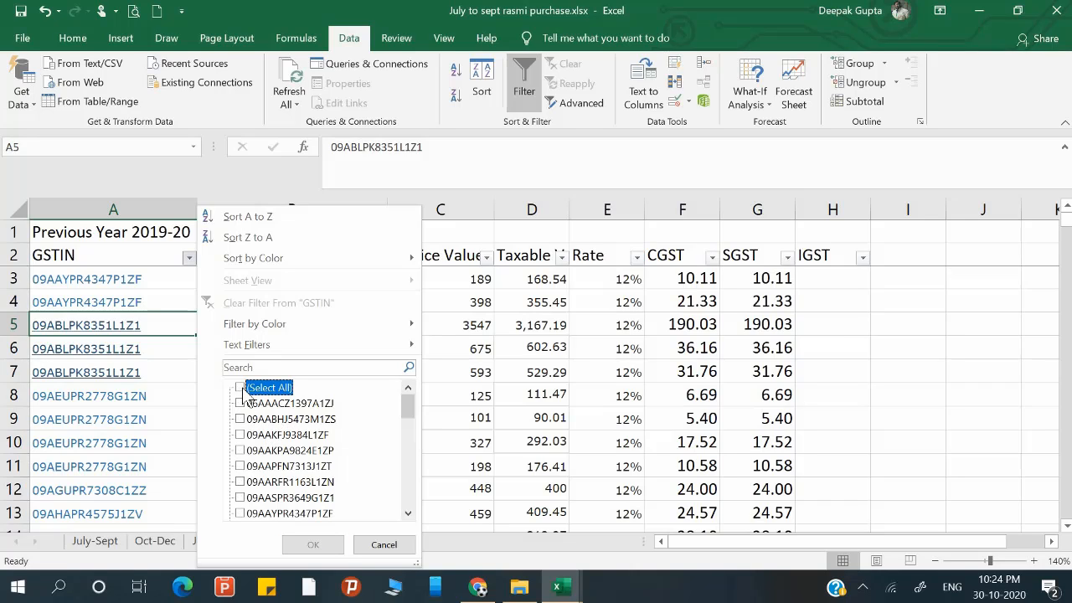
pyautogui.click(242, 404)
pyautogui.click(312, 544)
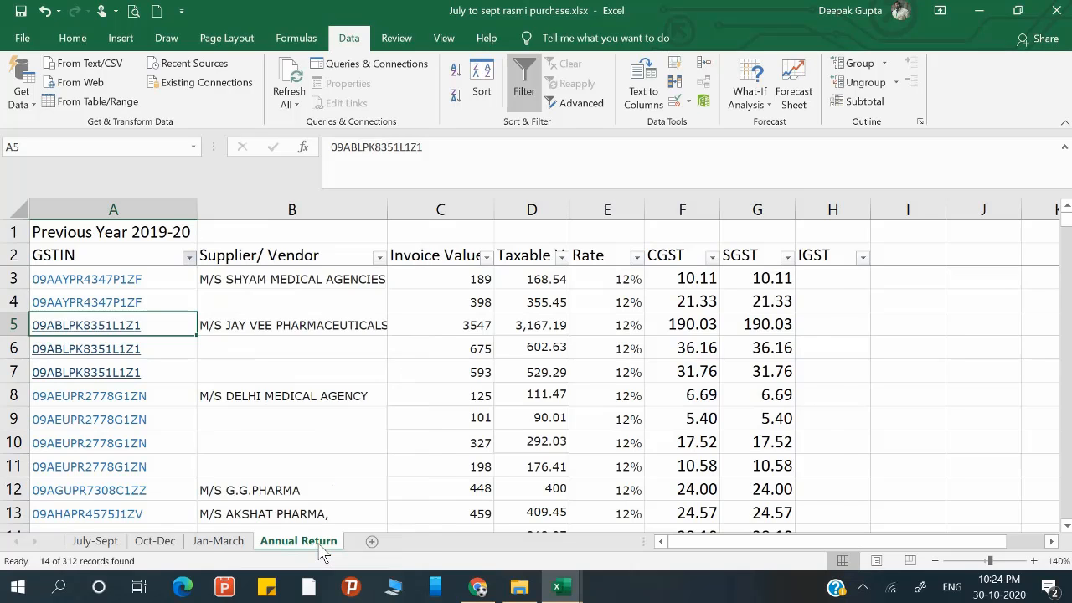
pyautogui.scroll(-1, 277, 365)
pyautogui.scroll(1, 276, 365)
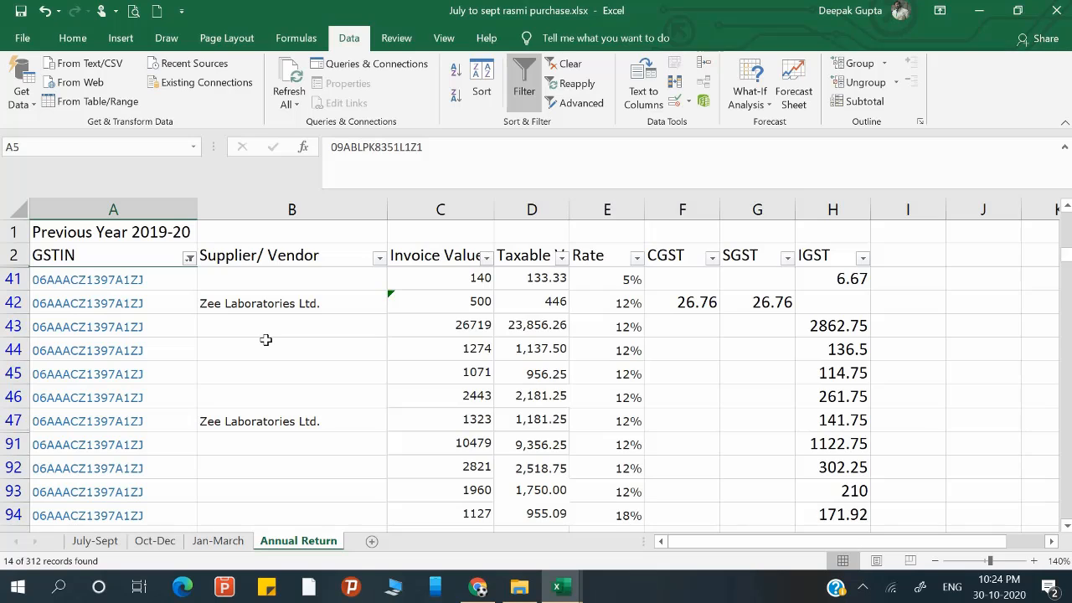
# Copy the supplier's GSTIN from cell A41 and paste it as the Supplier GSTIN in table 4A on the GST portal in Chrome.
pyautogui.click(150, 279)
pyautogui.doubleClick(149, 280)
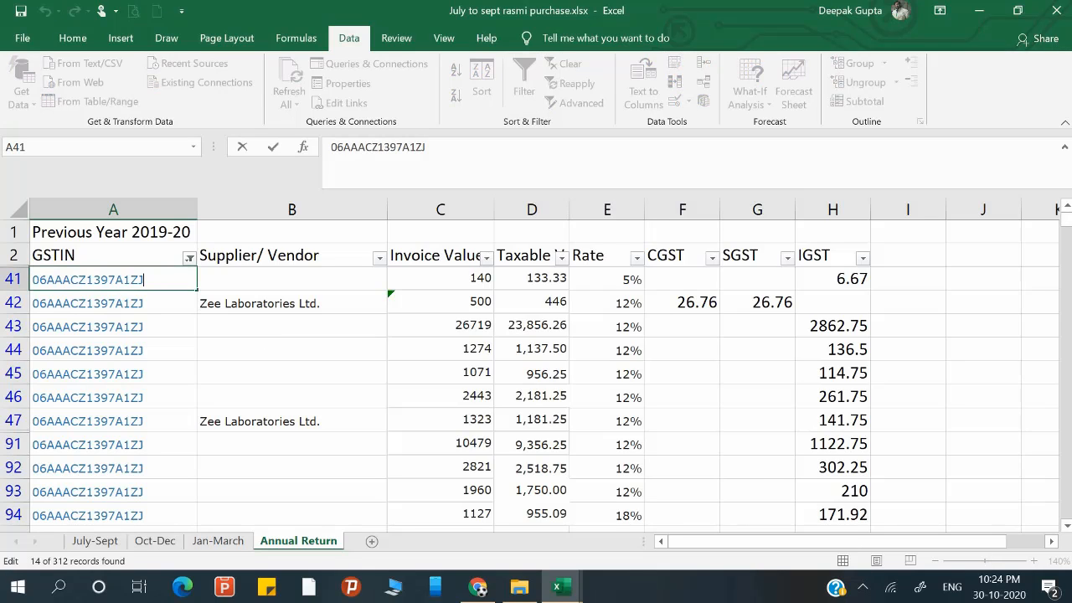
pyautogui.doubleClick(126, 280)
pyautogui.hotkey('ctrl', 'c')
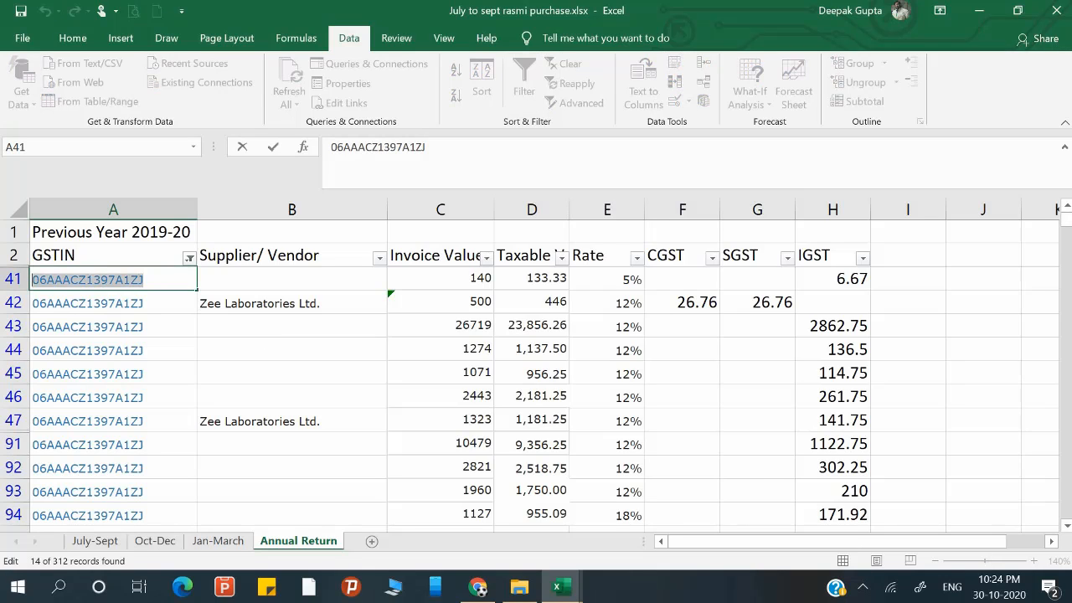
pyautogui.click(476, 586)
pyautogui.click(177, 314)
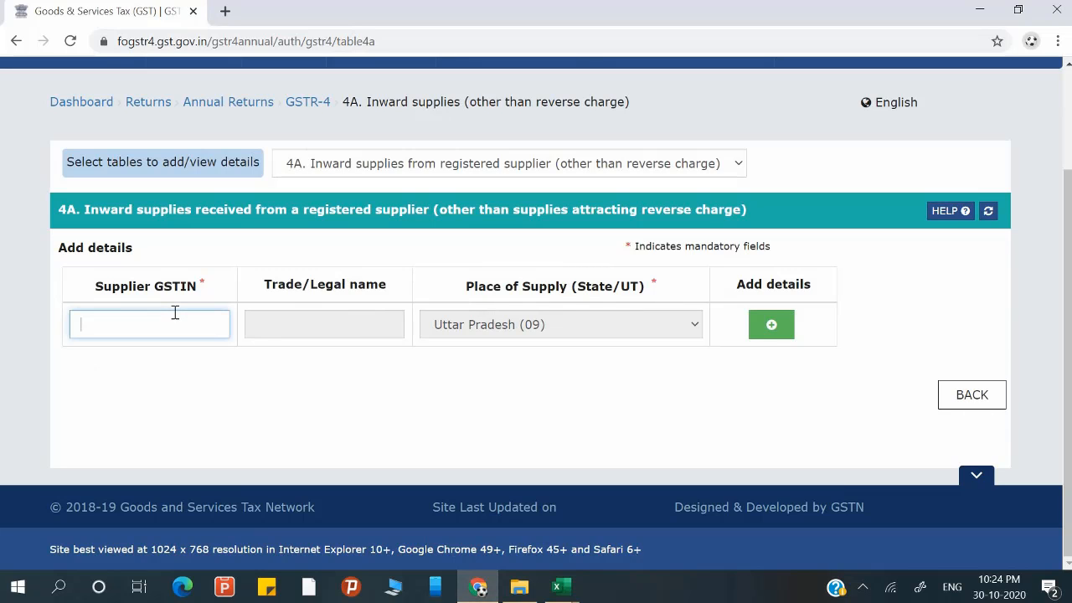
pyautogui.hotkey('ctrl', 'v')
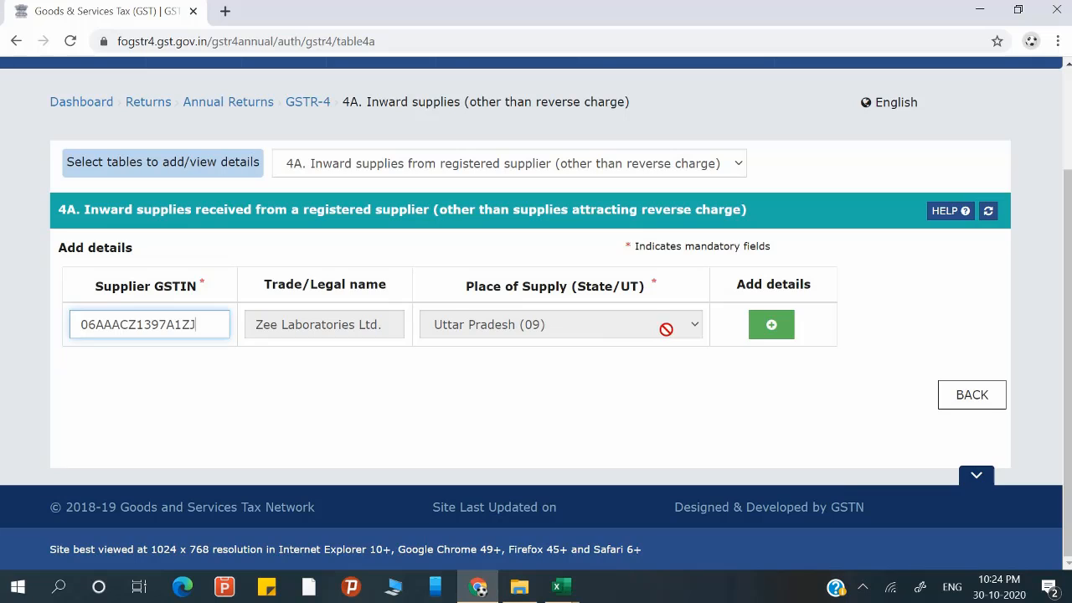
# Add item details for supplier Zee Laboratories Ltd. in table 4A and activate the first item's taxable value field.
pyautogui.click(771, 325)
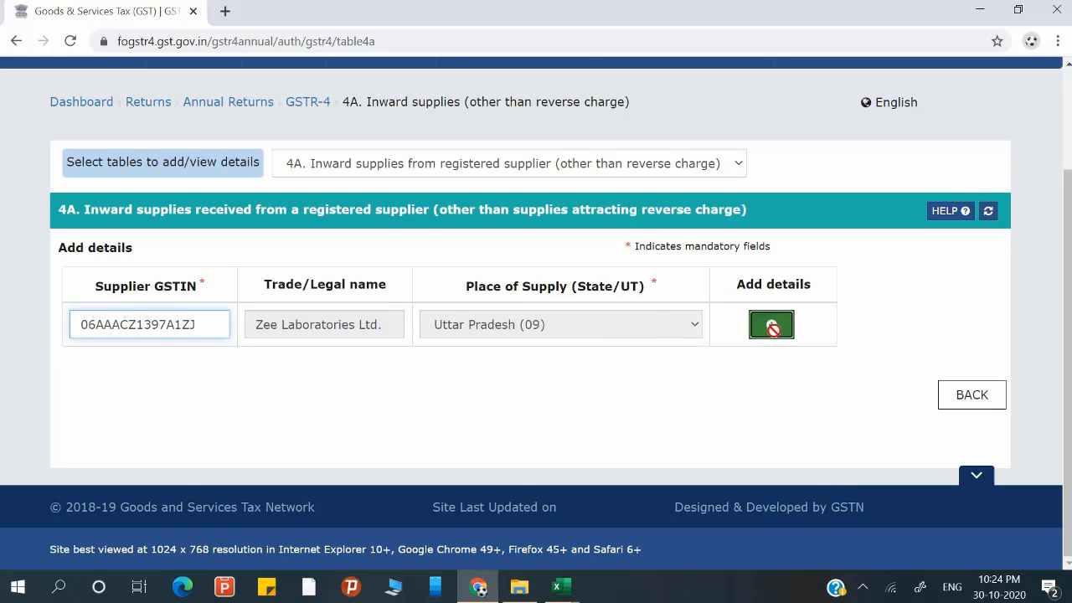
pyautogui.scroll(-2, 494, 335)
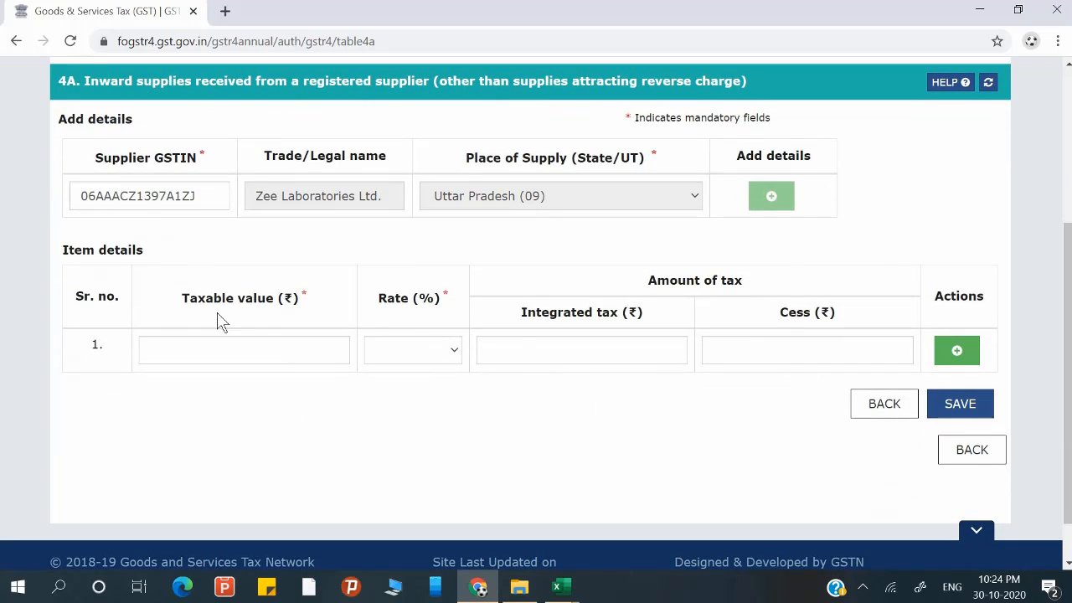
pyautogui.click(182, 356)
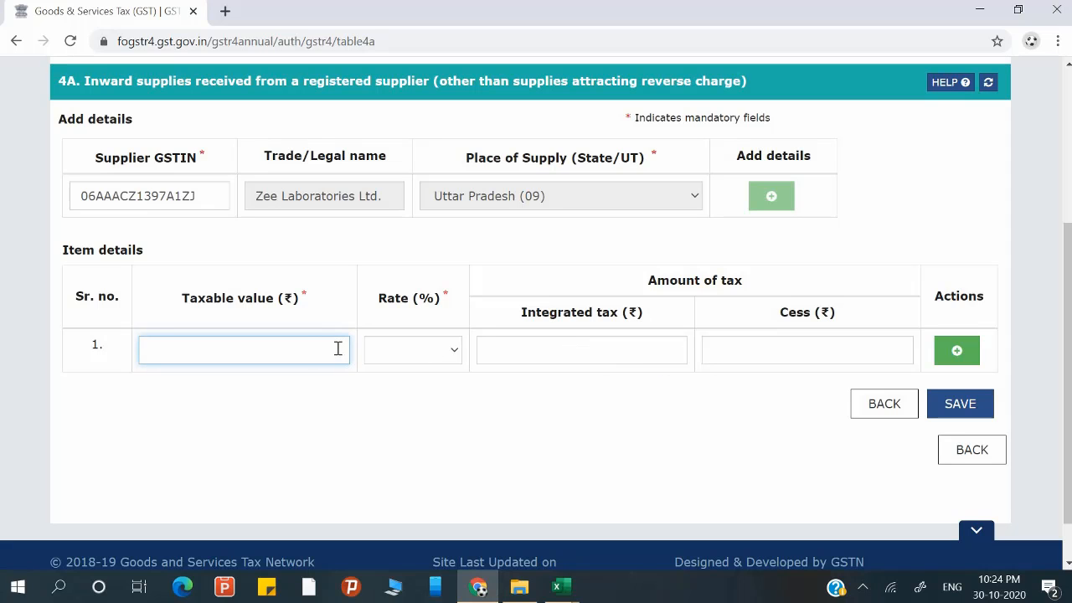
# Switch to Excel and sort the filtered supplier records by Rate from smallest to largest.
pyautogui.hotkey('alt', 'Tab')
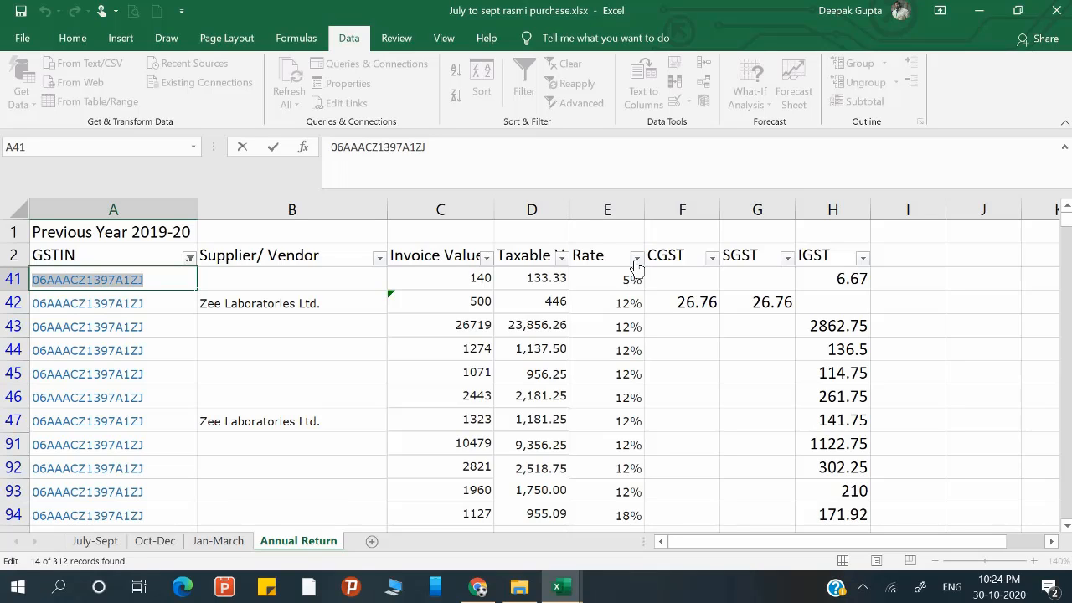
pyautogui.click(636, 259)
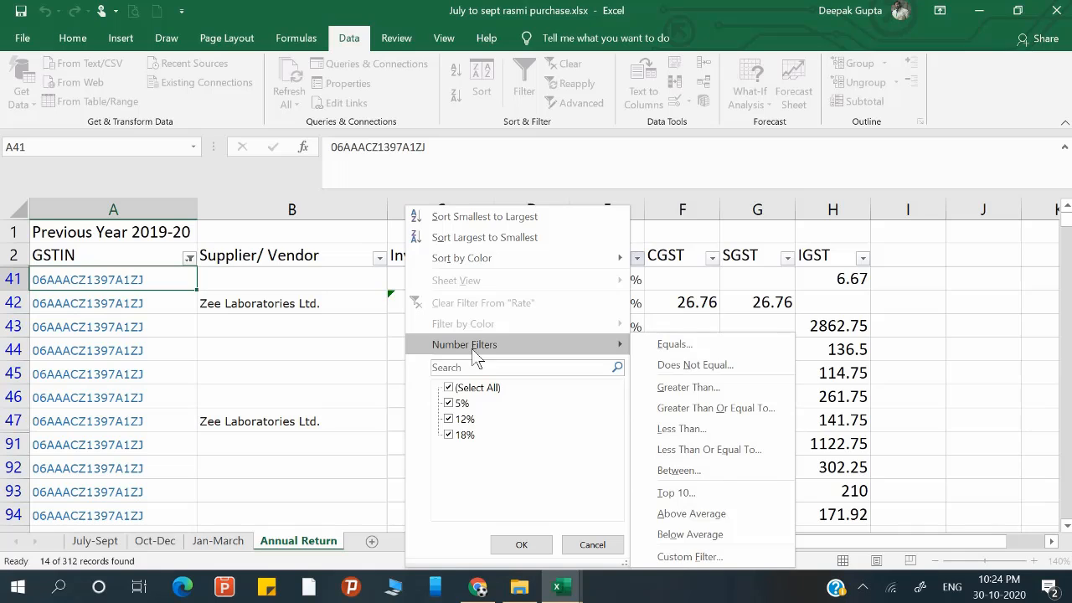
pyautogui.click(472, 220)
pyautogui.scroll(-1, 551, 329)
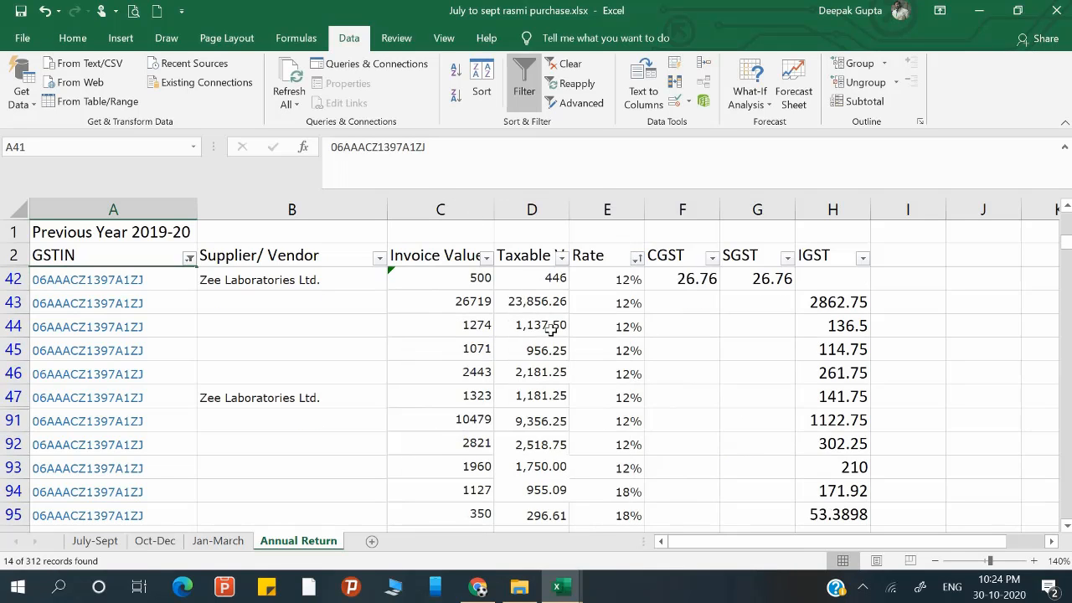
pyautogui.scroll(1, 551, 330)
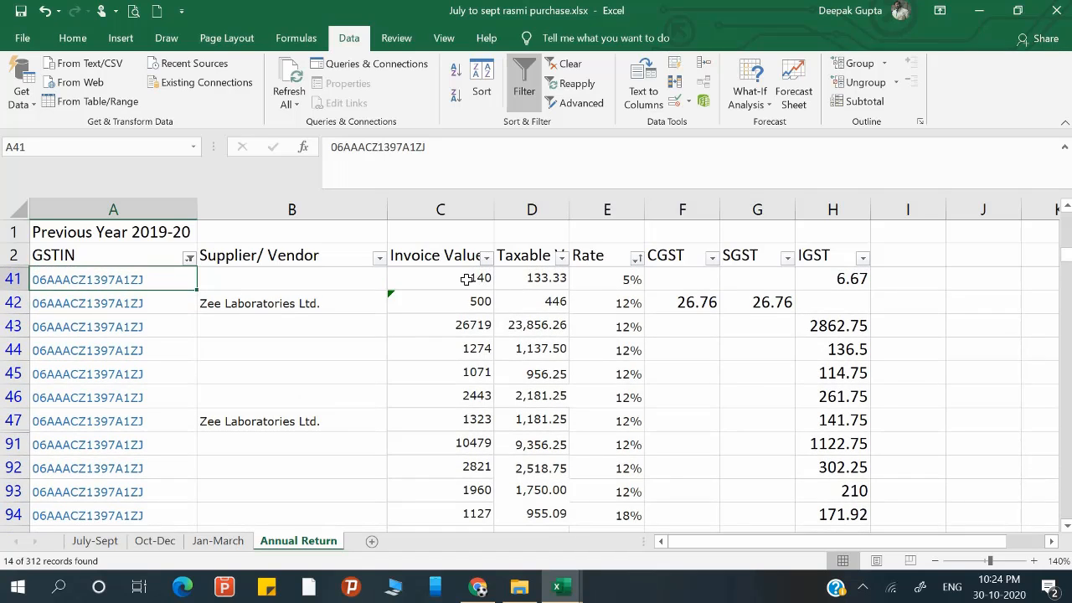
pyautogui.click(464, 279)
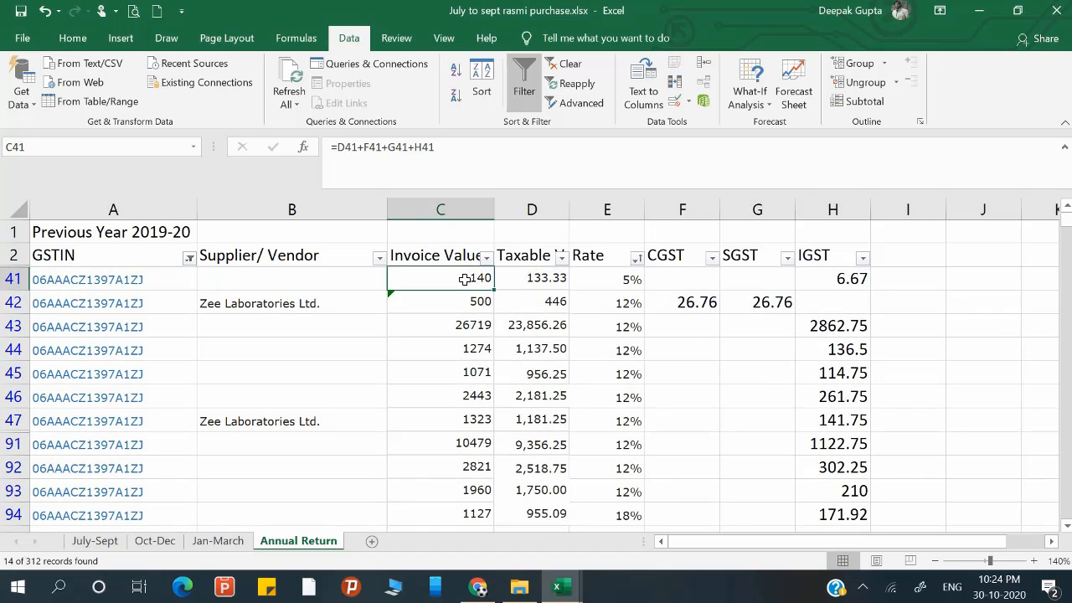
pyautogui.hotkey('ctrl', 'c')
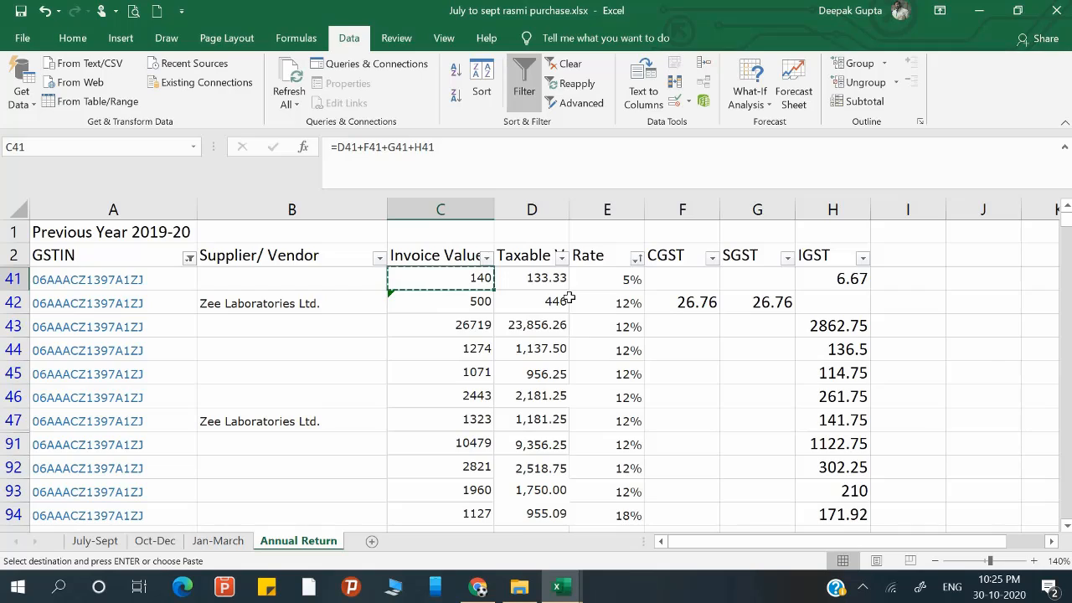
pyautogui.hotkey('alt', 'Tab')
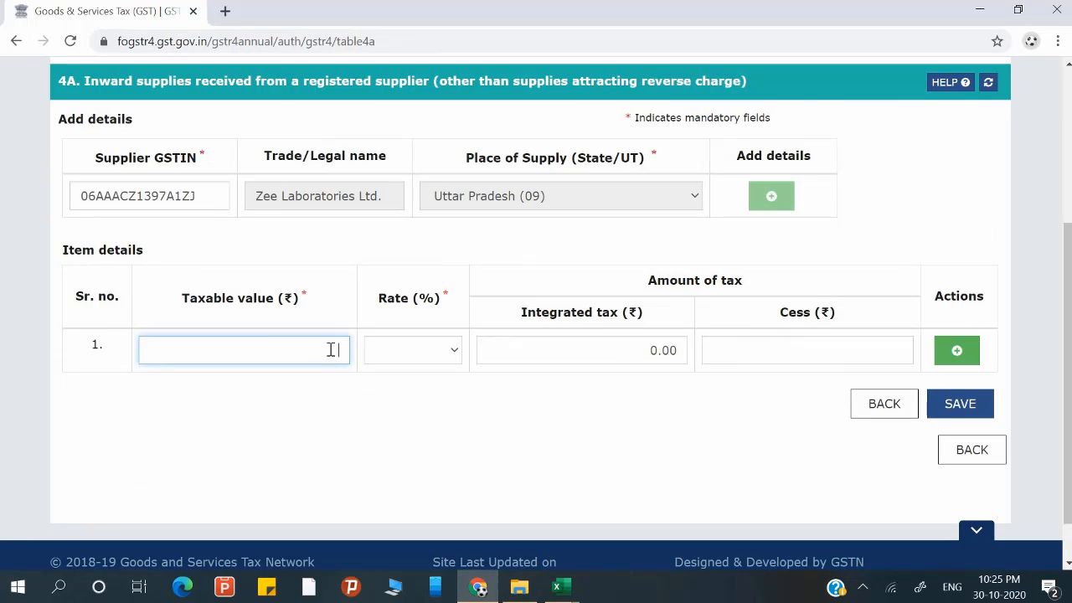
pyautogui.hotkey('alt', 'Tab')
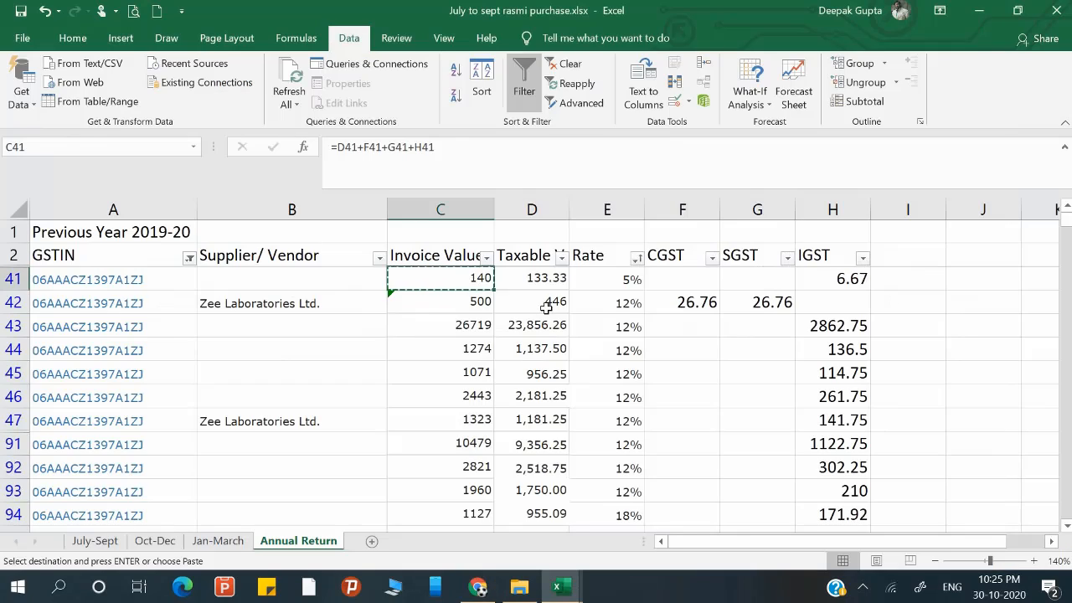
pyautogui.doubleClick(469, 281)
pyautogui.press('Escape')
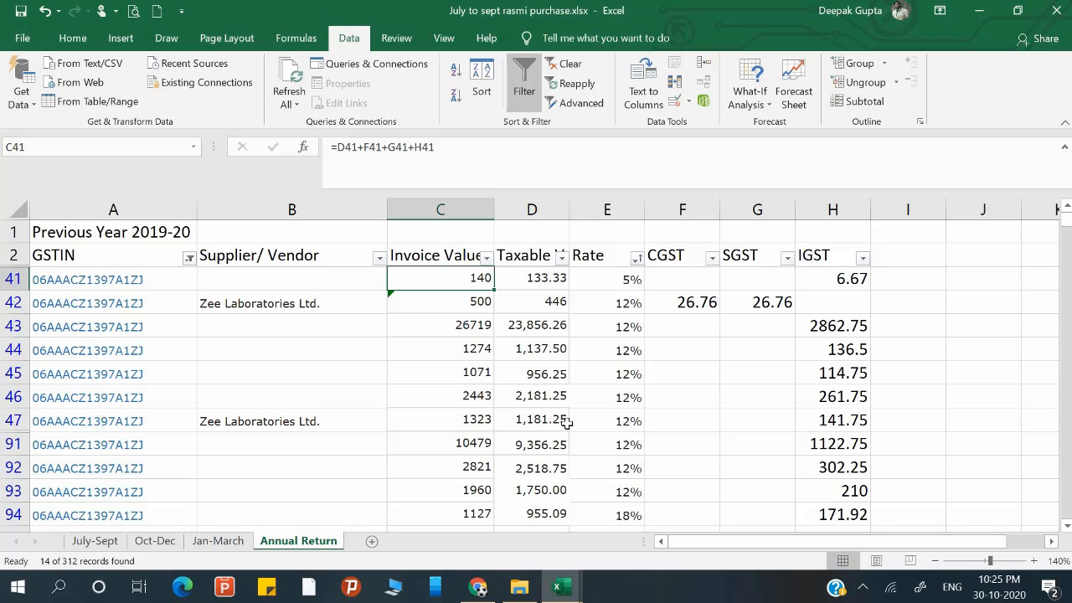
# Switch to the GST portal in Chrome, enter 140 as the first item's taxable value and set its rate to 5%.
pyautogui.hotkey('alt', 'Tab')
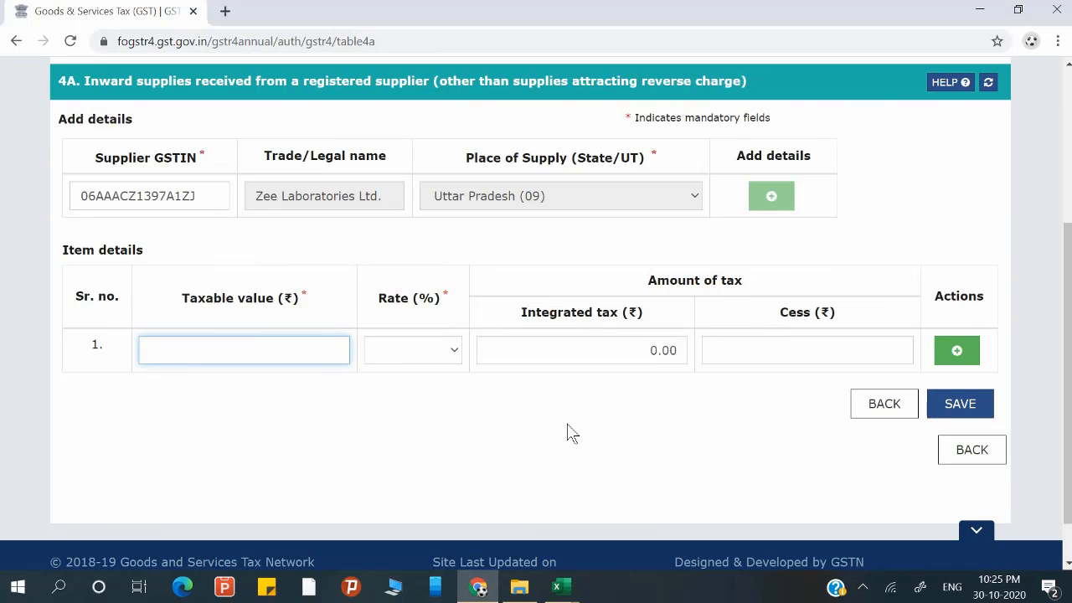
pyautogui.write('140')
pyautogui.press('Tab')
pyautogui.click(455, 360)
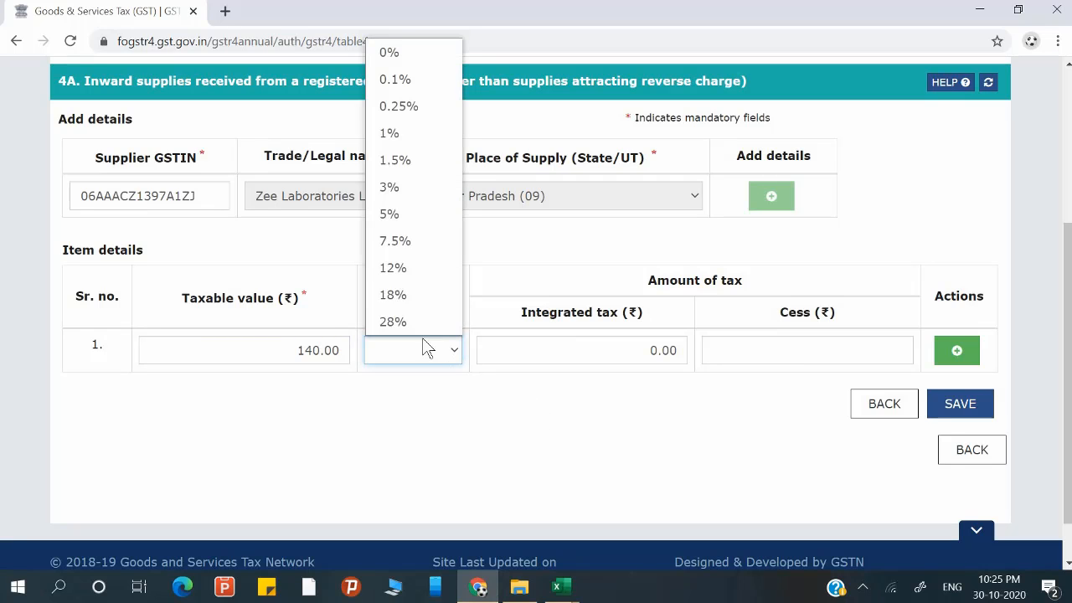
pyautogui.click(397, 217)
pyautogui.click(550, 350)
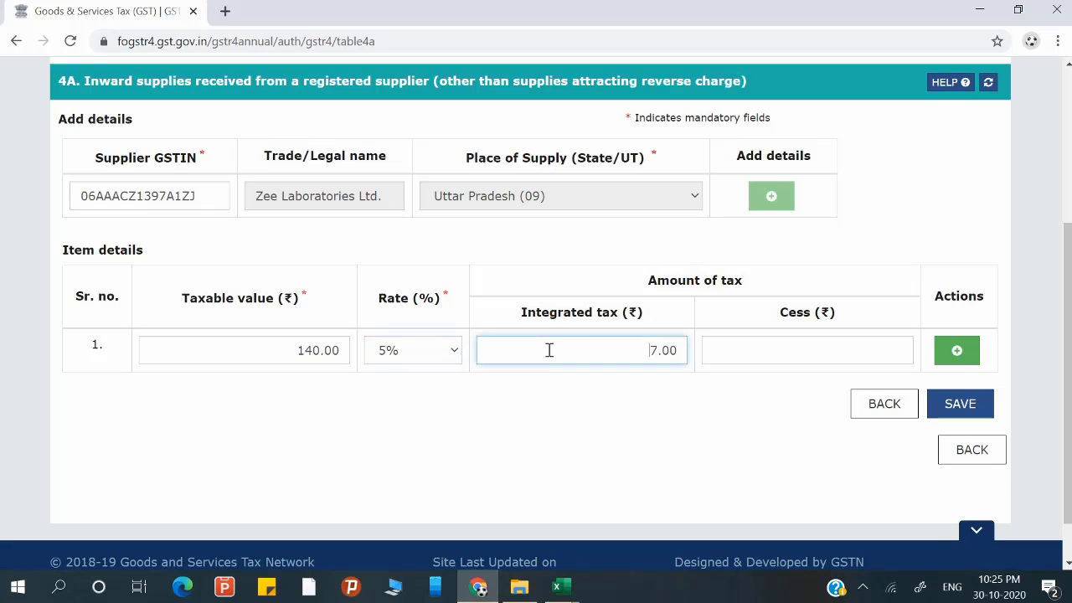
# Check row 41 of the Excel sheet and set the first item's taxable value on the portal to 133.33.
pyautogui.hotkey('alt', 'Tab')
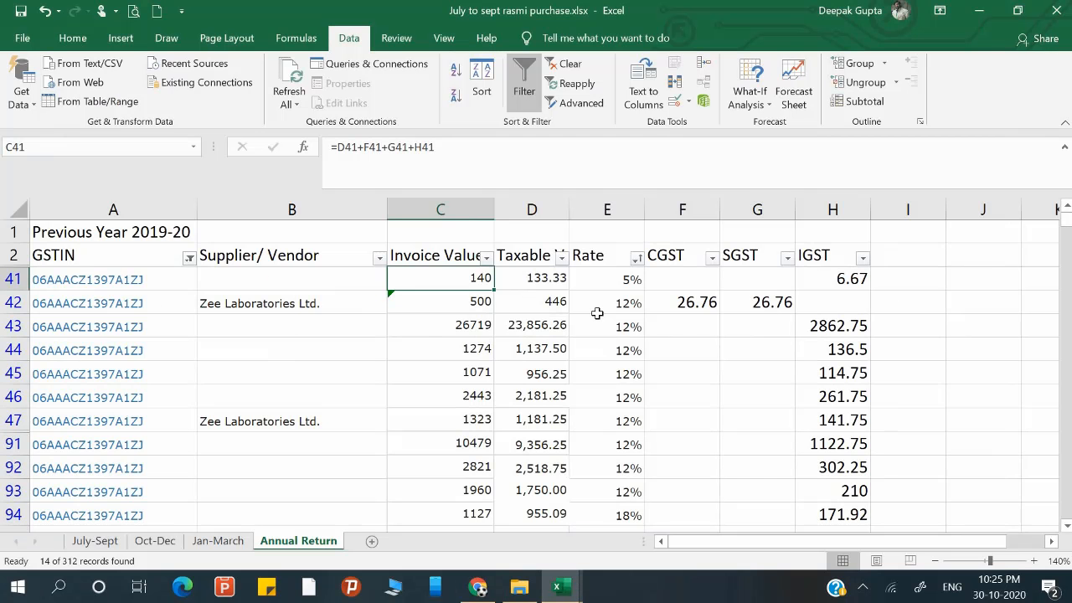
pyautogui.hotkey('alt', 'Tab')
pyautogui.hotkey('alt', 'Tab')
pyautogui.hotkey('alt', 'Tab')
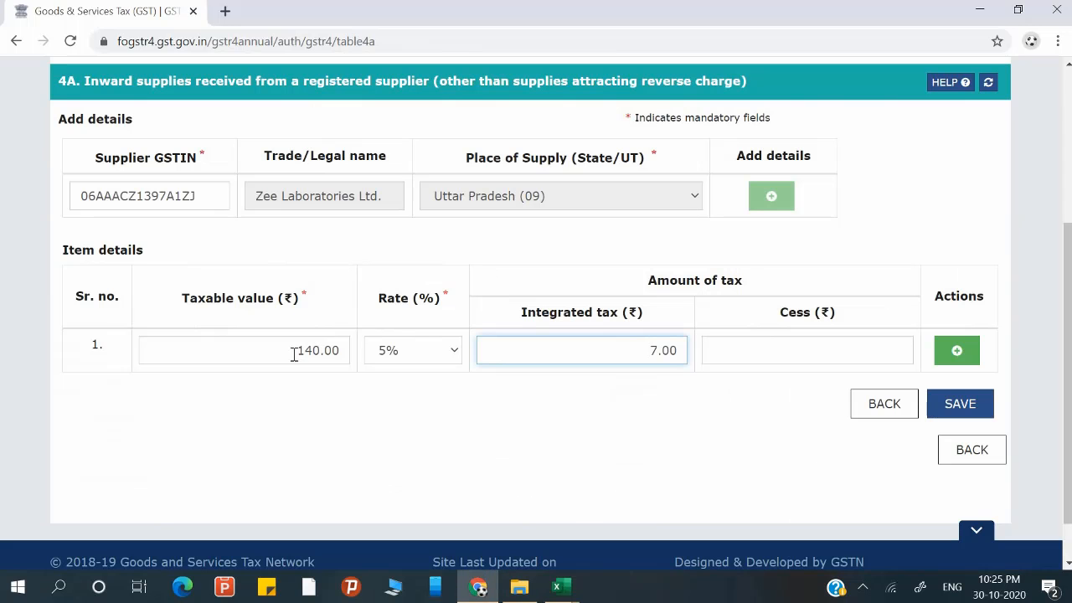
pyautogui.moveTo(294, 354); pyautogui.dragTo(421, 342)
pyautogui.write('133')
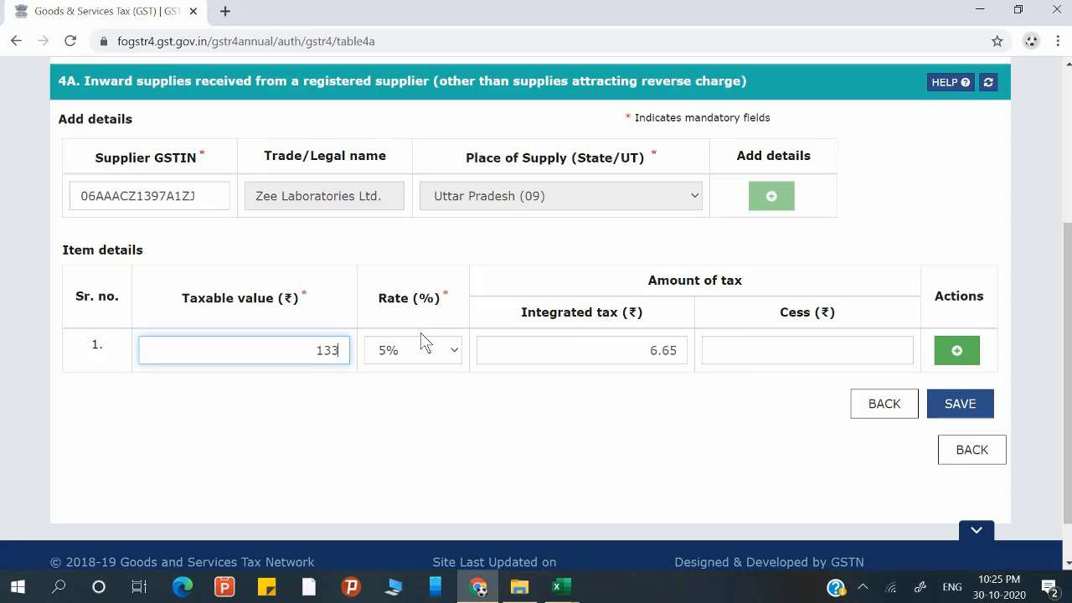
pyautogui.write('.33')
pyautogui.press('Tab')
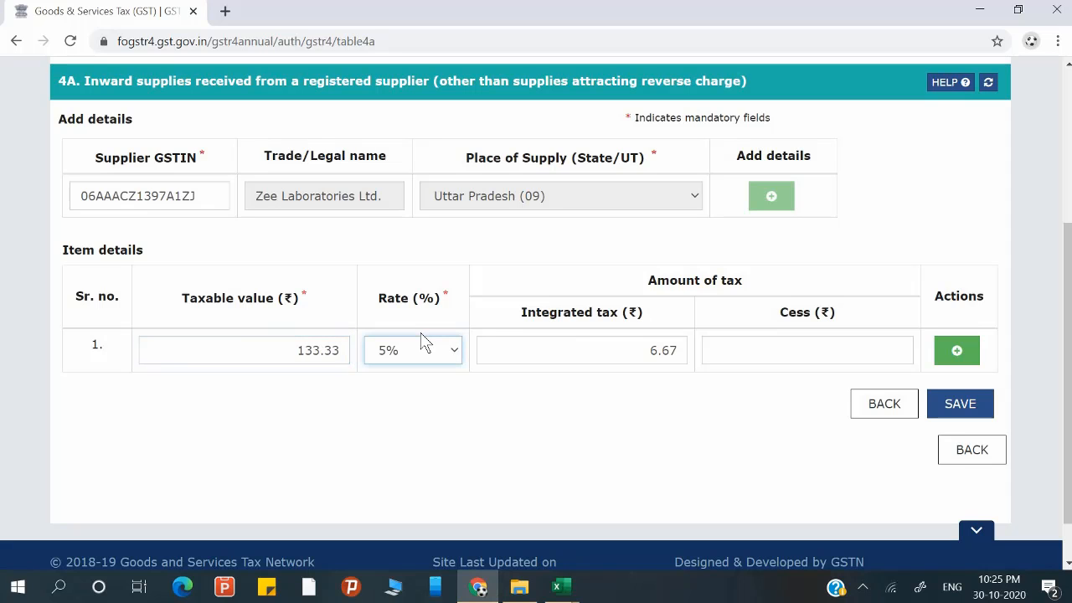
# Compare the first item's integrated tax on the portal with the IGST amount in row 41 of the Excel sheet.
pyautogui.click(580, 355)
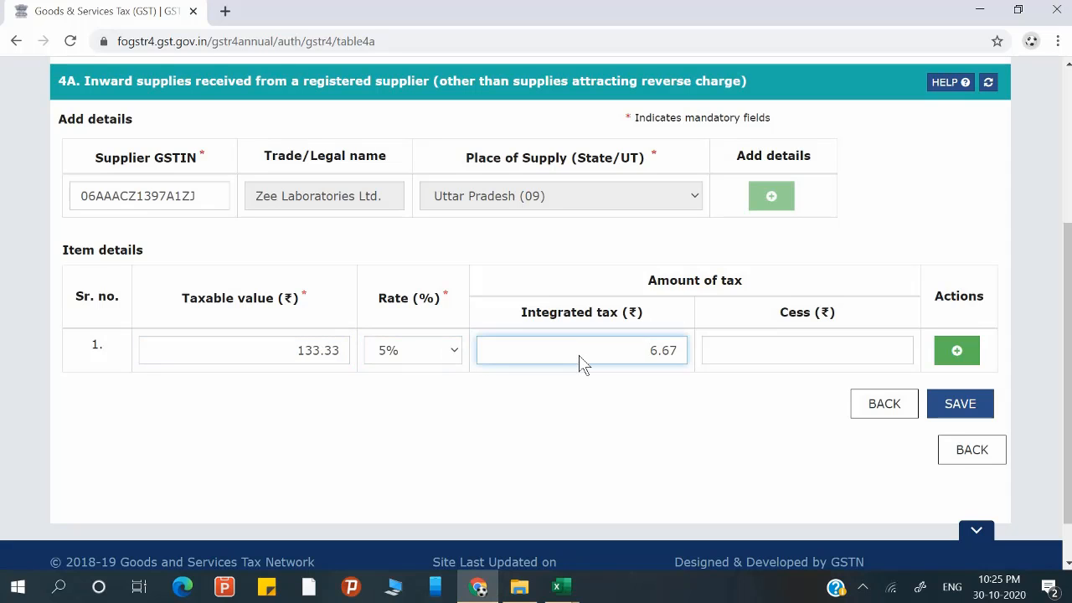
pyautogui.hotkey('alt', 'Tab')
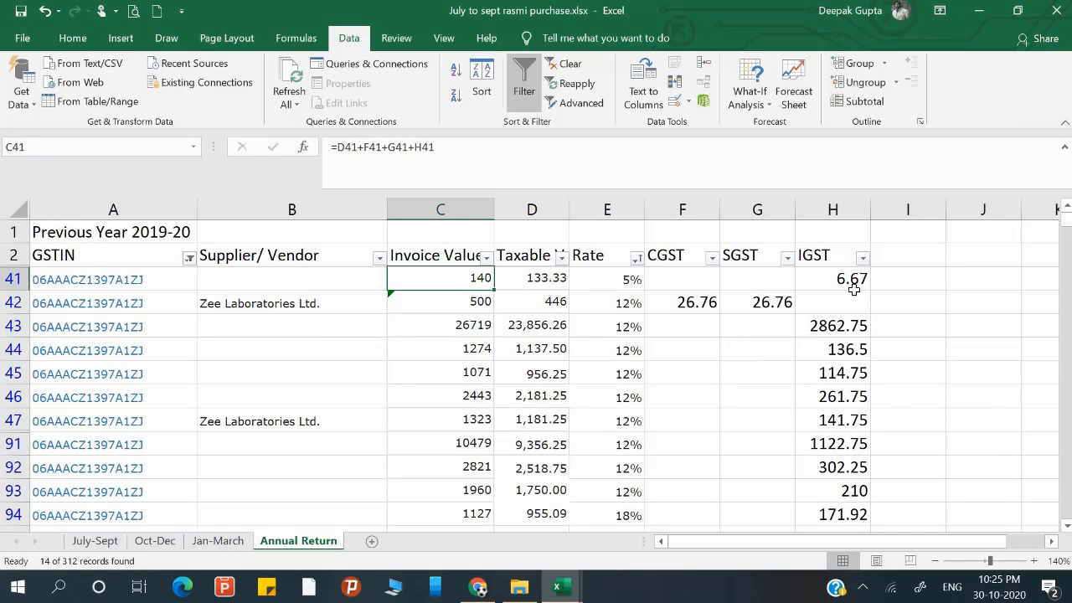
pyautogui.hotkey('alt', 'Tab')
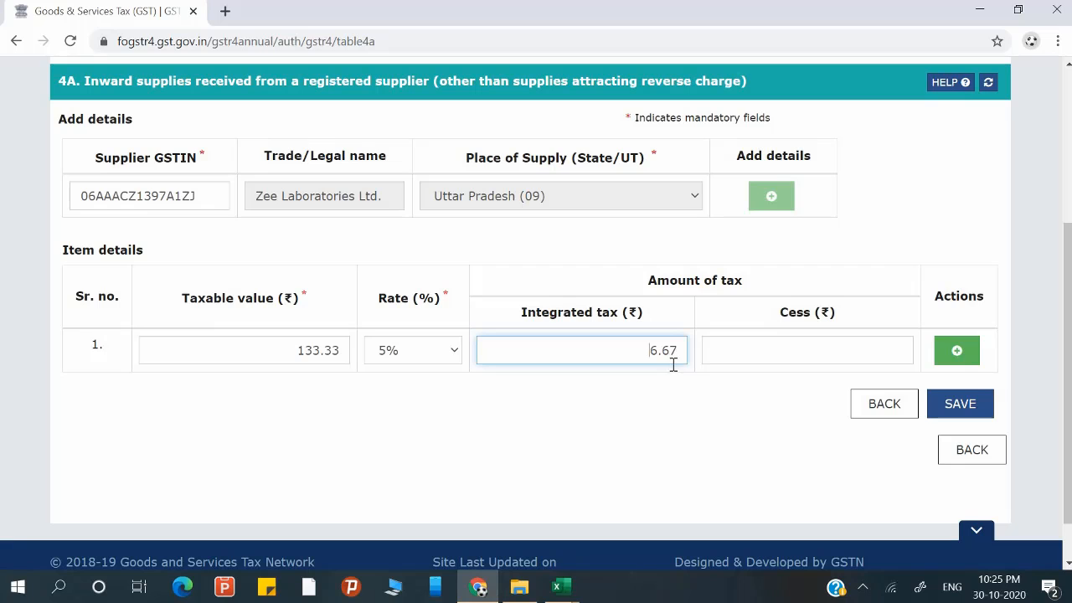
# Add a second item row to the supplier's item details and activate its taxable value field.
pyautogui.click(957, 350)
pyautogui.scroll(-1, 672, 326)
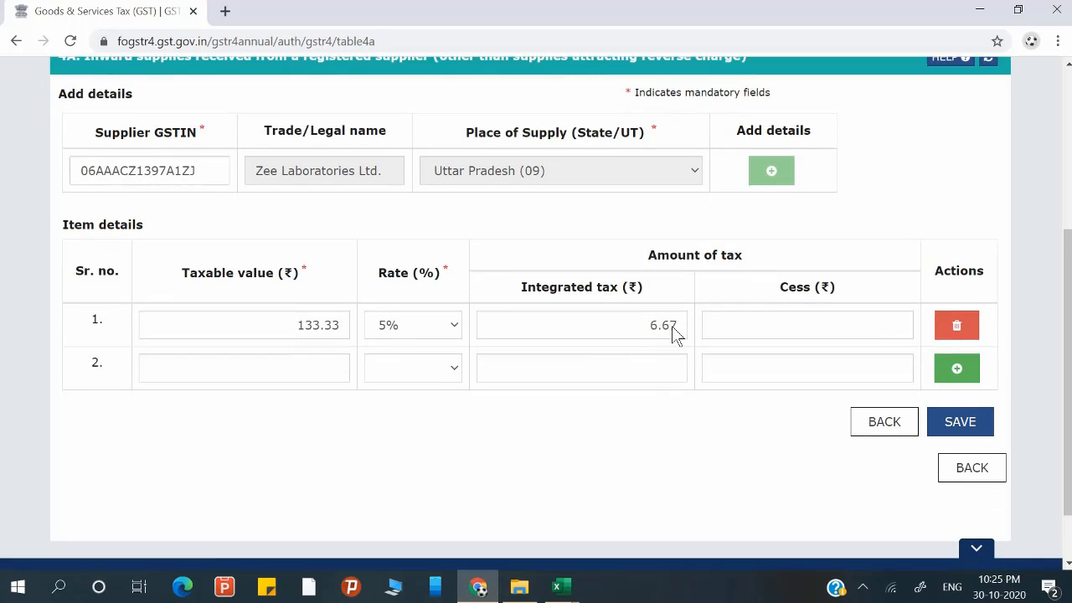
pyautogui.scroll(-1, 671, 326)
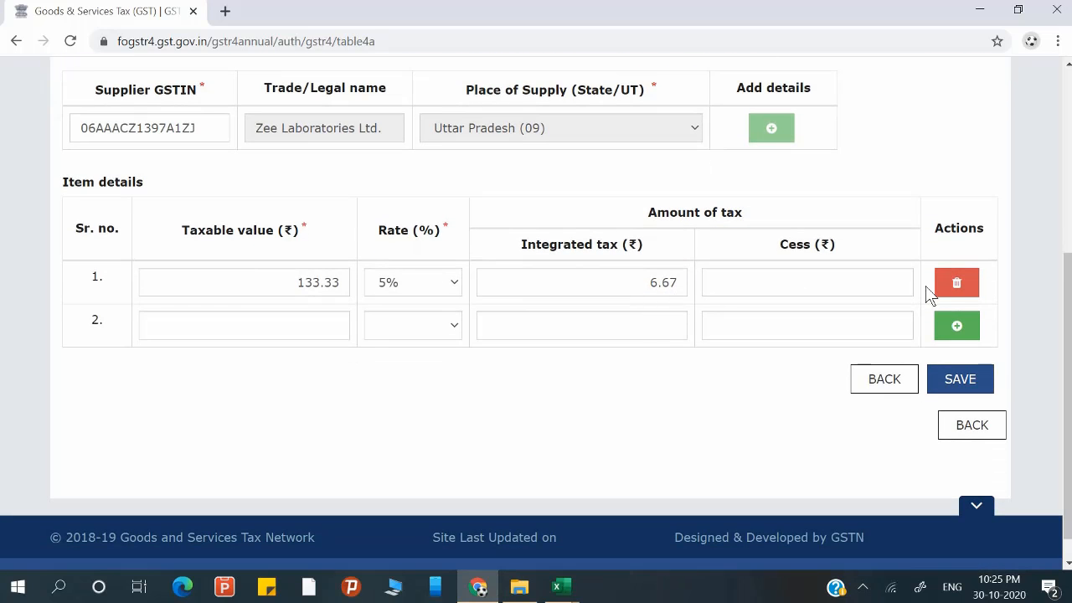
pyautogui.click(303, 321)
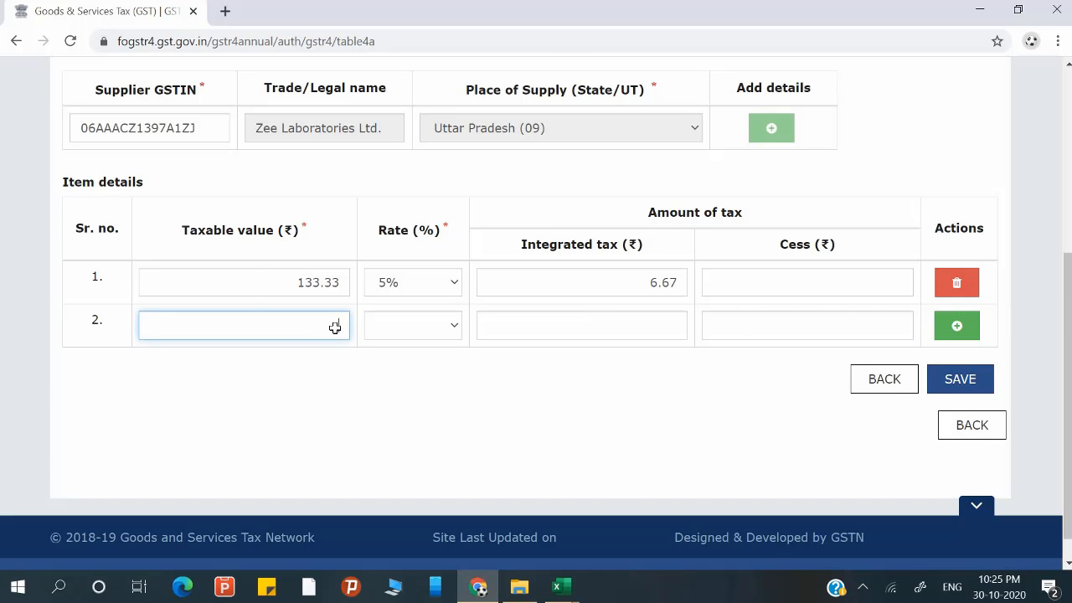
# Select the taxable values of the 12% records, D42 to D93, in Excel and read their sum and the status bar's display options.
pyautogui.hotkey('alt', 'Tab')
pyautogui.scroll(-2, 548, 336)
pyautogui.scroll(2, 549, 335)
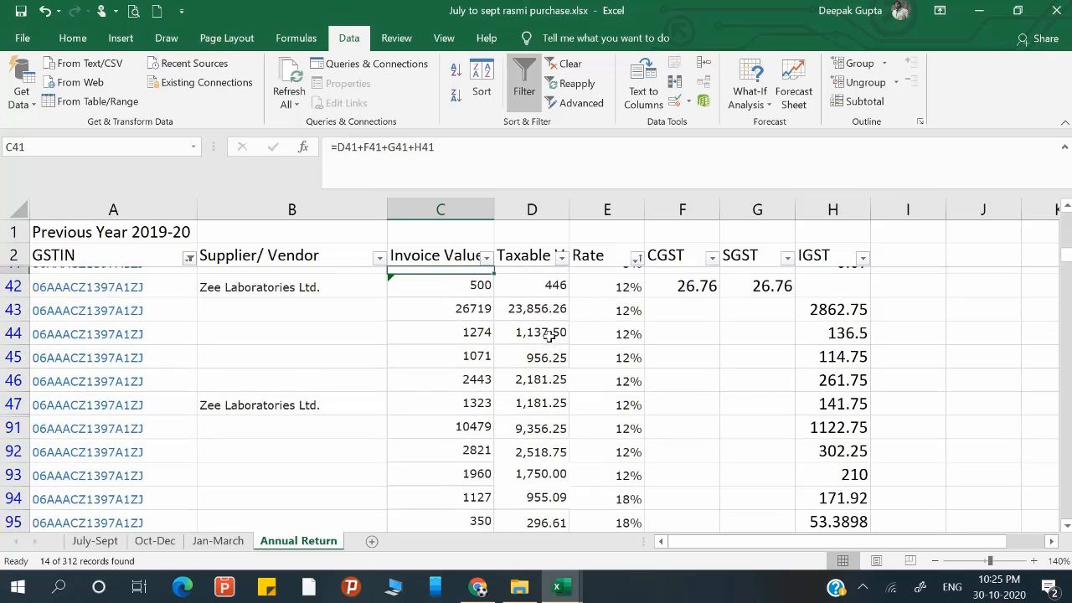
pyautogui.moveTo(549, 300); pyautogui.dragTo(551, 420)
pyautogui.scroll(1, 551, 421)
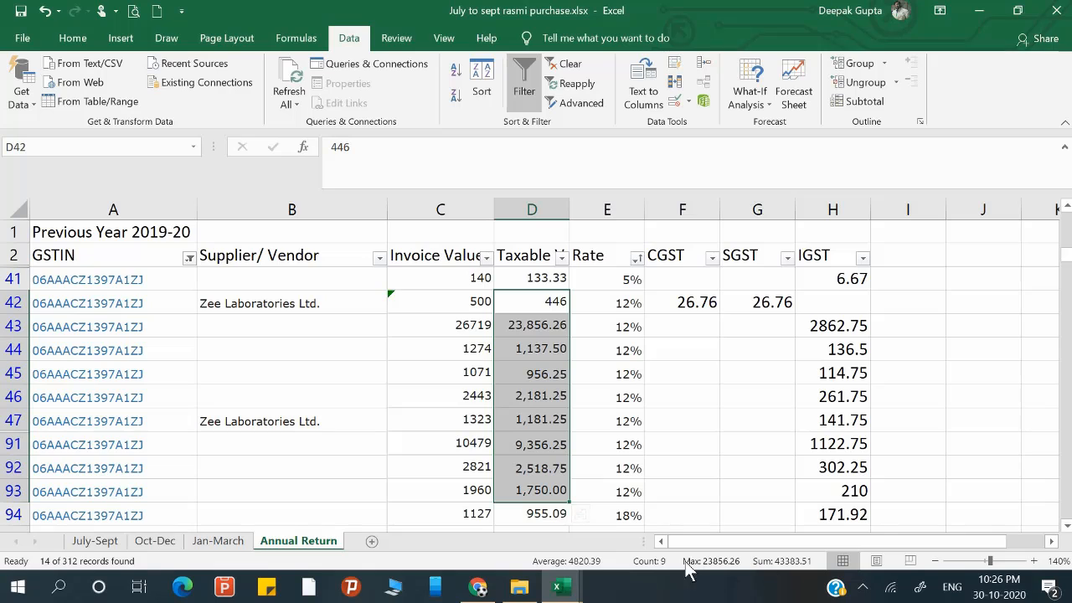
pyautogui.rightClick(485, 561)
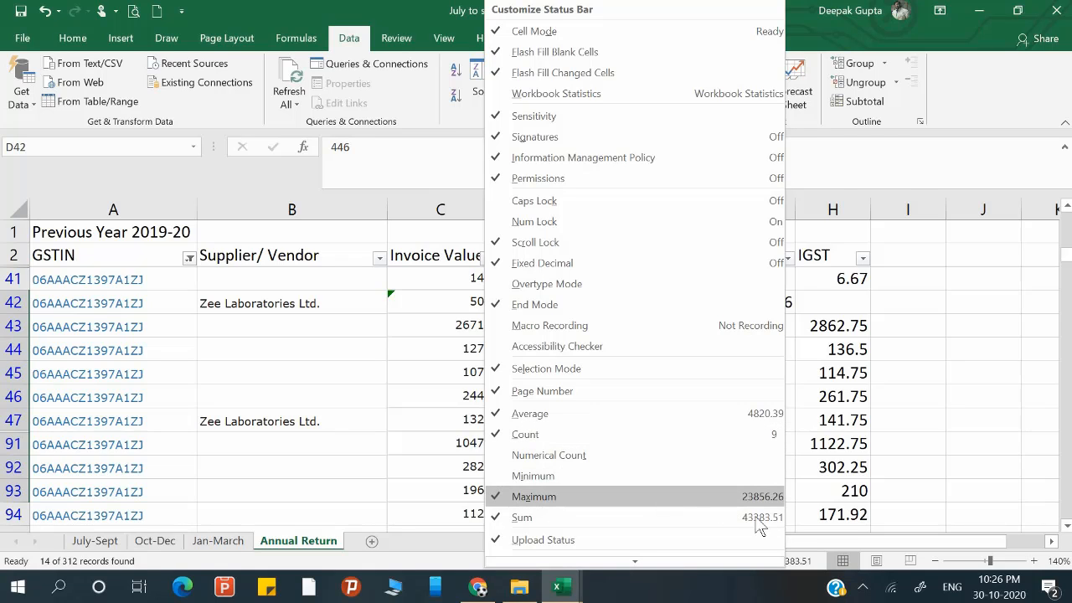
pyautogui.click(839, 512)
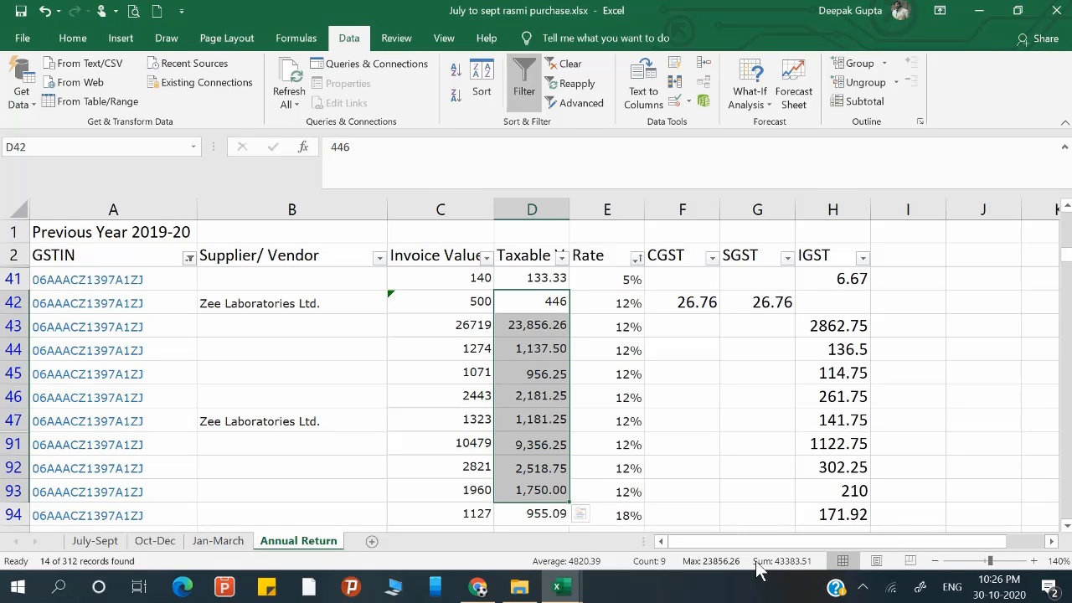
# Enter 43383.51 as the second item's taxable value on the GST portal and set its rate to 12%.
pyautogui.hotkey('alt', 'Tab')
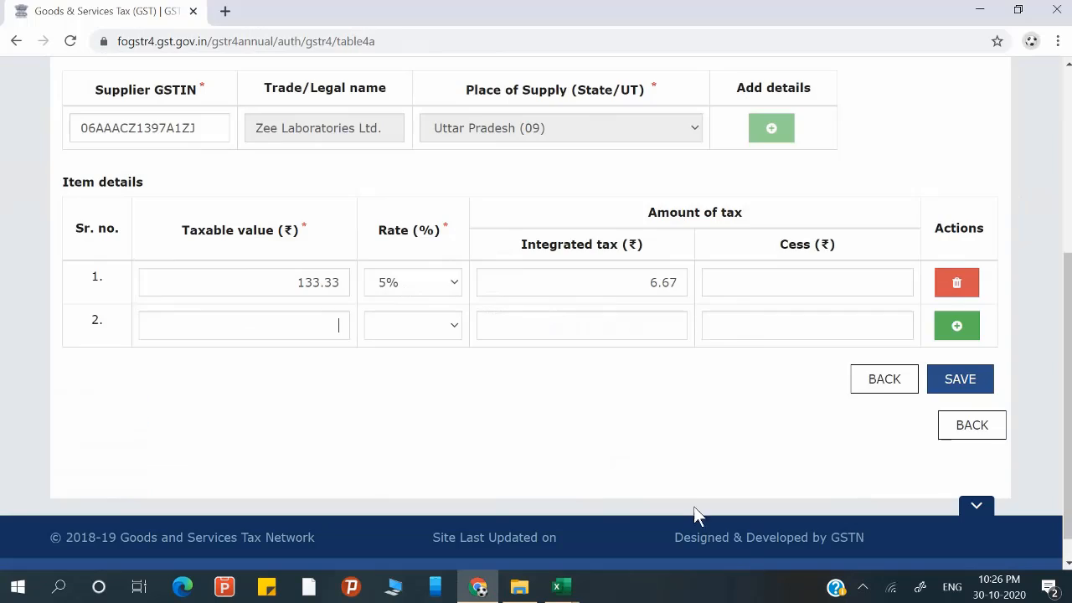
pyautogui.write('433')
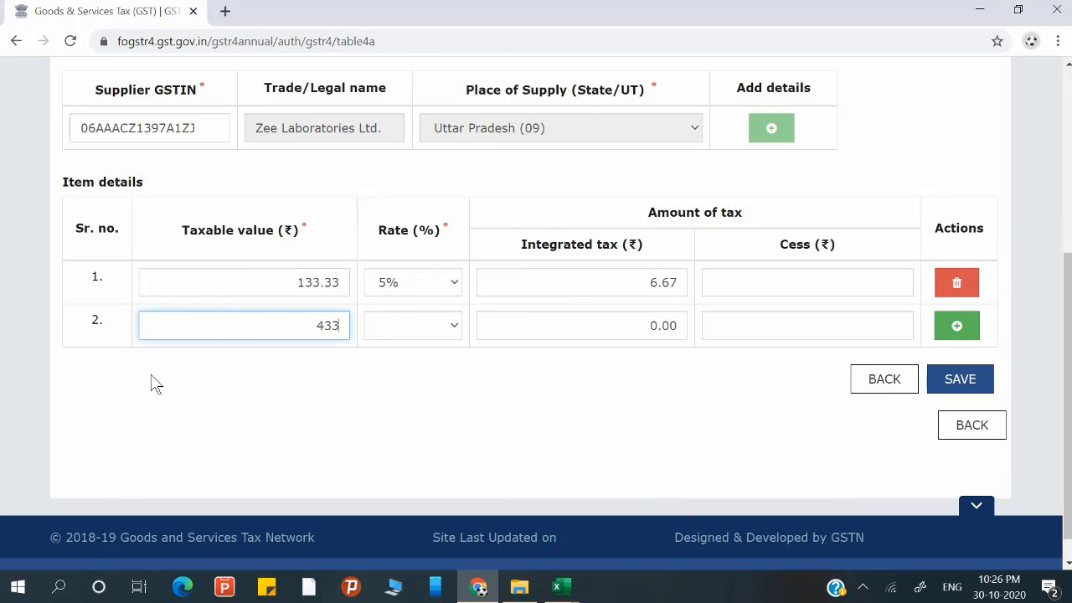
pyautogui.write('83.51')
pyautogui.press('Tab')
pyautogui.press('Tab')
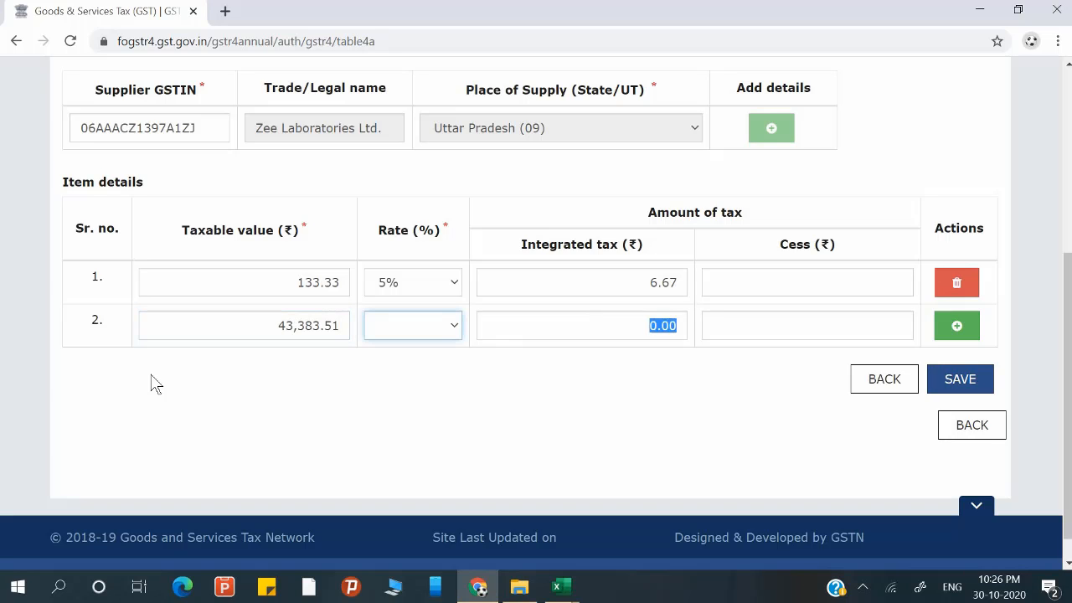
pyautogui.hotkey('alt', 'Tab')
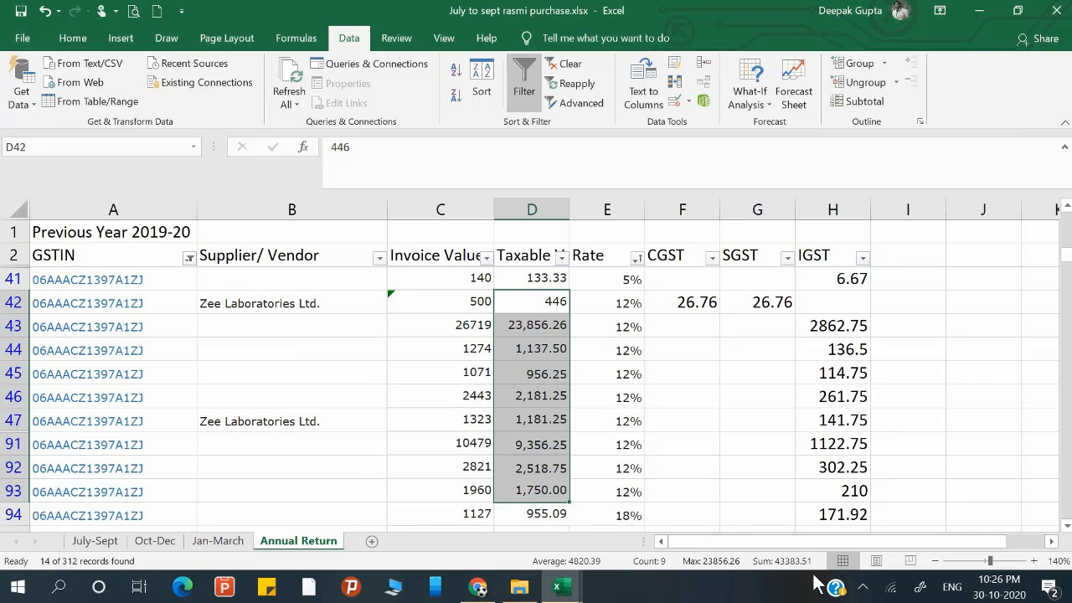
pyautogui.hotkey('alt', 'Tab')
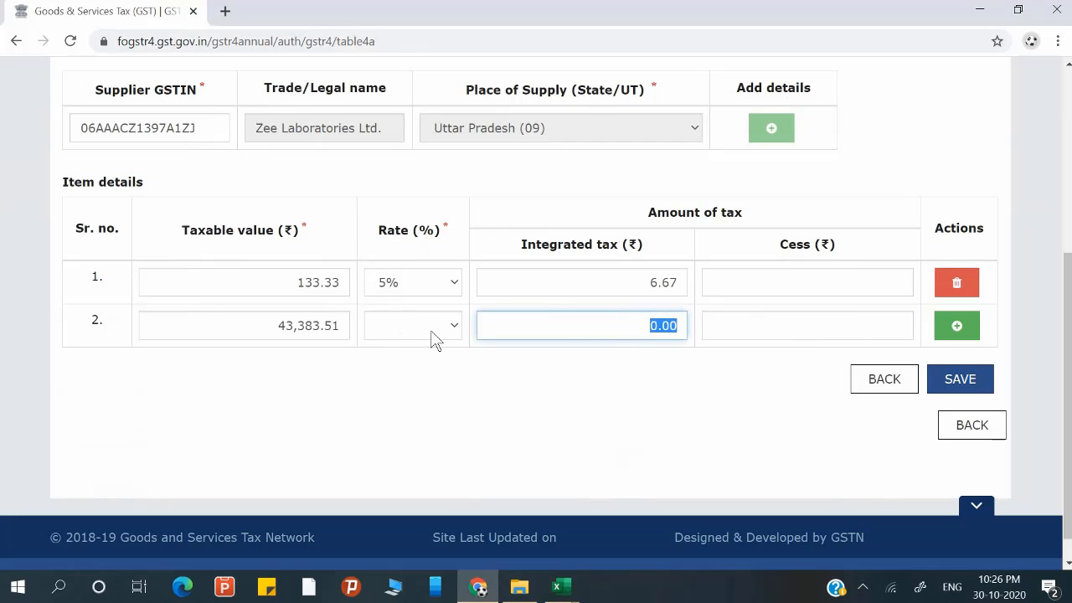
pyautogui.click(436, 335)
pyautogui.click(421, 248)
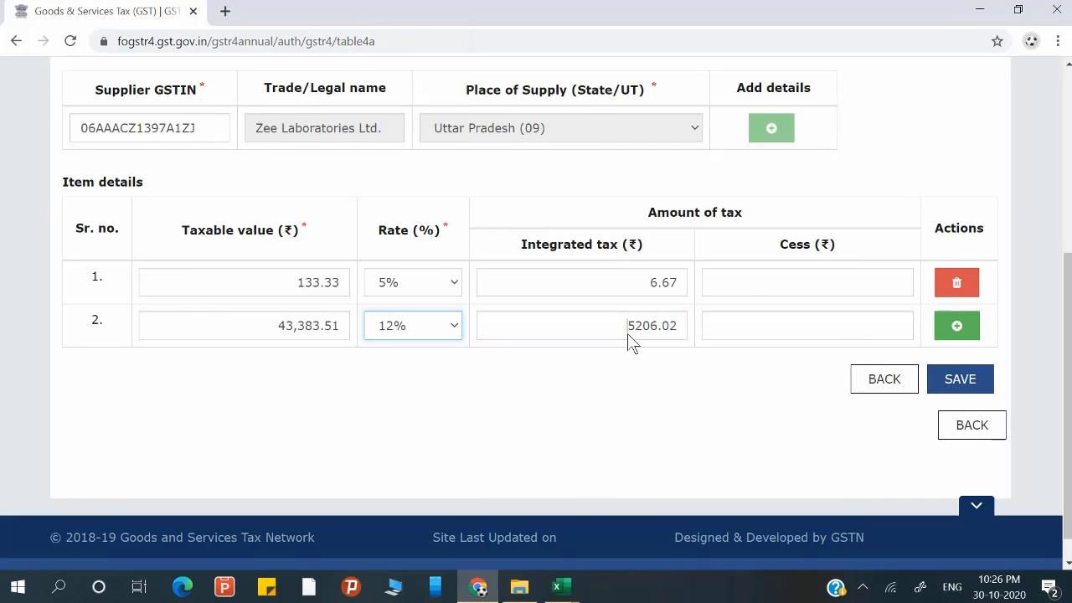
# Sum the 12% records' taxes in Excel (H43 to H93, G42 and F42) and compare with the second item's integrated tax on the portal.
pyautogui.hotkey('alt', 'Tab')
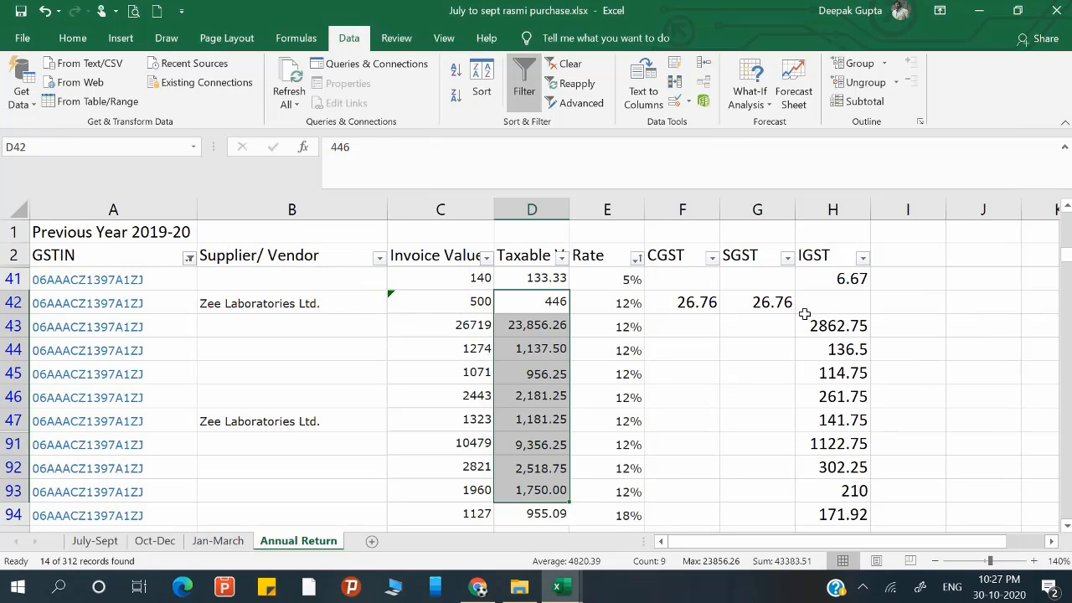
pyautogui.moveTo(838, 328); pyautogui.dragTo(849, 492)
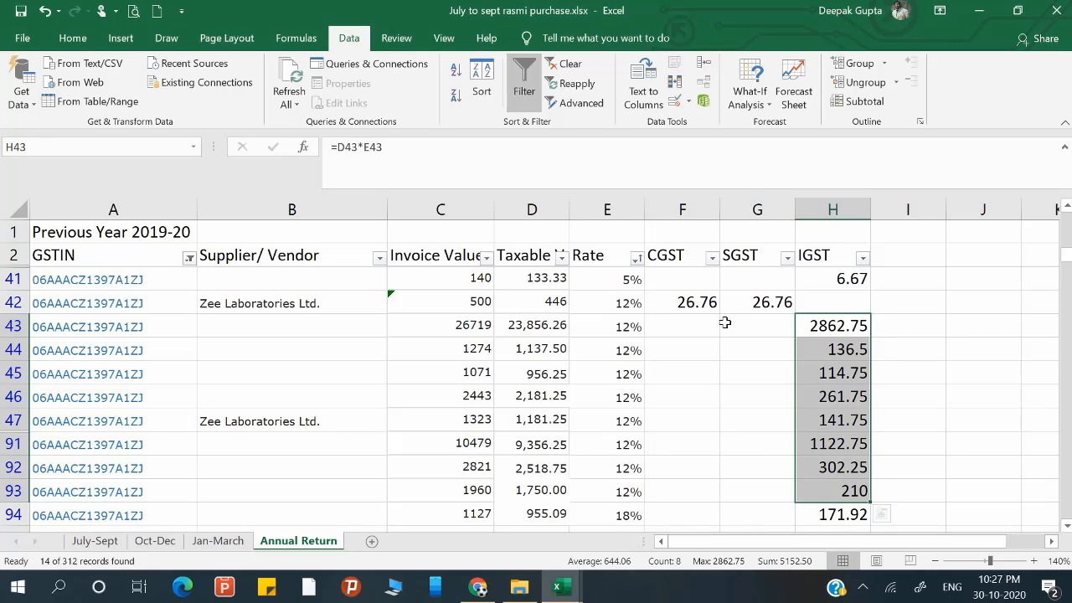
pyautogui.keyDown('ctrl'); pyautogui.click(772, 305); pyautogui.keyUp('ctrl')
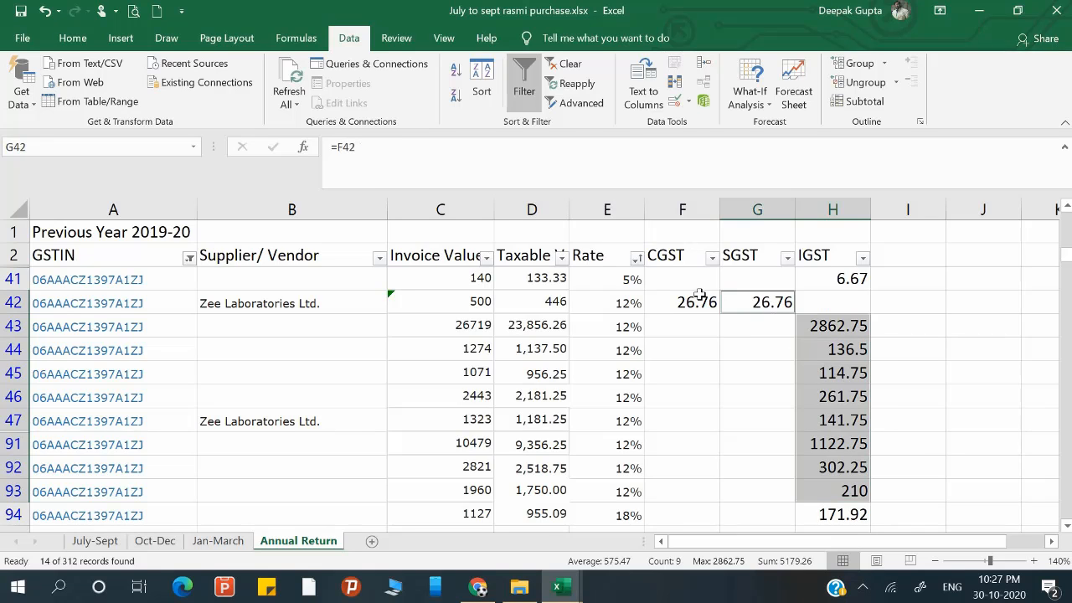
pyautogui.keyDown('ctrl'); pyautogui.click(695, 301); pyautogui.keyUp('ctrl')
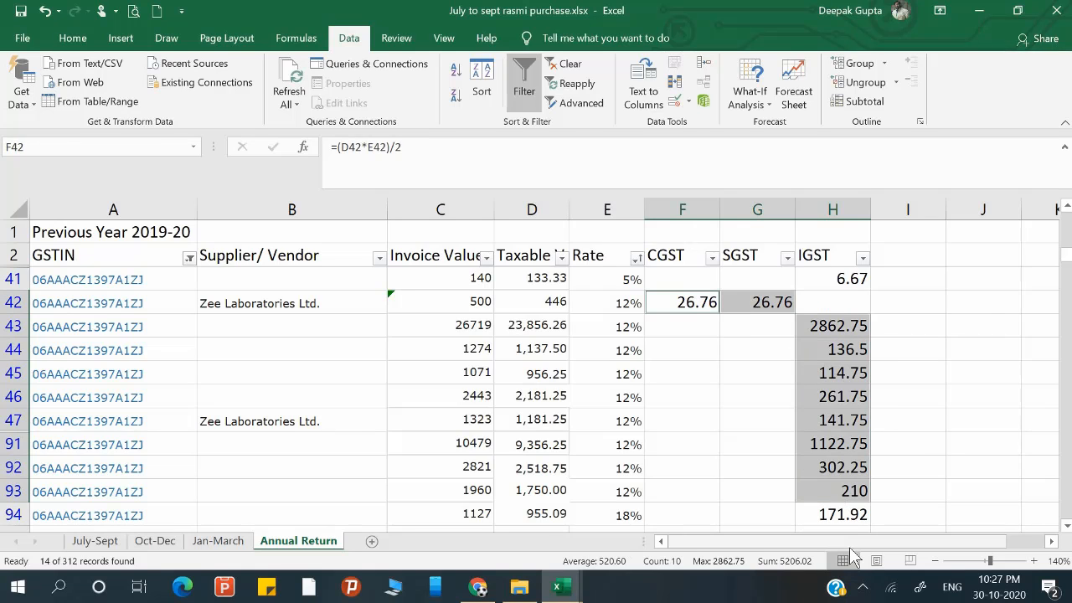
pyautogui.hotkey('alt', 'Tab')
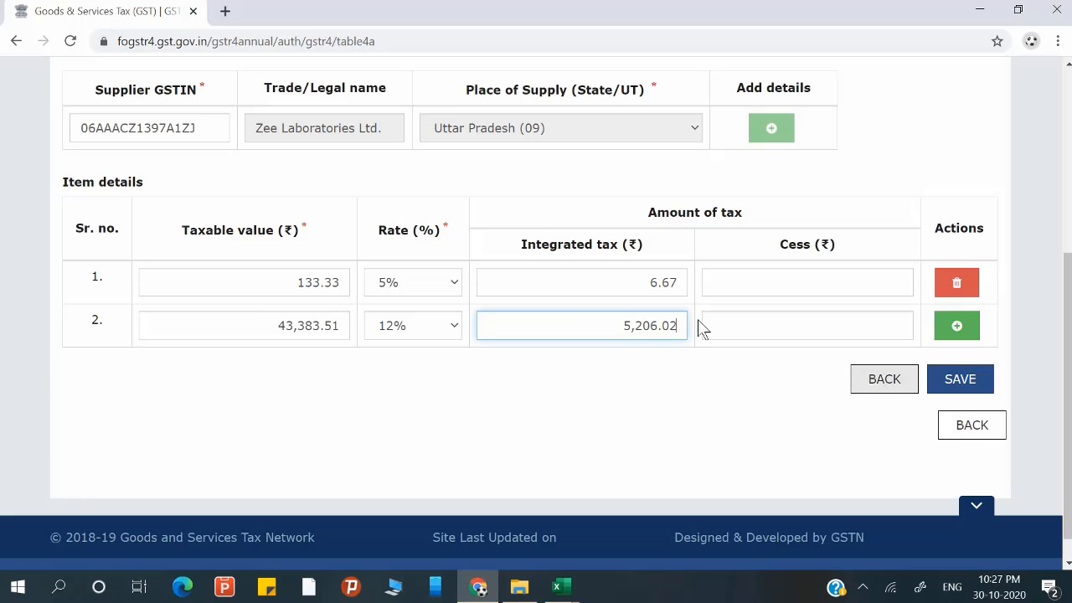
# Add a third item row on the GST portal and read the sum of taxable values D95 to D97 in Excel.
pyautogui.click(956, 326)
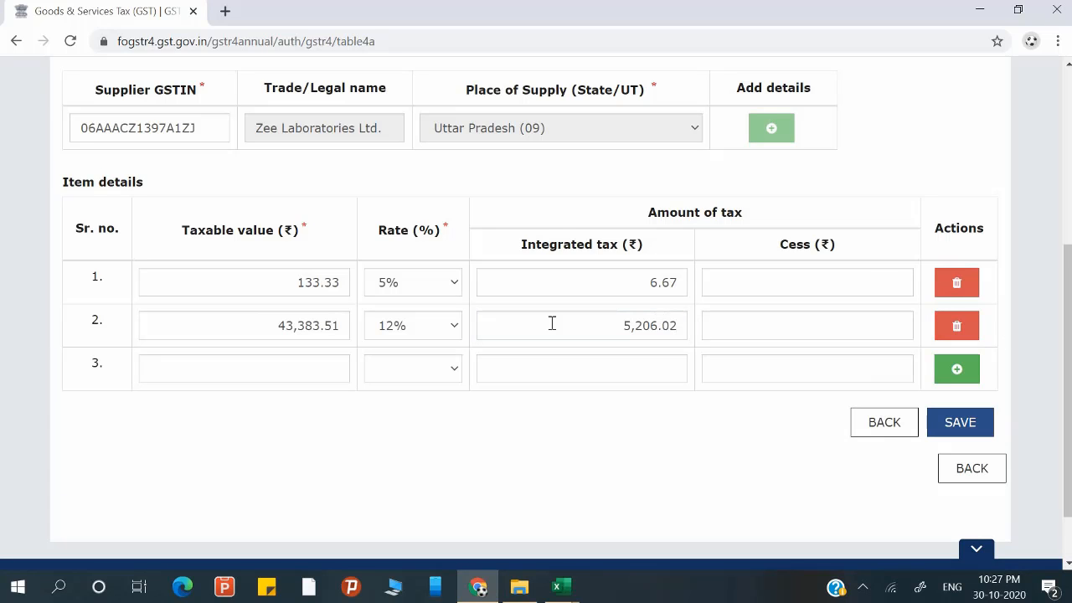
pyautogui.hotkey('alt', 'Tab')
pyautogui.scroll(-2, 505, 410)
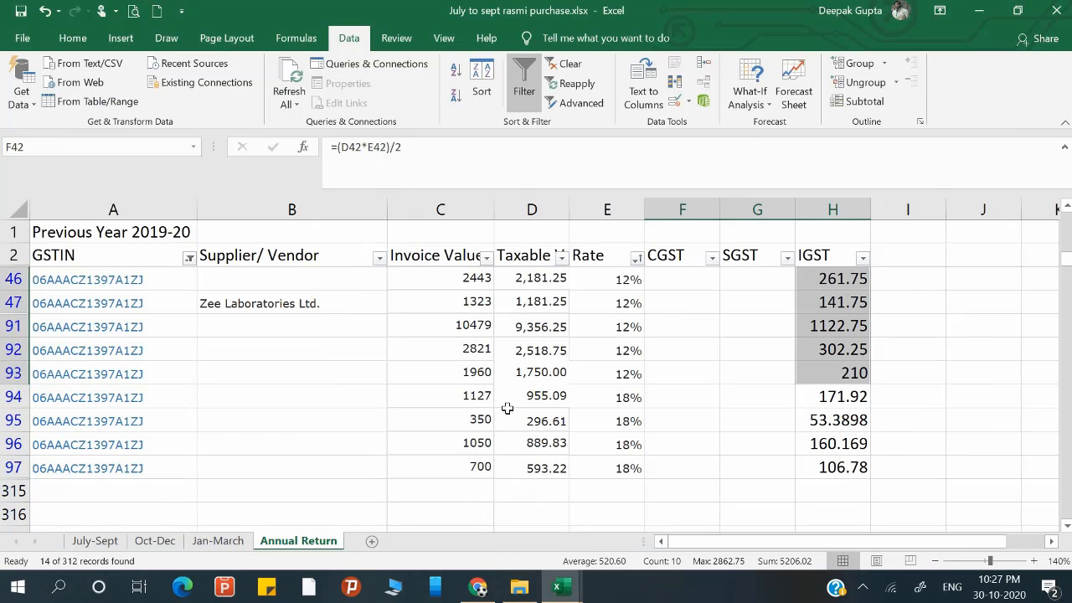
pyautogui.moveTo(551, 401); pyautogui.dragTo(553, 446)
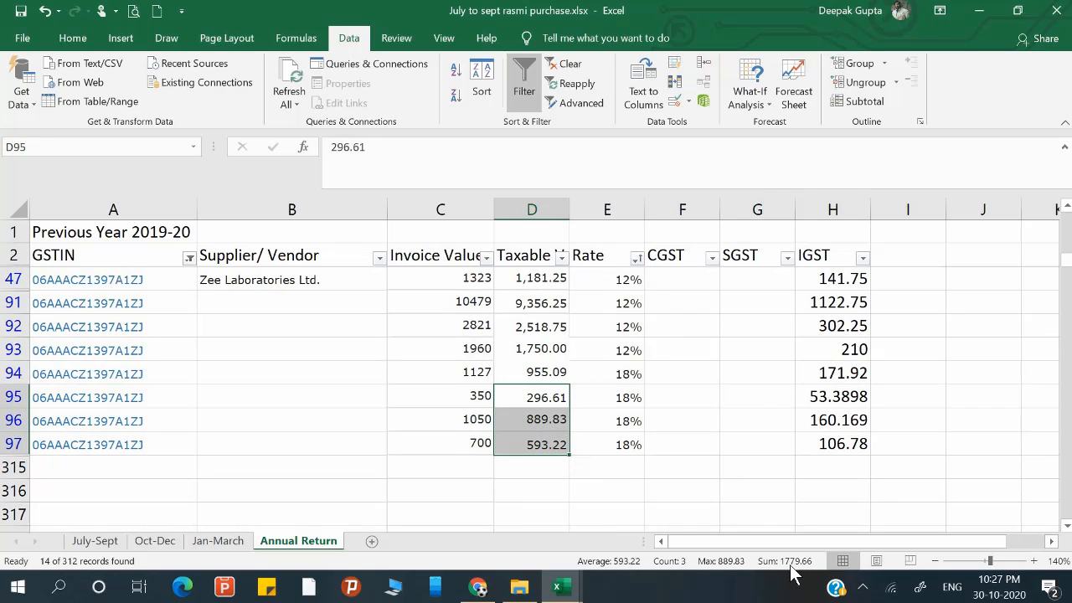
pyautogui.hotkey('alt', 'Tab')
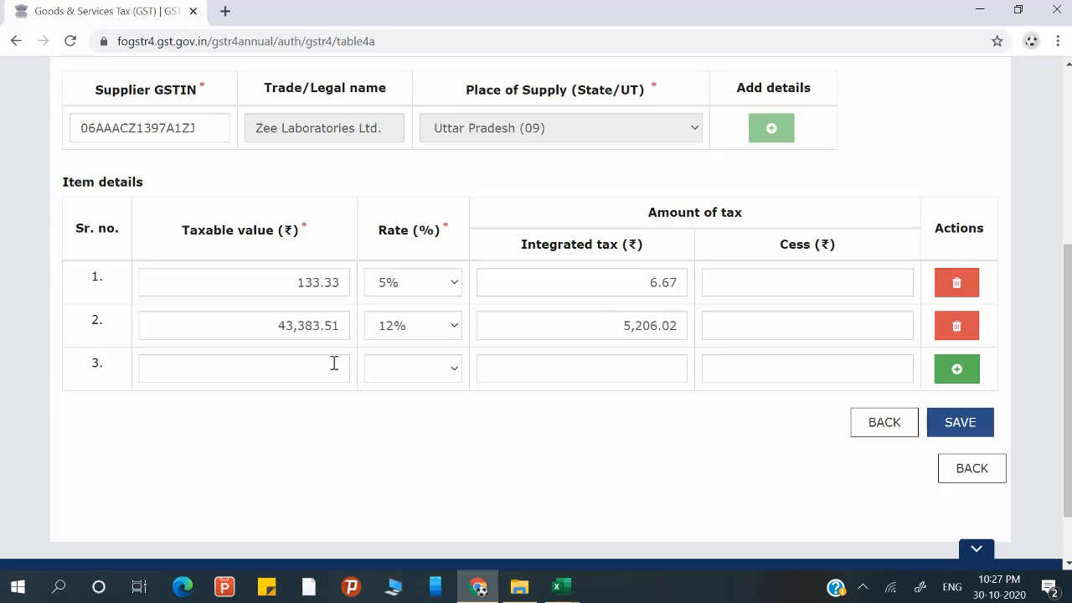
pyautogui.hotkey('alt', 'Tab')
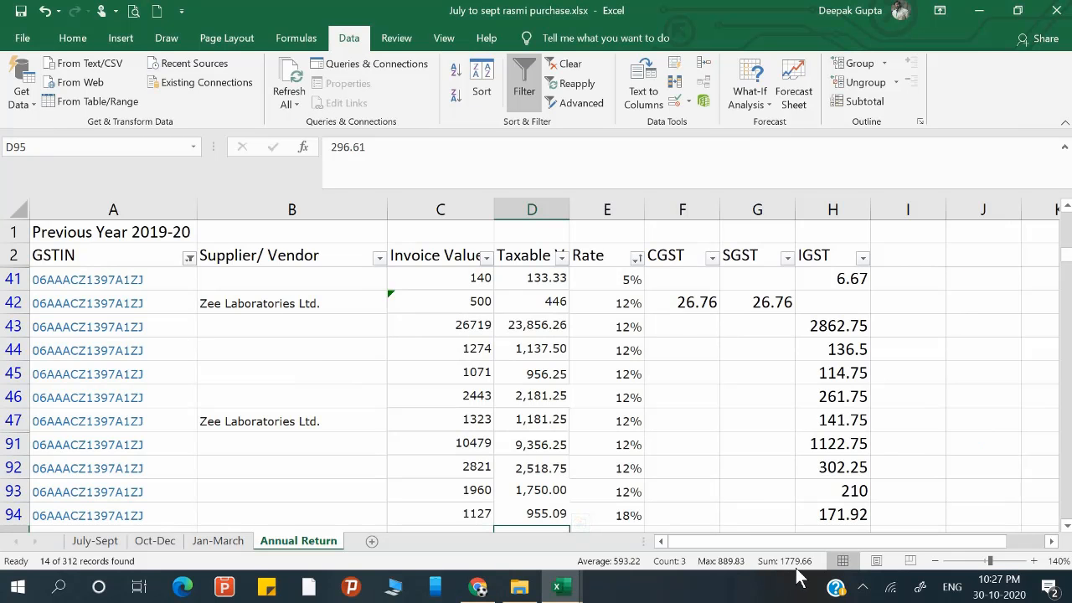
# Enter 1779.66 as the third item's taxable value on the GST portal and set its rate to 18%.
pyautogui.hotkey('alt', 'Tab')
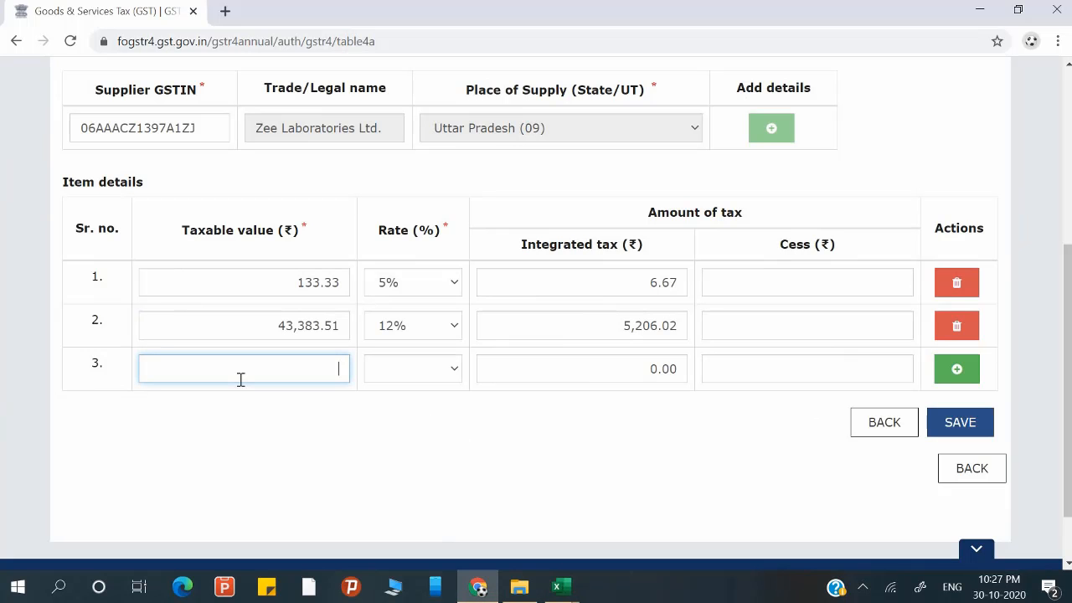
pyautogui.write('1,779.66')
pyautogui.press('Tab')
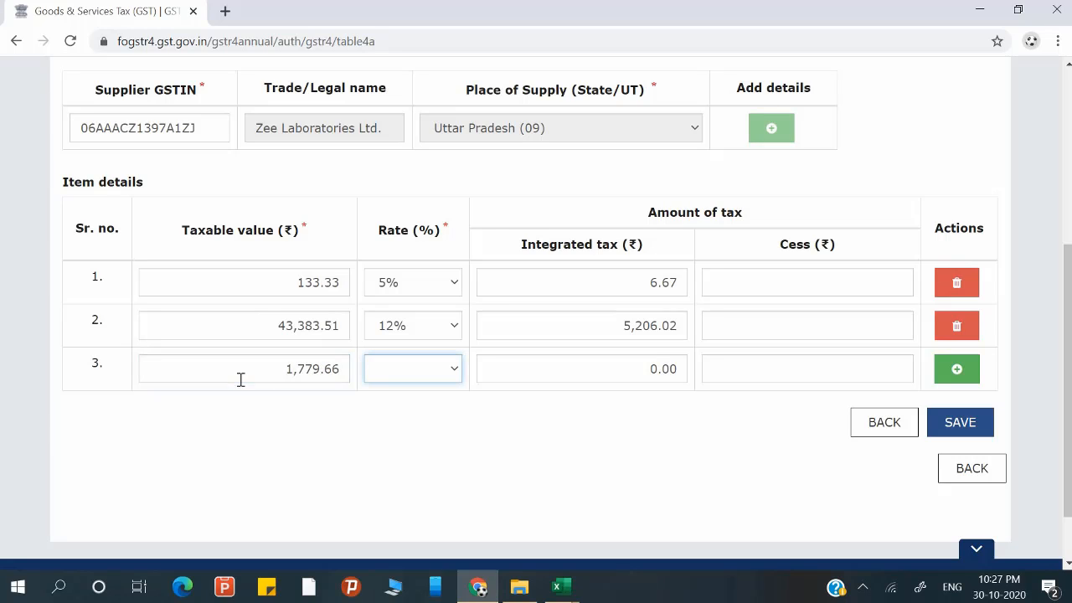
pyautogui.click(457, 379)
pyautogui.click(434, 308)
# Sum the IGST amounts H95 to H97 in Excel and compare them with the third item's integrated tax on the portal.
pyautogui.hotkey('alt', 'Tab')
pyautogui.scroll(-3, 835, 471)
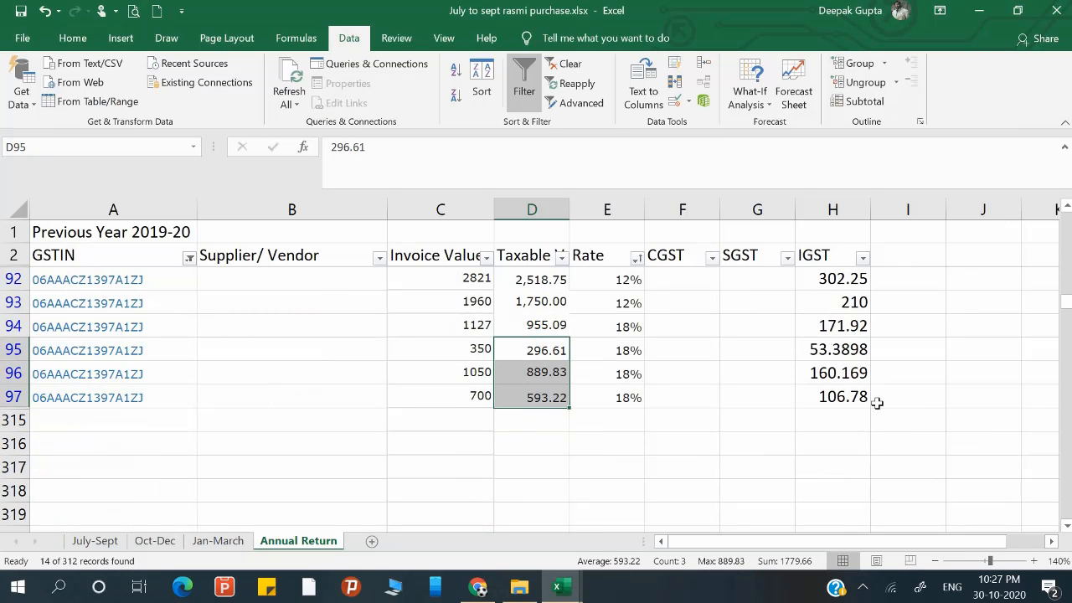
pyautogui.moveTo(841, 352); pyautogui.dragTo(844, 401)
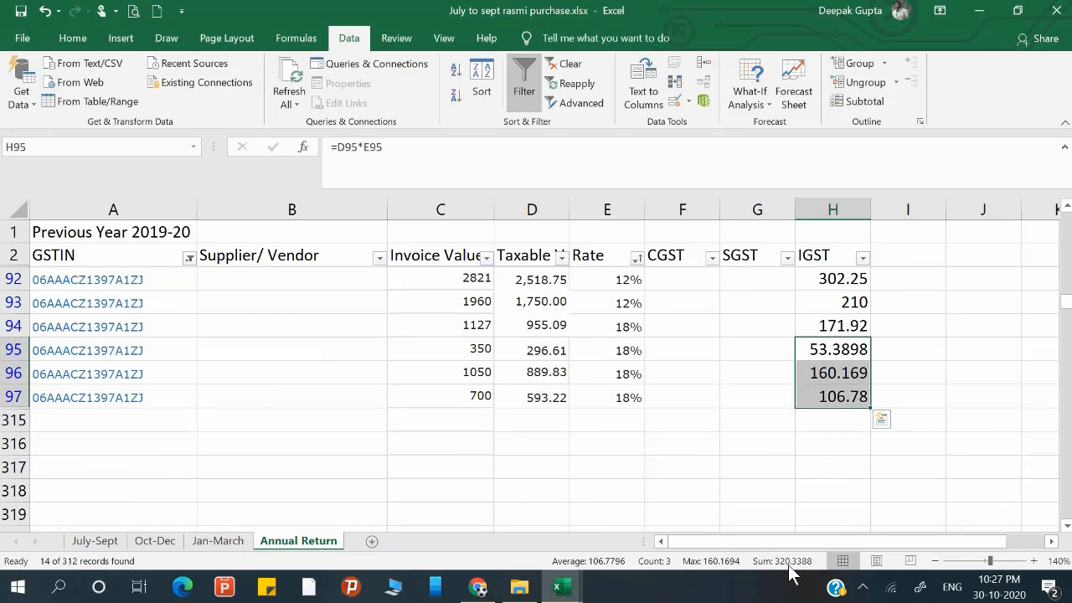
pyautogui.hotkey('alt', 'Tab')
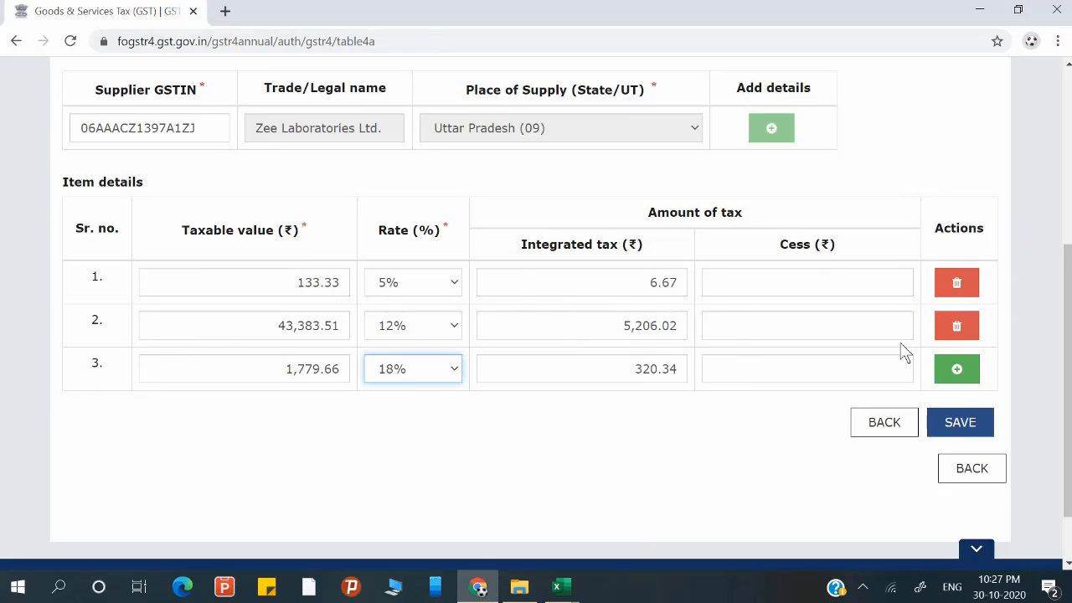
# Save the three rate-wise items for Zee Laboratories Ltd. and view the processed records of table 4A.
pyautogui.scroll(1, 905, 351)
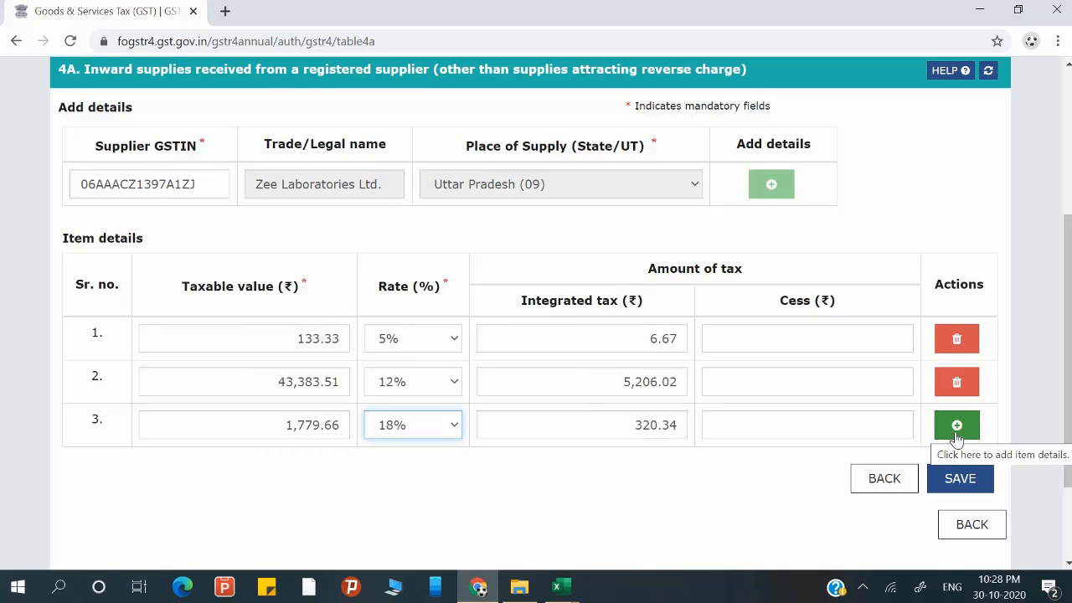
pyautogui.click(961, 481)
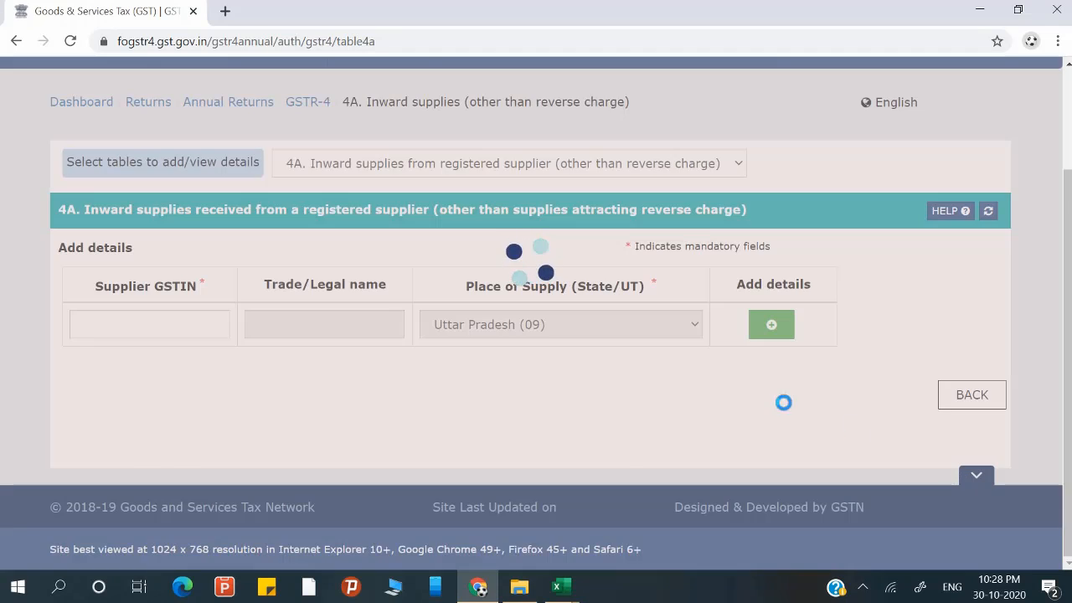
pyautogui.scroll(-2, 673, 377)
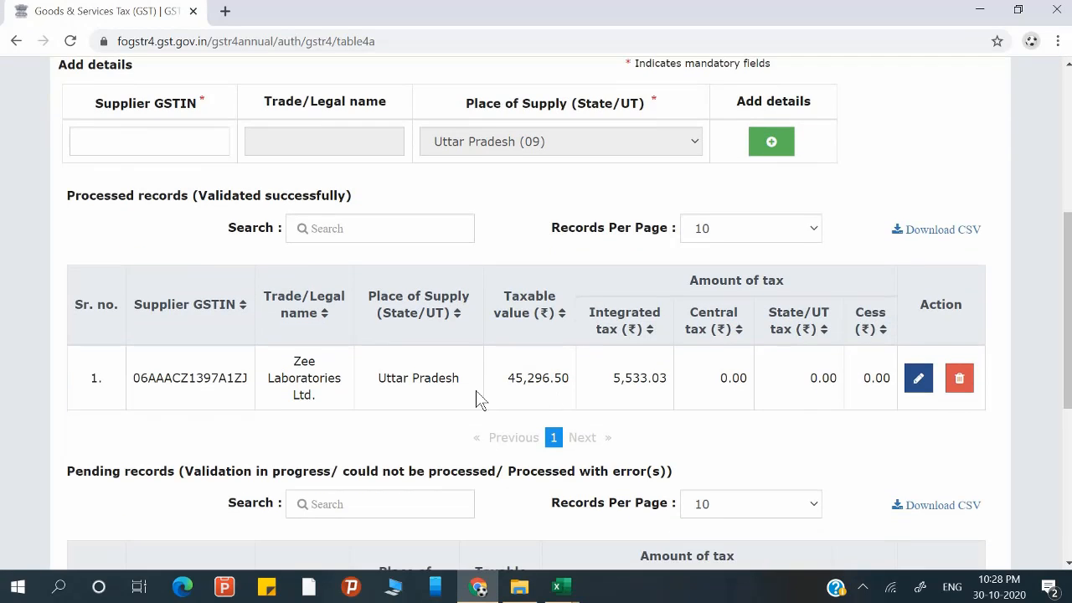
# Open the saved Zee Laboratories Ltd. record for editing, review its items, and return to the processed records without changes.
pyautogui.click(920, 390)
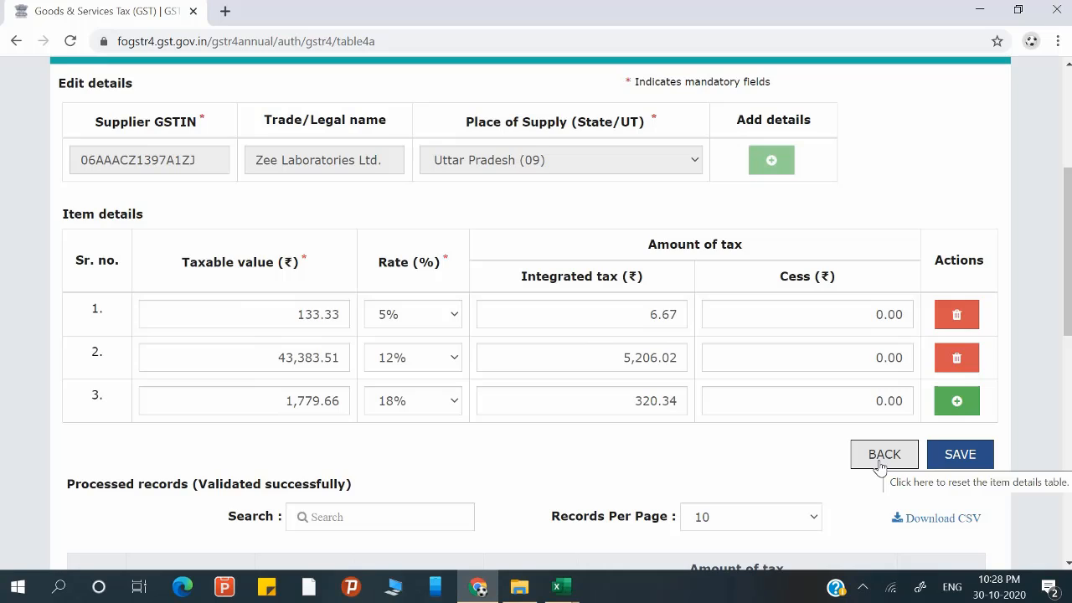
pyautogui.click(881, 463)
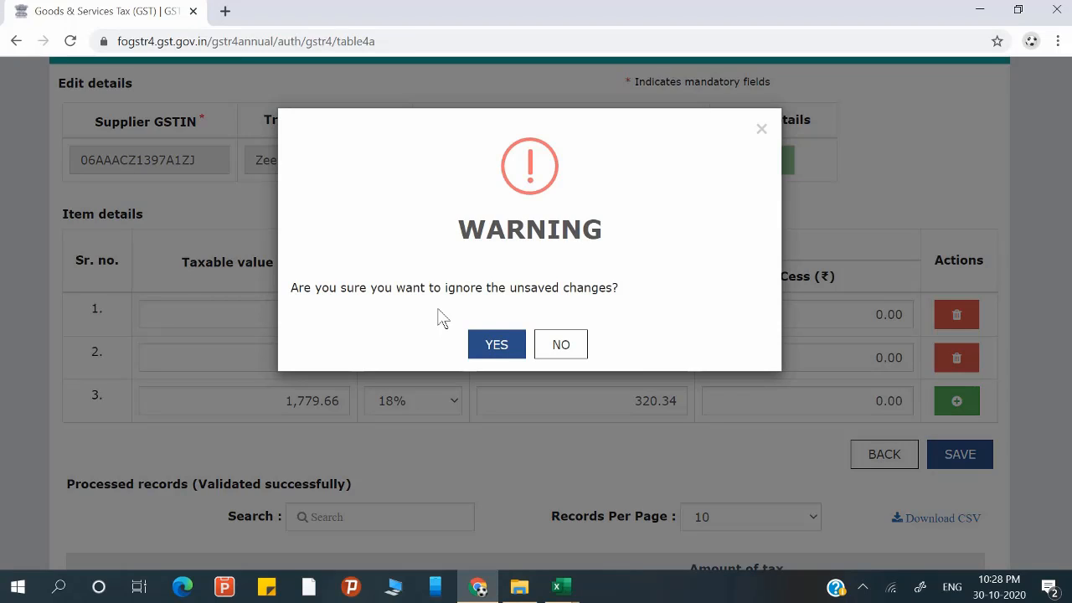
pyautogui.click(499, 347)
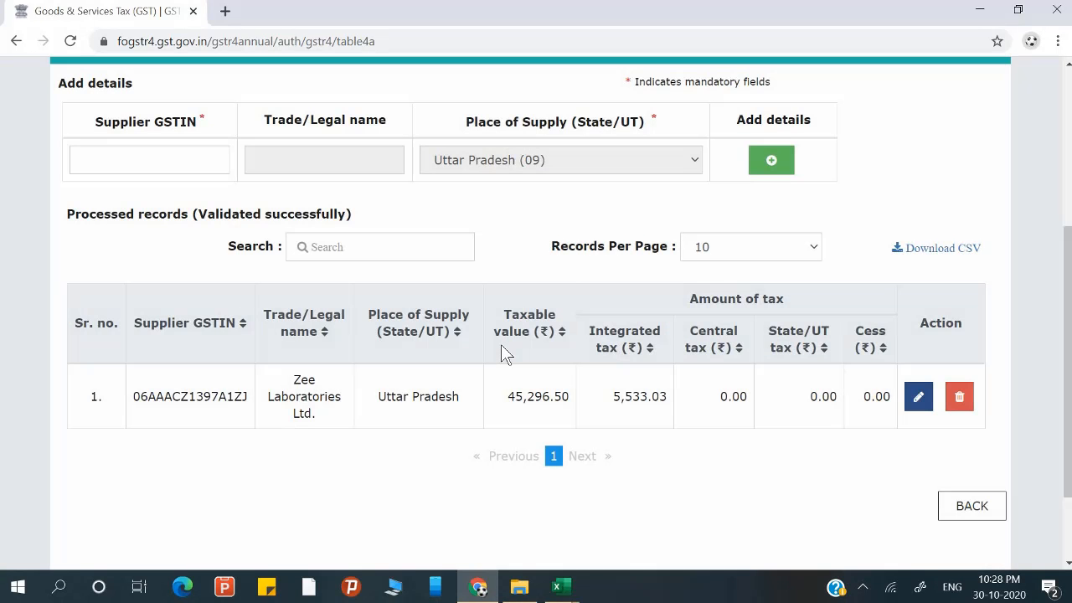
pyautogui.scroll(-1, 501, 345)
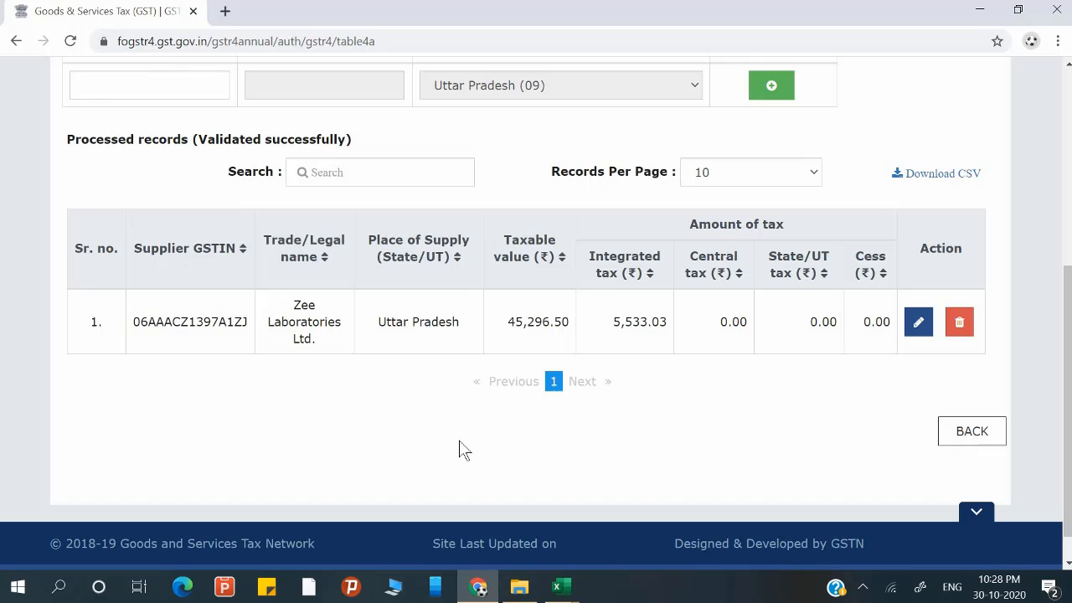
pyautogui.scroll(1, 430, 408)
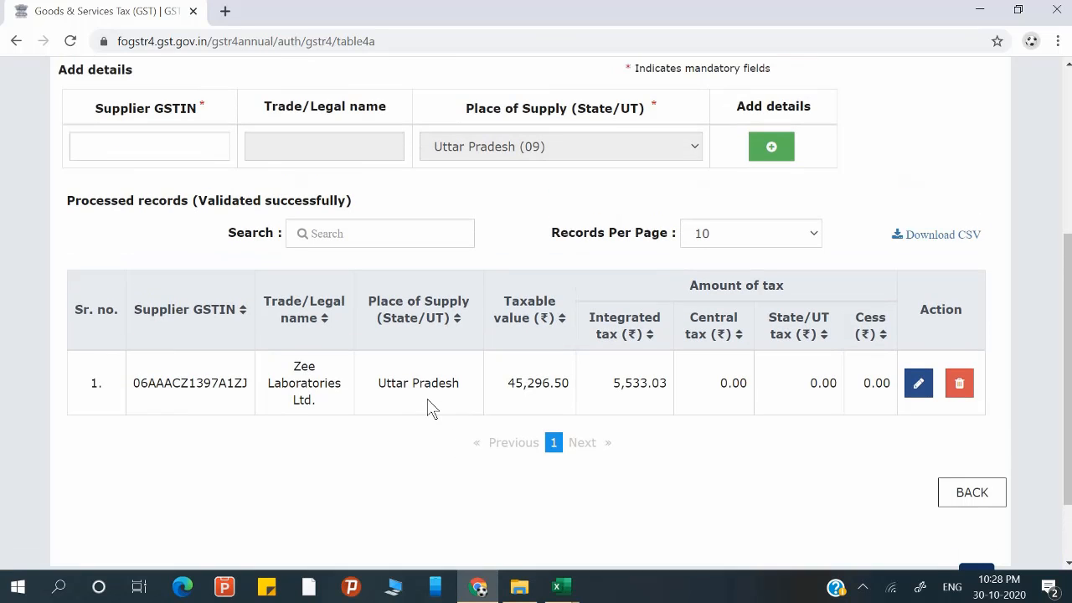
# Switch to Excel and filter the GSTIN column to show only the records of M/S KAMADGIRI MEDICINES.
pyautogui.hotkey('alt', 'Tab')
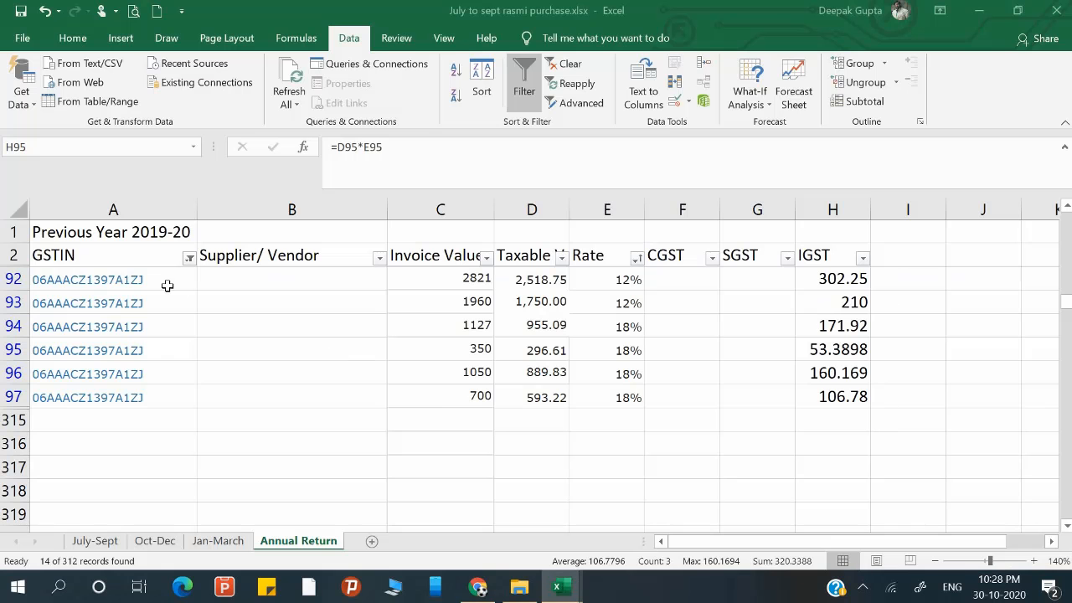
pyautogui.click(186, 259)
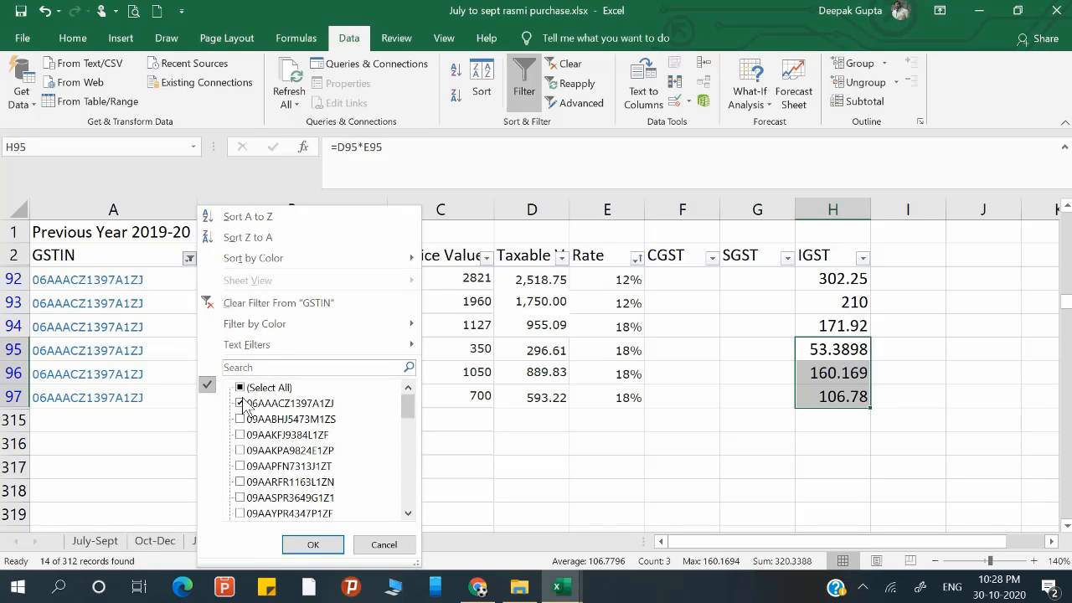
pyautogui.click(241, 388)
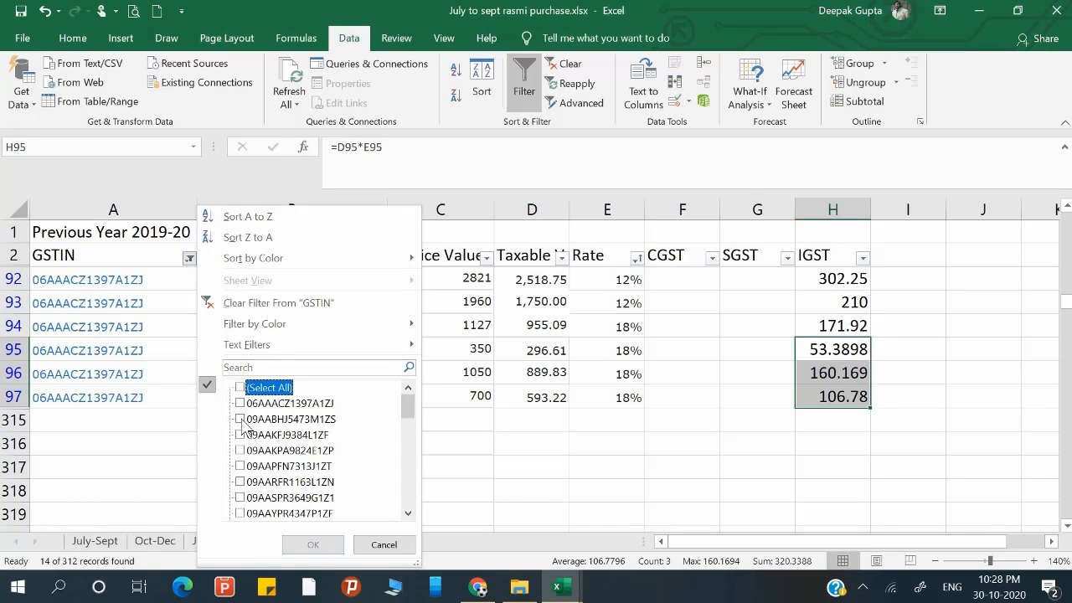
pyautogui.click(240, 419)
pyautogui.click(311, 544)
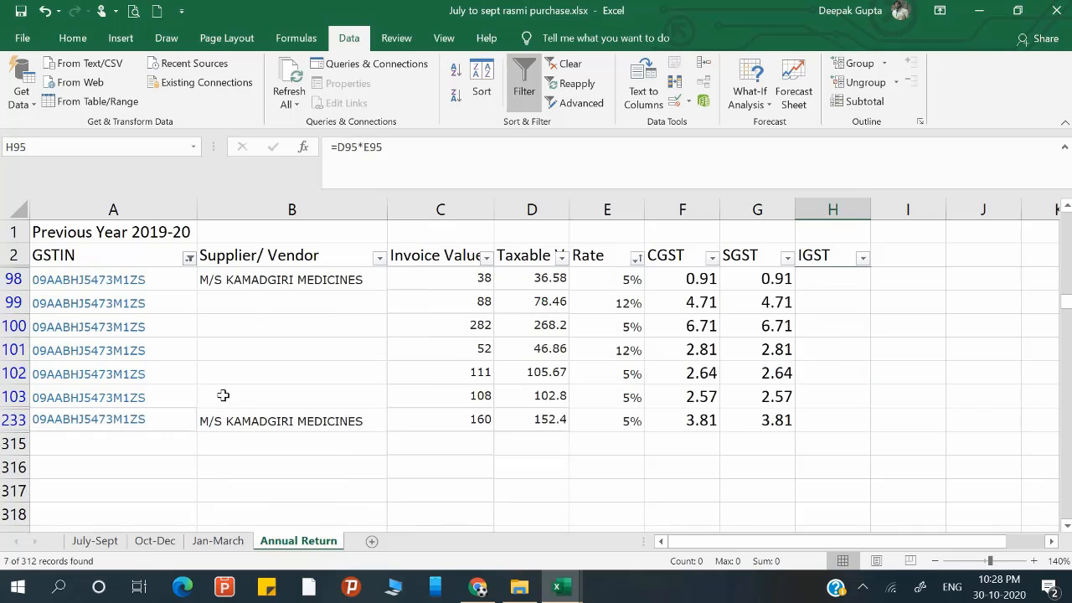
pyautogui.scroll(-1, 224, 395)
pyautogui.scroll(1, 224, 396)
# Sort the filtered supplier records by Rate from smallest to largest.
pyautogui.click(637, 259)
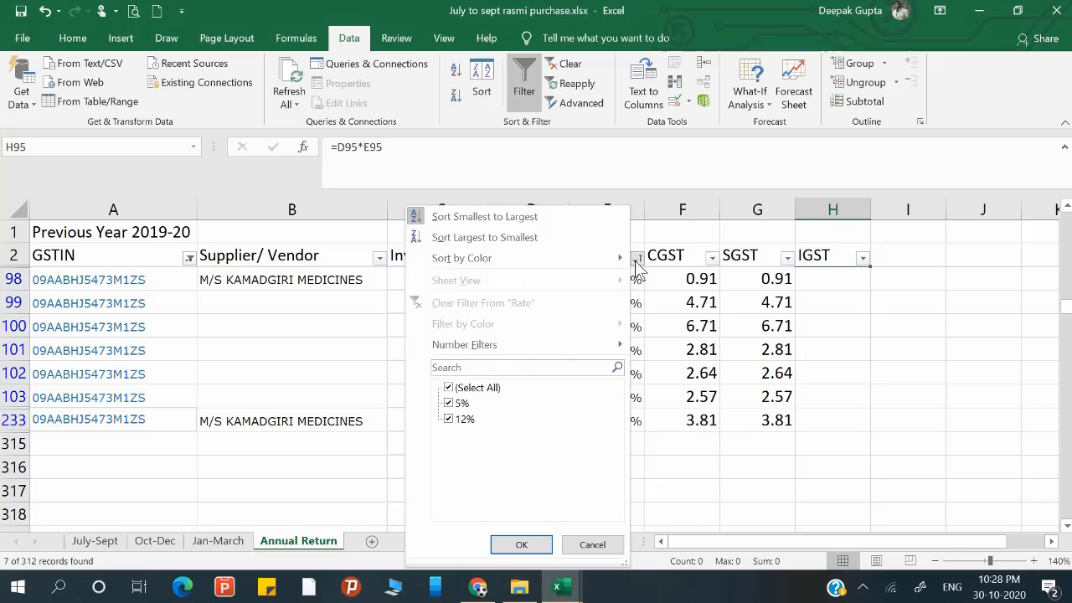
pyautogui.click(511, 216)
pyautogui.click(612, 335)
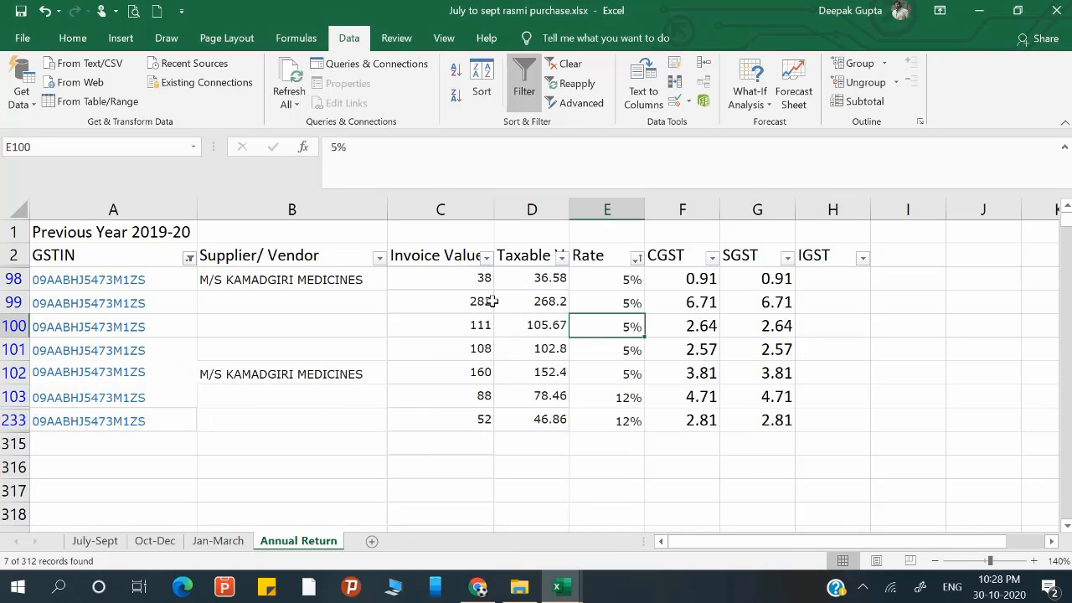
# Copy the supplier GSTIN from cell A98 into the portal's Supplier GSTIN field and add item details for that supplier.
pyautogui.click(152, 280)
pyautogui.doubleClick(152, 280)
pyautogui.moveTo(152, 280); pyautogui.dragTo(30, 280)
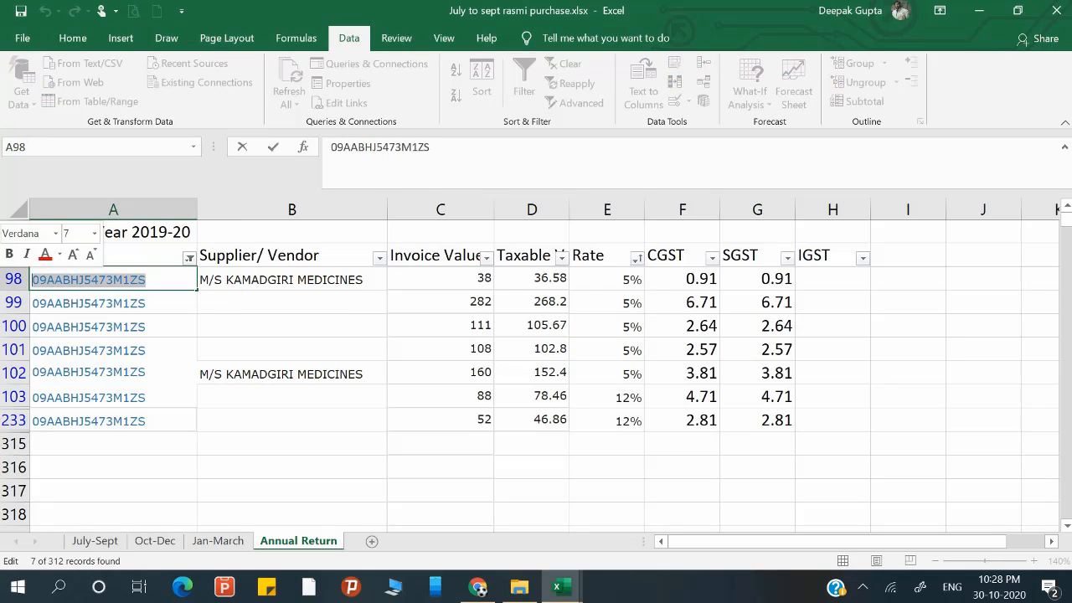
pyautogui.hotkey('ctrl', 'c')
pyautogui.hotkey('alt', 'Tab')
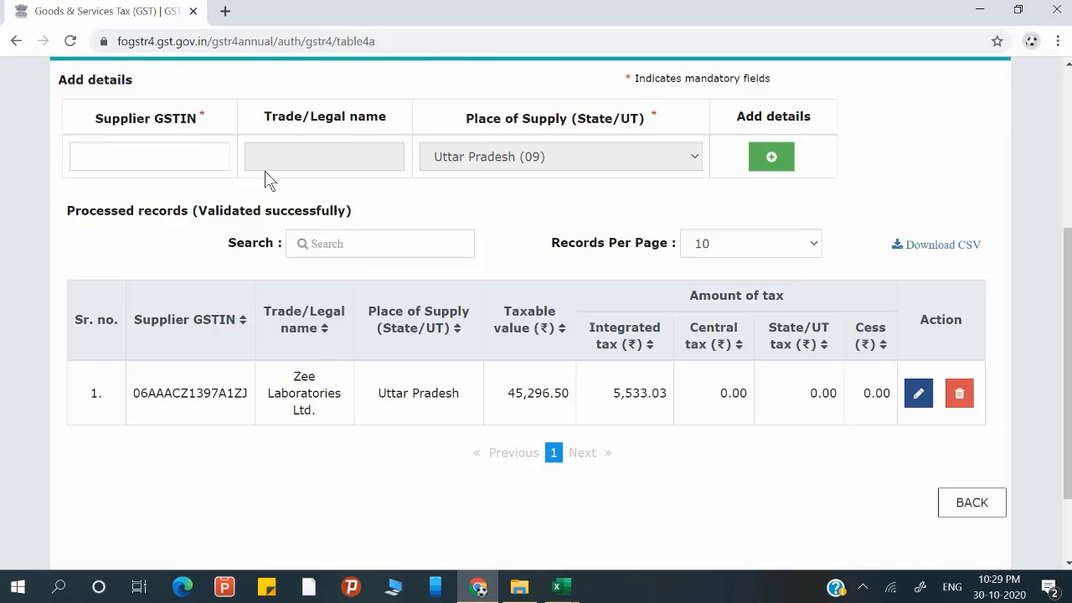
pyautogui.click(165, 155)
pyautogui.hotkey('ctrl', 'v')
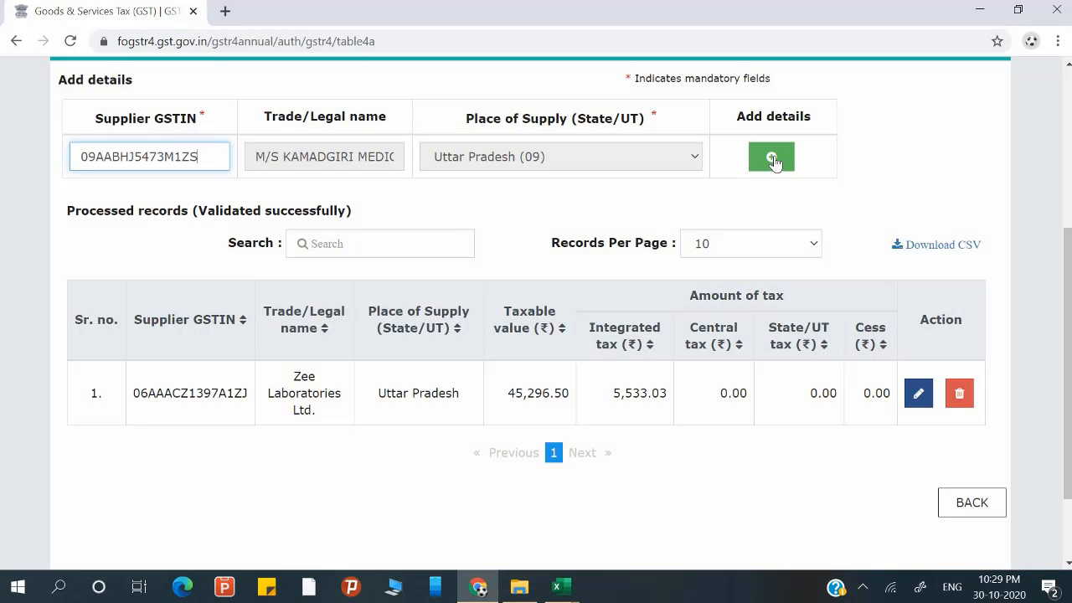
pyautogui.click(772, 159)
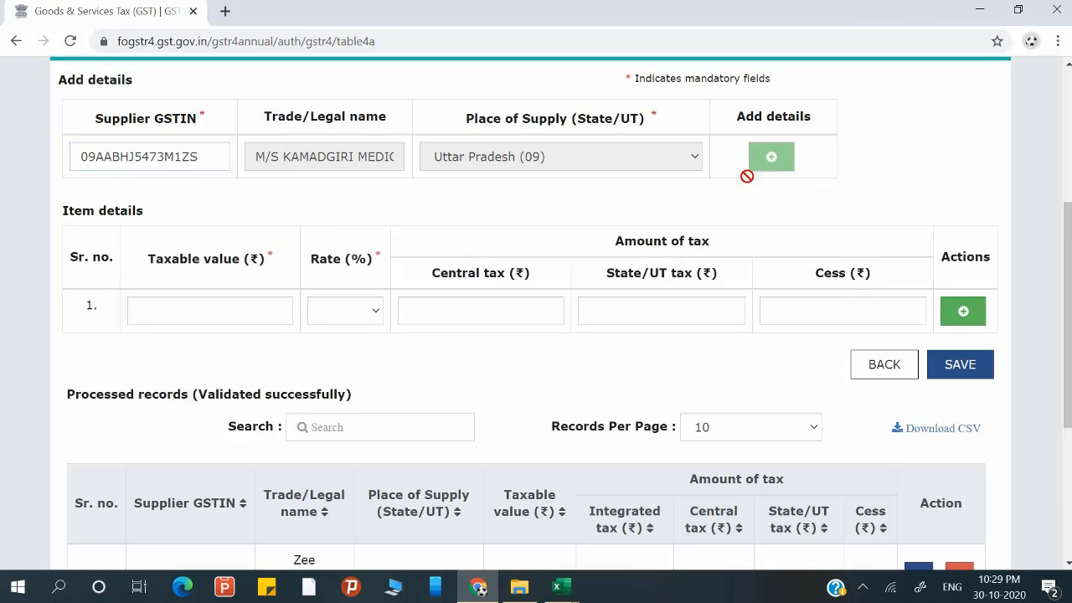
# Activate the first item's taxable value field on the portal, and read the sum of the 5% taxable values D98 to D102 in Excel.
pyautogui.click(269, 301)
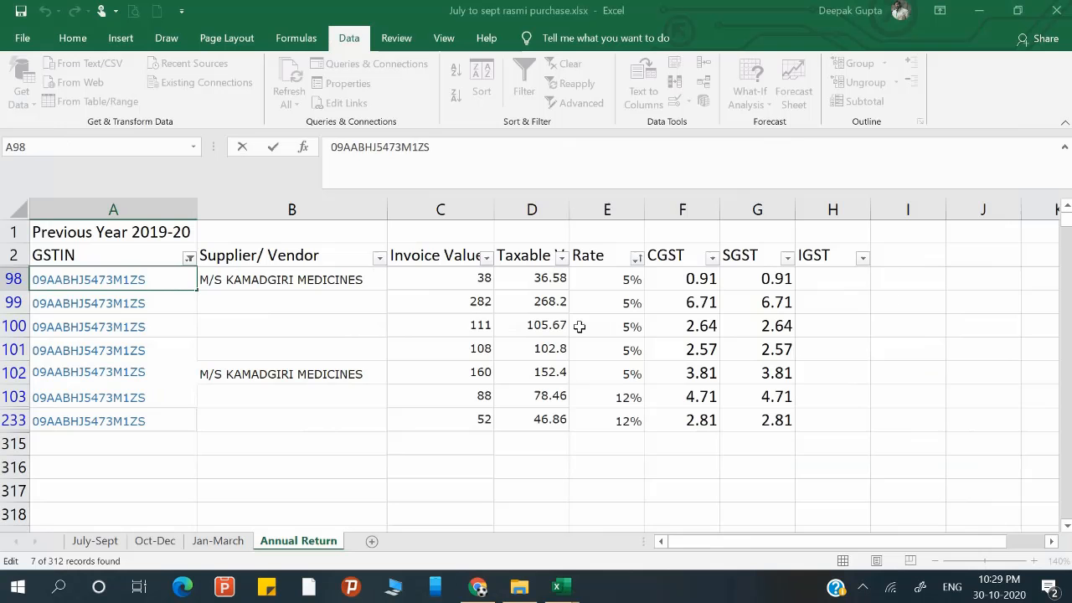
pyautogui.hotkey('alt', 'Tab')
pyautogui.moveTo(546, 282); pyautogui.dragTo(547, 371)
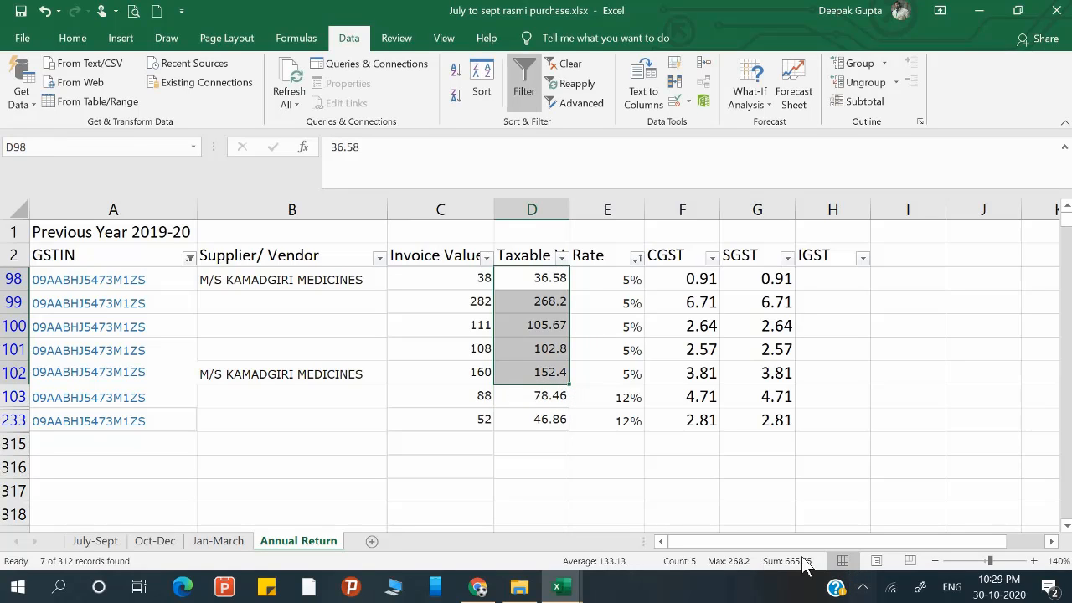
# Switch to the GST portal and enter the first item's taxable value as 665.65 with a 5% rate.
pyautogui.hotkey('alt', 'Tab')
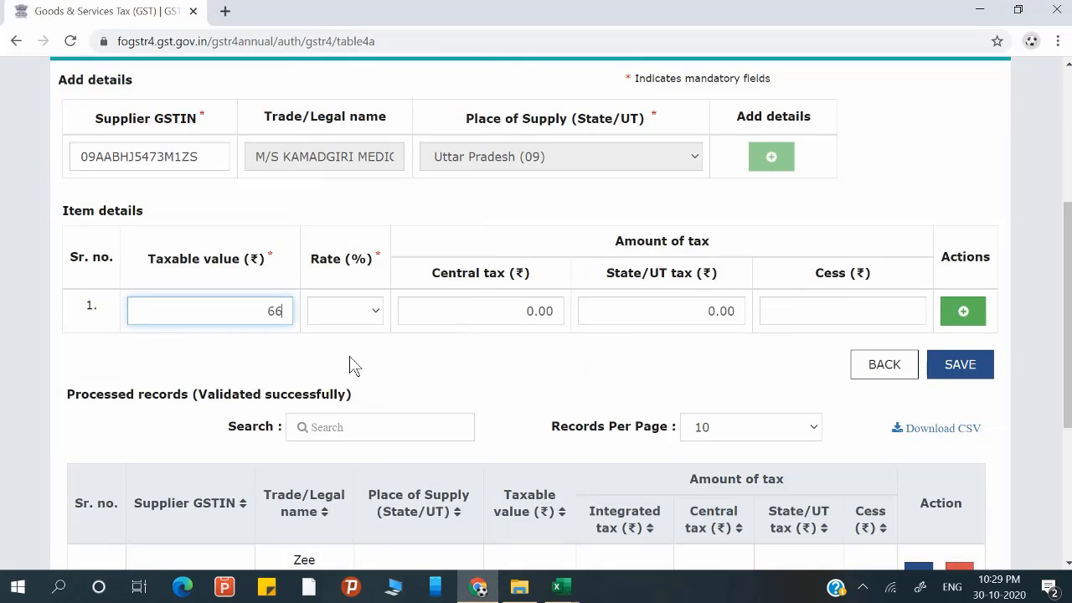
pyautogui.write('665.65')
pyautogui.press('Tab')
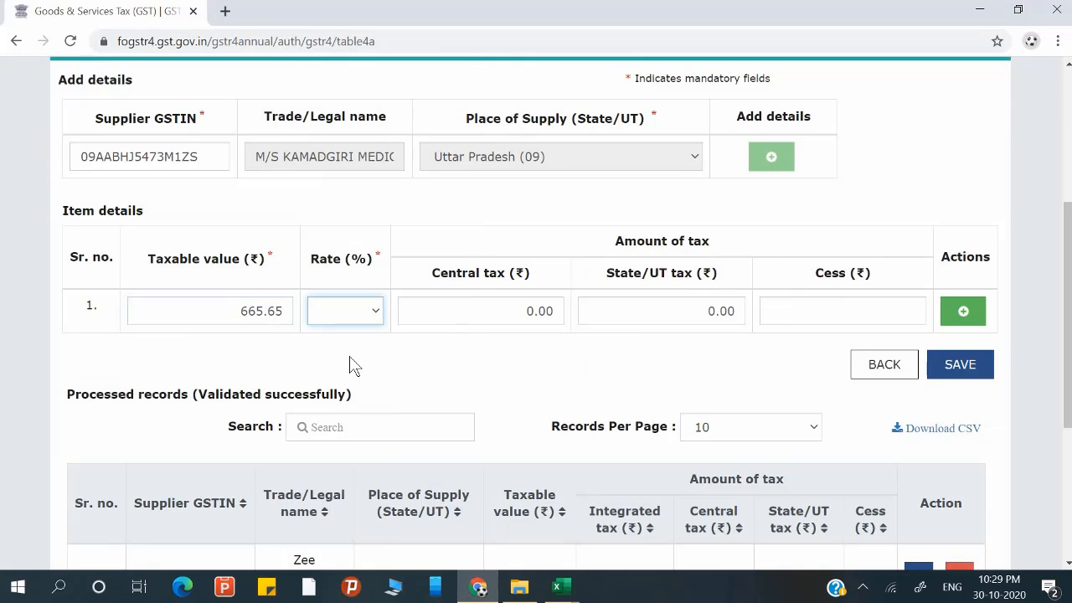
pyautogui.click(371, 320)
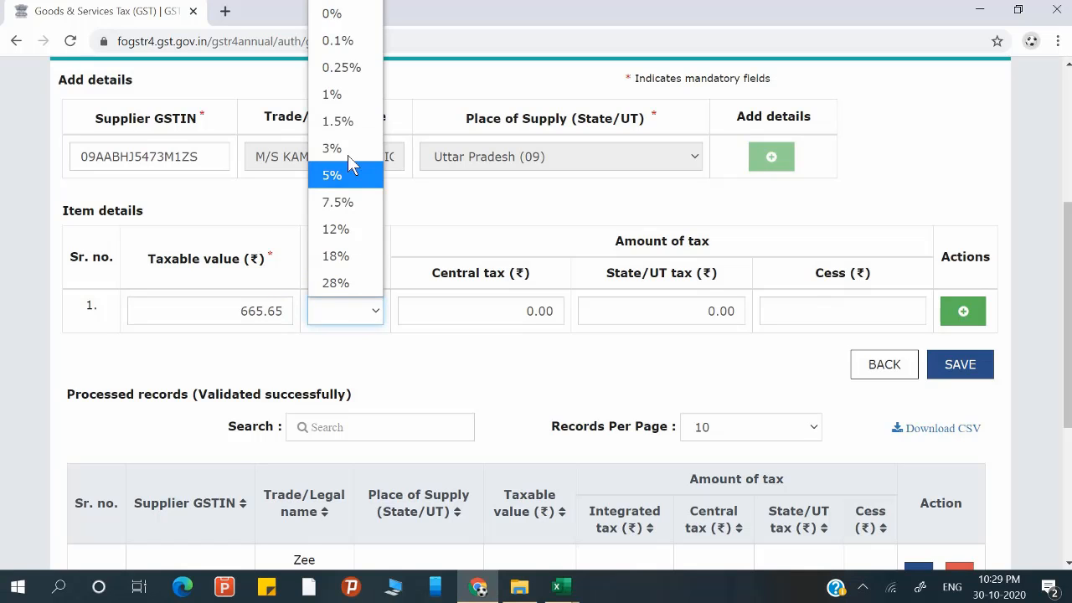
pyautogui.click(335, 175)
pyautogui.press('Tab')
# Check the portal's central tax against the sum of Excel's 5% CGST values F98 to F102, and save the supplier record.
pyautogui.hotkey('alt', 'Tab')
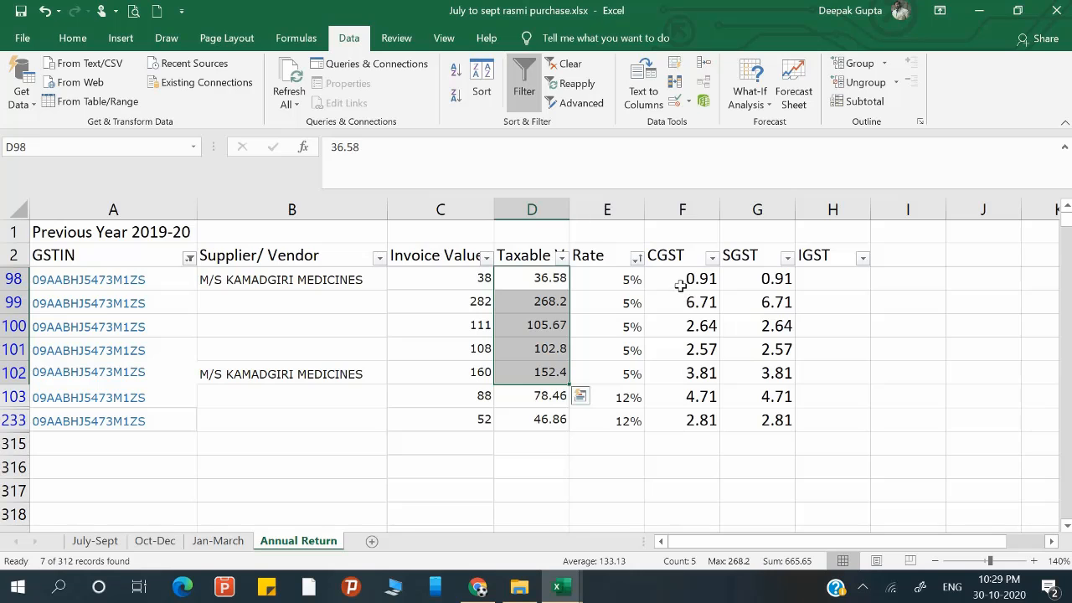
pyautogui.moveTo(680, 284); pyautogui.dragTo(679, 373)
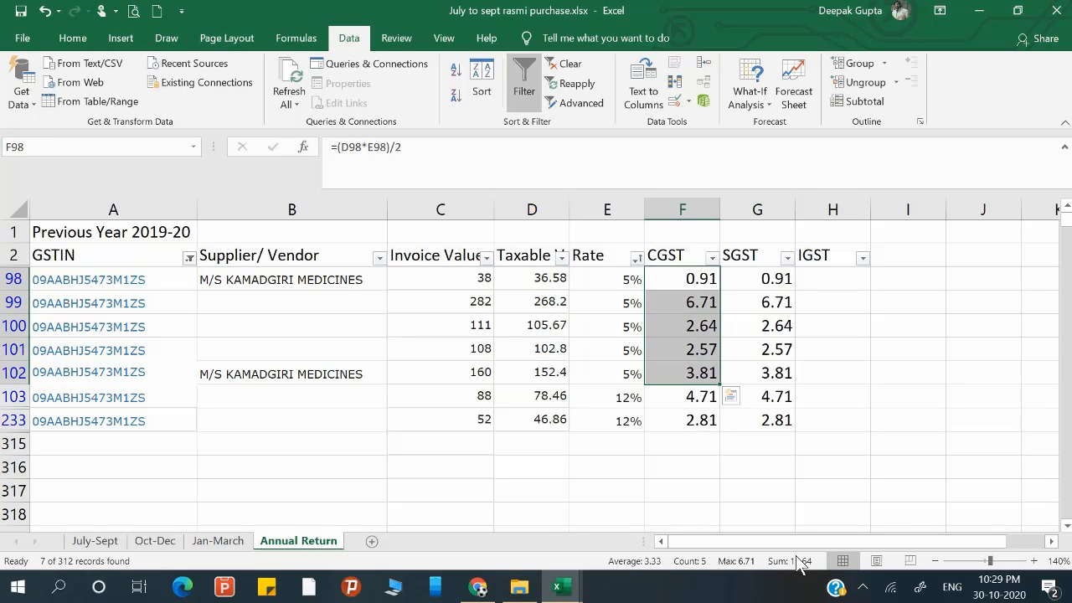
pyautogui.hotkey('alt', 'Tab')
pyautogui.hotkey('alt', 'Tab')
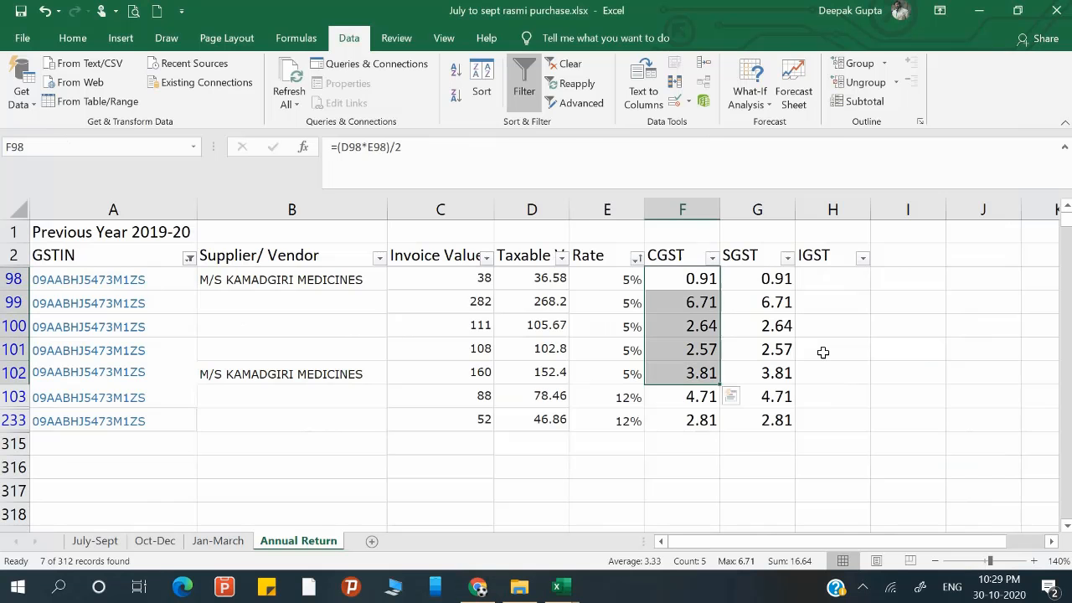
pyautogui.hotkey('alt', 'Tab')
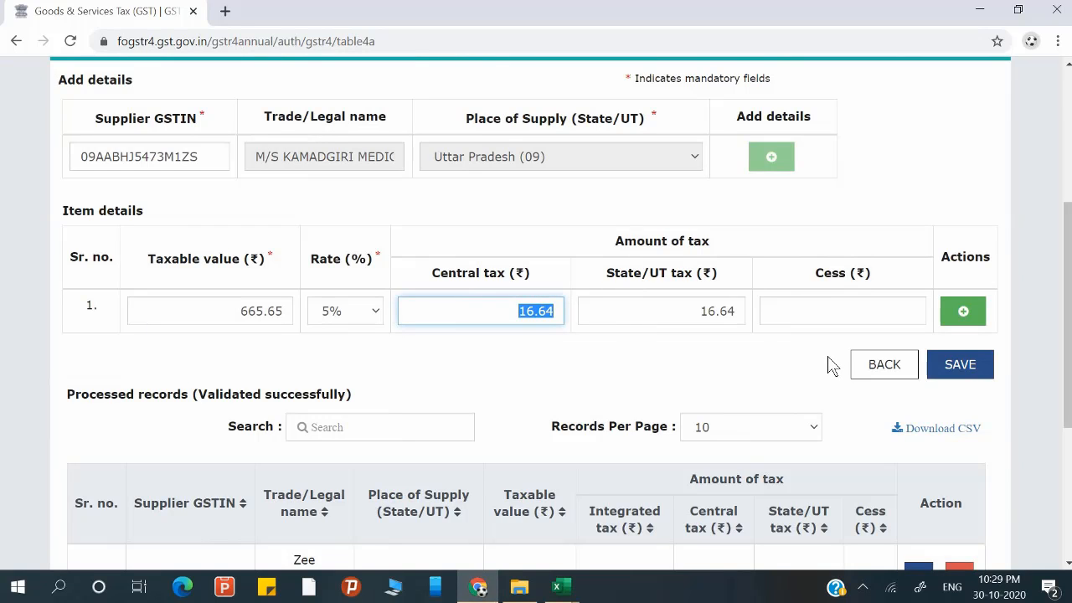
pyautogui.click(961, 365)
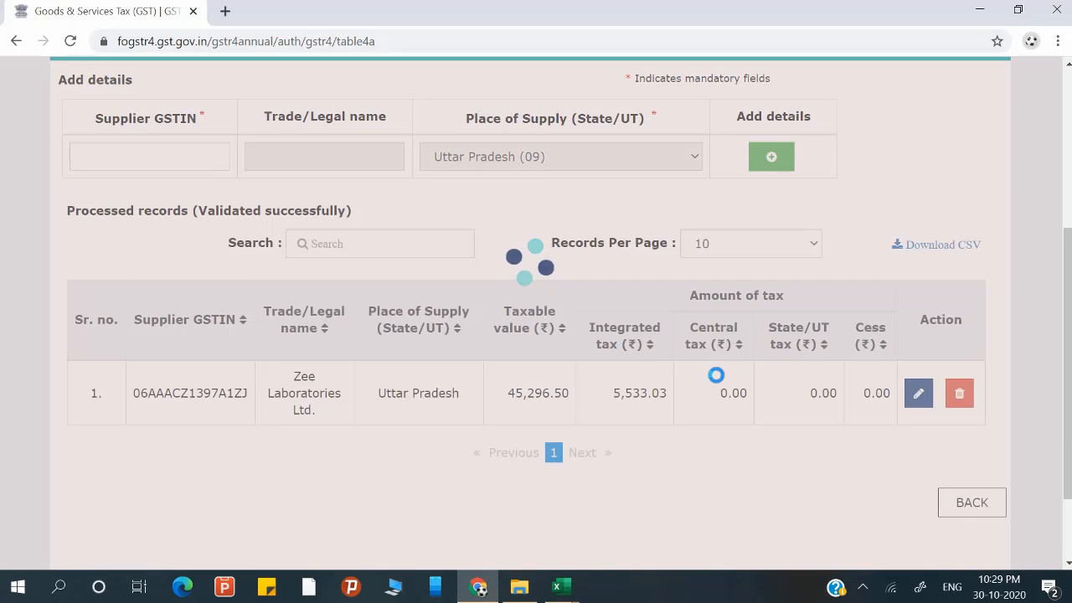
# Reopen the processed M/S KAMADGIRI MEDICINES record for editing and add a second item row.
pyautogui.scroll(-3, 718, 376)
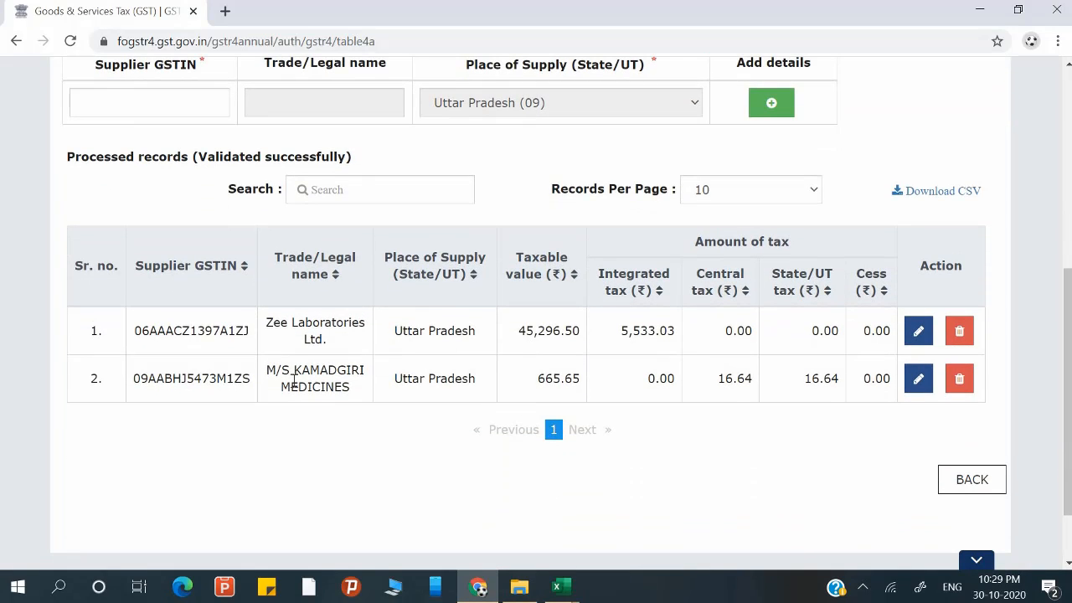
pyautogui.click(918, 379)
pyautogui.scroll(-6, 806, 376)
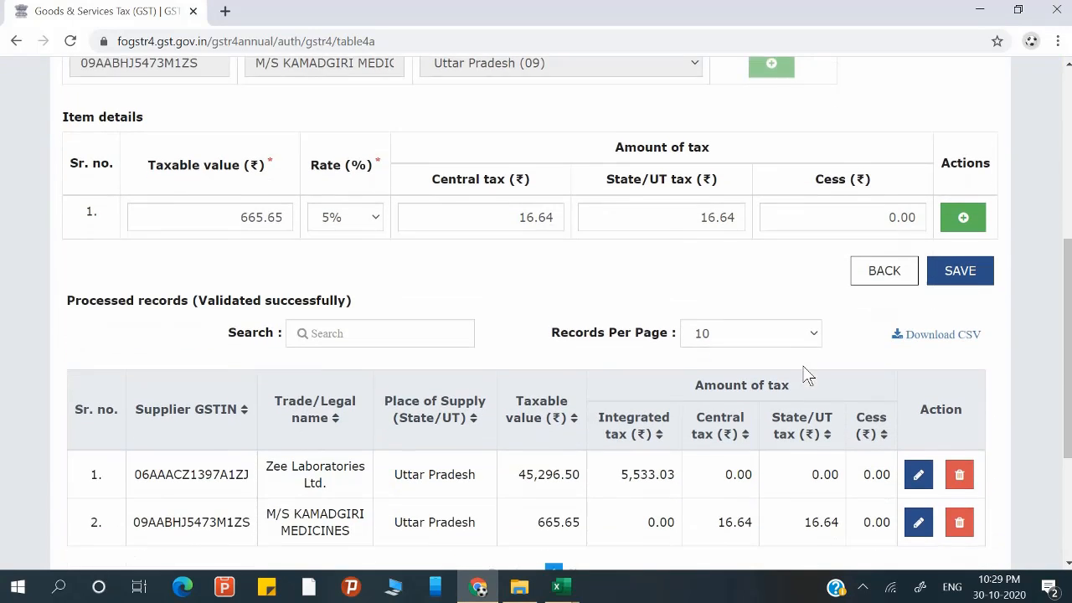
pyautogui.click(963, 207)
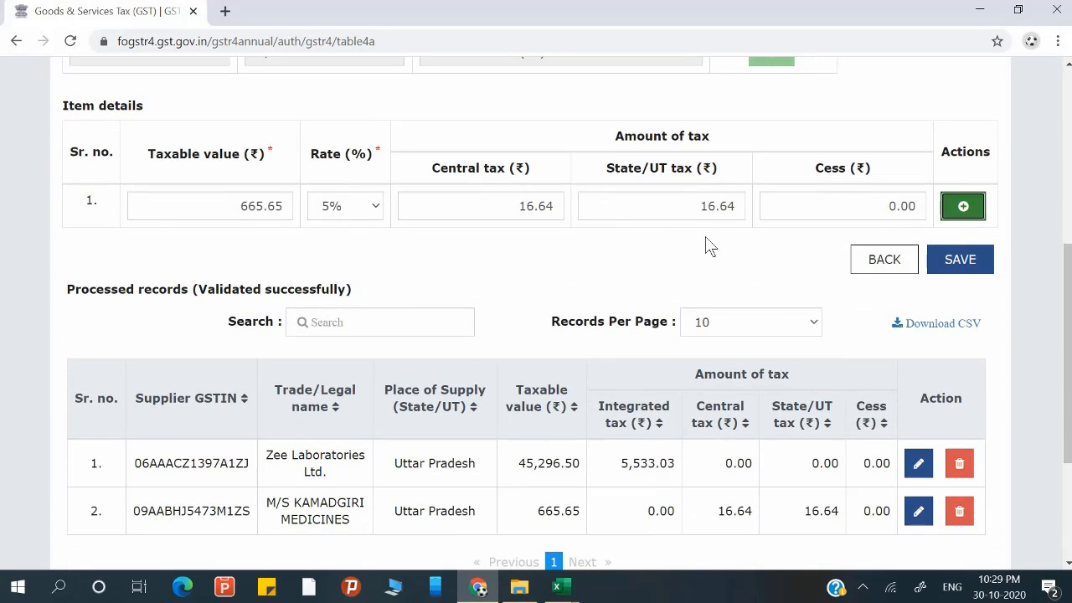
# Sum the 12% taxable values D103 and D233 in Excel, and enter 125.32 at the 12% rate in the portal's second item row.
pyautogui.hotkey('alt', 'Tab')
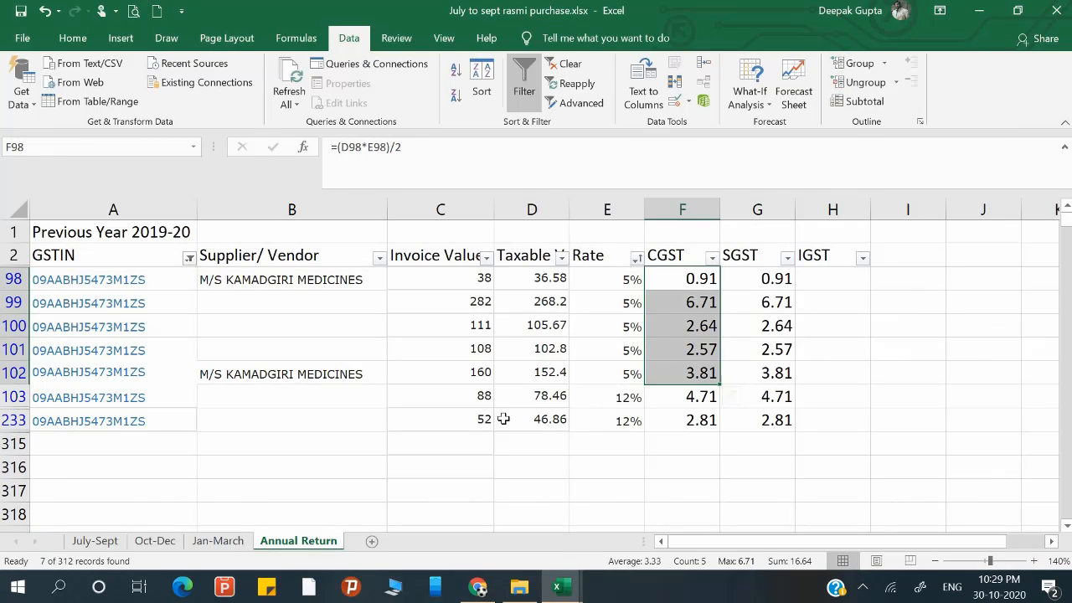
pyautogui.moveTo(546, 398); pyautogui.dragTo(544, 425)
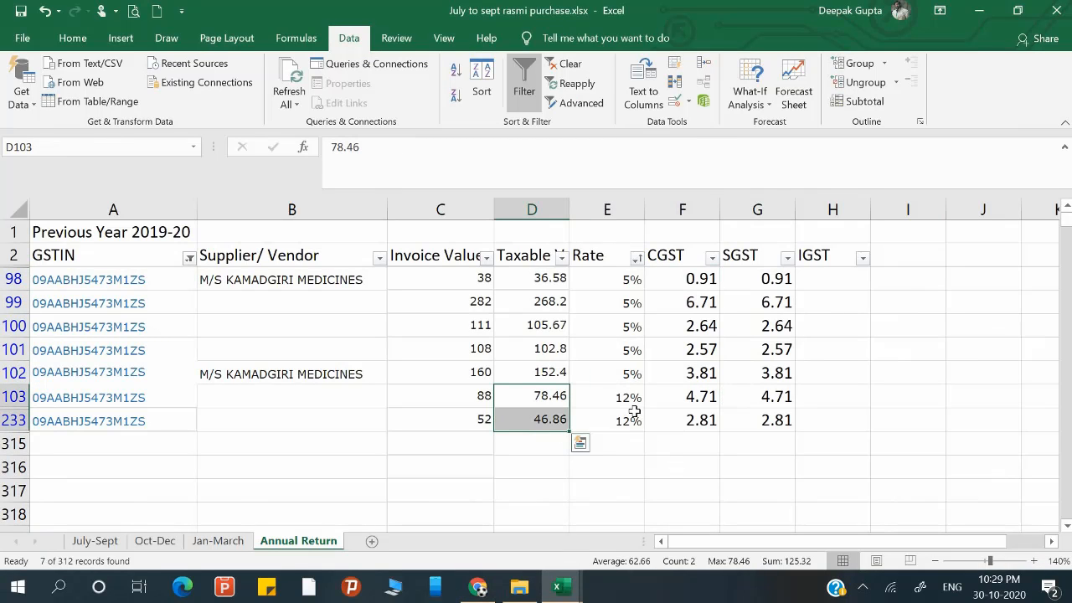
pyautogui.hotkey('alt', 'Tab')
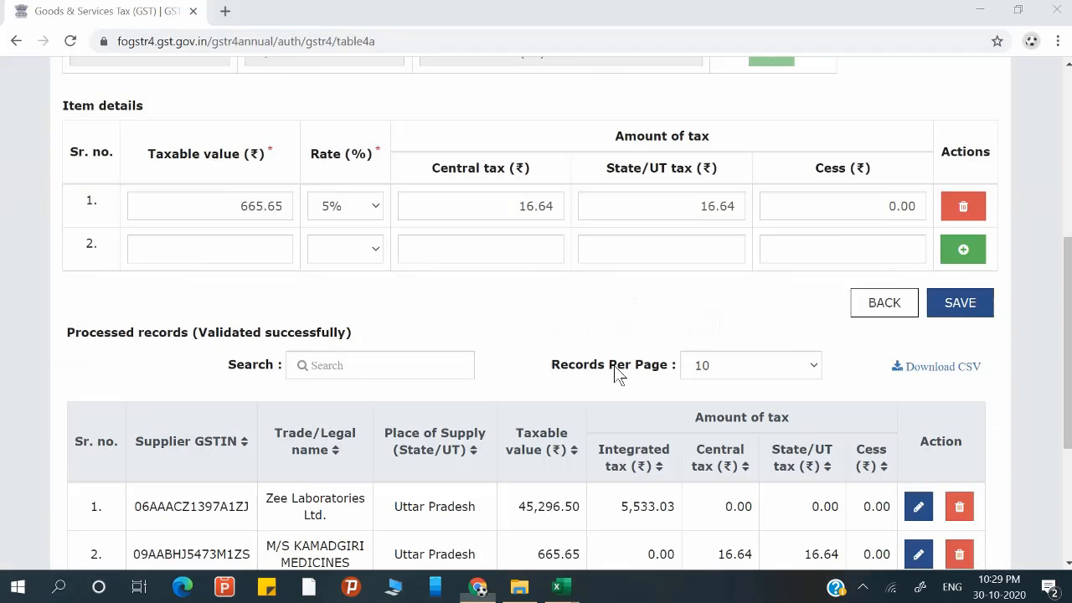
pyautogui.click(271, 242)
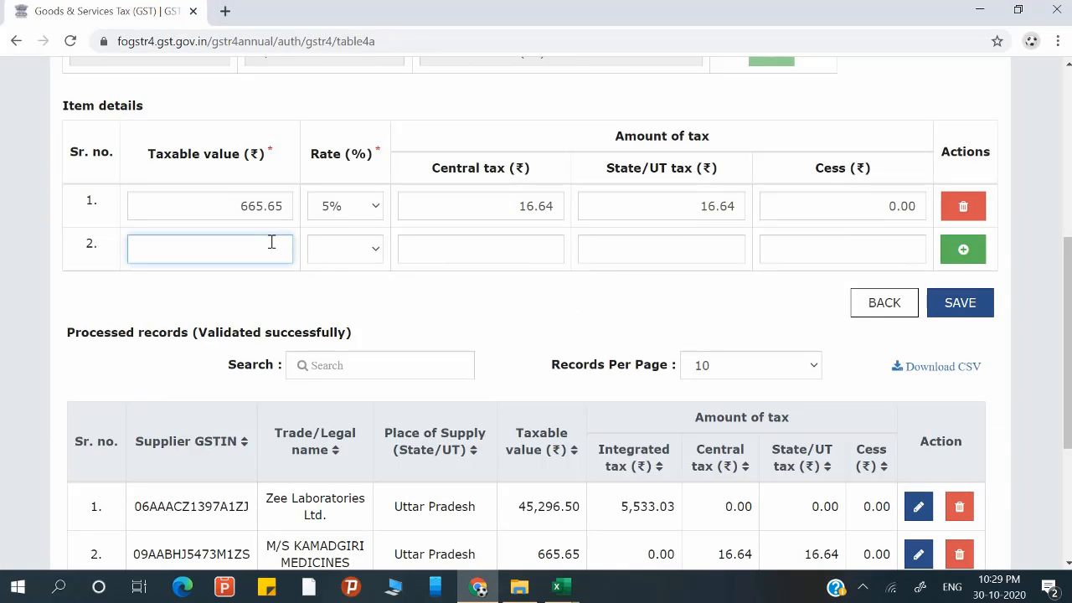
pyautogui.write('125.32')
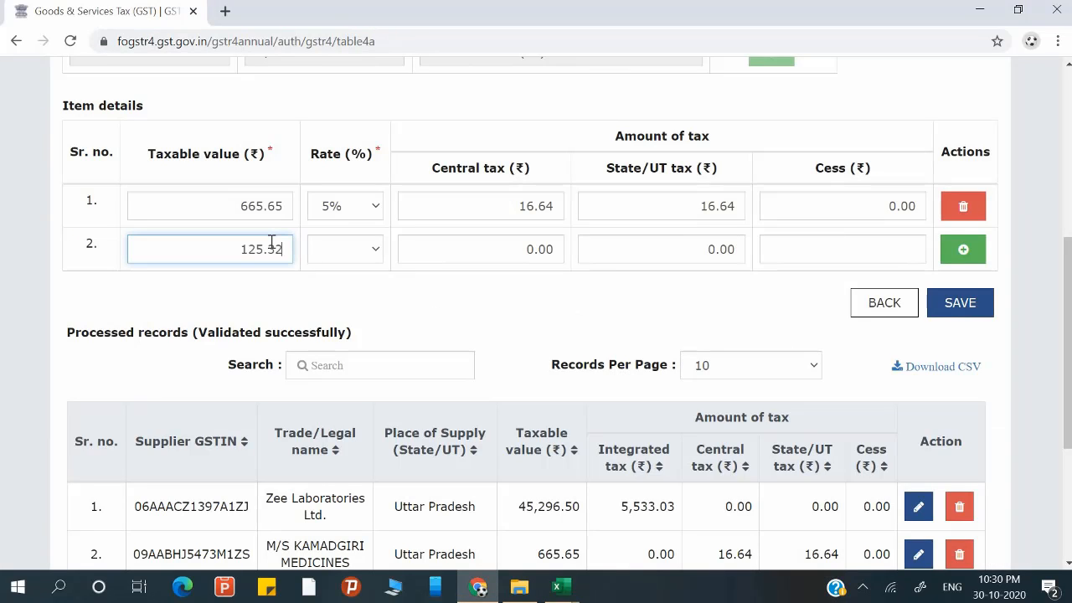
pyautogui.press('Tab')
pyautogui.click(339, 256)
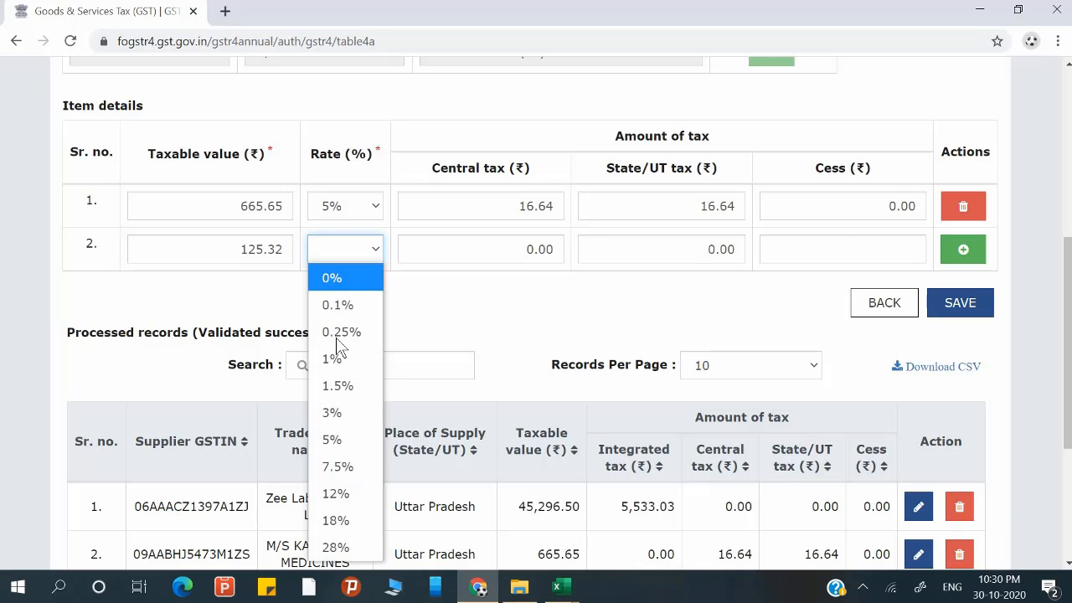
# Compare the sum of Excel's 12% CGST values F103 and F233 with the portal's second item, and save the supplier record.
pyautogui.hotkey('alt', 'Tab')
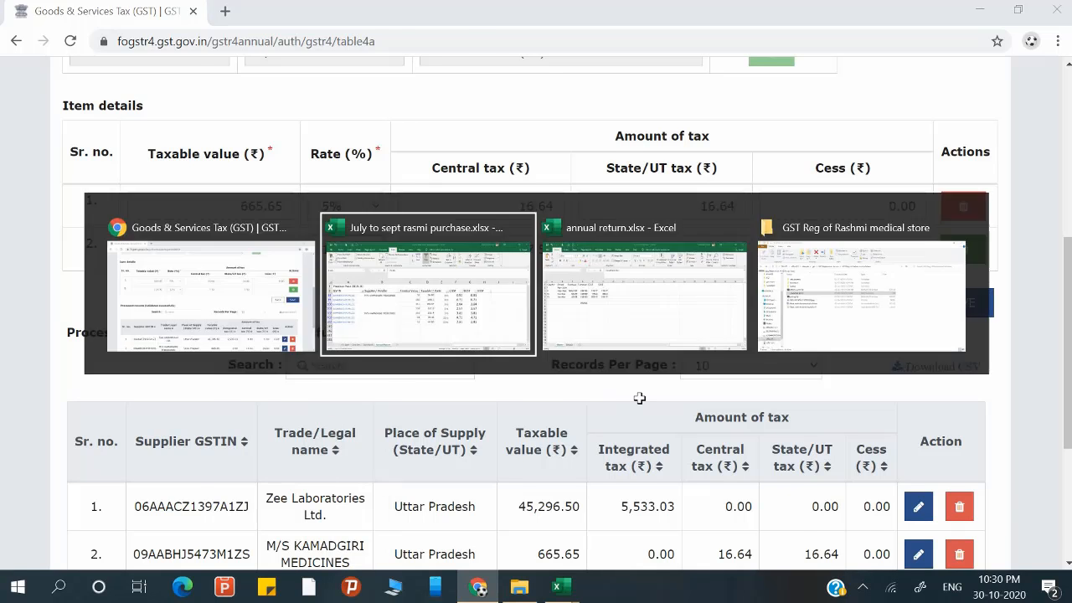
pyautogui.moveTo(704, 399); pyautogui.dragTo(699, 421)
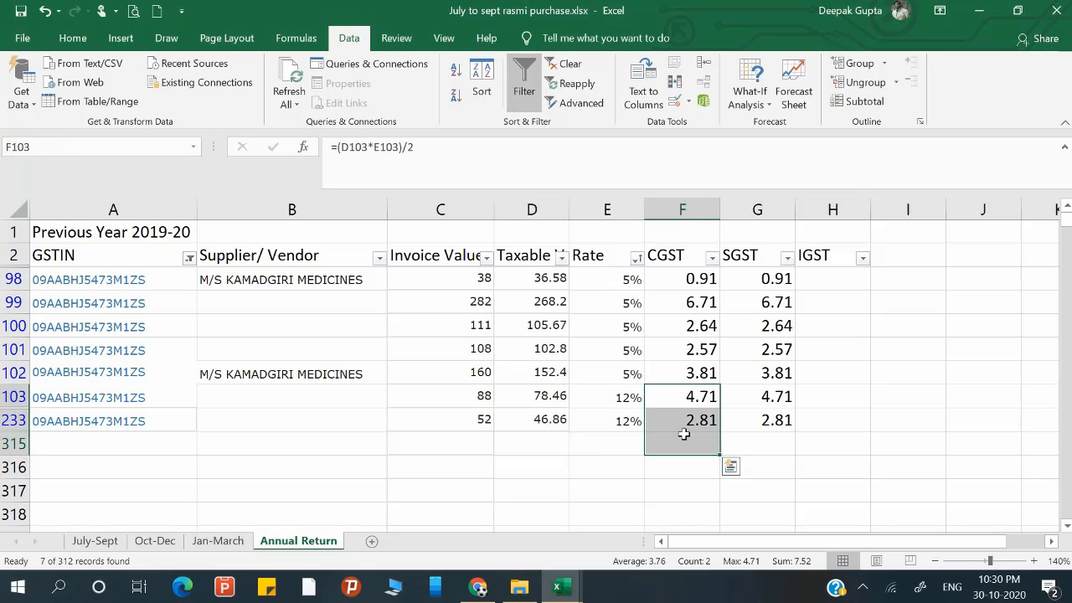
pyautogui.hotkey('alt', 'Tab')
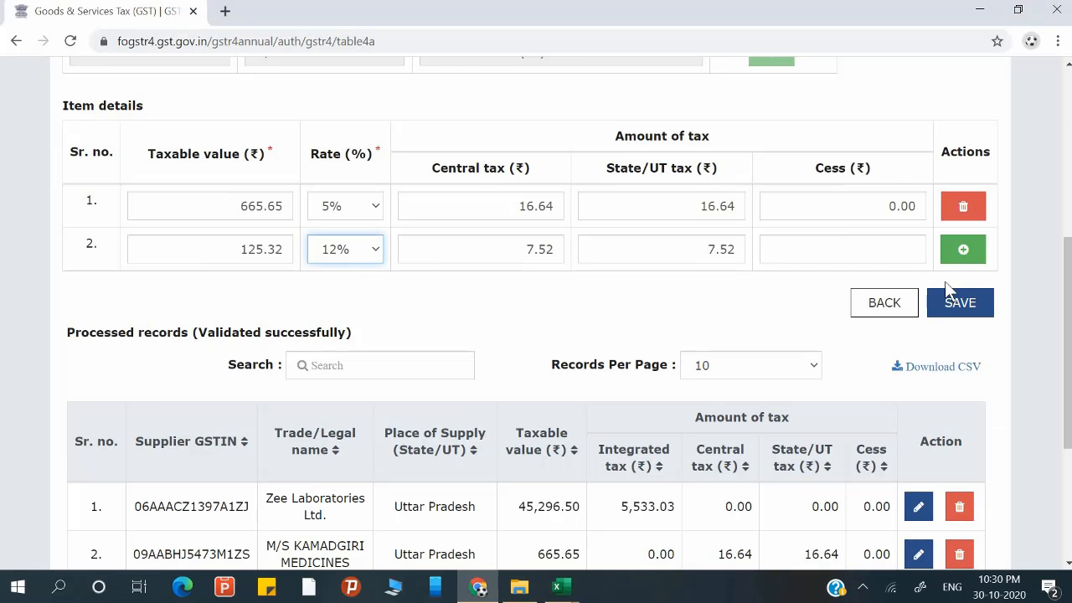
pyautogui.click(949, 308)
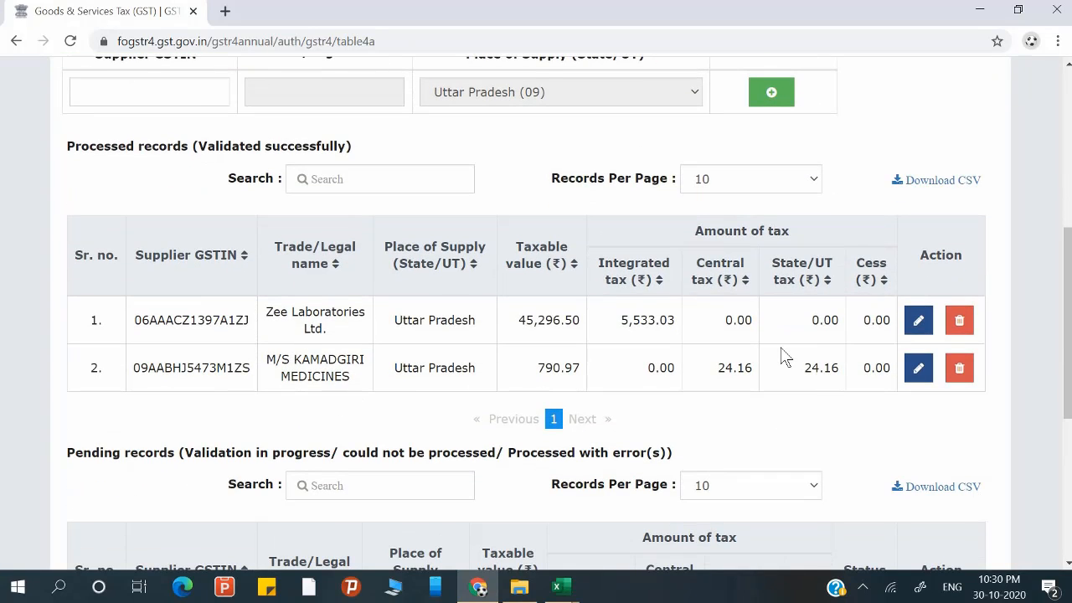
# Switch to Excel, clear the GSTIN filter, and filter the column to show only the M/s JAI SHREE MAHAKAL PHARM records.
pyautogui.scroll(1, 783, 356)
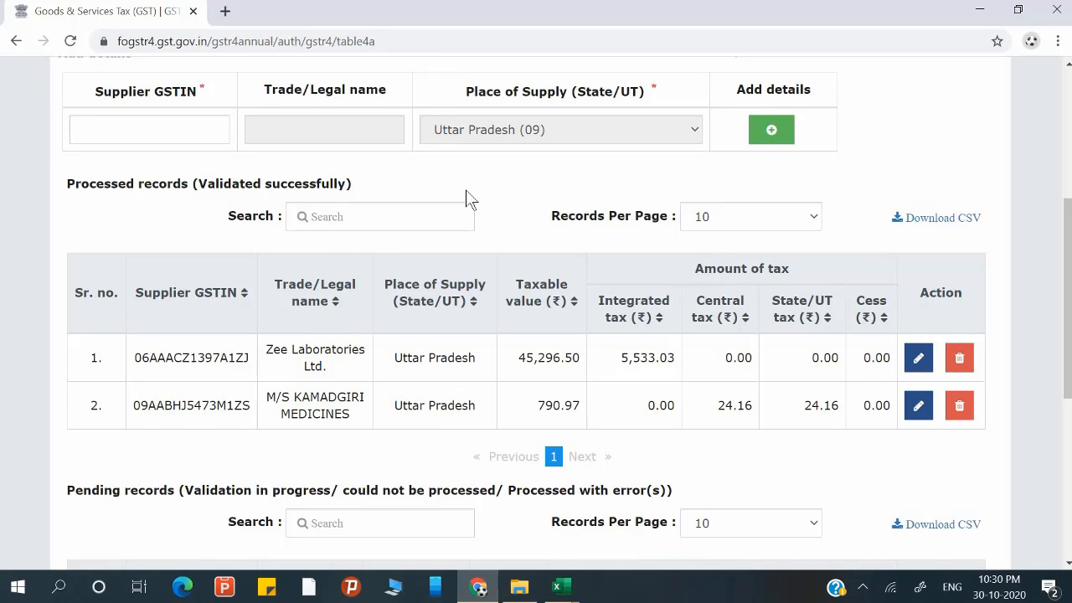
pyautogui.scroll(2, 467, 197)
pyautogui.hotkey('alt', 'Tab')
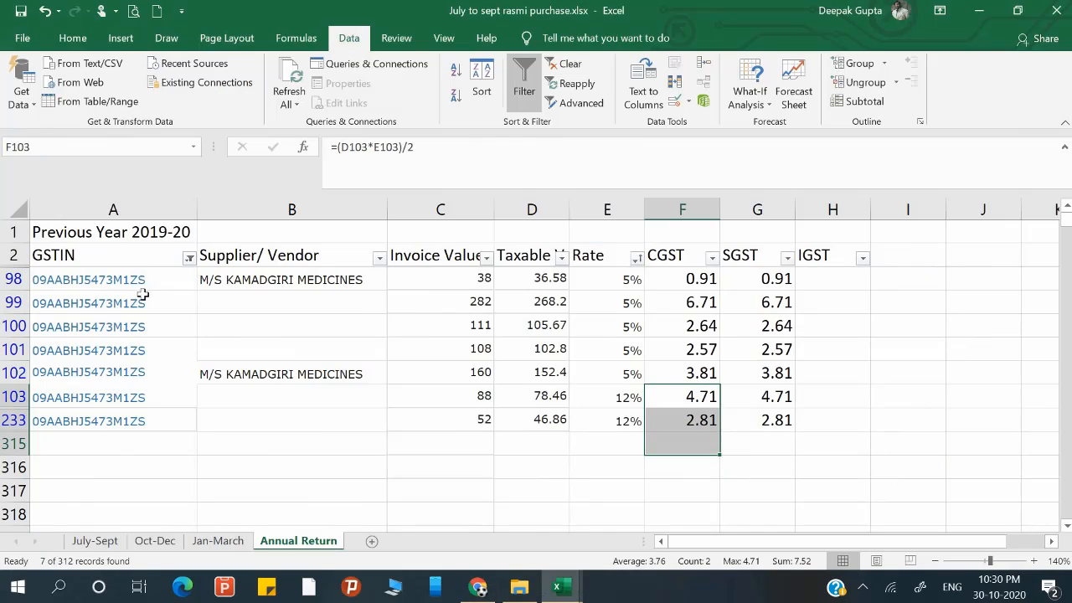
pyautogui.click(189, 258)
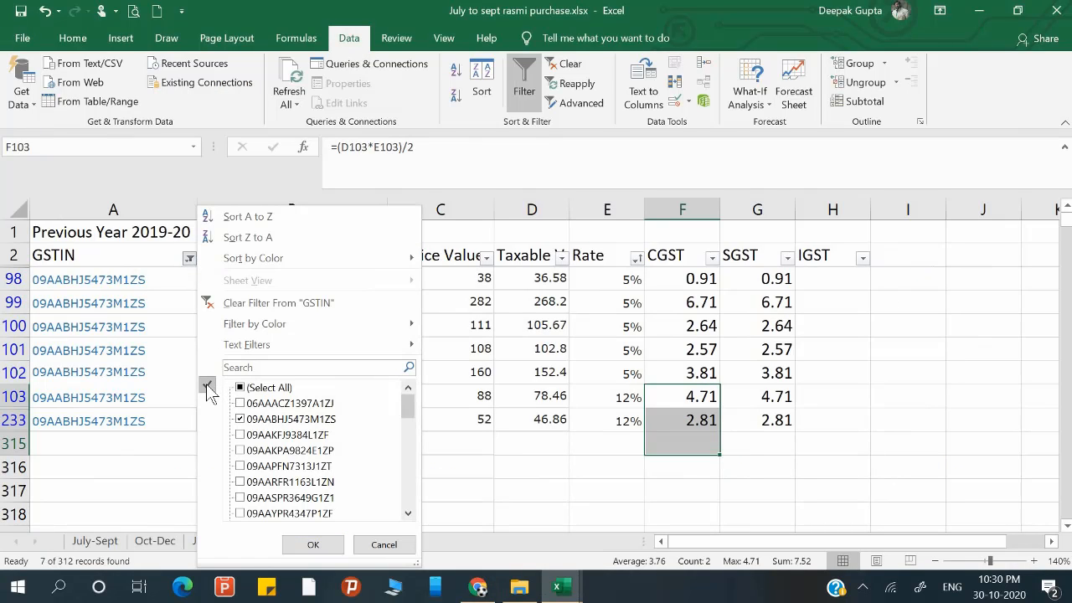
pyautogui.click(277, 303)
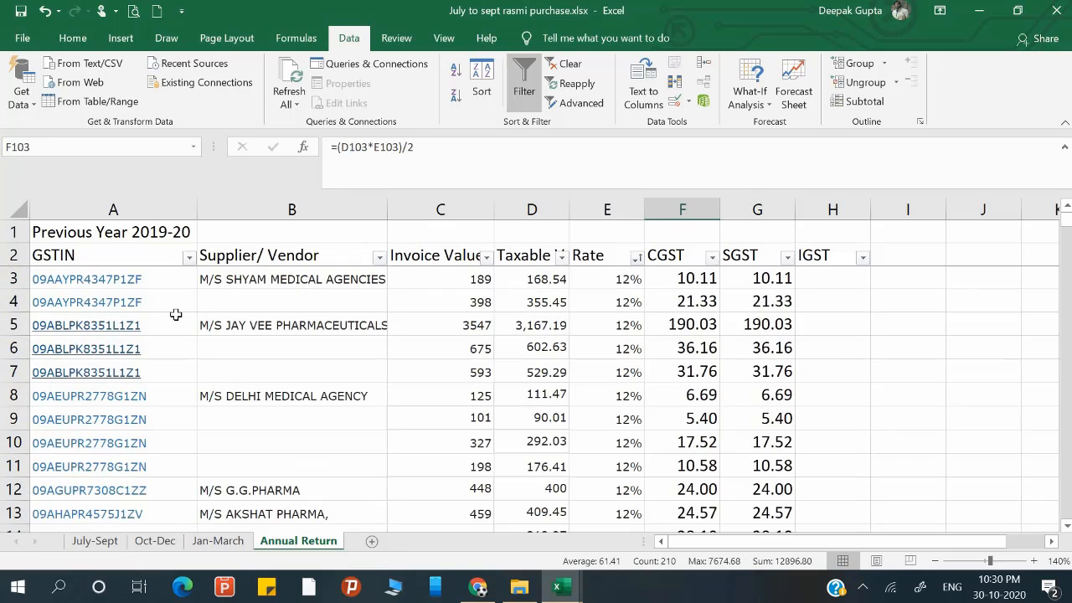
pyautogui.click(189, 258)
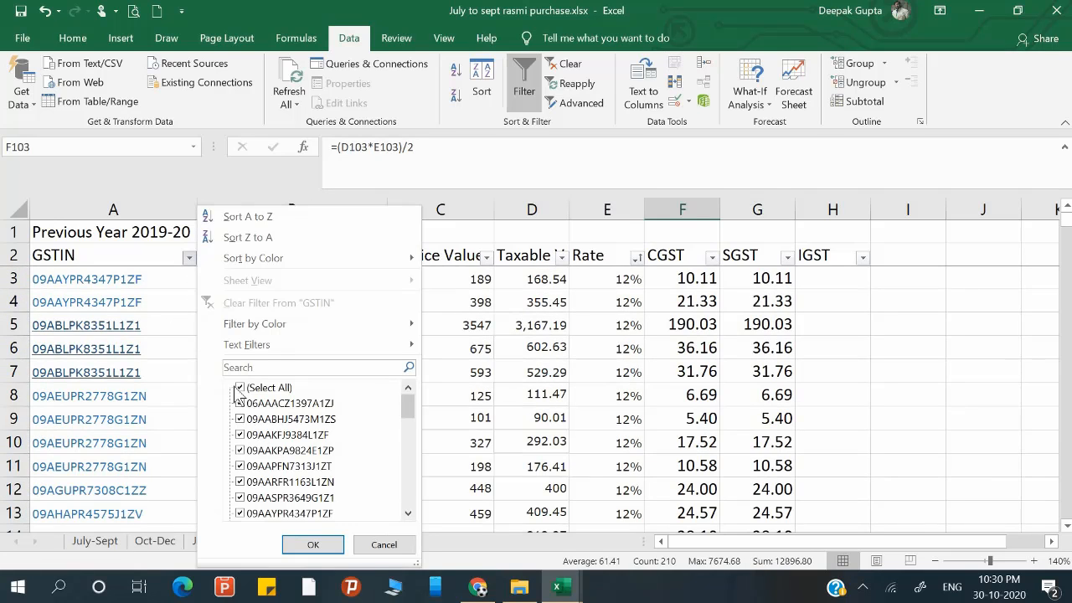
pyautogui.click(240, 388)
pyautogui.click(241, 435)
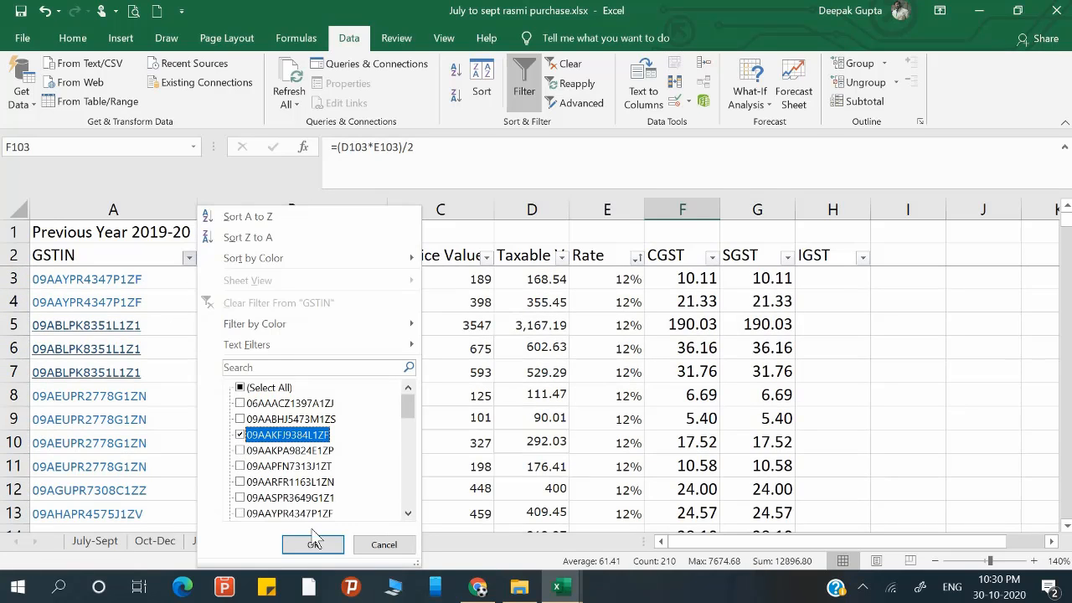
pyautogui.click(313, 546)
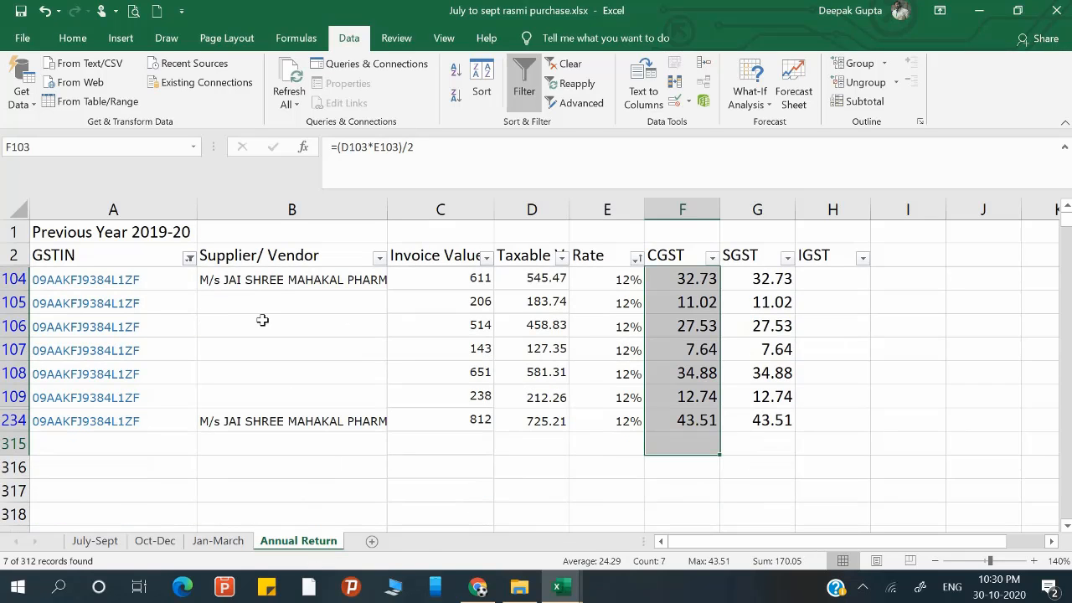
# Read the sum of the filtered supplier's 12% taxable values in D104 to D234.
pyautogui.click(262, 320)
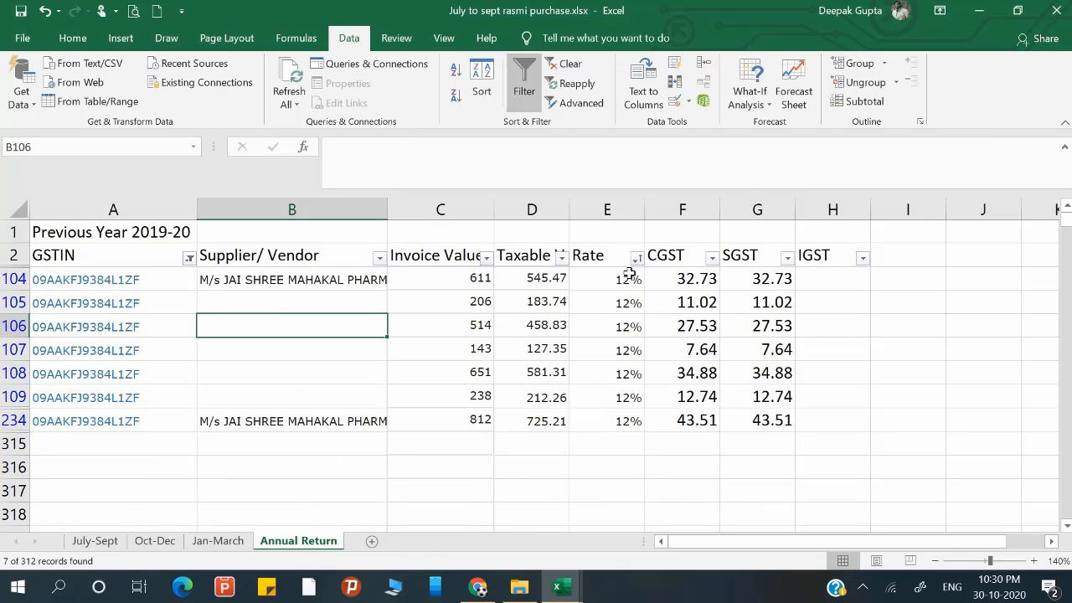
pyautogui.moveTo(545, 280); pyautogui.dragTo(530, 423)
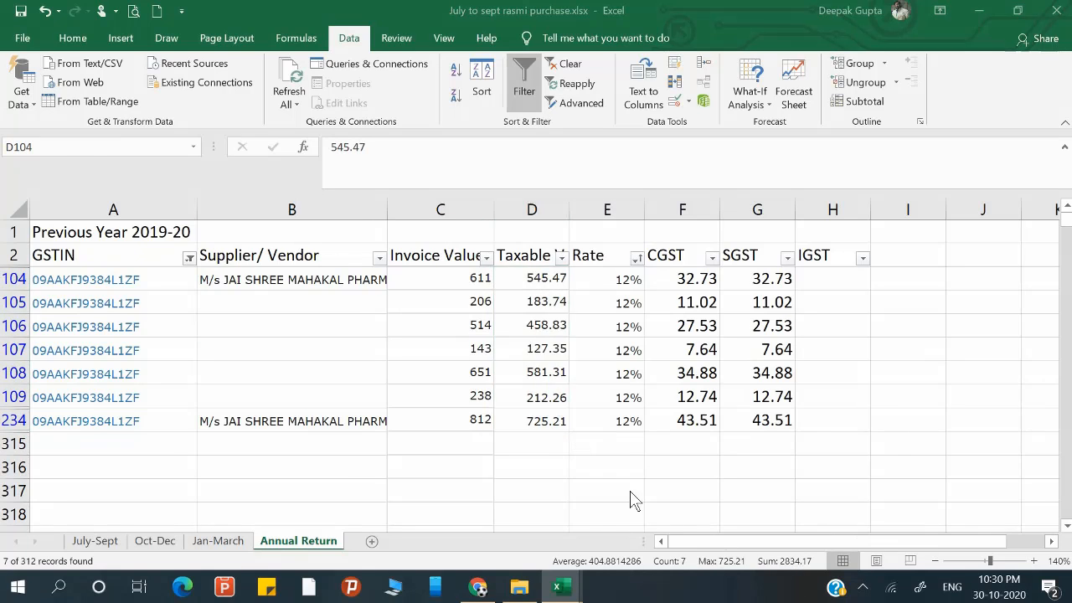
pyautogui.hotkey('alt', 'Tab')
pyautogui.hotkey('alt', 'Tab')
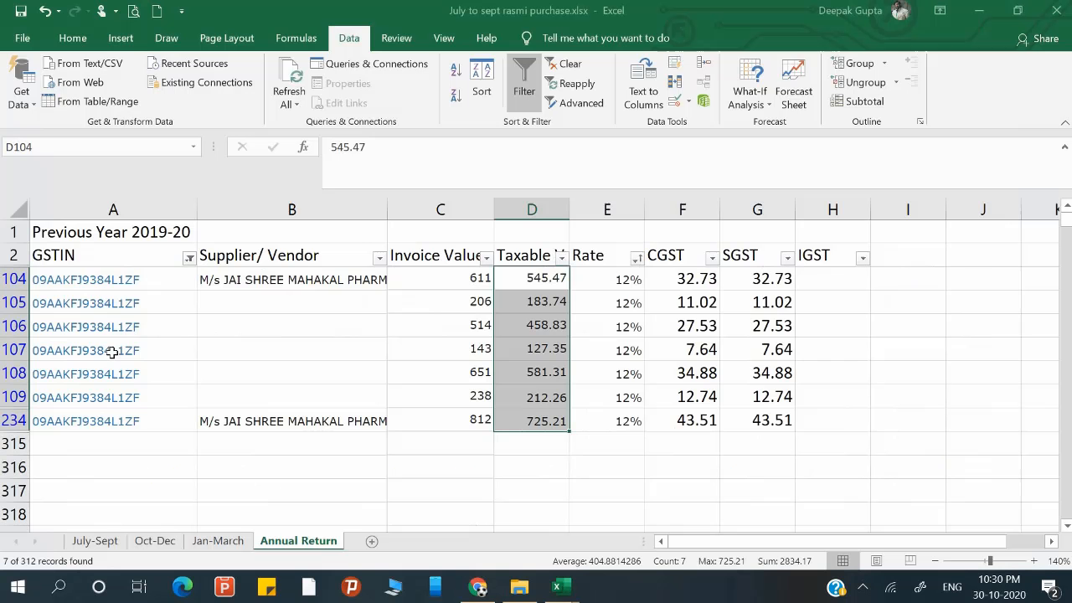
# Copy the supplier GSTIN from cell A104 into the portal's Supplier GSTIN field and add item details for that supplier.
pyautogui.click(148, 298)
pyautogui.press('F2')
pyautogui.click(153, 282)
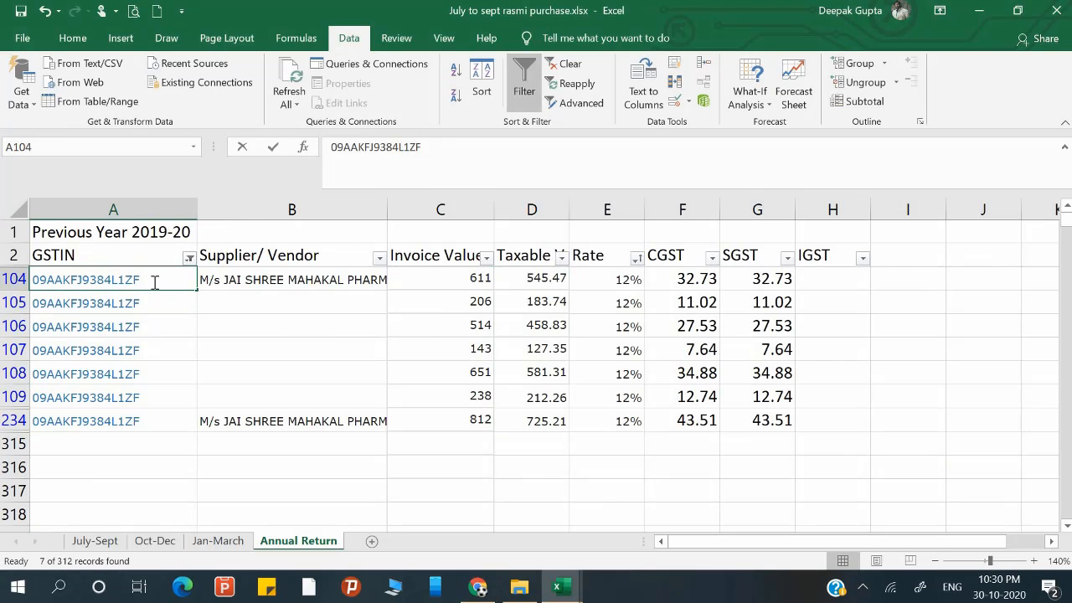
pyautogui.press('F2')
pyautogui.hotkey('shift', 'Home')
pyautogui.hotkey('ctrl', 'c')
pyautogui.hotkey('alt', 'Tab')
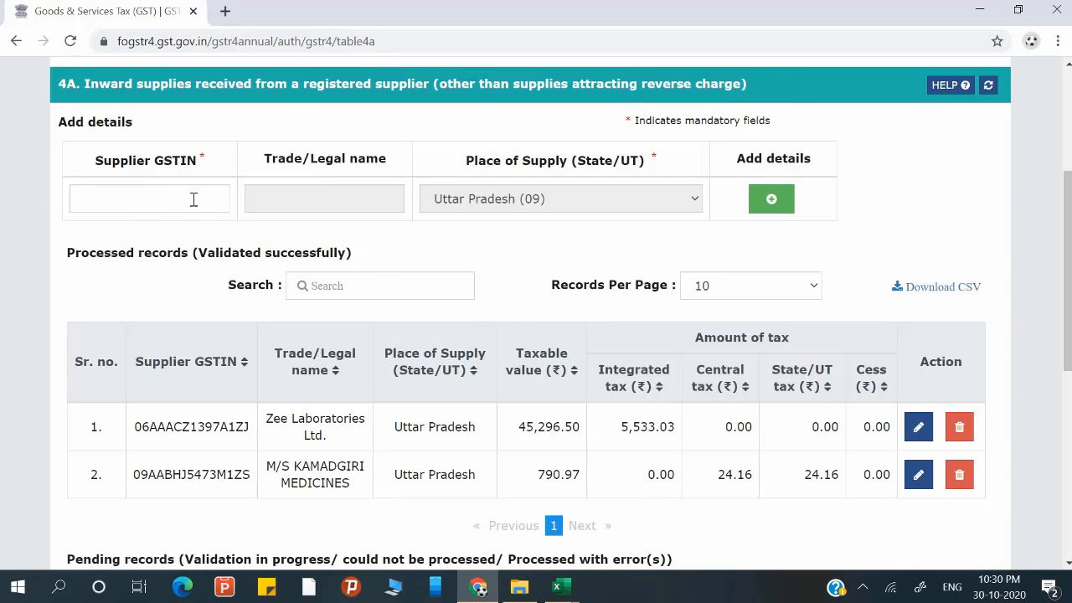
pyautogui.click(191, 196)
pyautogui.hotkey('ctrl', 'v')
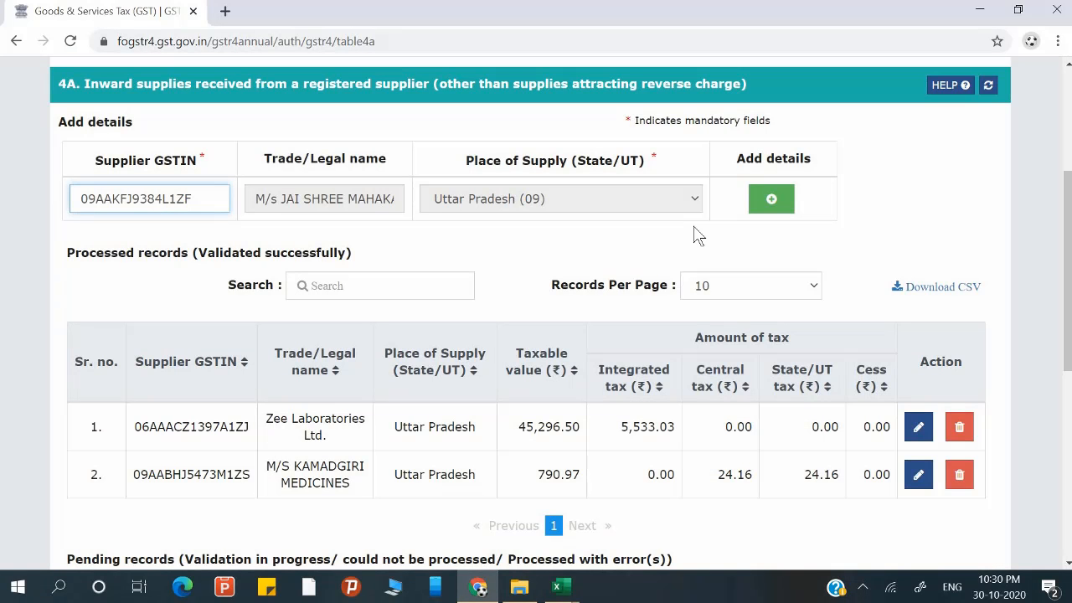
pyautogui.click(773, 201)
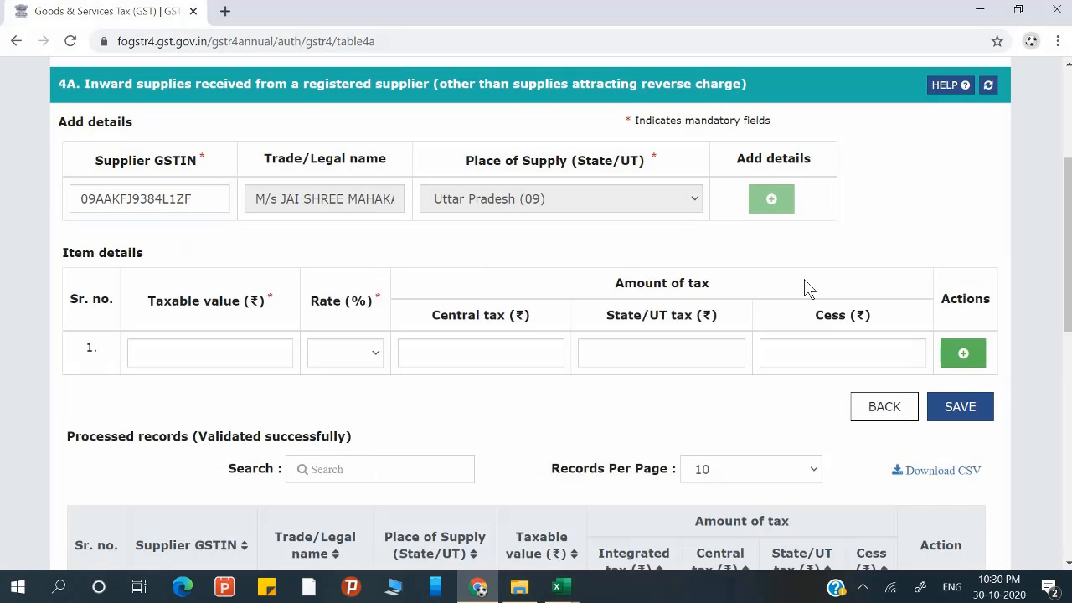
# Sum the supplier's 12% taxable values in Excel cells D104 to D234 and enter 2834.17 as the portal item's taxable value.
pyautogui.click(260, 352)
pyautogui.hotkey('alt', 'Tab')
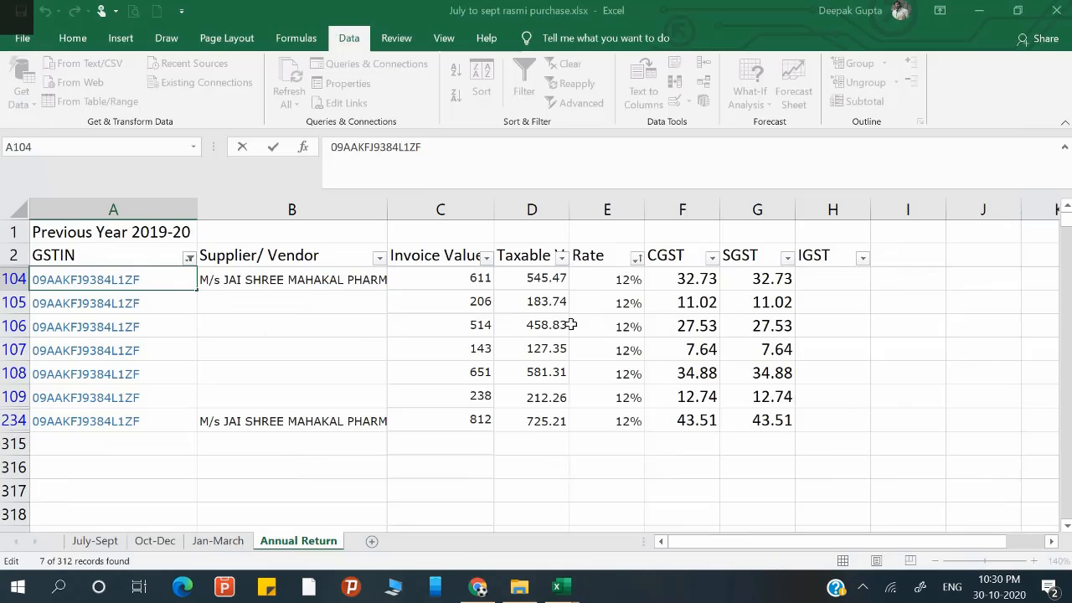
pyautogui.moveTo(549, 278); pyautogui.dragTo(549, 421)
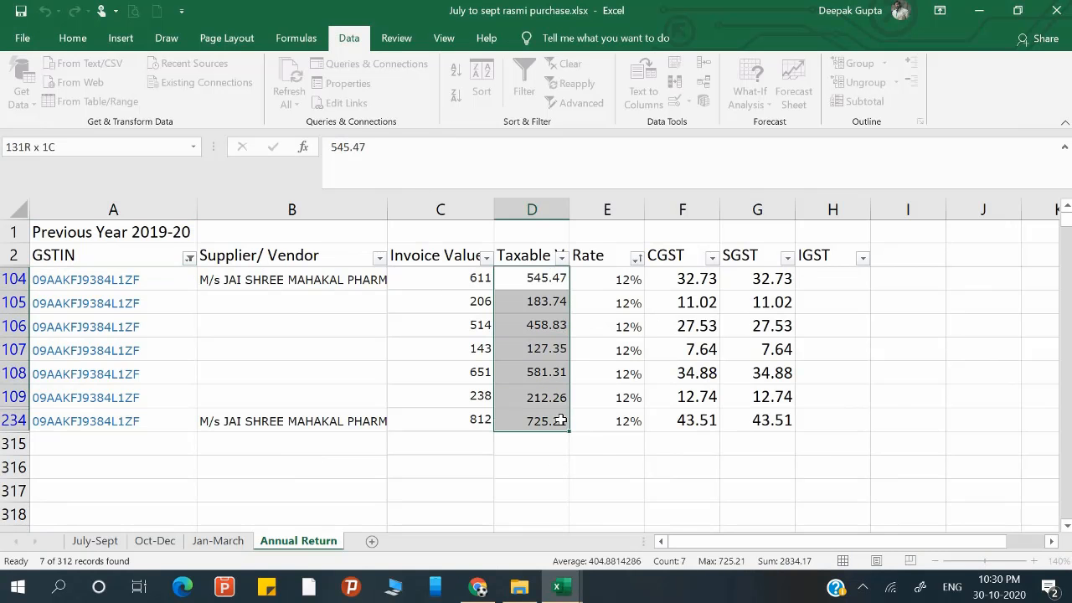
pyautogui.hotkey('alt', 'Tab')
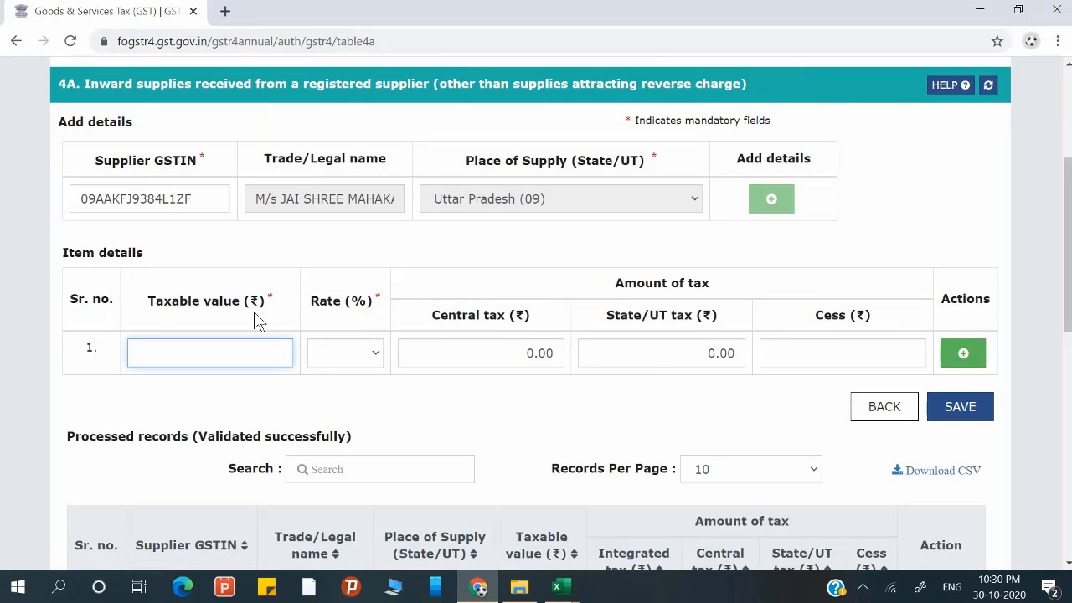
pyautogui.write('2834.17')
pyautogui.press('Tab')
pyautogui.hotkey('alt', 'Tab')
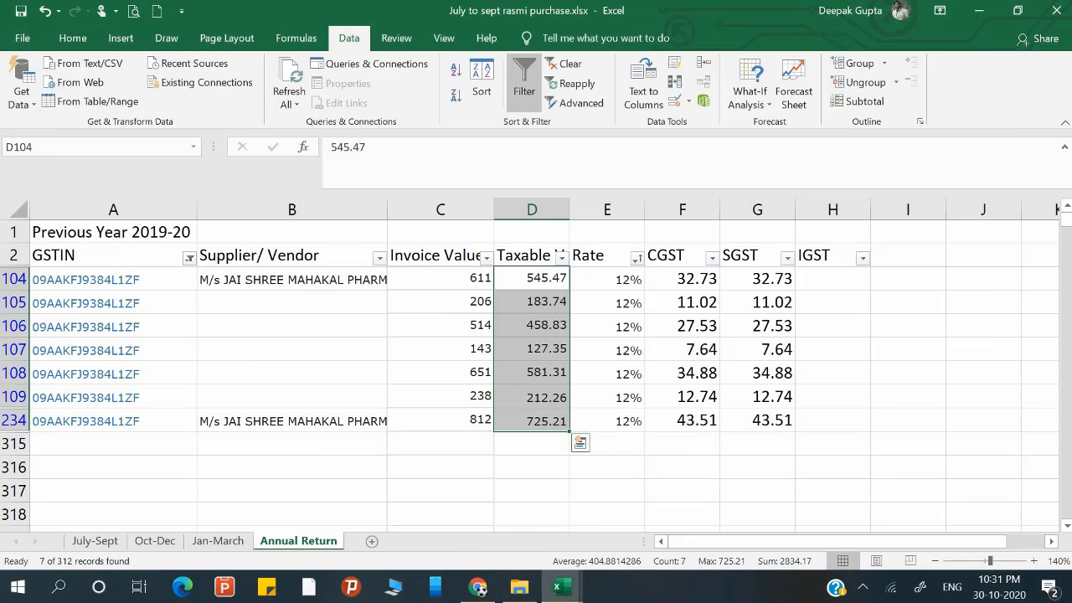
pyautogui.hotkey('alt', 'Tab')
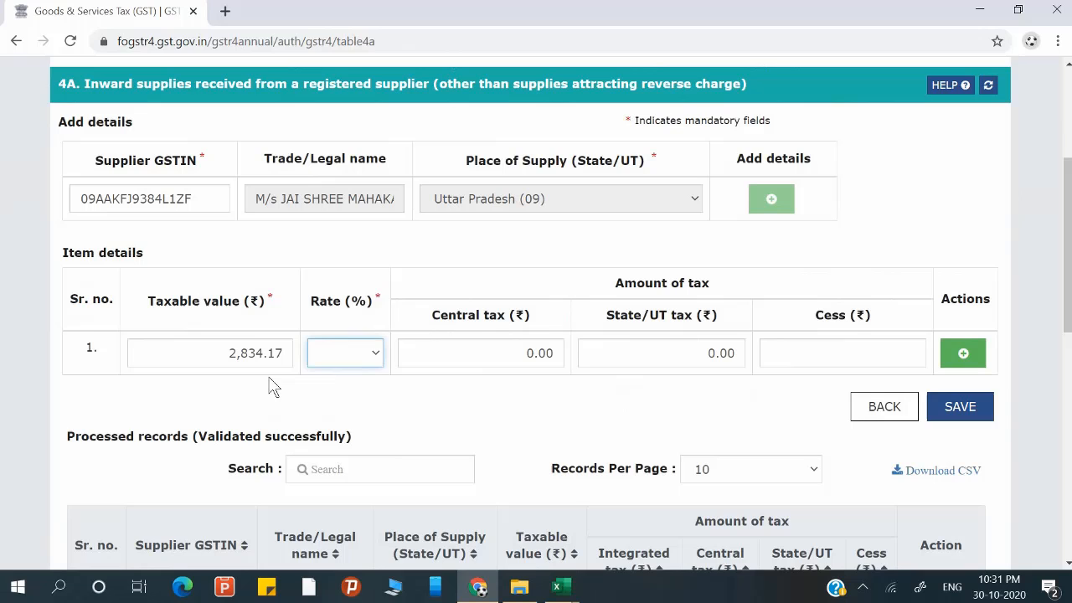
# Check the tax rate of the filtered rows in Excel and set the portal item's rate to 12%.
pyautogui.click(347, 357)
pyautogui.hotkey('alt', 'Tab')
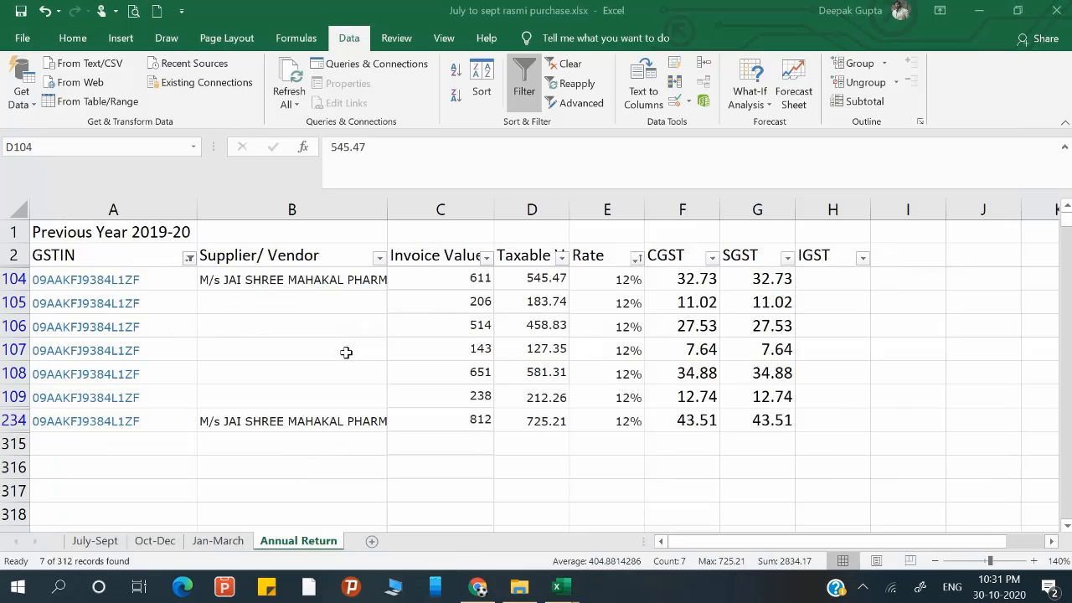
pyautogui.hotkey('alt', 'Tab')
pyautogui.hotkey('alt', 'Tab')
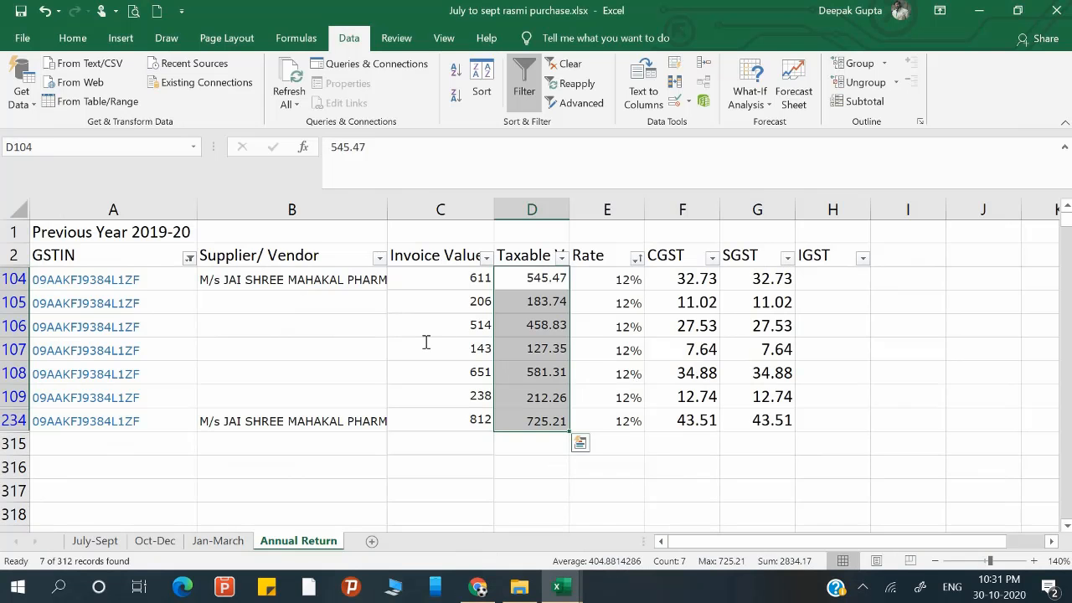
pyautogui.hotkey('alt', 'Tab')
pyautogui.click(364, 358)
pyautogui.click(347, 276)
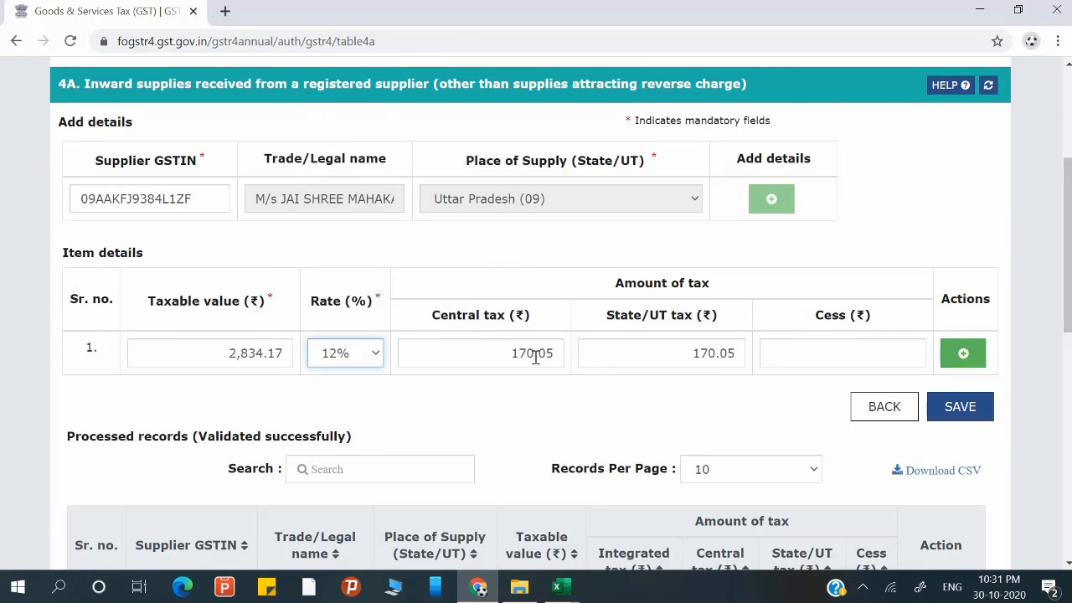
# Compare the sum of Excel's CGST values F104 to F234 with the portal's central tax, and save the supplier record.
pyautogui.hotkey('alt', 'Tab')
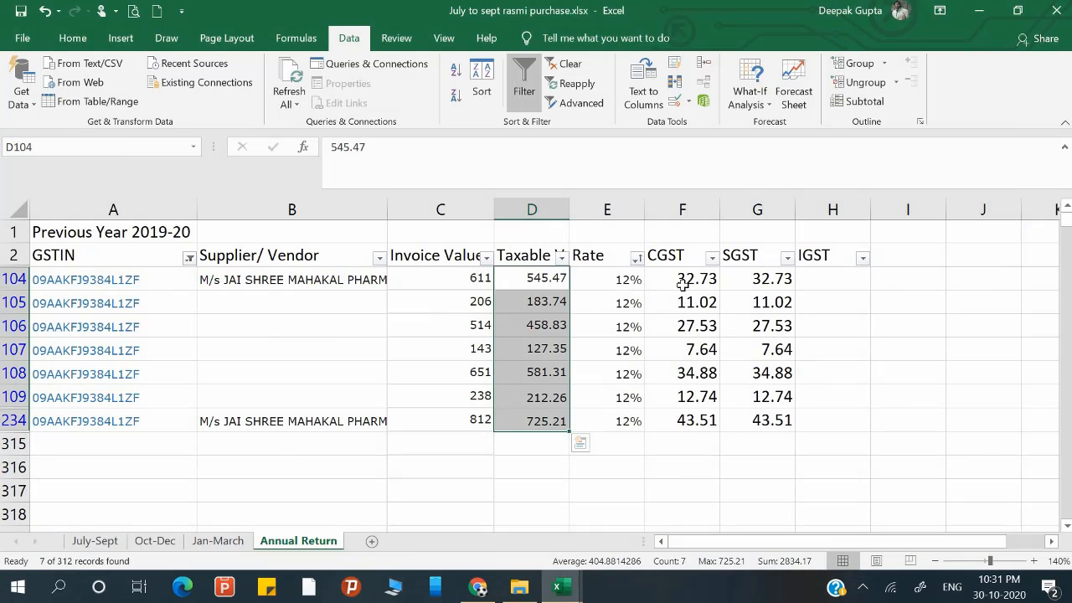
pyautogui.moveTo(684, 282); pyautogui.dragTo(698, 426)
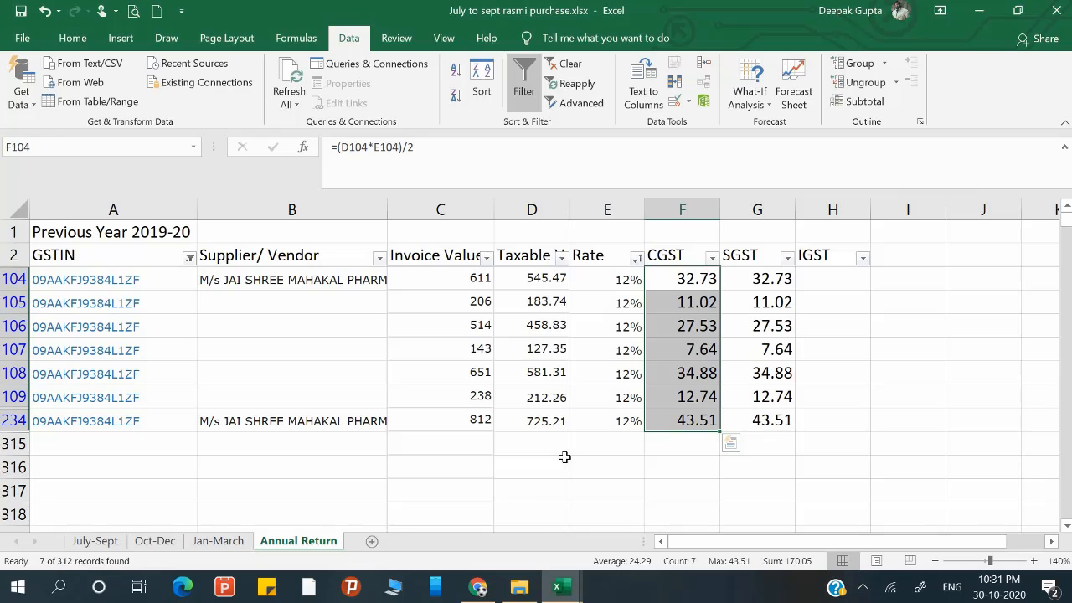
pyautogui.click(561, 464)
pyautogui.hotkey('alt', 'Tab')
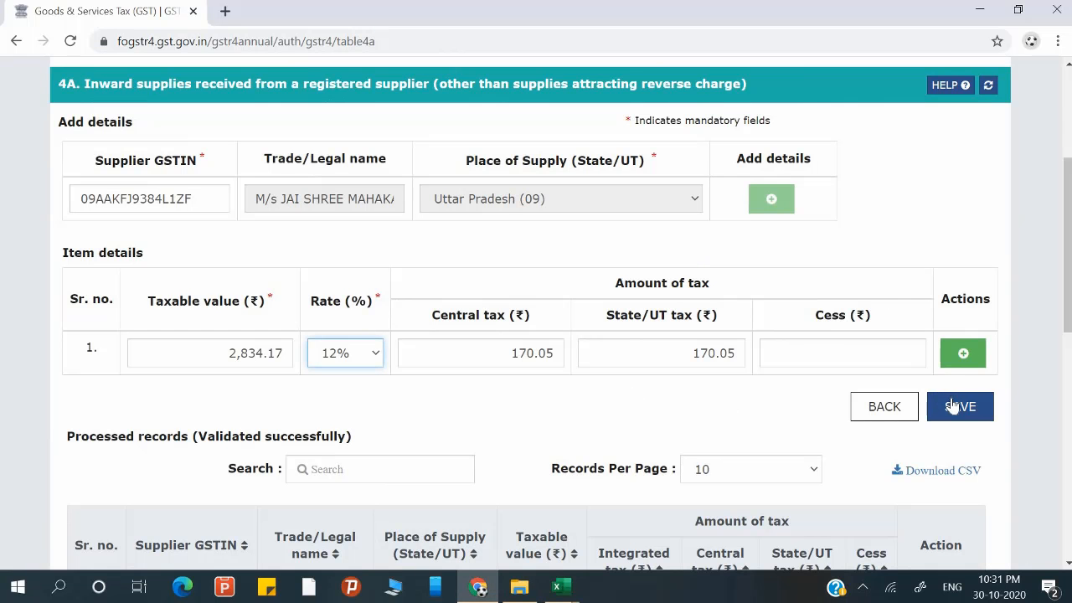
pyautogui.click(956, 407)
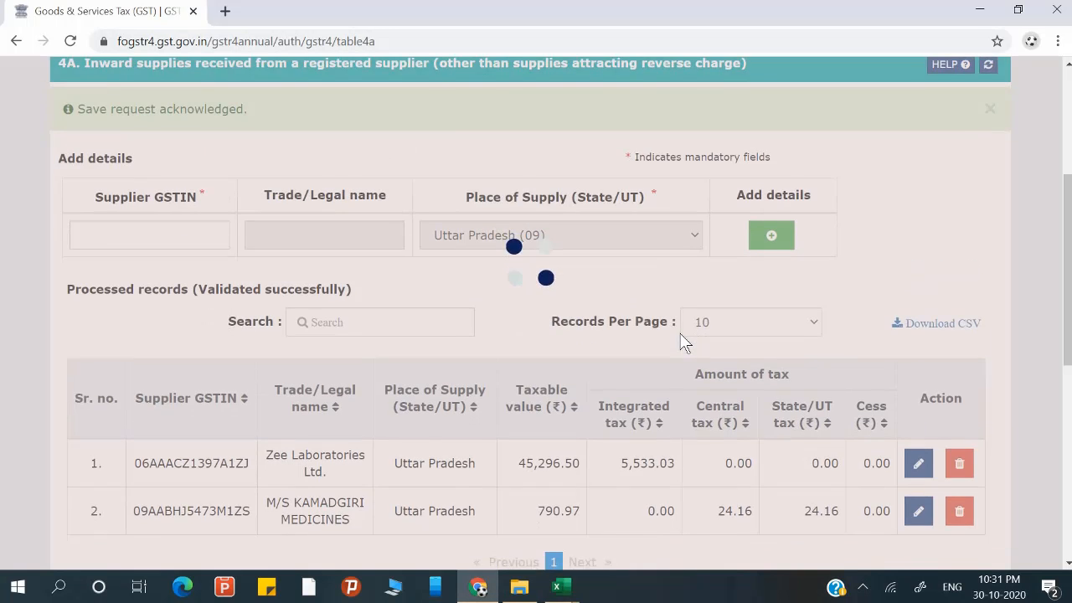
pyautogui.scroll(-3, 683, 341)
pyautogui.scroll(2, 519, 374)
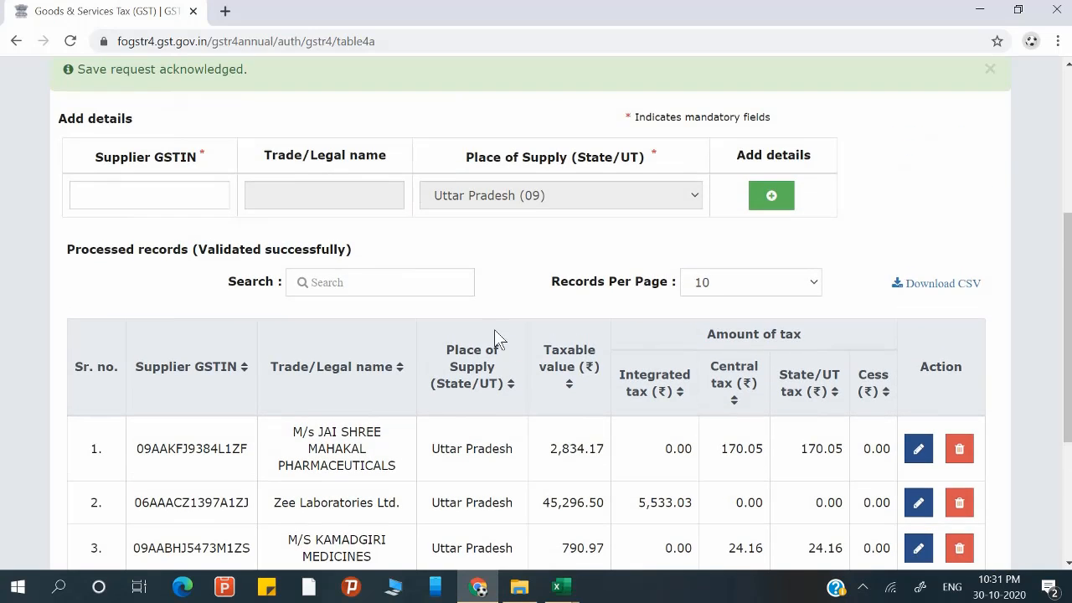
pyautogui.scroll(-2, 494, 338)
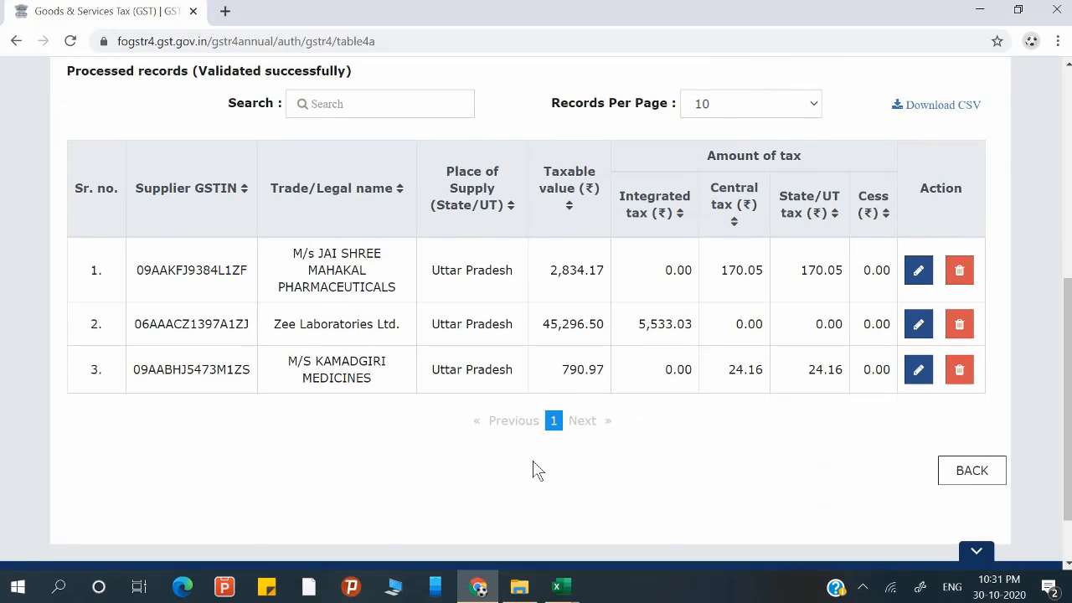
# Switch to Excel and open the filter of the GSTIN column on the Annual Return sheet.
pyautogui.hotkey('alt', 'Tab')
pyautogui.scroll(-1, 371, 423)
pyautogui.scroll(1, 256, 276)
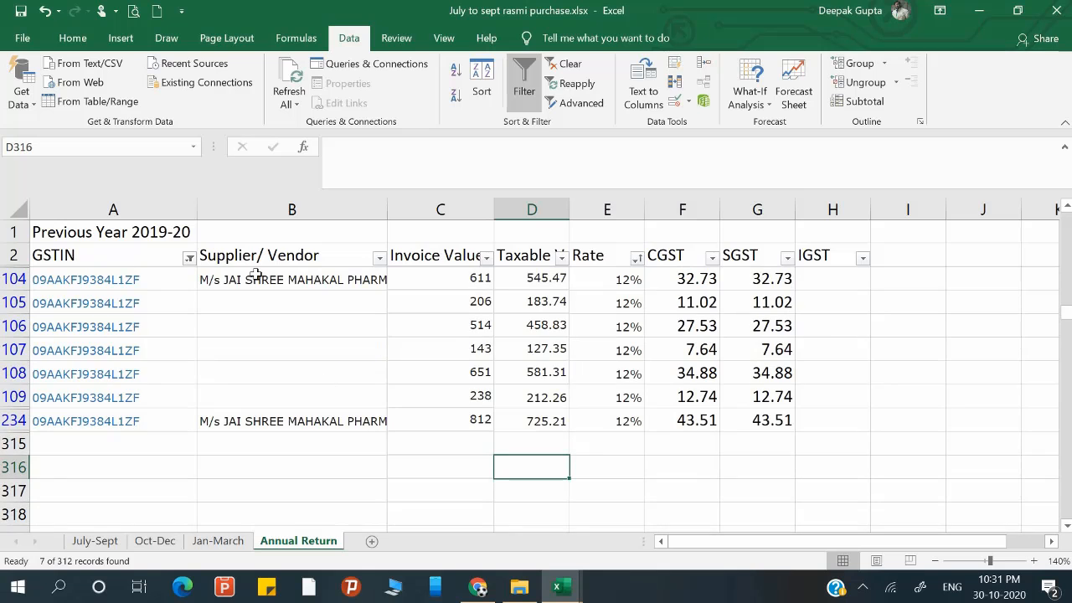
pyautogui.click(189, 258)
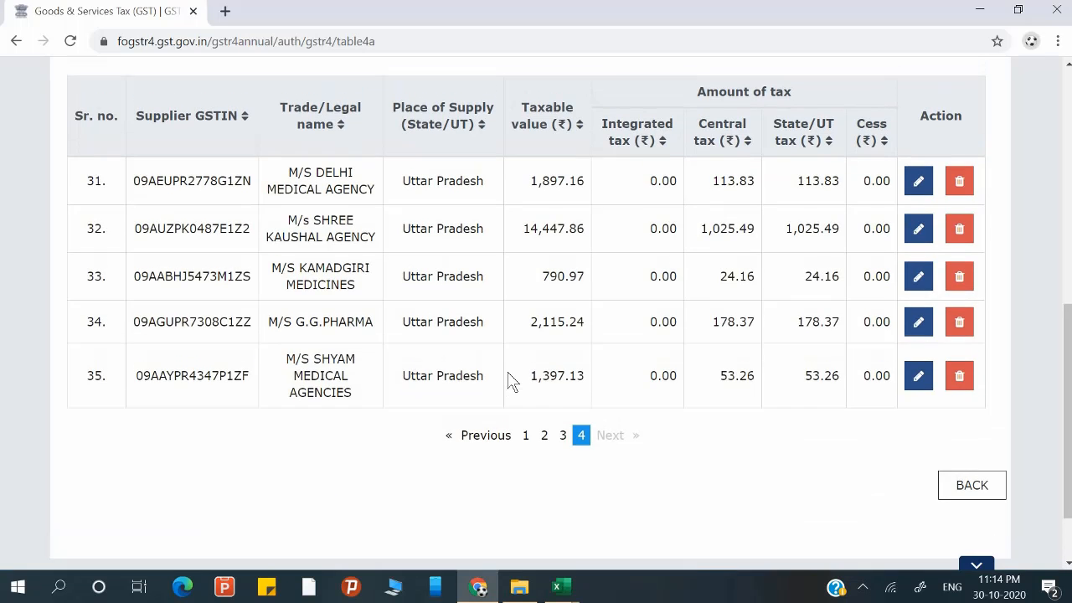
# Review the processed supplier records in table 4A on the portal, page by page from 1 to 4.
pyautogui.click(526, 437)
pyautogui.scroll(1, 530, 446)
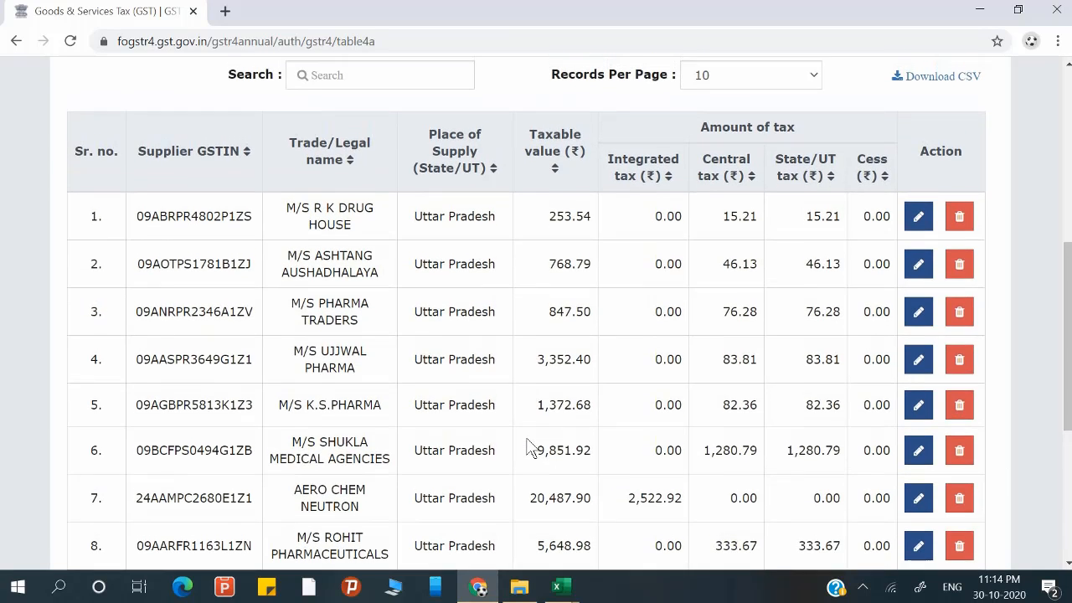
pyautogui.scroll(-4, 530, 446)
pyautogui.scroll(-1, 531, 449)
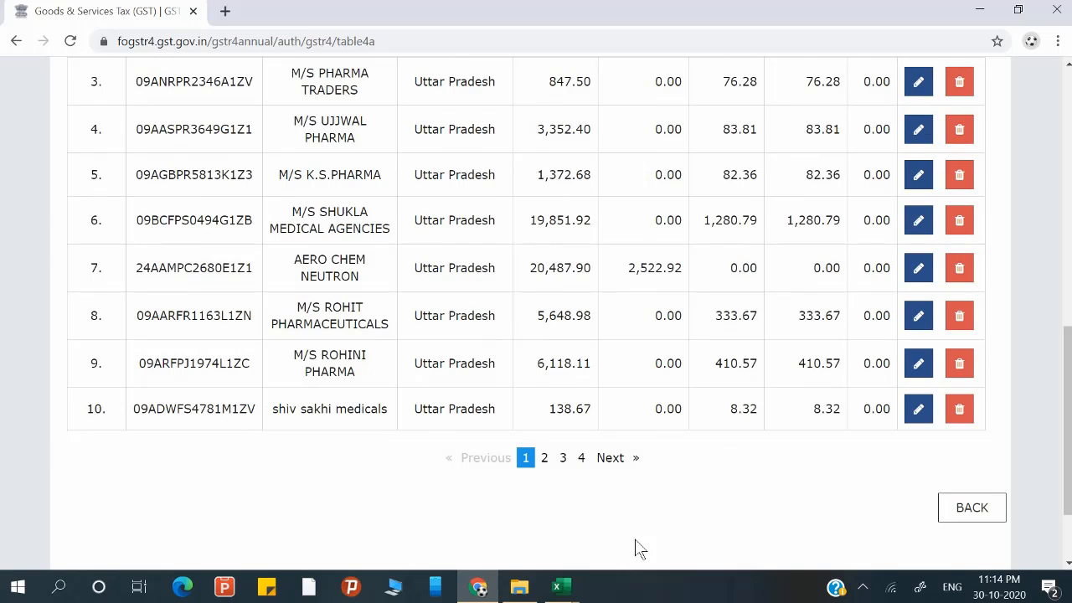
pyautogui.click(544, 458)
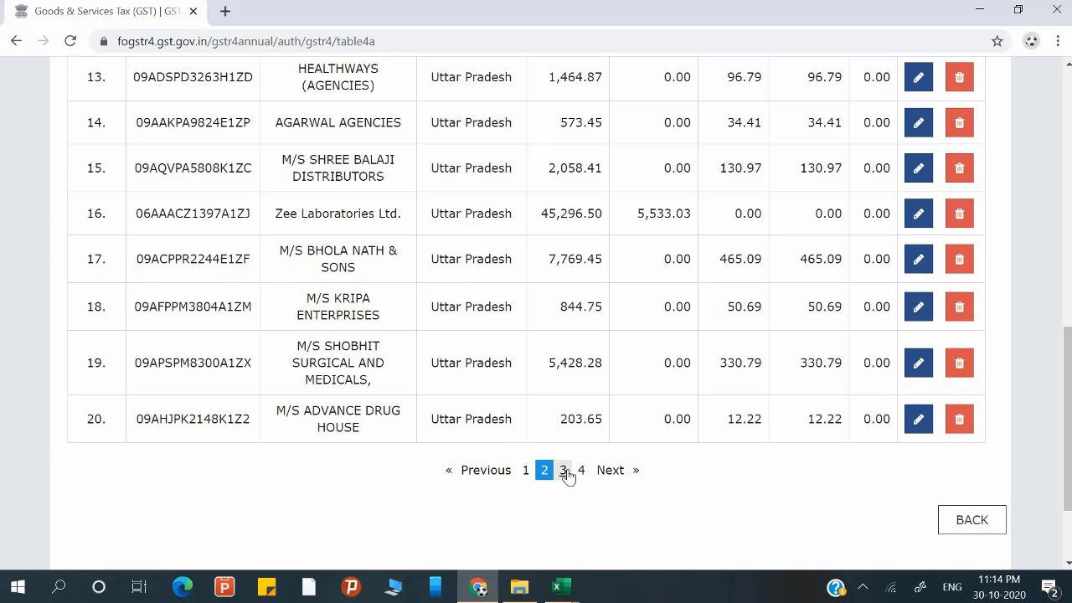
pyautogui.click(566, 471)
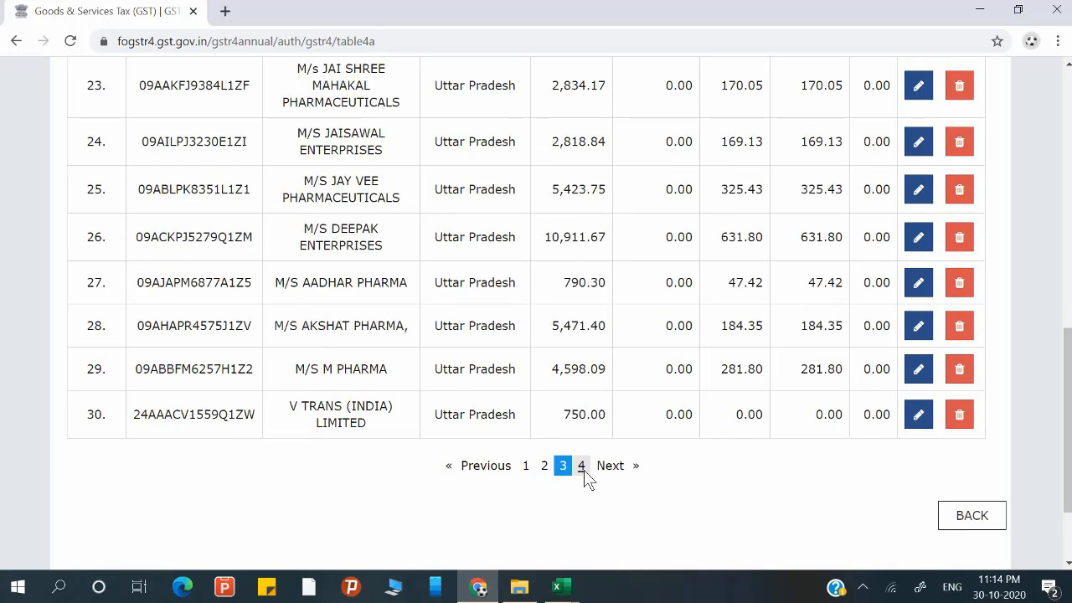
pyautogui.click(581, 471)
pyautogui.scroll(5, 435, 368)
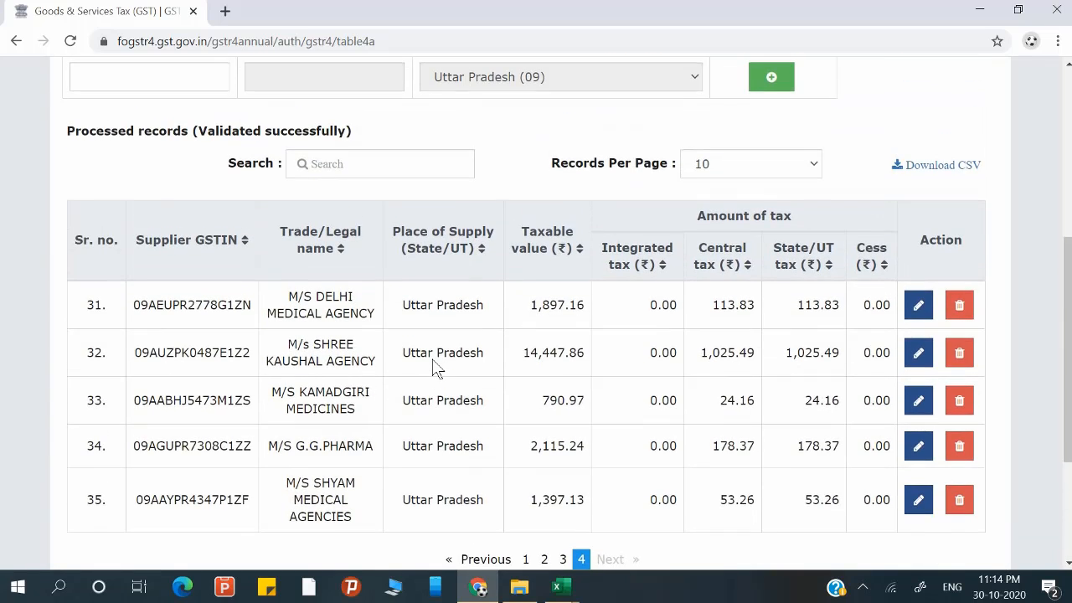
pyautogui.scroll(-3, 434, 358)
pyautogui.scroll(6, 434, 359)
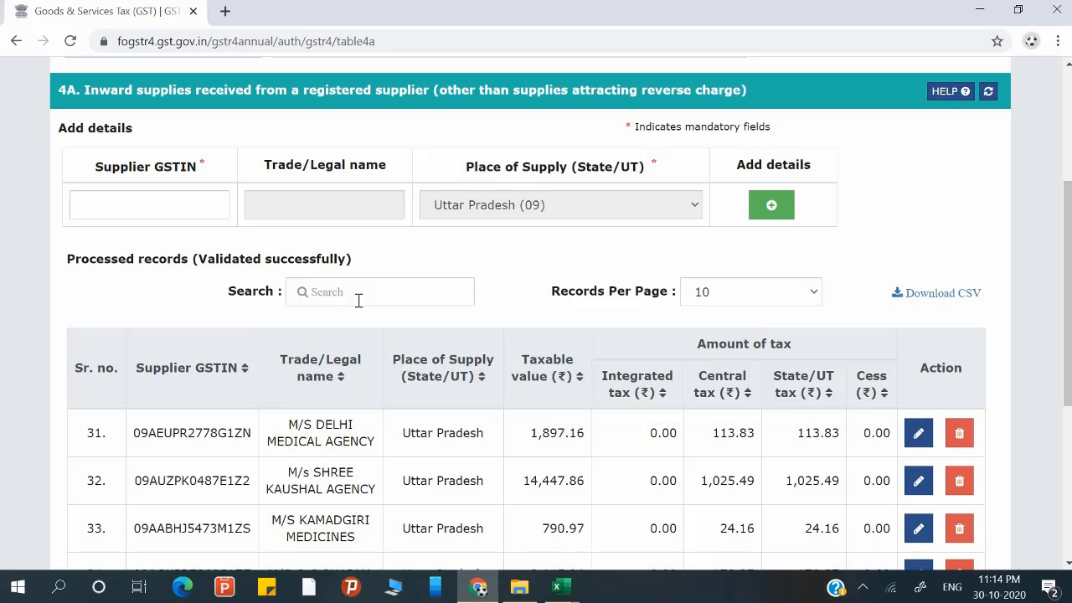
# Search the processed records for "shukl", and clear the search to list all suppliers again.
pyautogui.click(358, 300)
pyautogui.write('shukl')
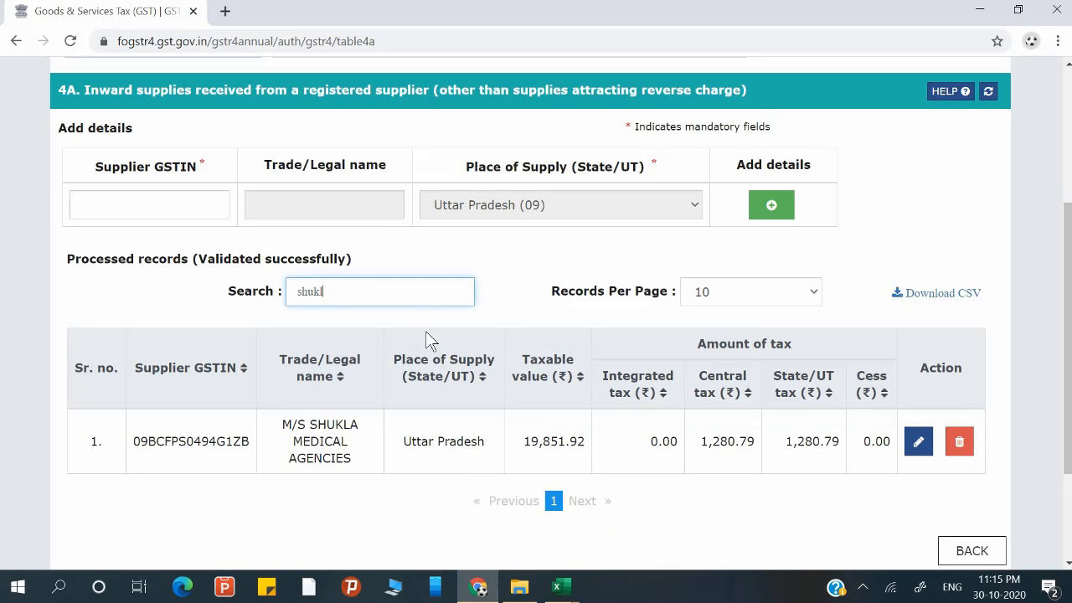
pyautogui.press('BackSpace')
pyautogui.press('BackSpace')
pyautogui.press('BackSpace')
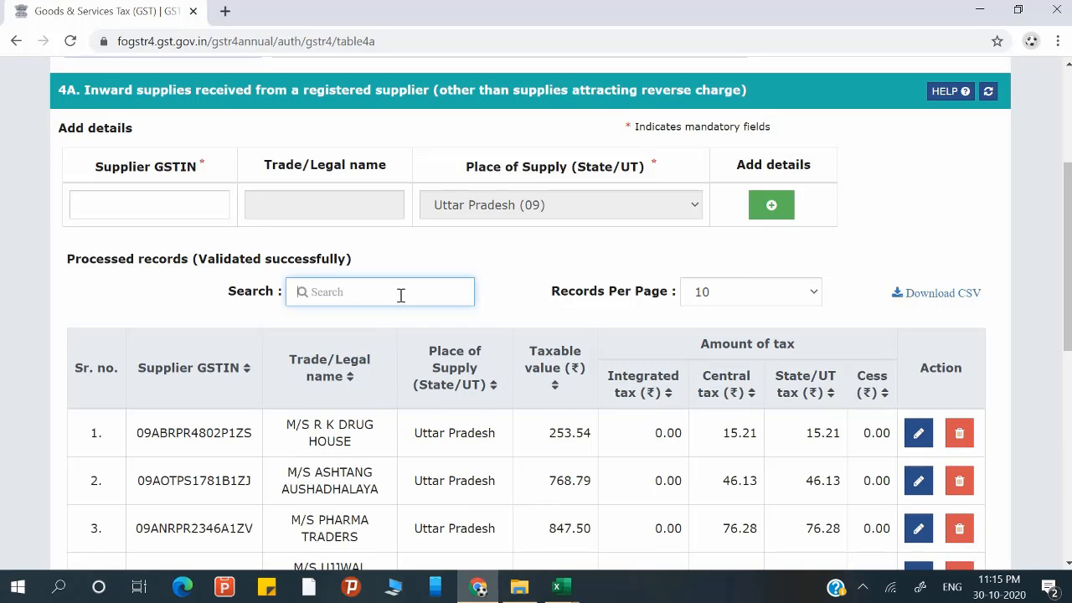
# Show 50 processed records per page and look through the whole supplier list.
pyautogui.click(708, 292)
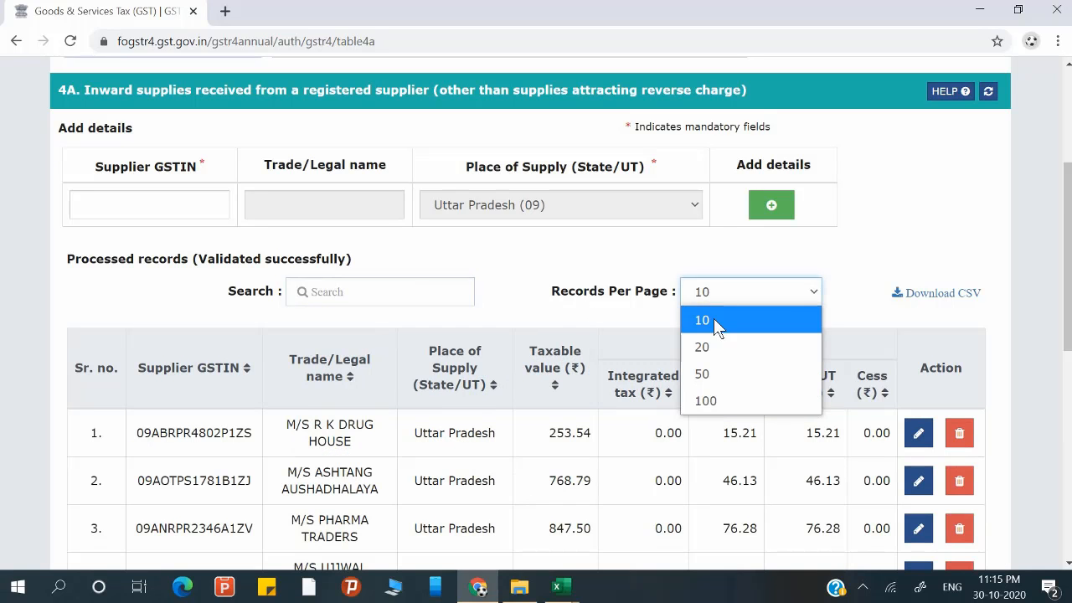
pyautogui.click(708, 376)
pyautogui.scroll(-15, 583, 402)
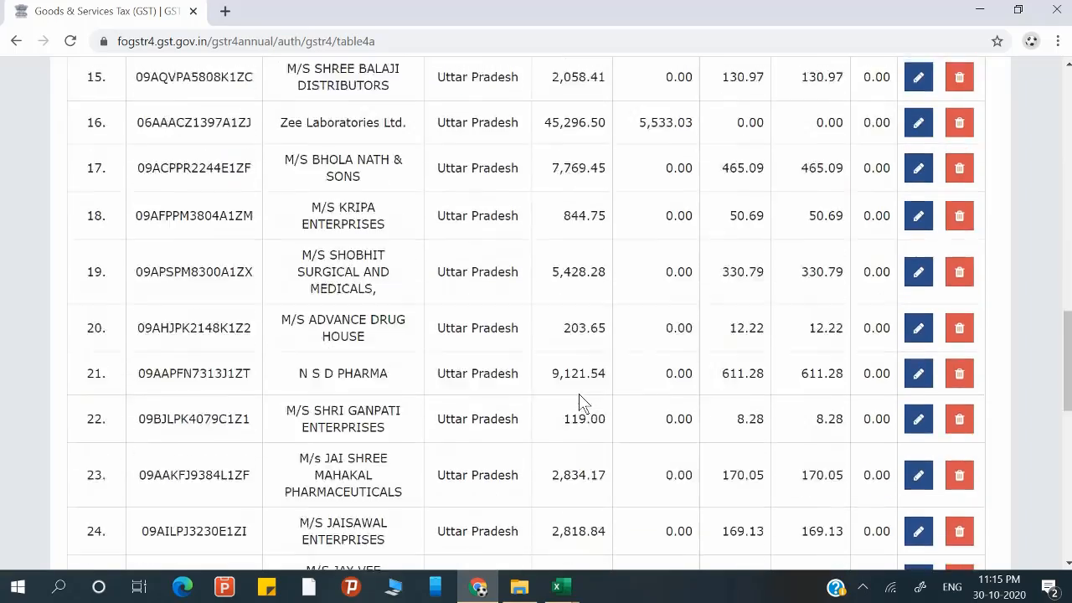
pyautogui.scroll(-5, 584, 402)
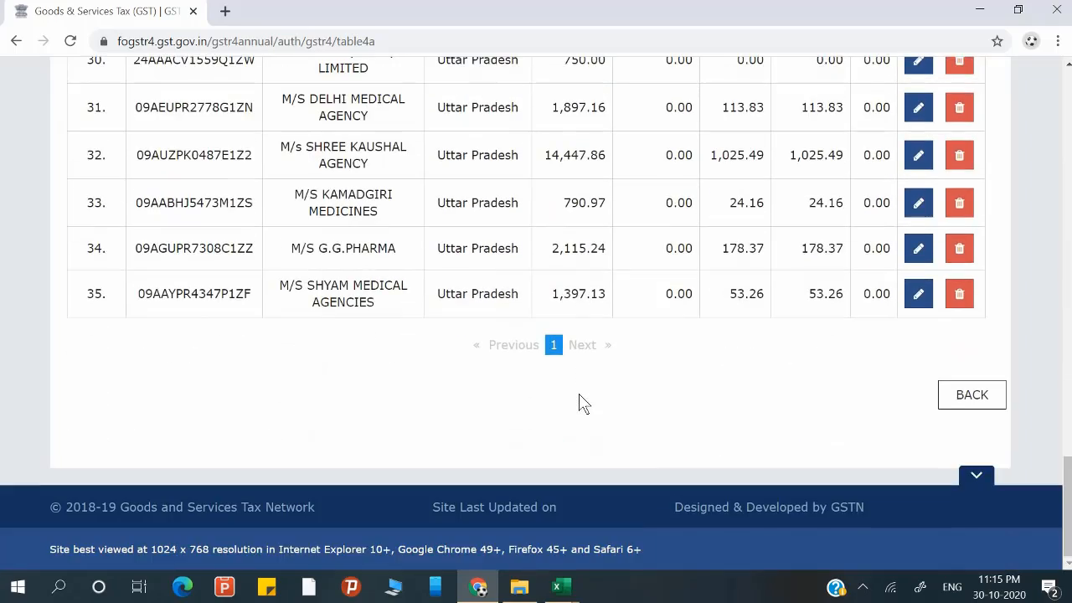
pyautogui.scroll(10, 584, 402)
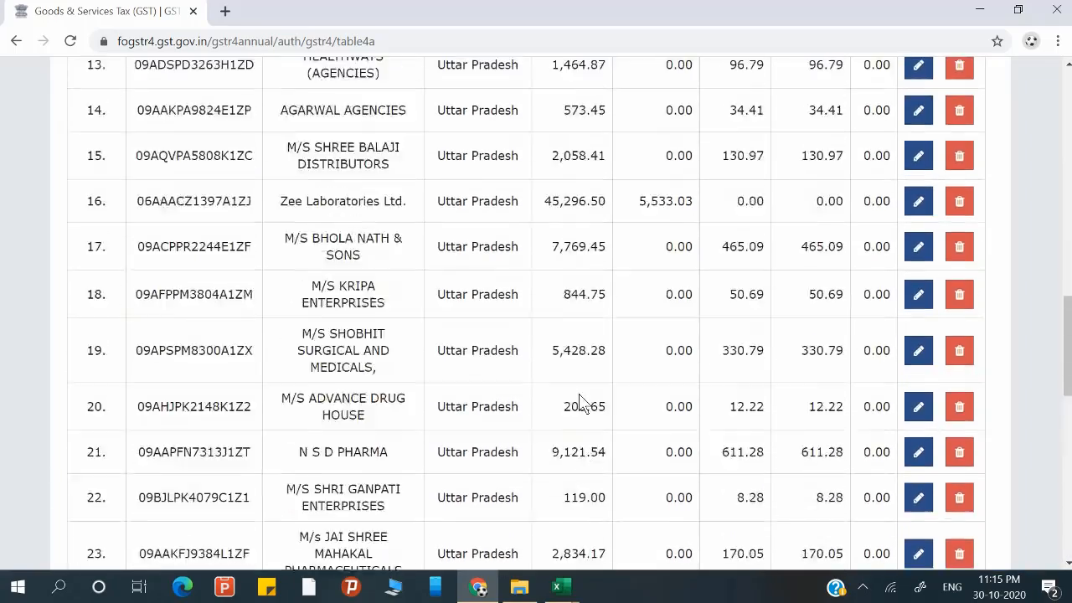
pyautogui.scroll(10, 584, 402)
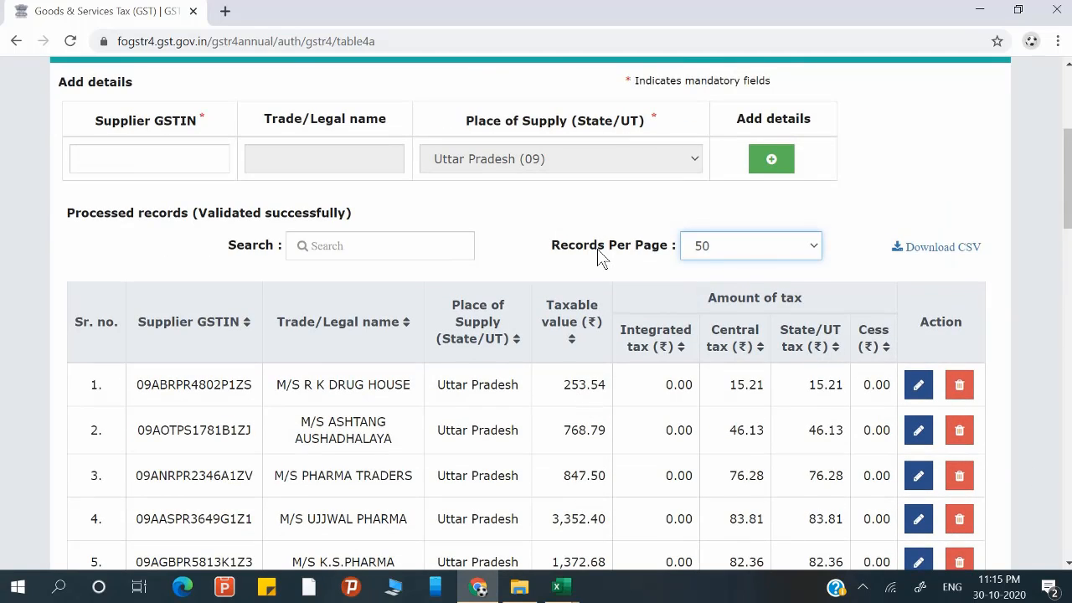
pyautogui.scroll(1, 601, 256)
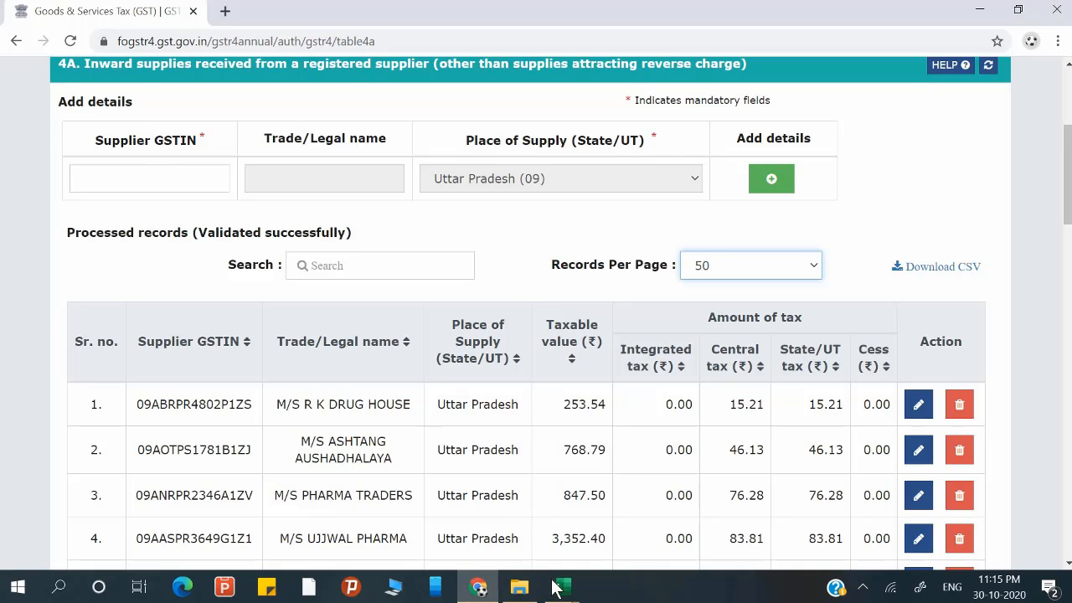
# Switch to the July to sept rasmi purchase workbook in Excel and select all entries in the Annual Return sheet's GSTIN column filter.
pyautogui.click(558, 587)
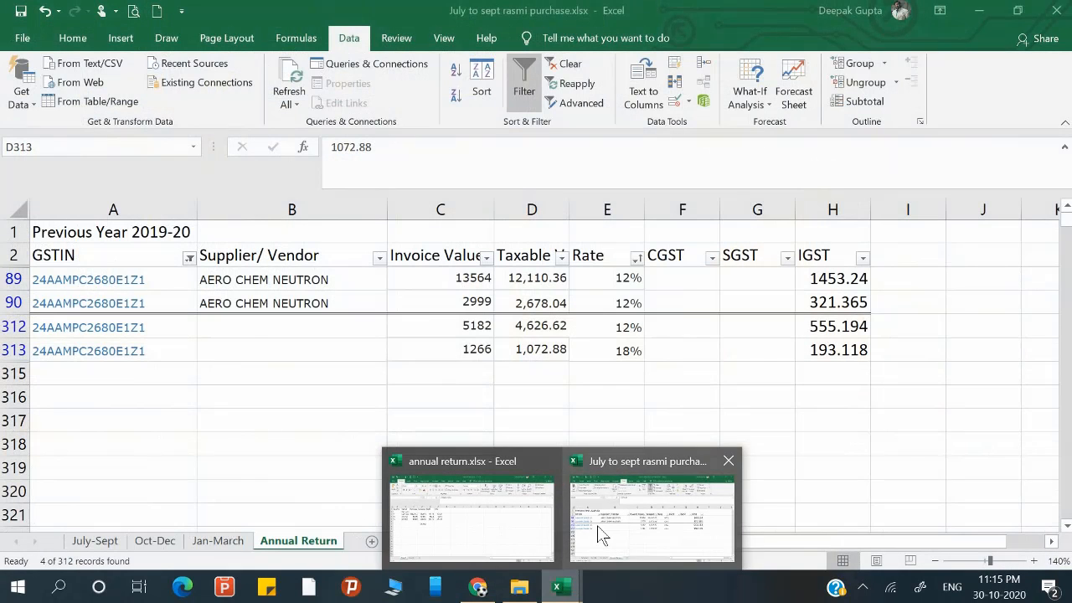
pyautogui.click(597, 525)
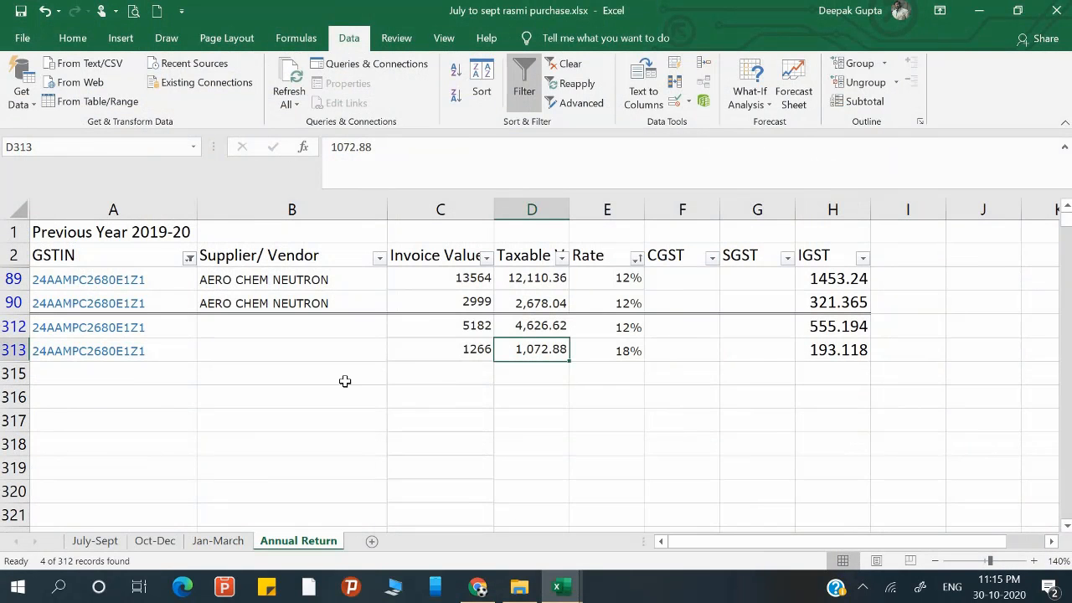
pyautogui.click(153, 402)
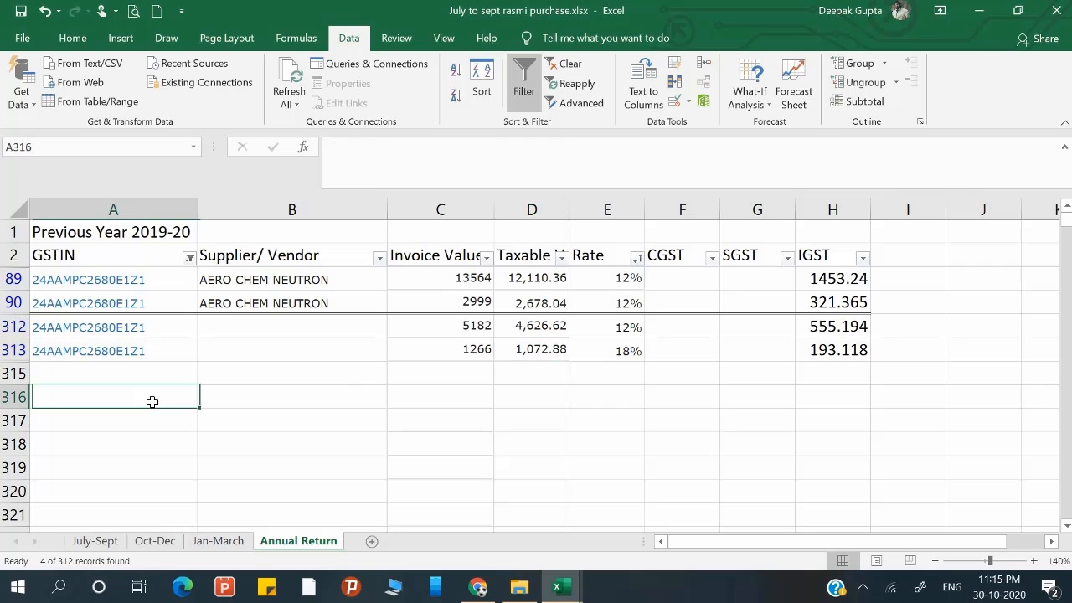
pyautogui.click(190, 259)
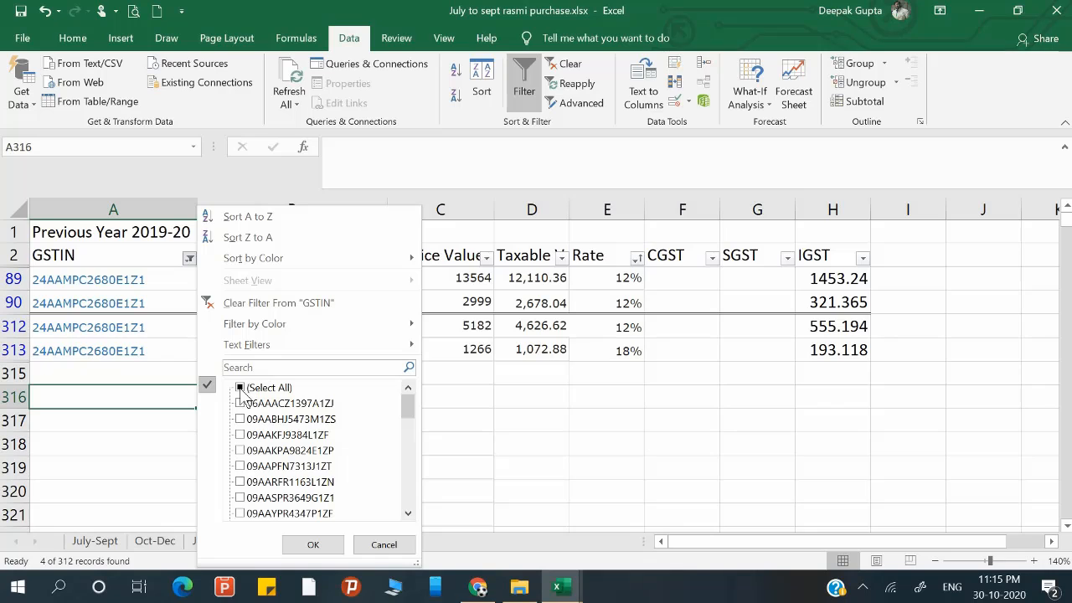
pyautogui.click(241, 389)
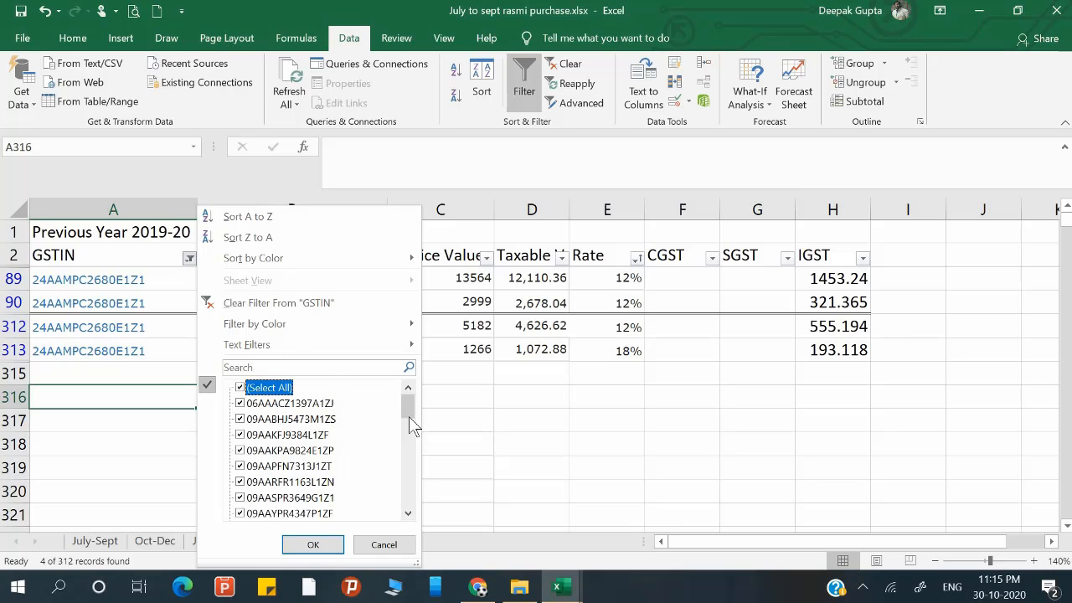
# Go through the supplier GSTINs in the filter list down to the blanks entry, to check them against the portal's processed records.
pyautogui.scroll(-2, 409, 416)
pyautogui.scroll(2, 407, 419)
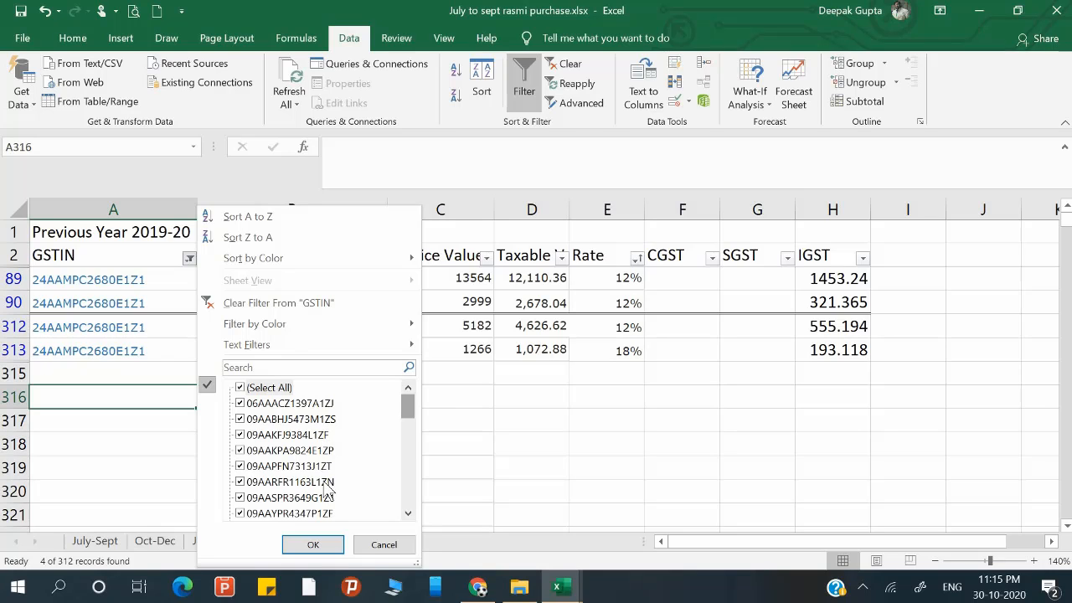
pyautogui.click(409, 514)
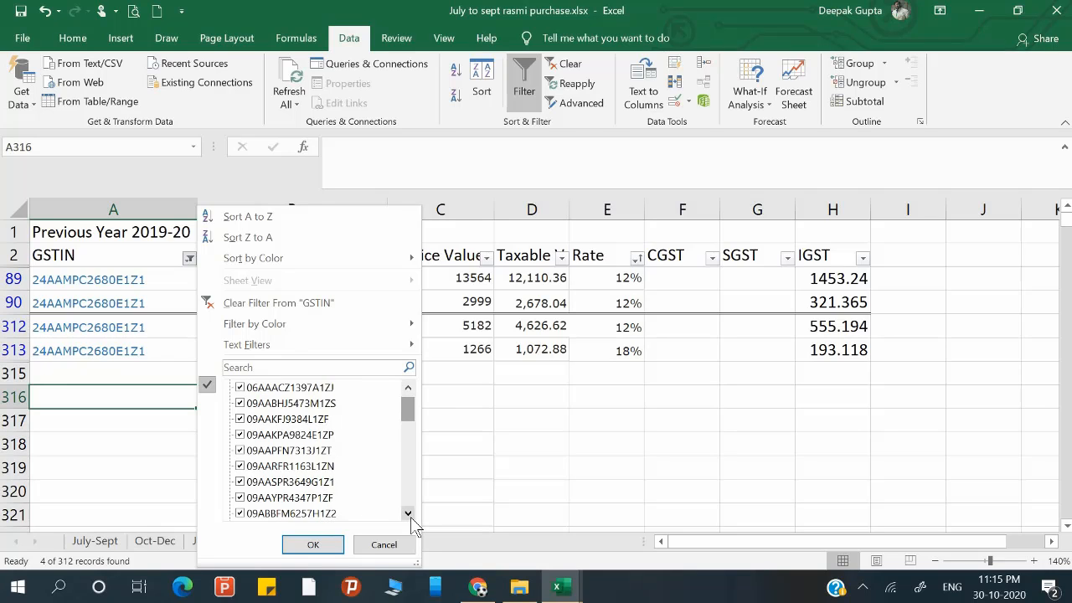
pyautogui.click(409, 513)
pyautogui.click(408, 514)
pyautogui.click(409, 513)
pyautogui.click(409, 513)
pyautogui.click(409, 513)
pyautogui.click(409, 514)
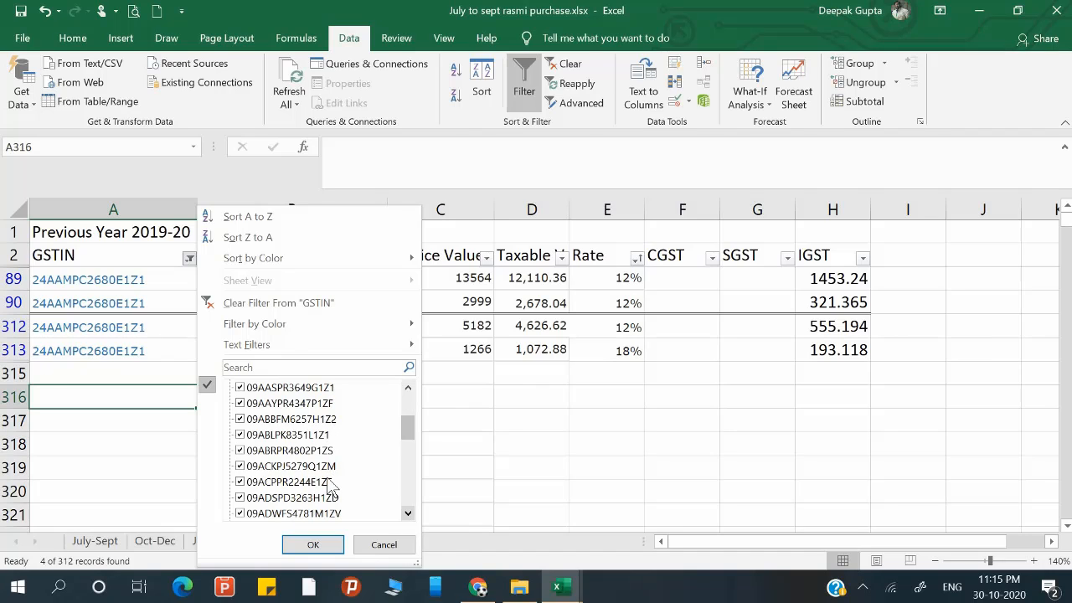
pyautogui.click(407, 513)
pyautogui.click(407, 514)
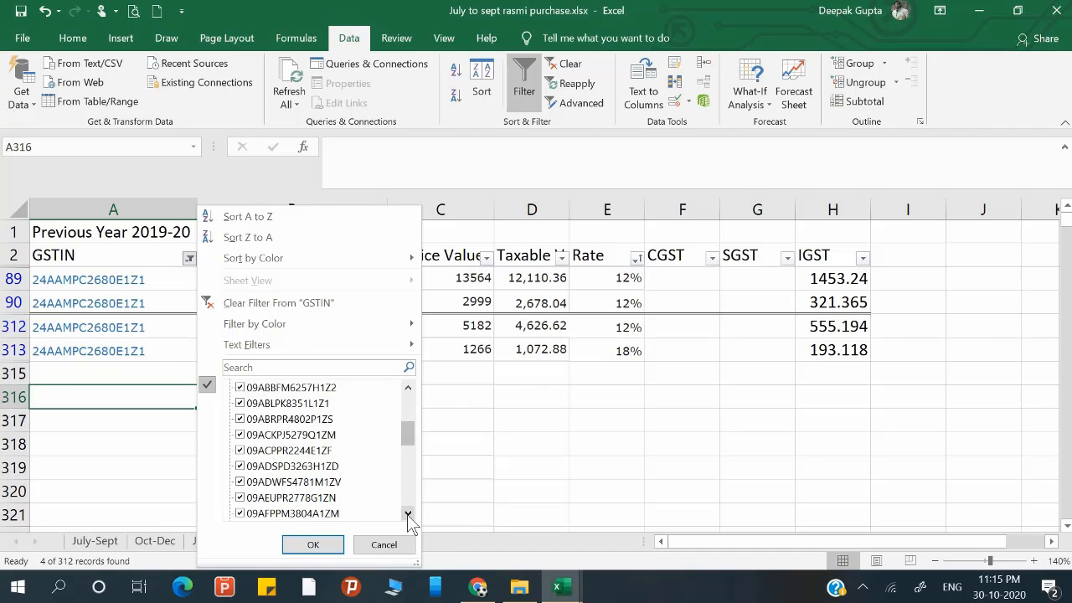
pyautogui.click(408, 513)
pyautogui.click(408, 513)
pyautogui.click(408, 513)
pyautogui.click(408, 514)
pyautogui.click(408, 514)
pyautogui.click(408, 514)
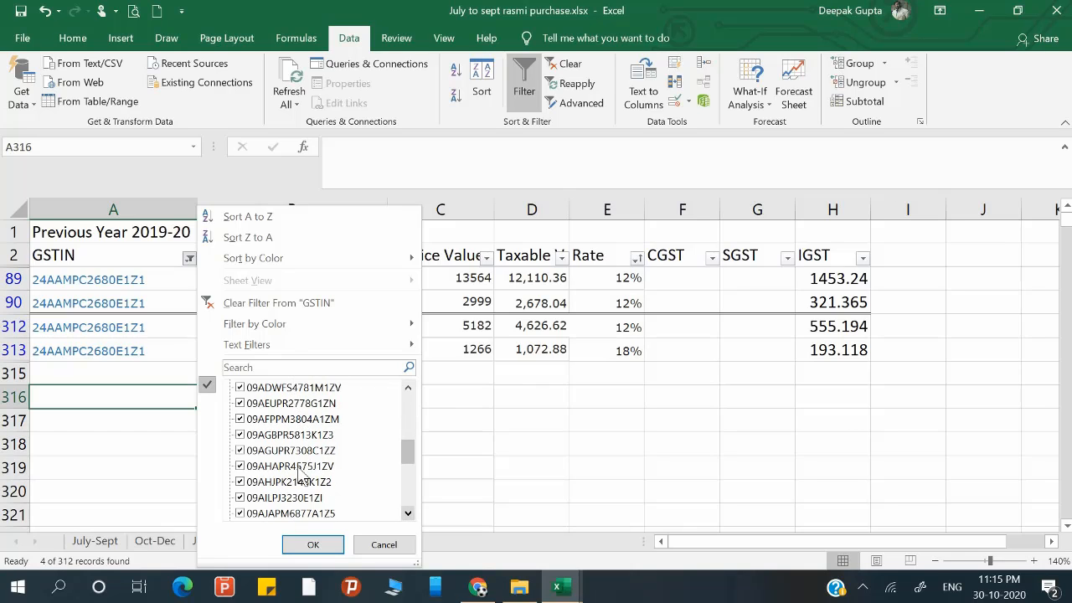
pyautogui.click(408, 514)
pyautogui.click(408, 513)
pyautogui.click(408, 513)
pyautogui.click(408, 513)
pyautogui.click(408, 514)
pyautogui.click(408, 514)
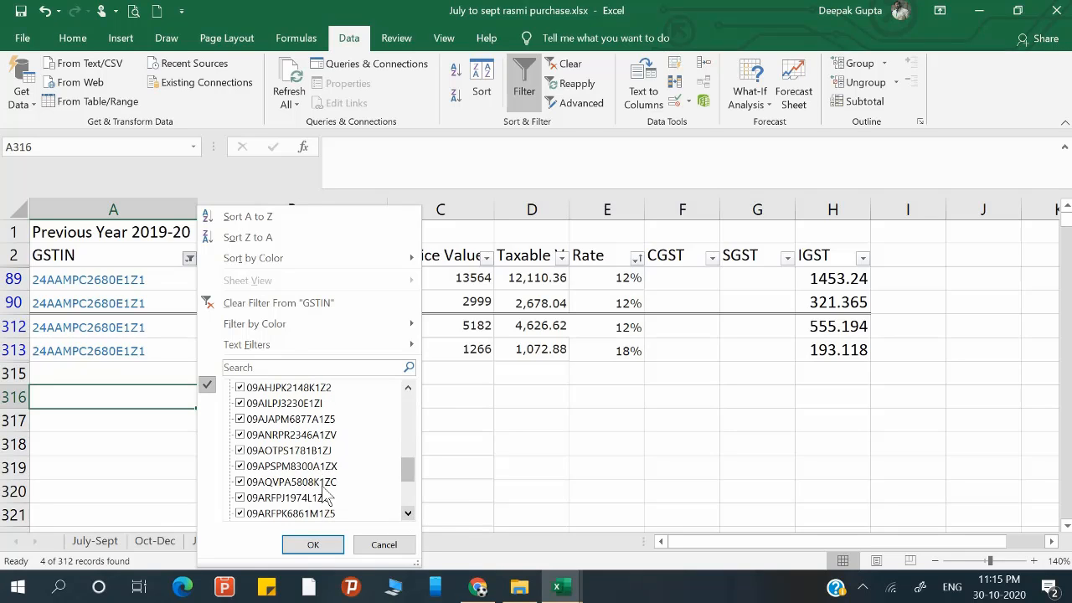
pyautogui.click(409, 513)
pyautogui.click(409, 514)
pyautogui.click(409, 513)
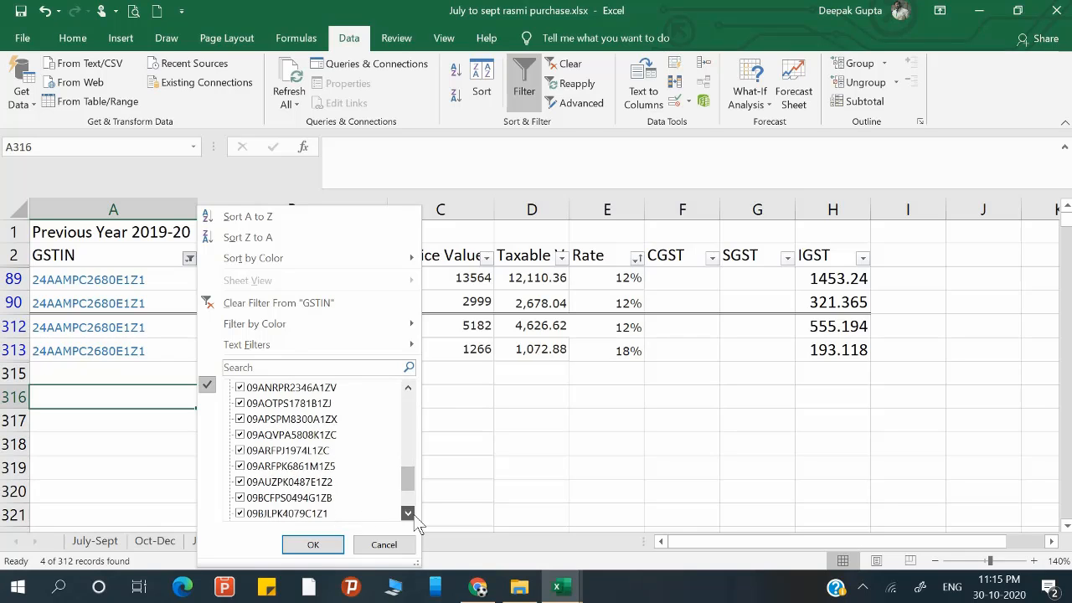
pyautogui.click(409, 513)
pyautogui.click(409, 513)
pyautogui.click(409, 513)
pyautogui.click(316, 435)
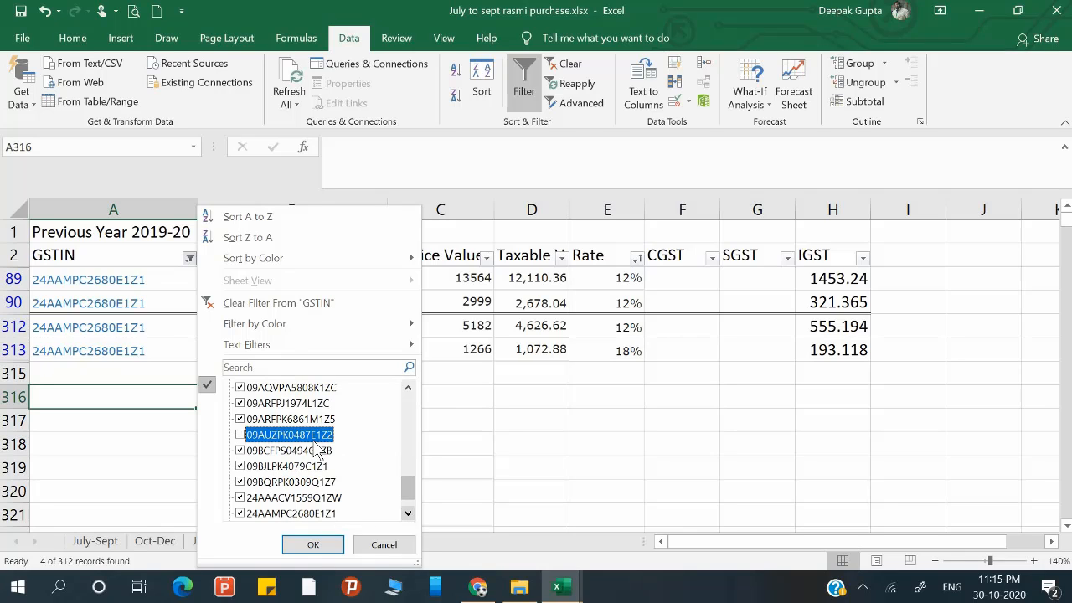
pyautogui.click(318, 450)
pyautogui.click(316, 449)
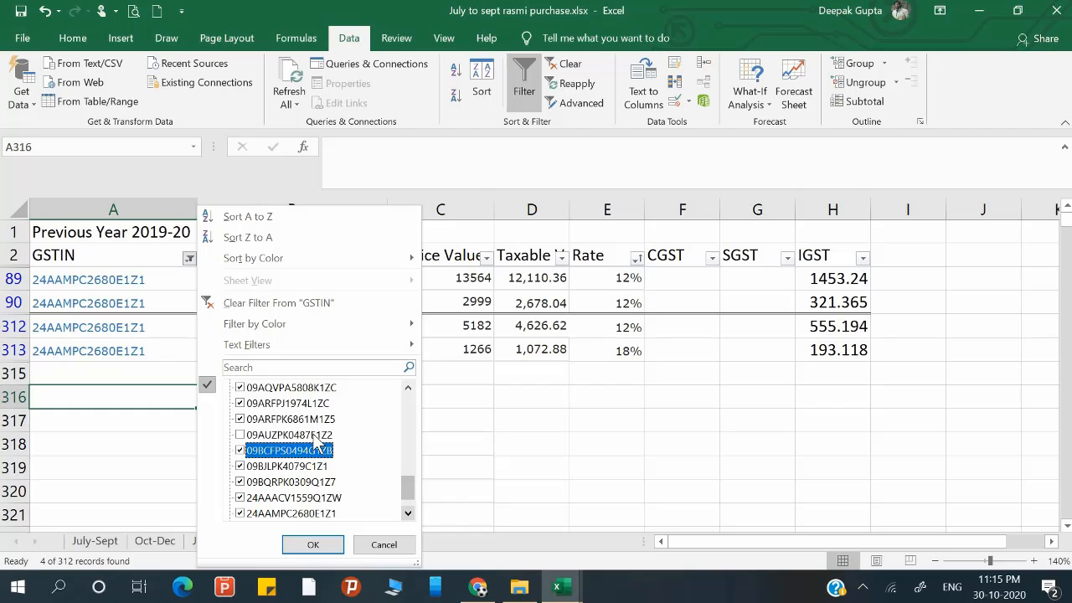
pyautogui.click(317, 435)
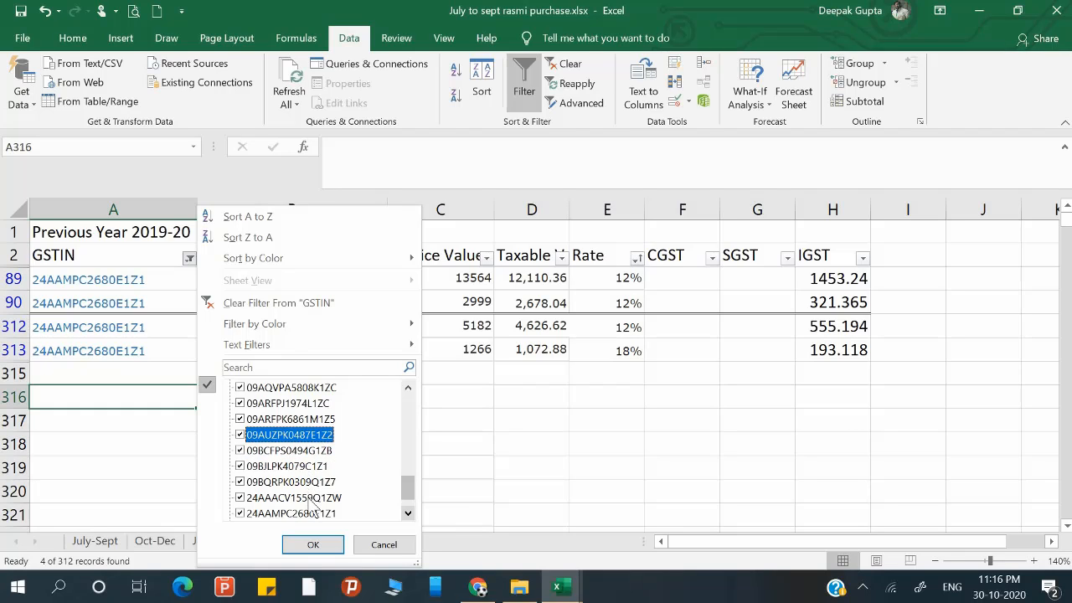
pyautogui.scroll(-2, 407, 512)
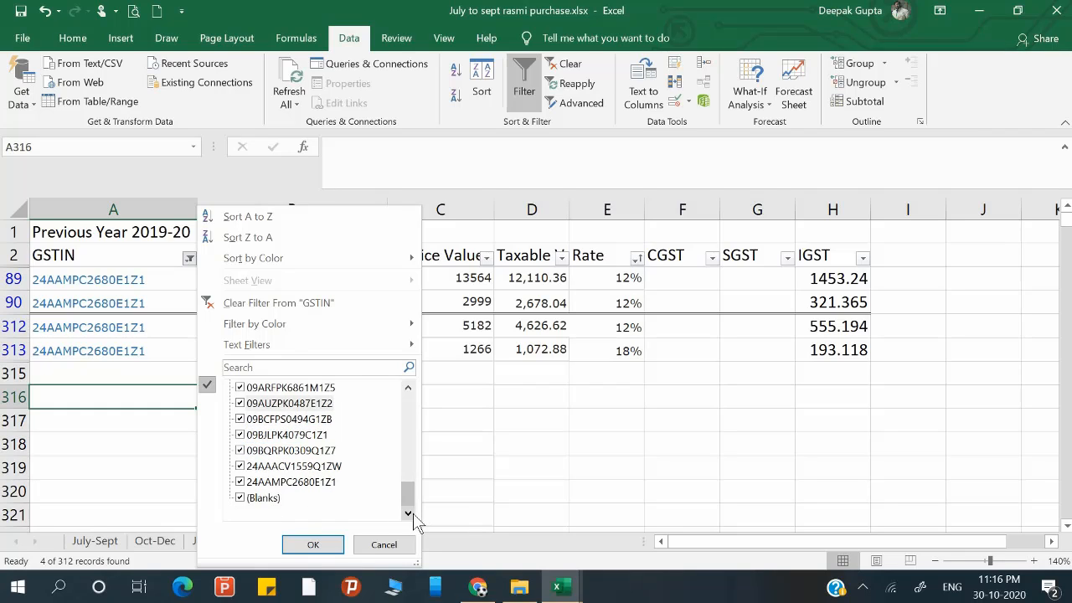
# Close the GSTIN filter list without changing it and switch to the GST portal in Chrome.
pyautogui.click(384, 546)
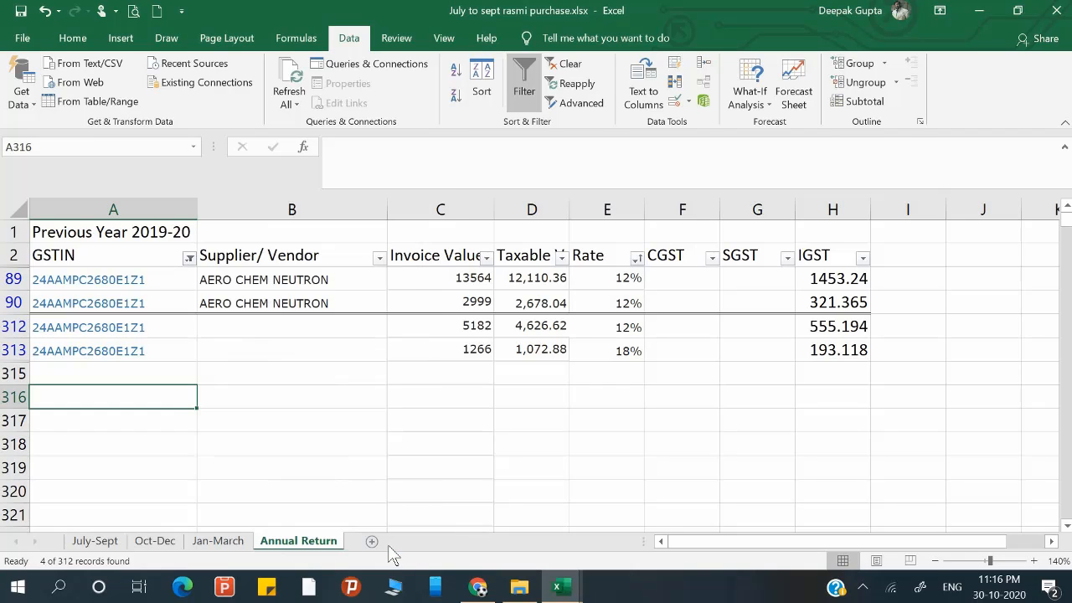
pyautogui.click(315, 365)
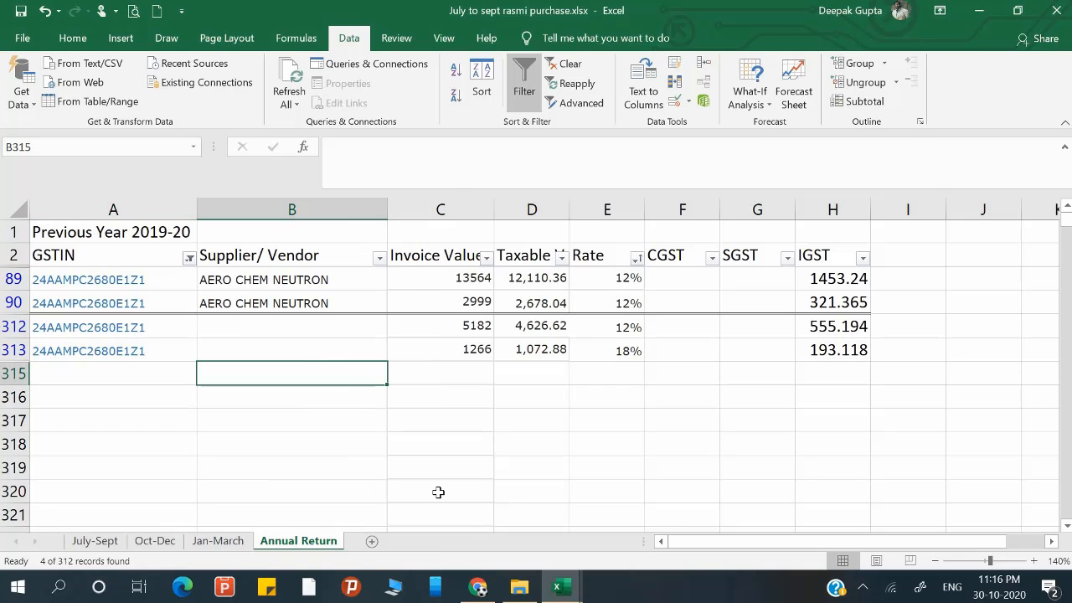
pyautogui.click(478, 587)
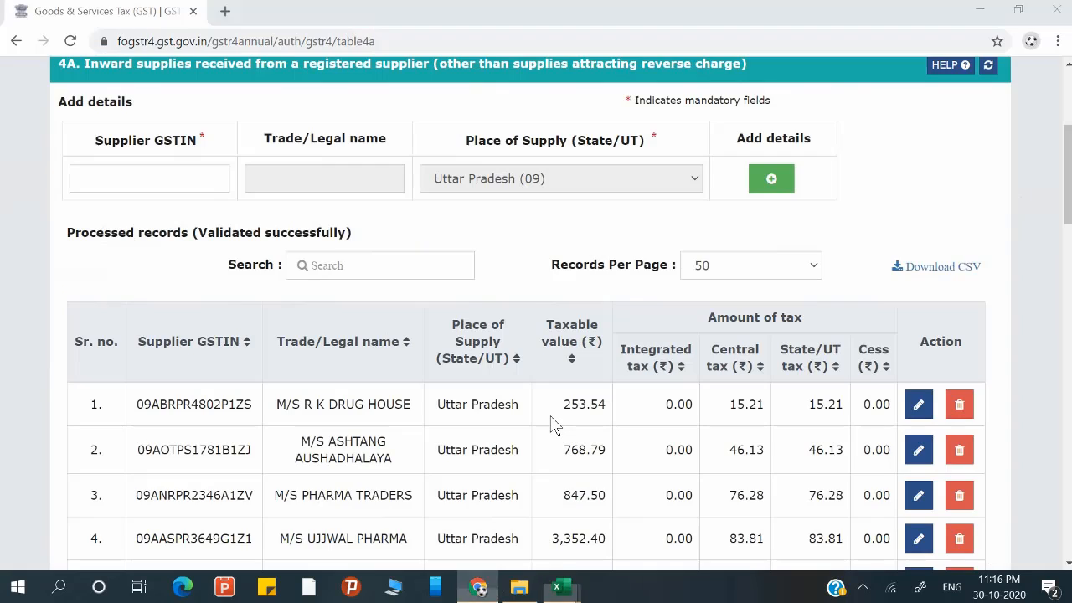
# Refresh table 4A and review its processed supplier records.
pyautogui.scroll(2, 634, 321)
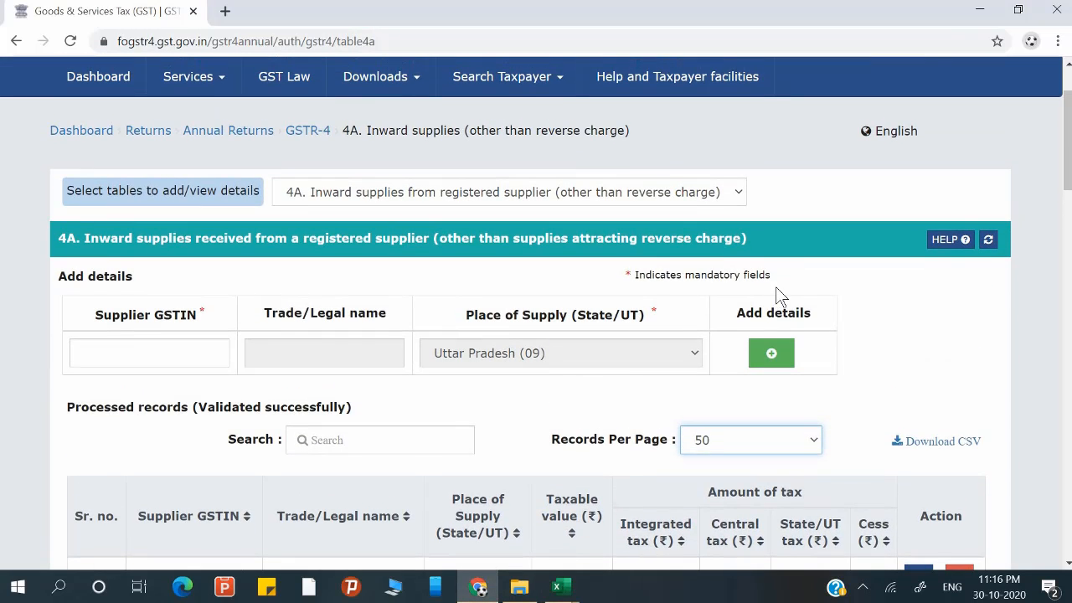
pyautogui.click(988, 241)
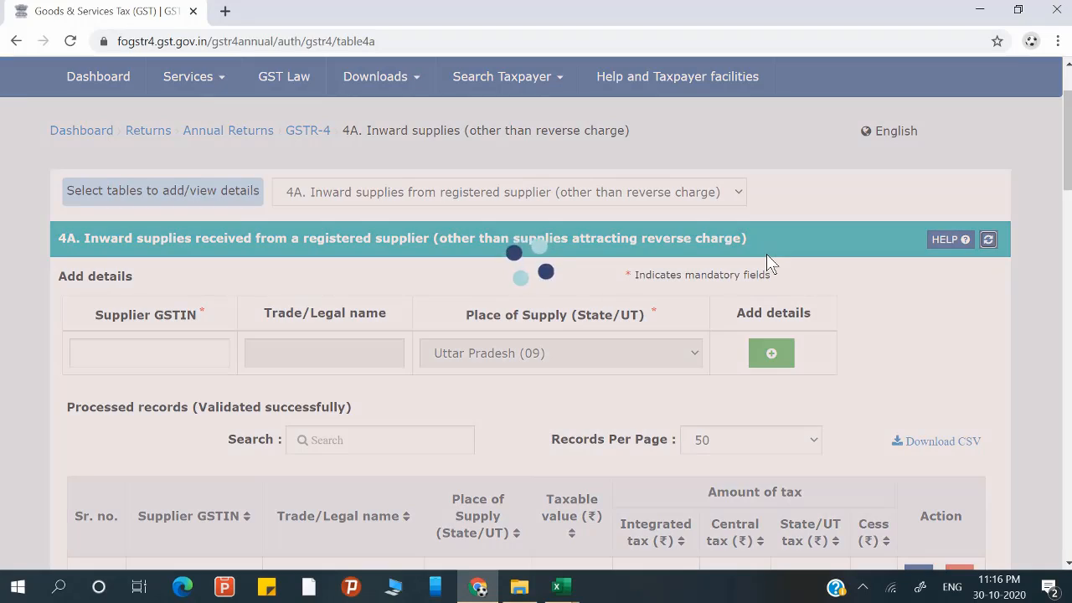
pyautogui.scroll(-2, 768, 260)
pyautogui.scroll(-4, 770, 262)
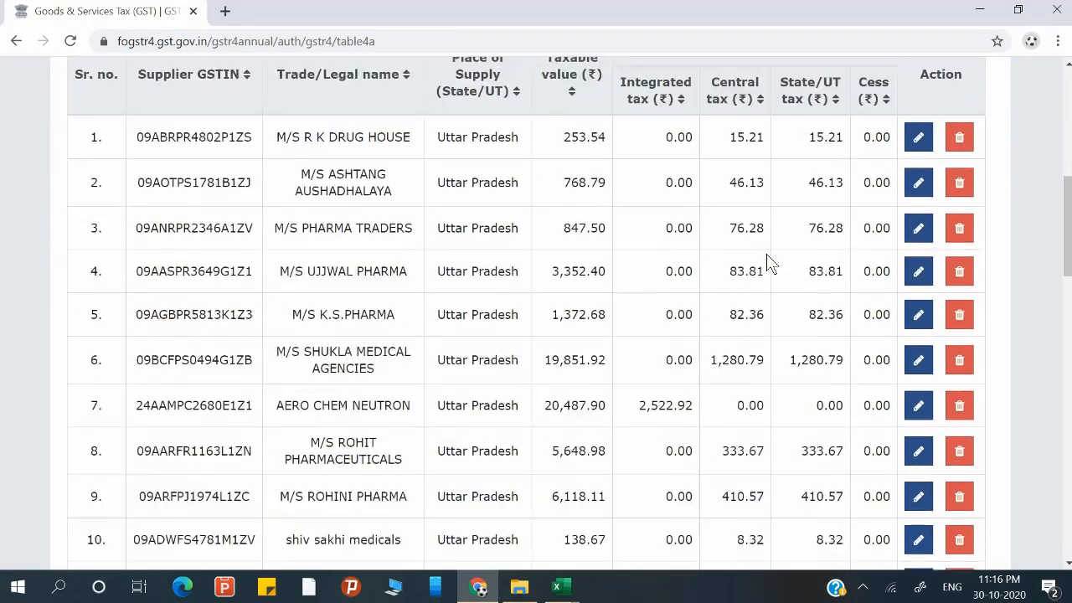
pyautogui.scroll(5, 771, 262)
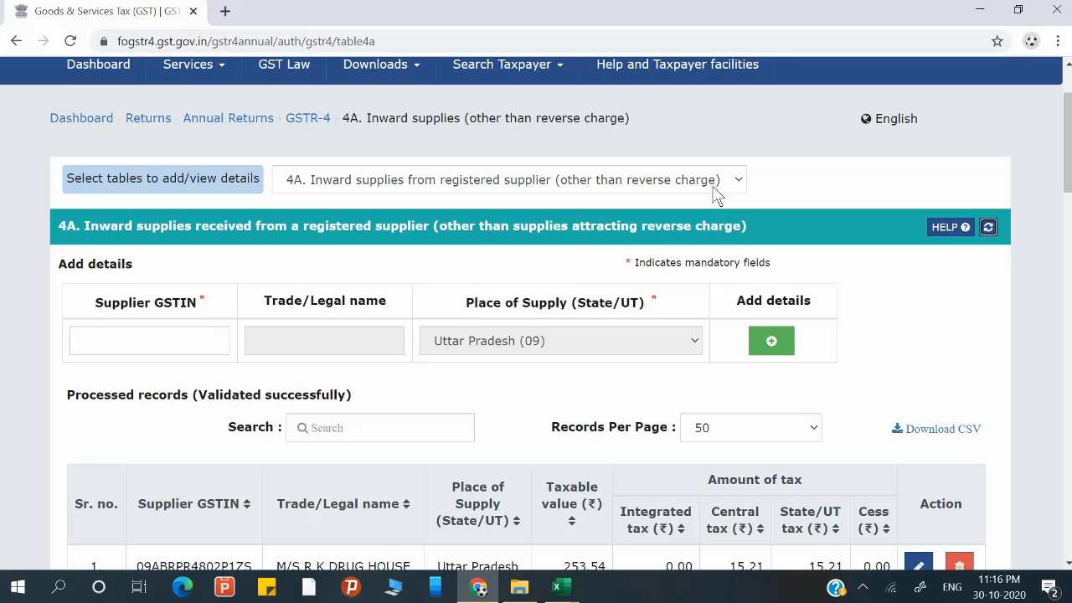
# Check which return tables are available, keeping table 4A selected, and look through the rest of its supplier records.
pyautogui.click(716, 186)
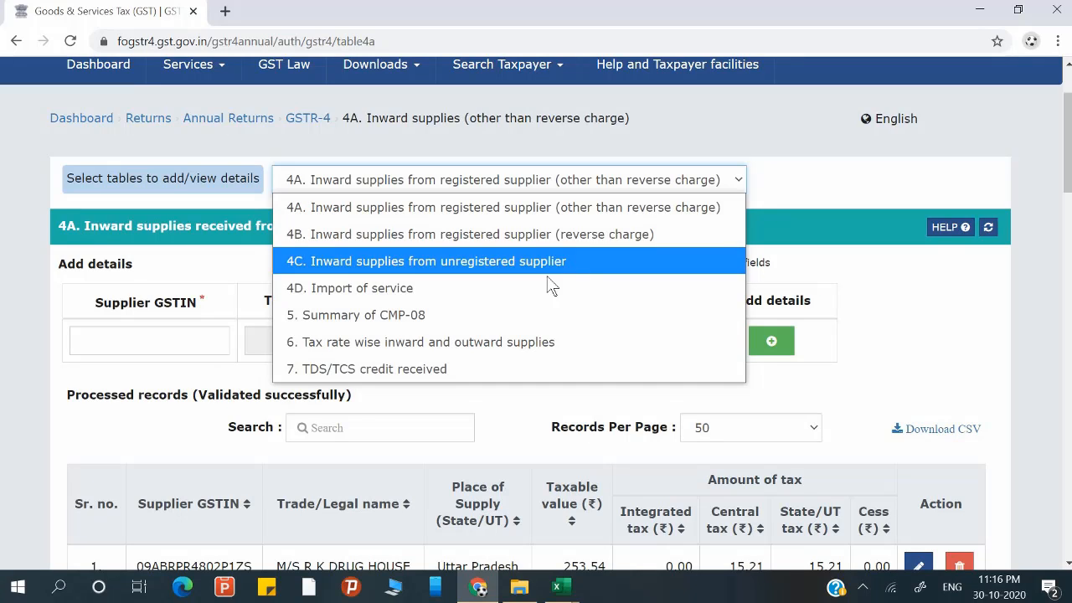
pyautogui.click(869, 291)
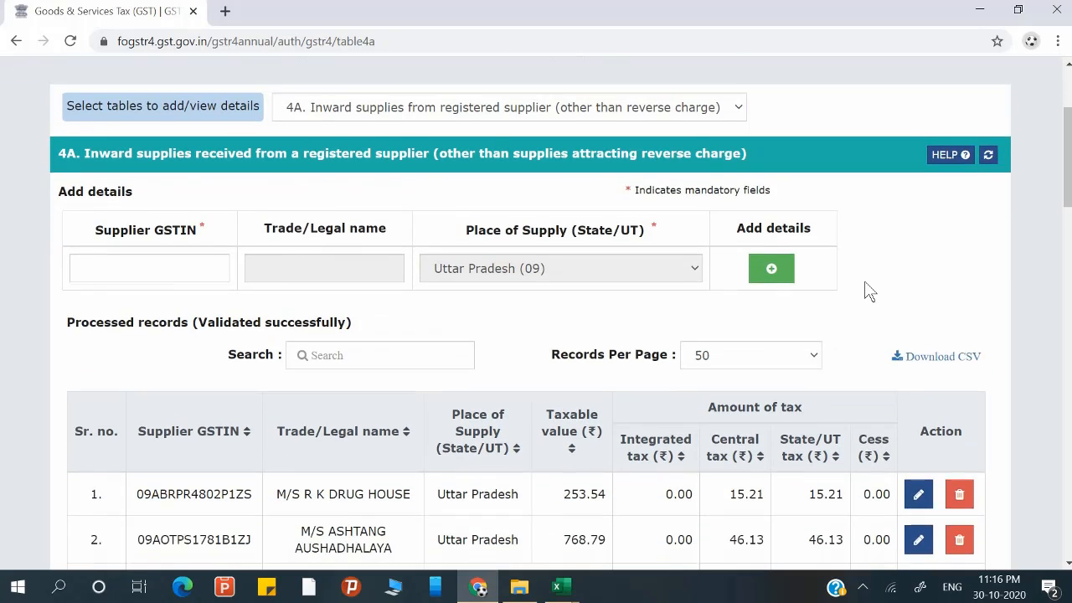
pyautogui.scroll(-20, 801, 269)
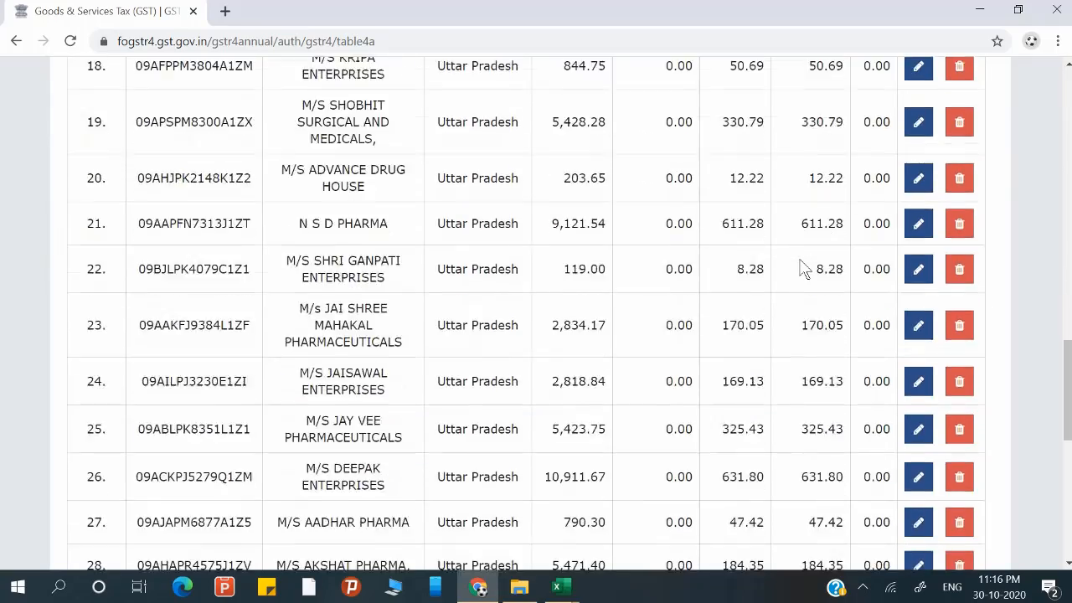
pyautogui.scroll(20, 801, 269)
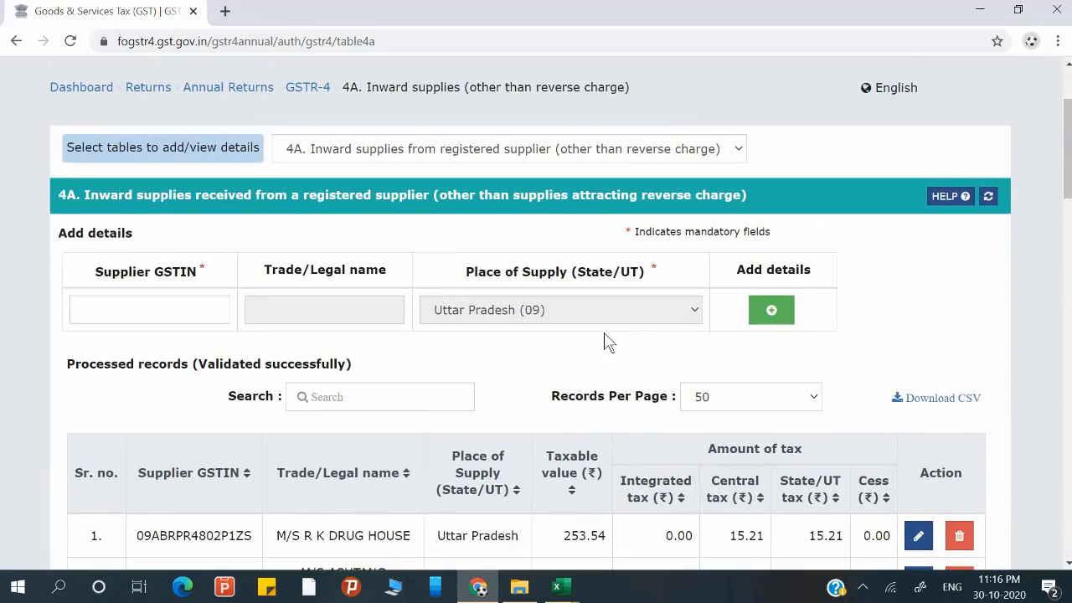
pyautogui.scroll(2, 604, 332)
pyautogui.scroll(-2, 604, 333)
# Open table 4B, Inward supplies from registered supplier (reverse charge), and view its entry section.
pyautogui.click(597, 153)
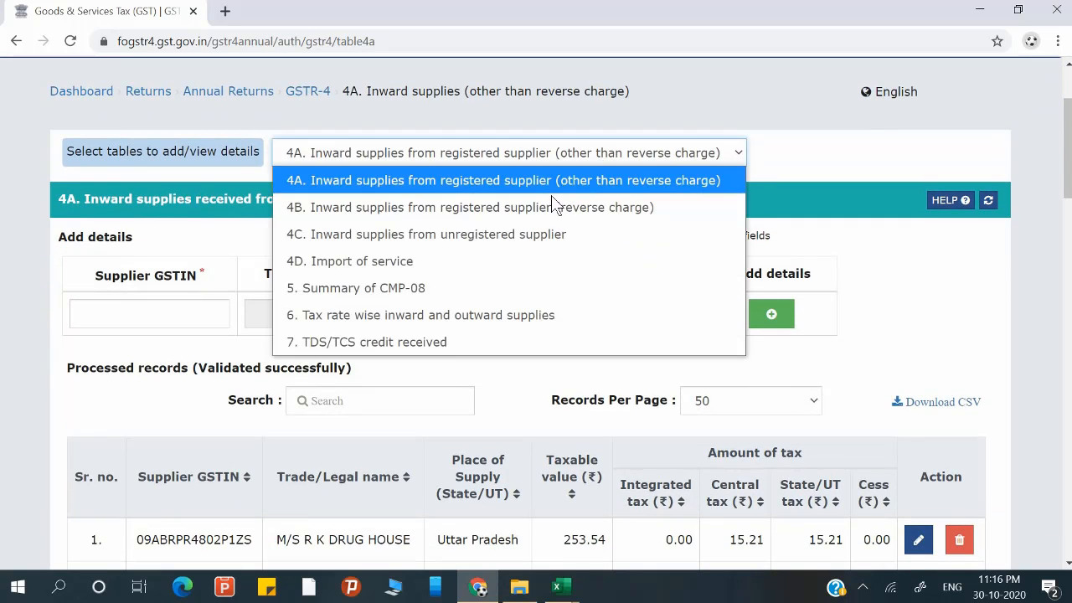
pyautogui.click(543, 208)
pyautogui.scroll(-2, 550, 318)
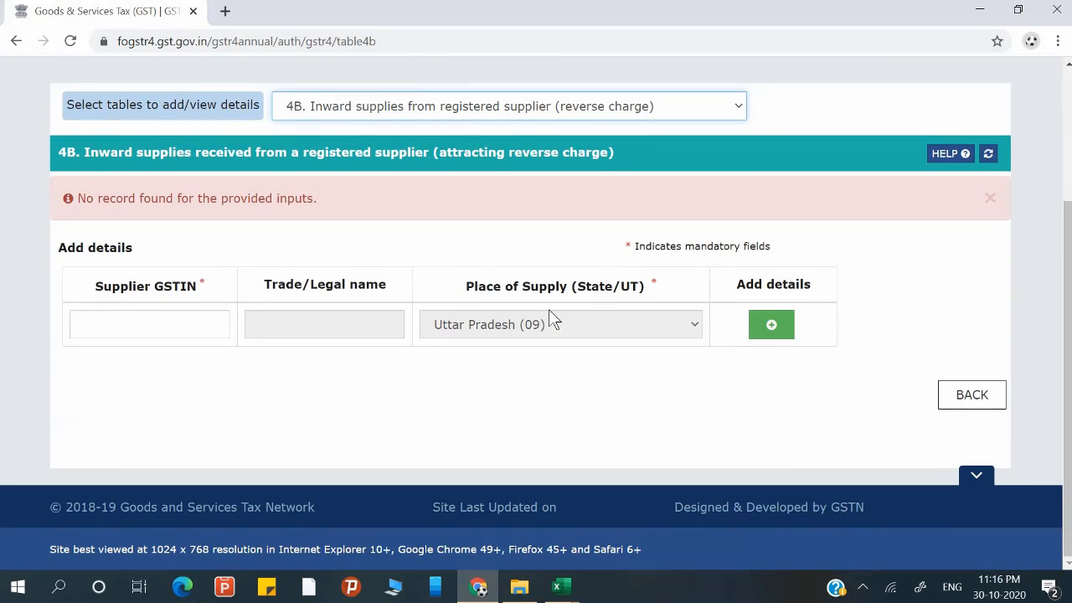
# Open table 4C, Inward supplies from unregistered supplier, and view its entry section.
pyautogui.scroll(2, 414, 276)
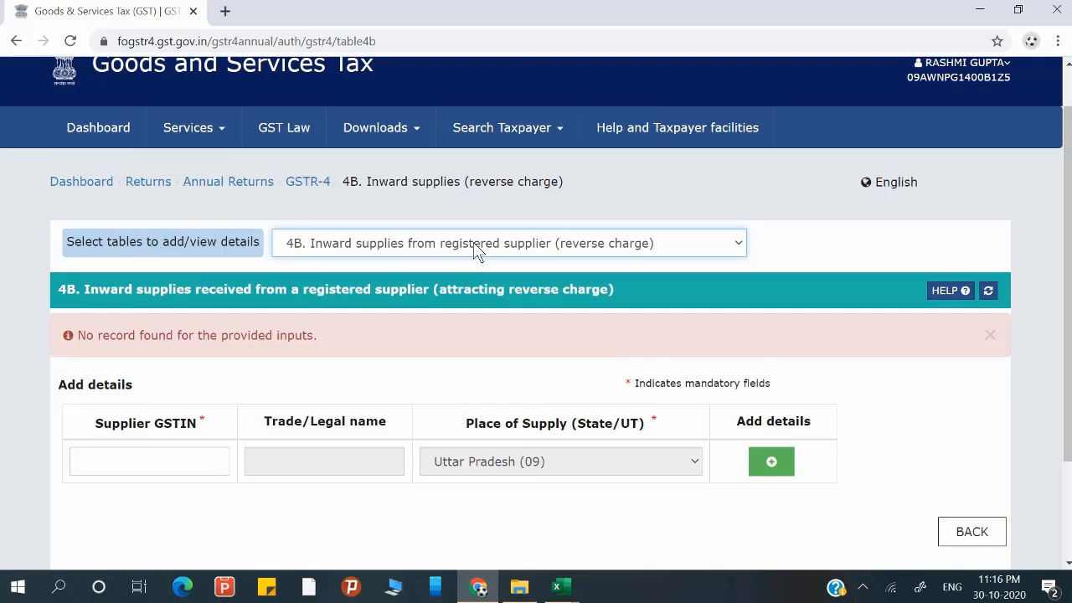
pyautogui.click(472, 247)
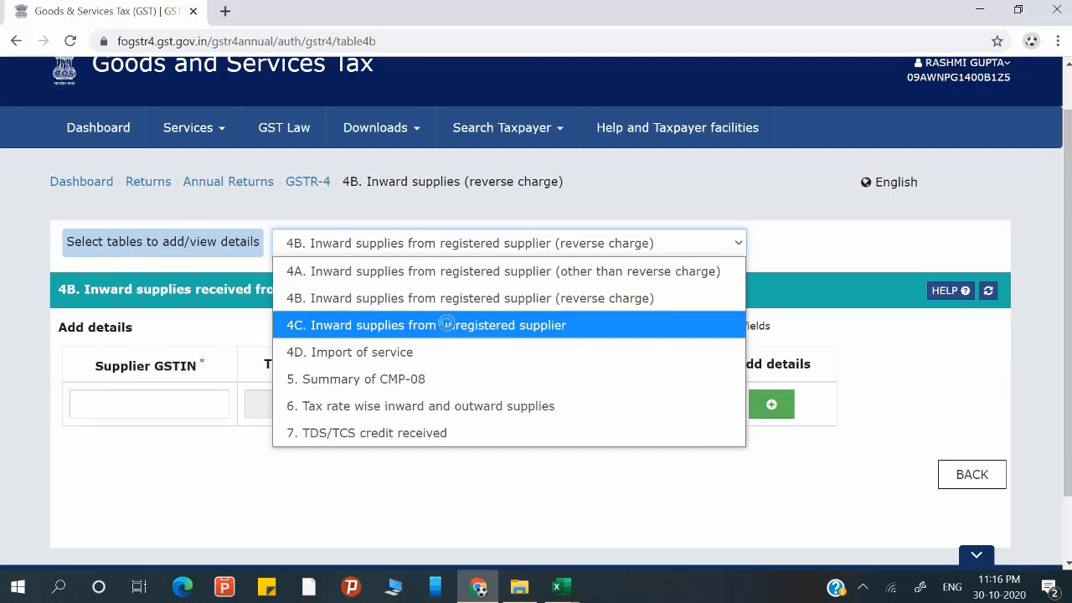
pyautogui.click(449, 331)
pyautogui.scroll(-2, 449, 331)
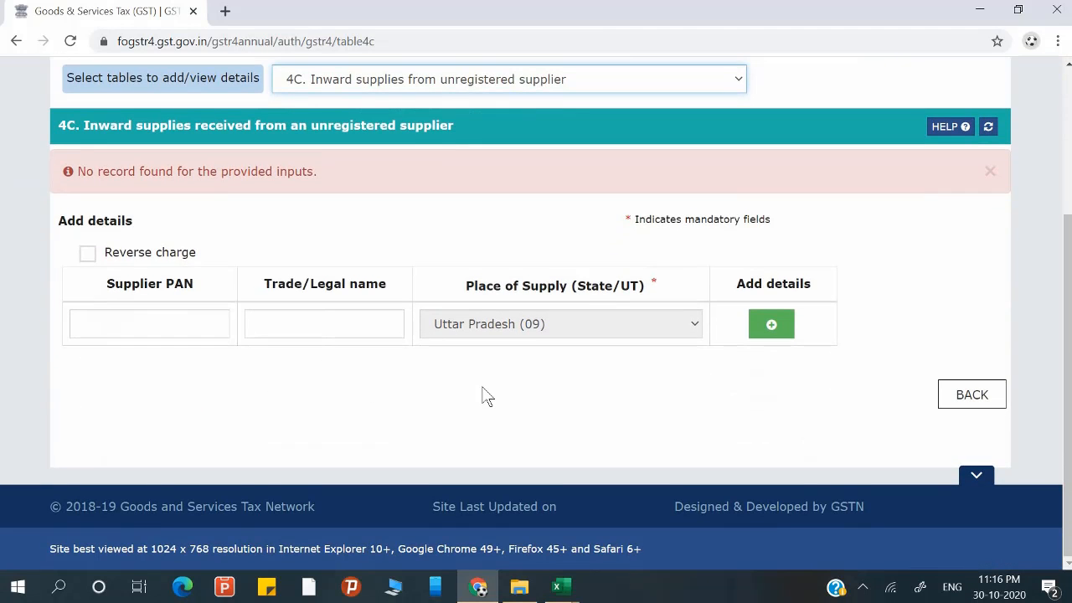
# Open table 4D, Import of service, and view its entry section.
pyautogui.scroll(1, 477, 394)
pyautogui.scroll(1, 491, 258)
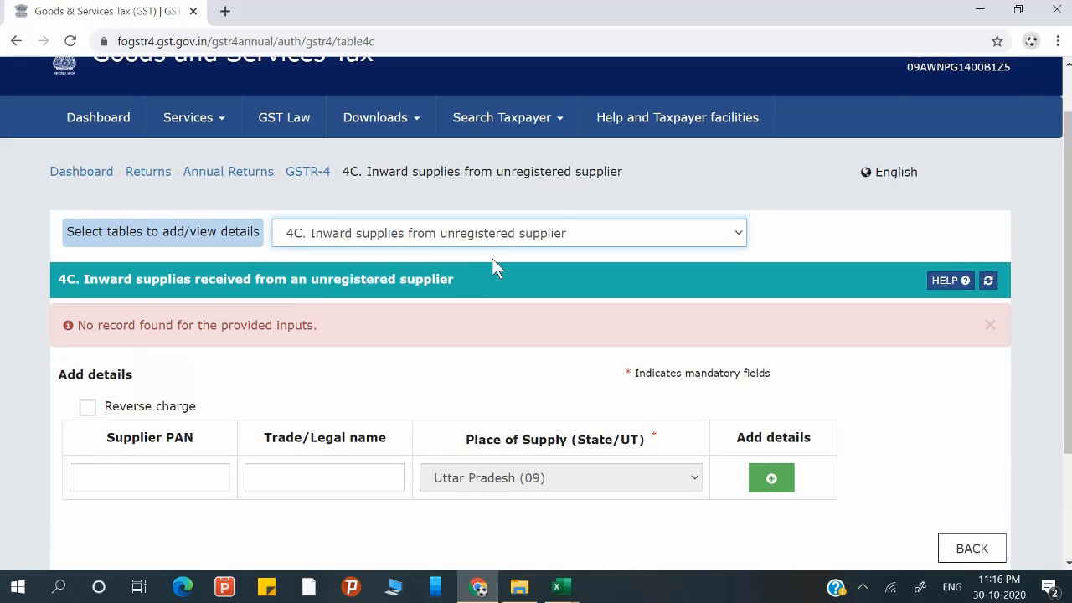
pyautogui.click(499, 243)
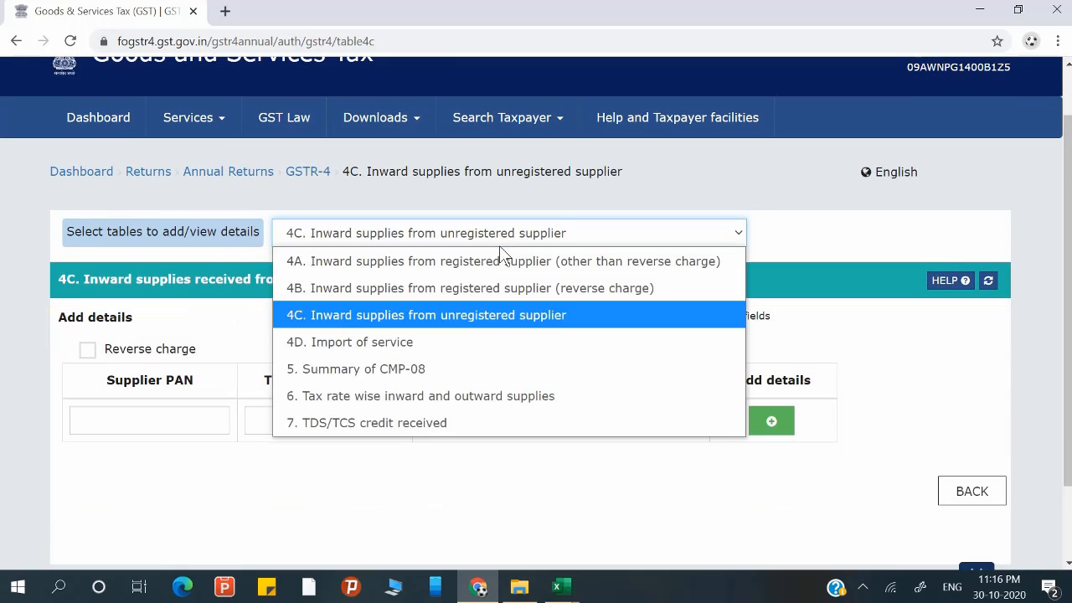
pyautogui.click(450, 350)
pyautogui.scroll(-2, 451, 350)
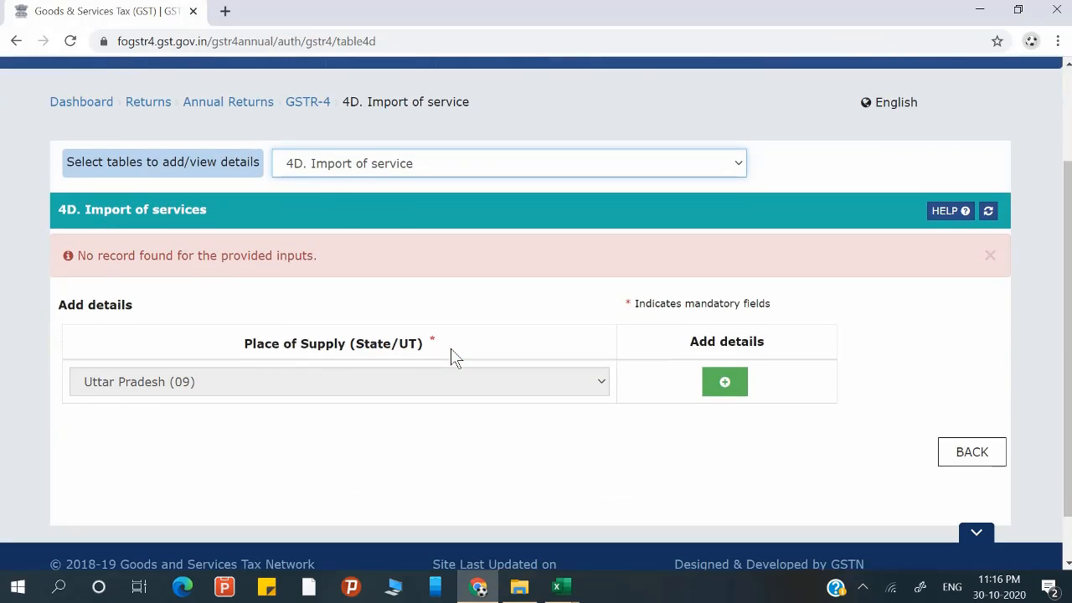
# Open table 5, Summary of CMP-08, and review its supply values and tax amounts.
pyautogui.scroll(2, 450, 356)
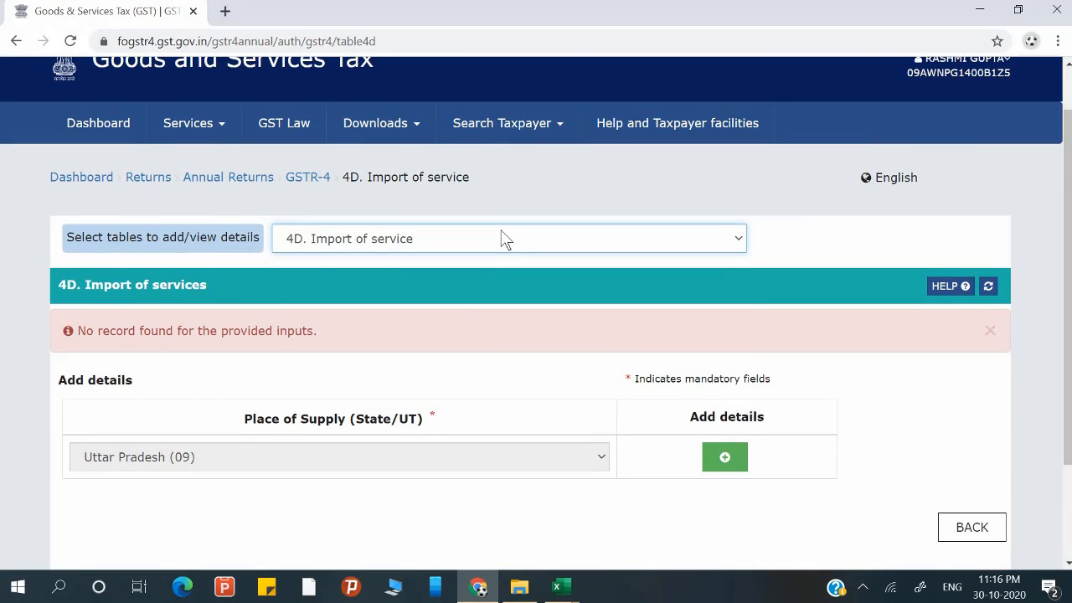
pyautogui.click(505, 239)
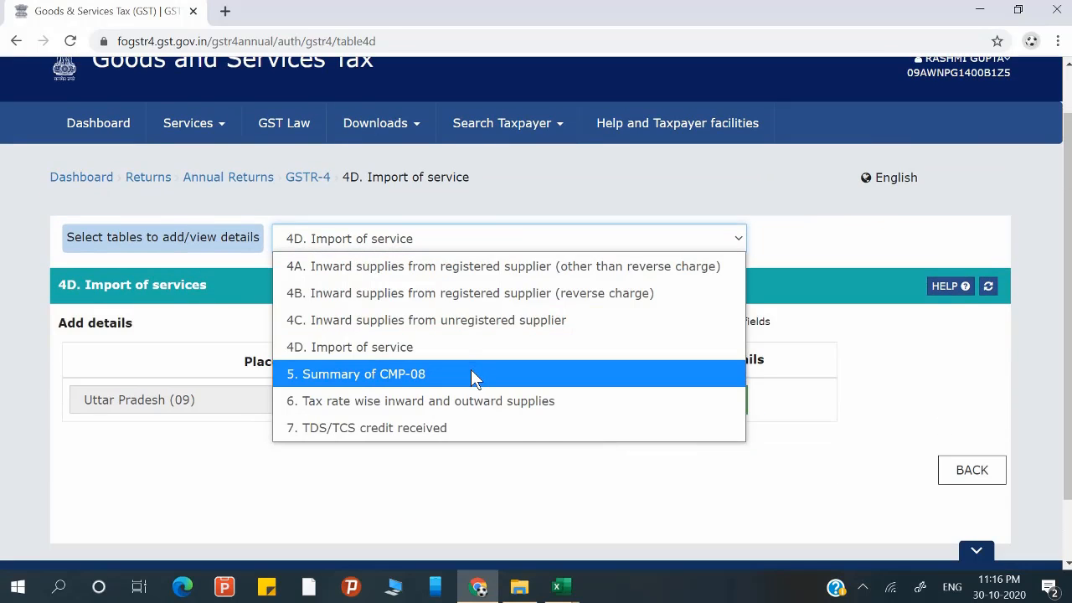
pyautogui.click(472, 374)
pyautogui.scroll(-2, 473, 377)
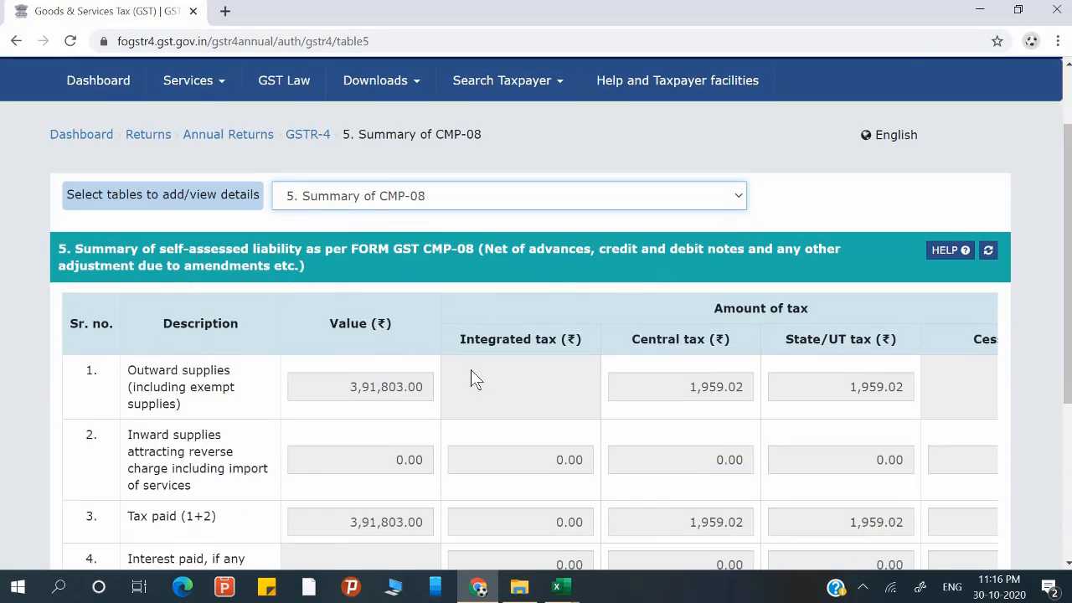
pyautogui.scroll(-2, 471, 377)
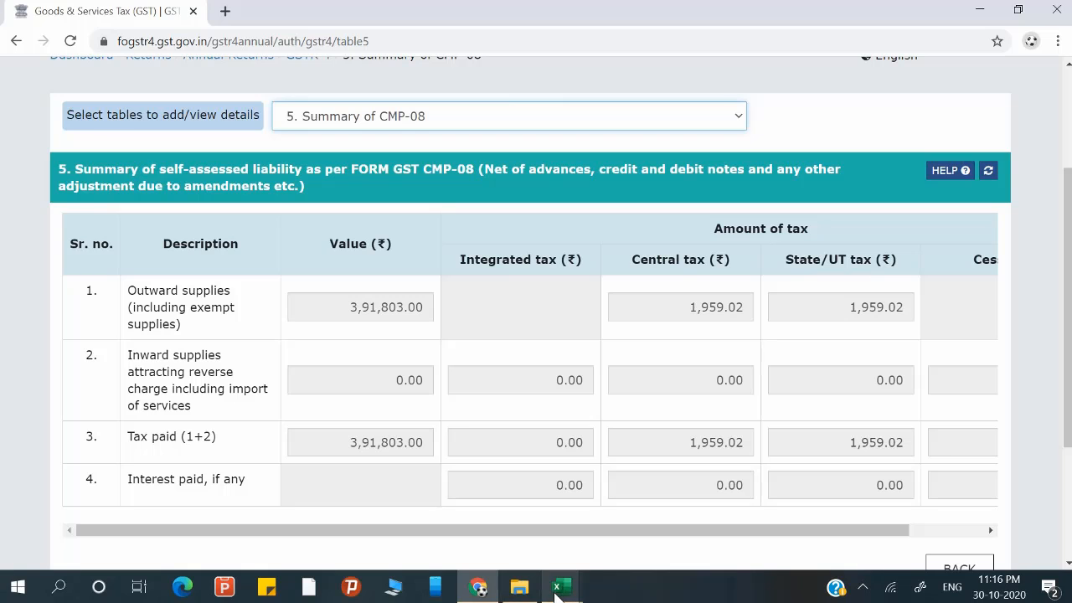
# Compare the turnover total in the annual return.xlsx workbook with the outward supplies value in the portal's CMP-08 summary.
pyautogui.moveTo(556, 592)
pyautogui.click(491, 546)
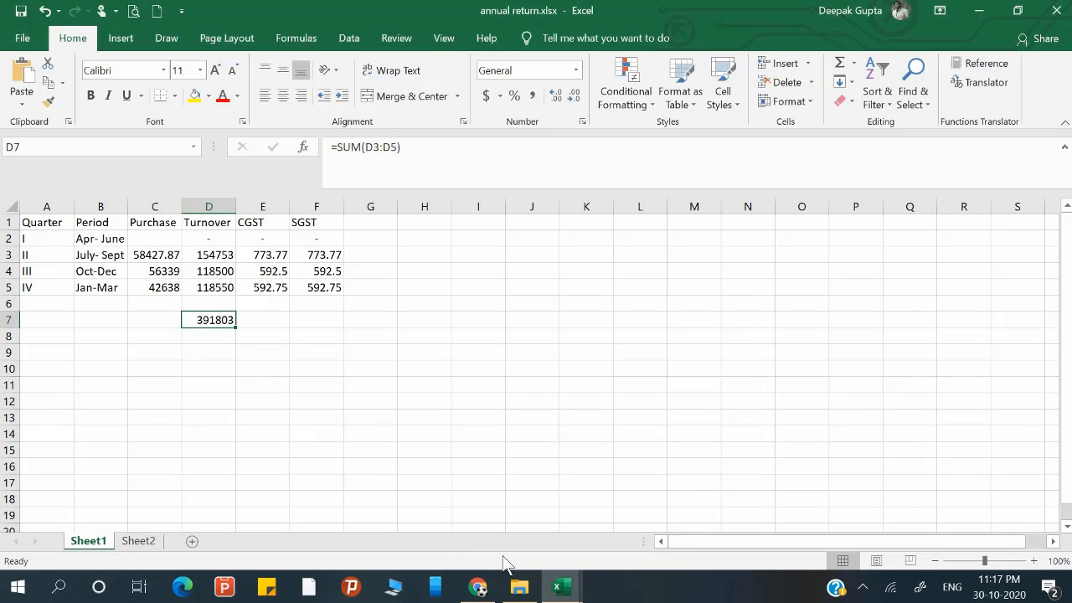
pyautogui.click(485, 589)
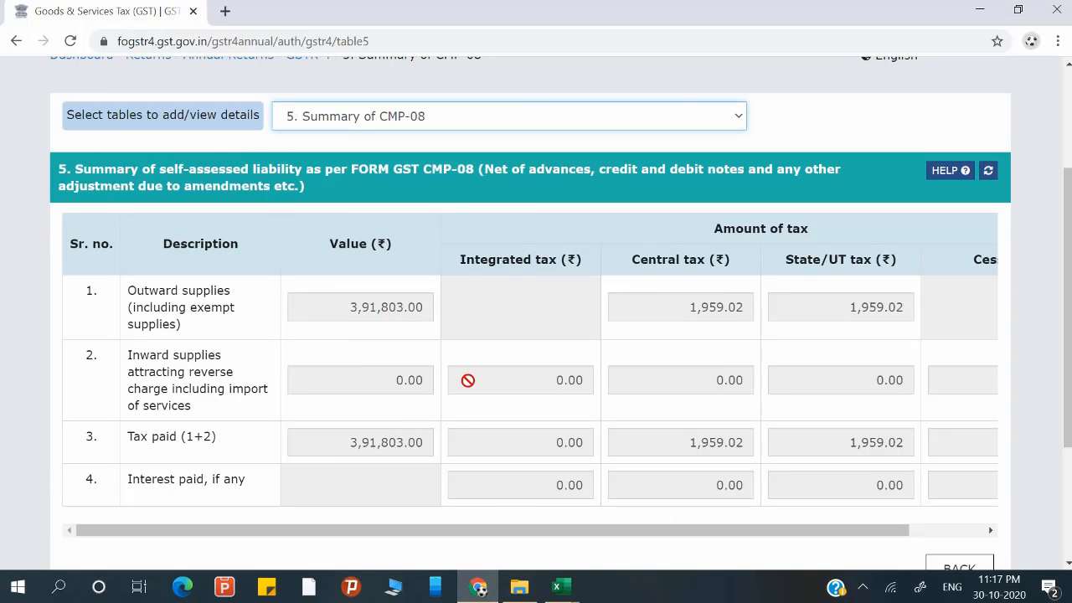
pyautogui.moveTo(561, 591)
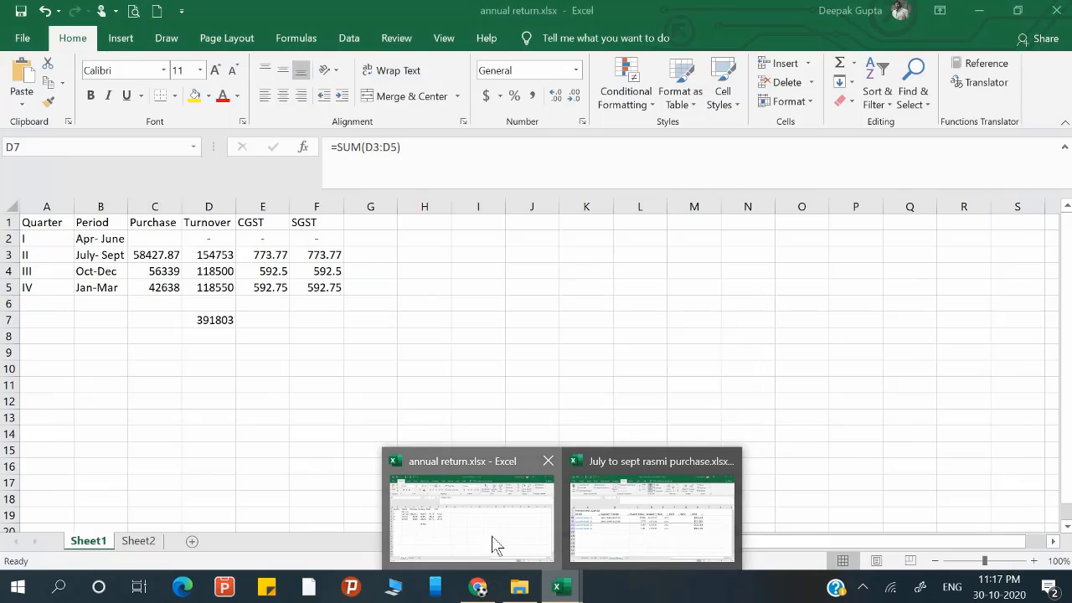
pyautogui.click(495, 541)
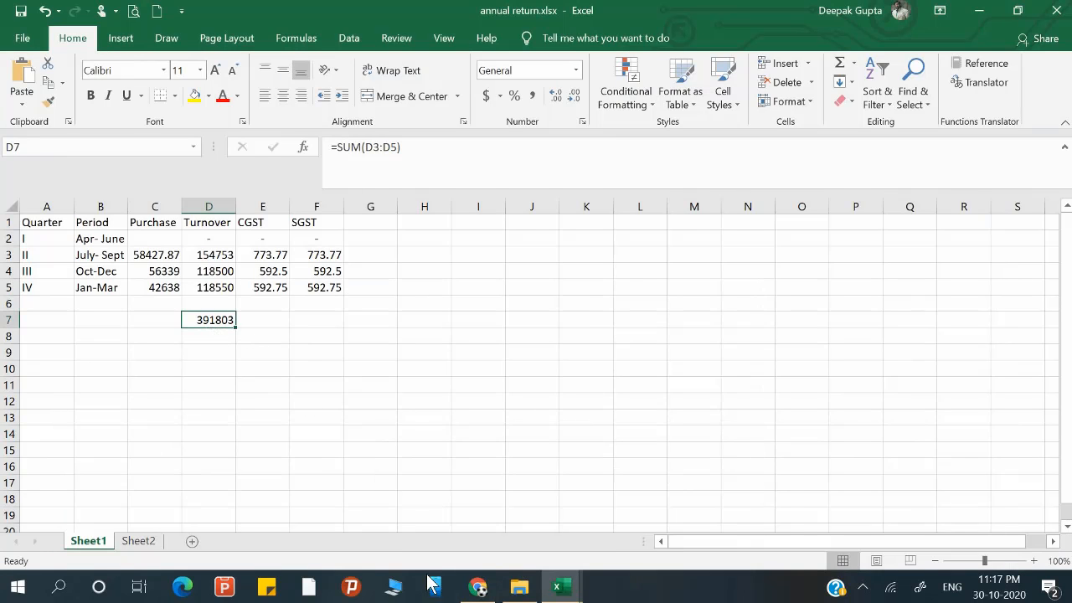
pyautogui.click(478, 586)
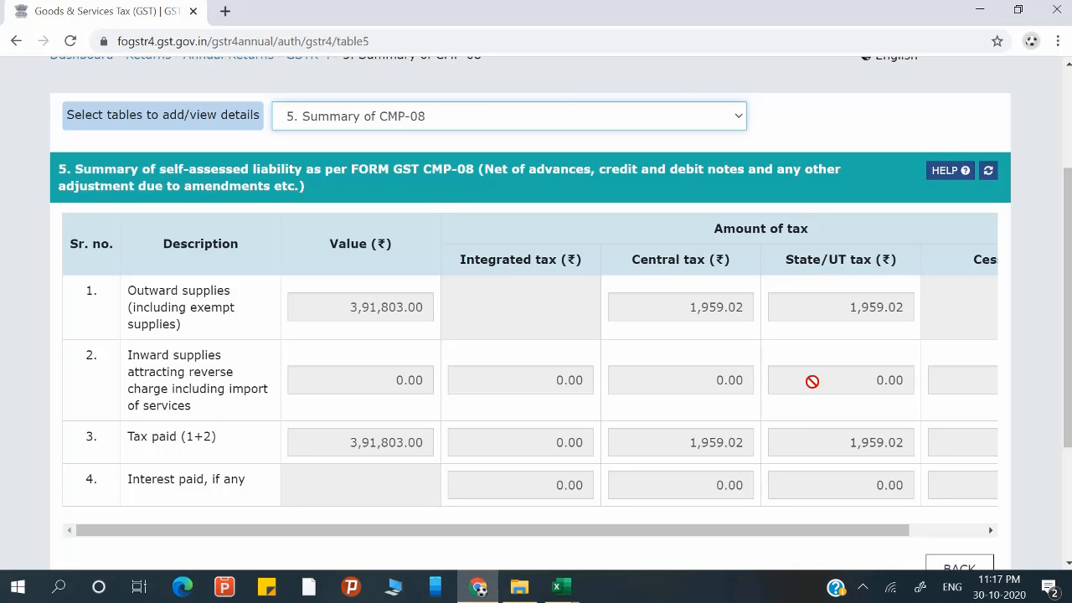
# Finish viewing the CMP-08 summary and open table 6, Tax rate wise inward and outward supplies.
pyautogui.scroll(-3, 811, 378)
pyautogui.scroll(5, 692, 335)
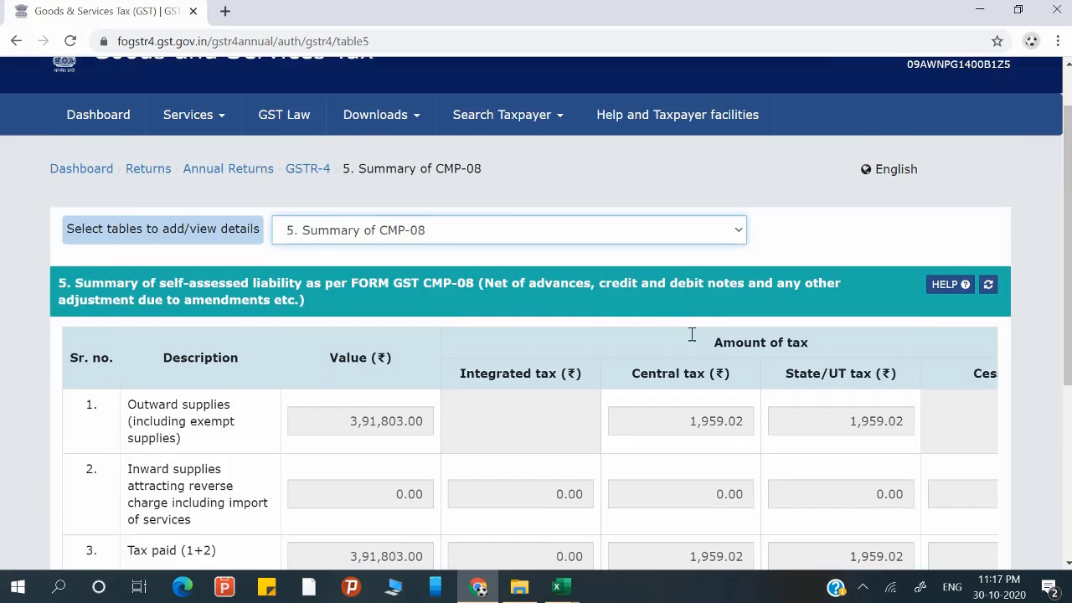
pyautogui.click(572, 310)
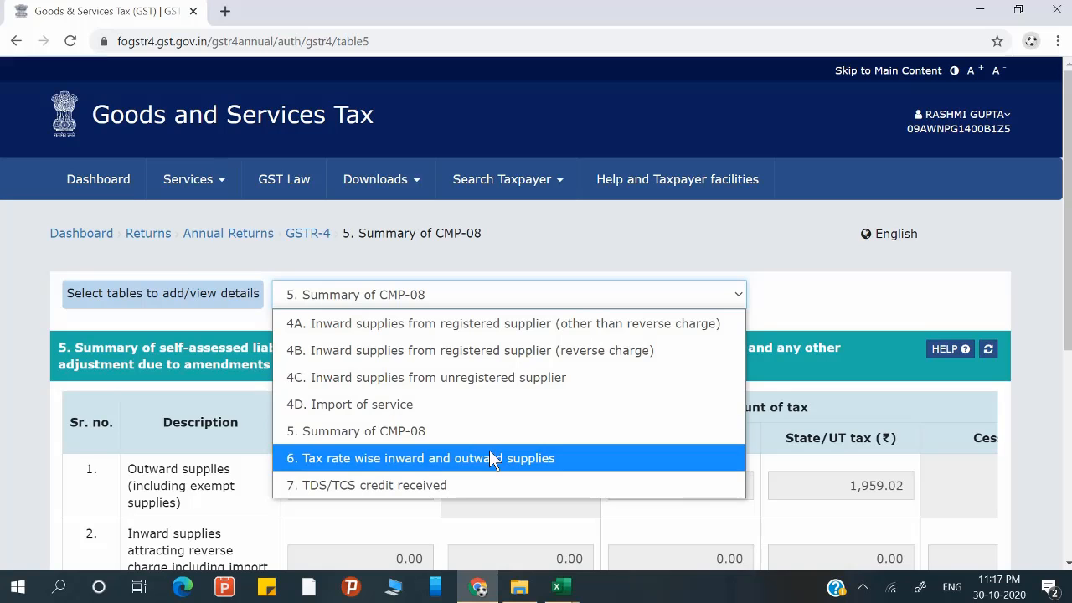
pyautogui.click(488, 452)
pyautogui.scroll(-2, 490, 453)
# Examine table 6's information note and its inward and outward supply rows by tax rate.
pyautogui.click(662, 150)
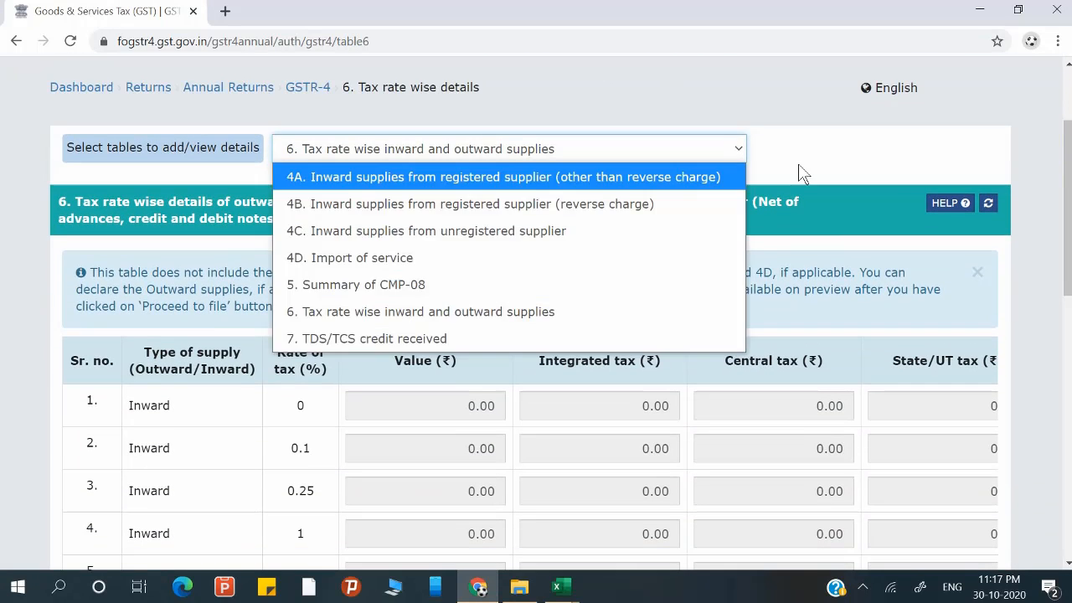
pyautogui.click(802, 174)
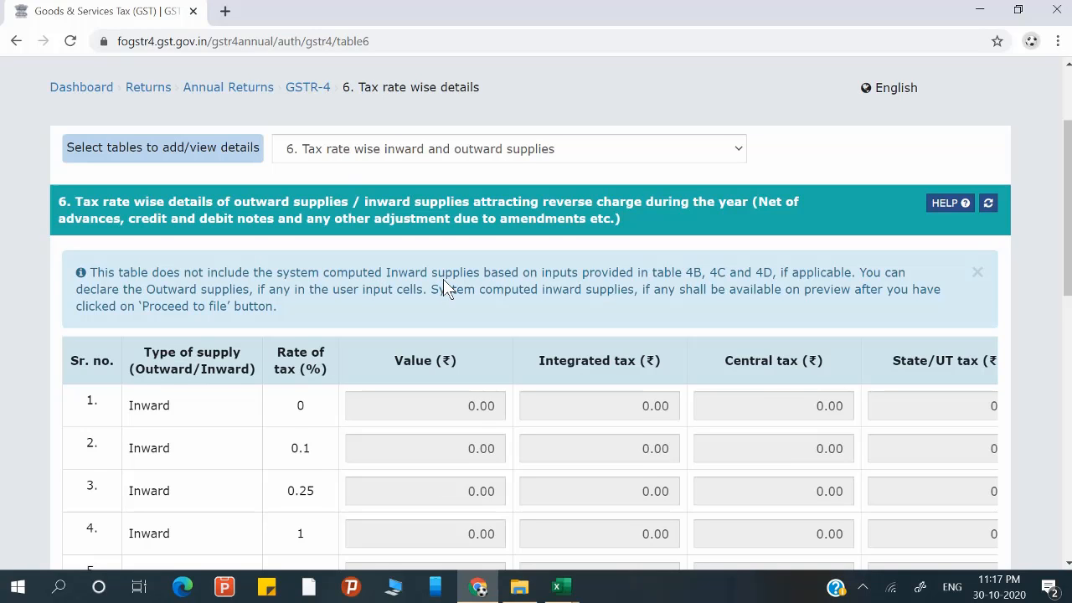
pyautogui.scroll(-2, 365, 342)
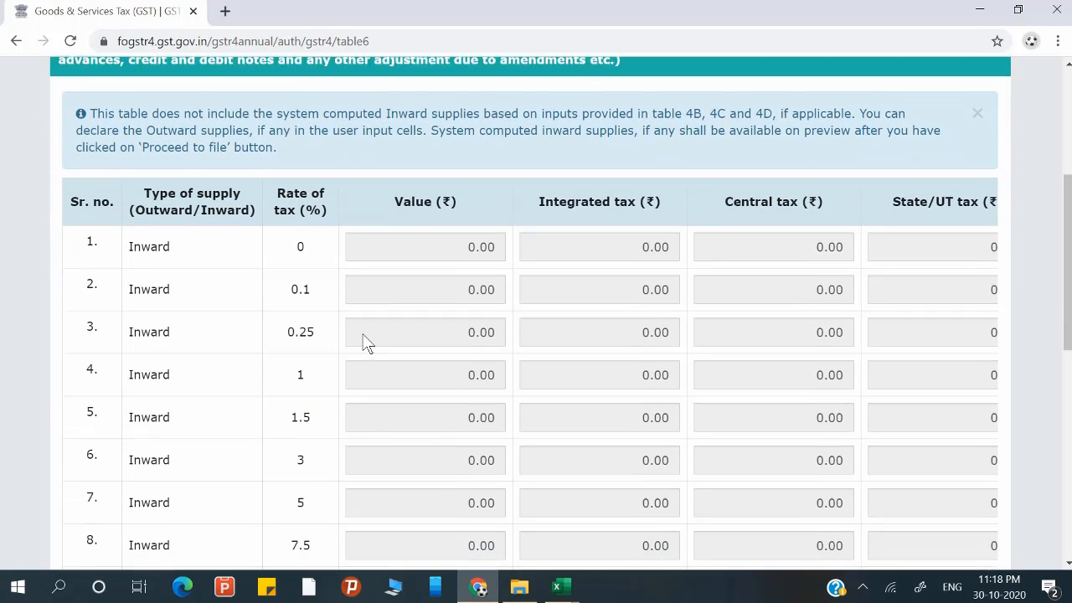
pyautogui.scroll(-7, 365, 342)
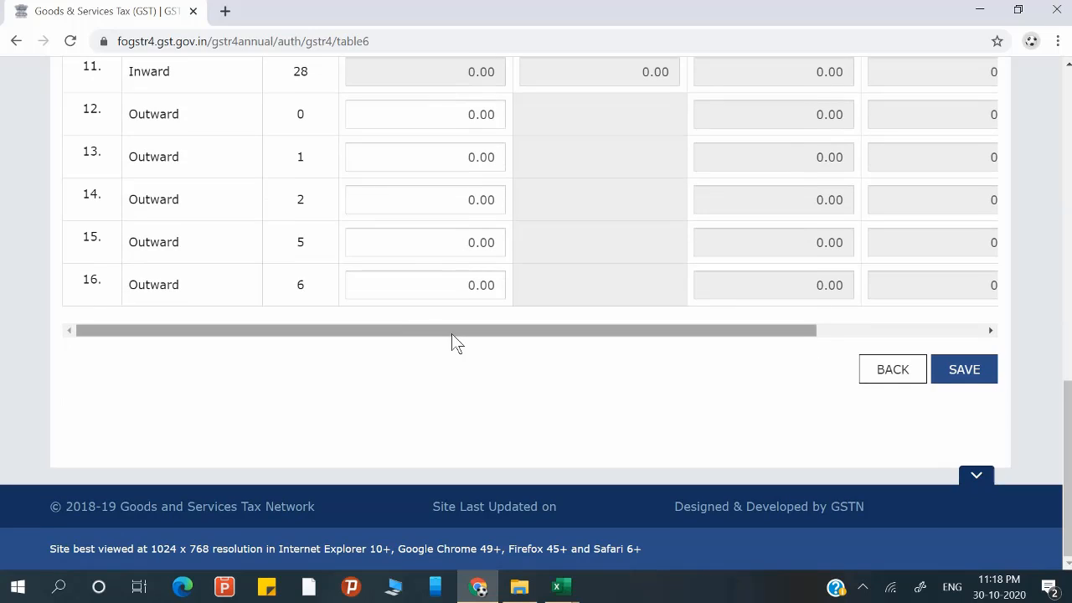
pyautogui.scroll(4, 453, 342)
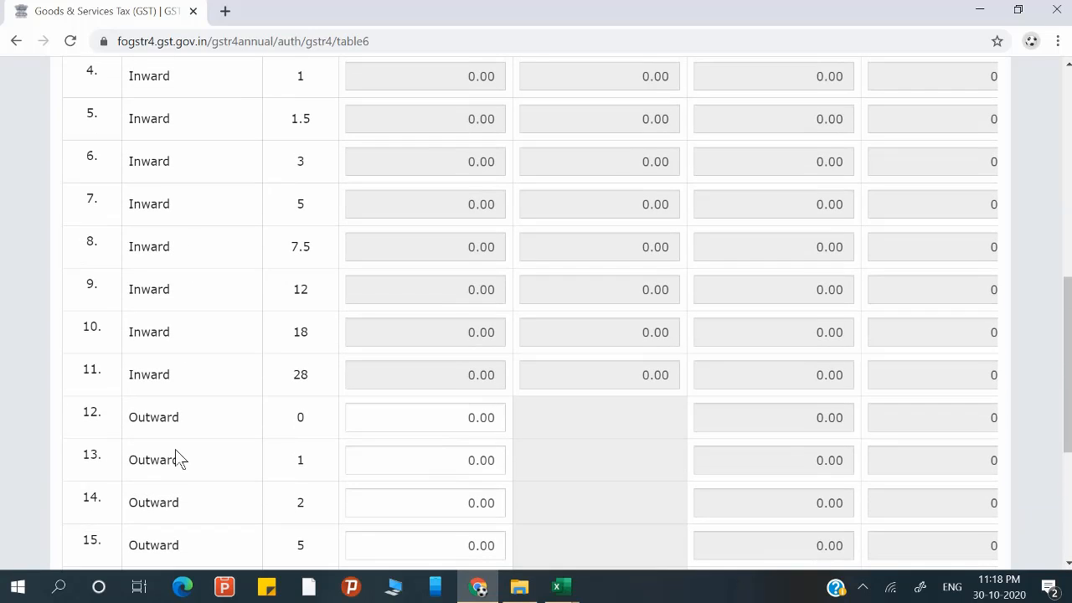
# Check the outward supply rows of table 6 by tax rate and save the table.
pyautogui.scroll(-2, 178, 459)
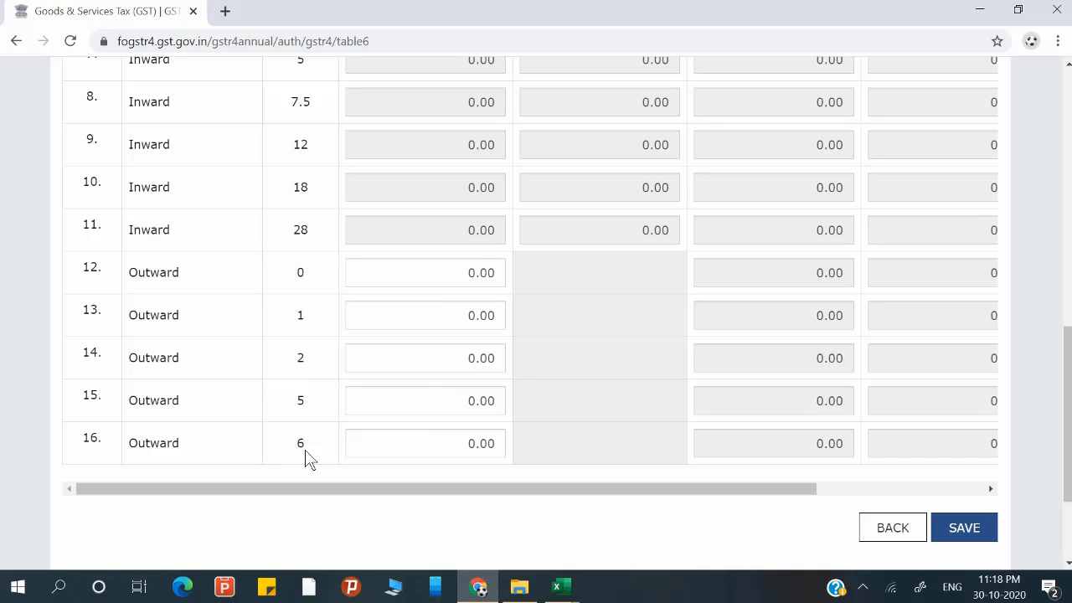
pyautogui.scroll(1, 306, 459)
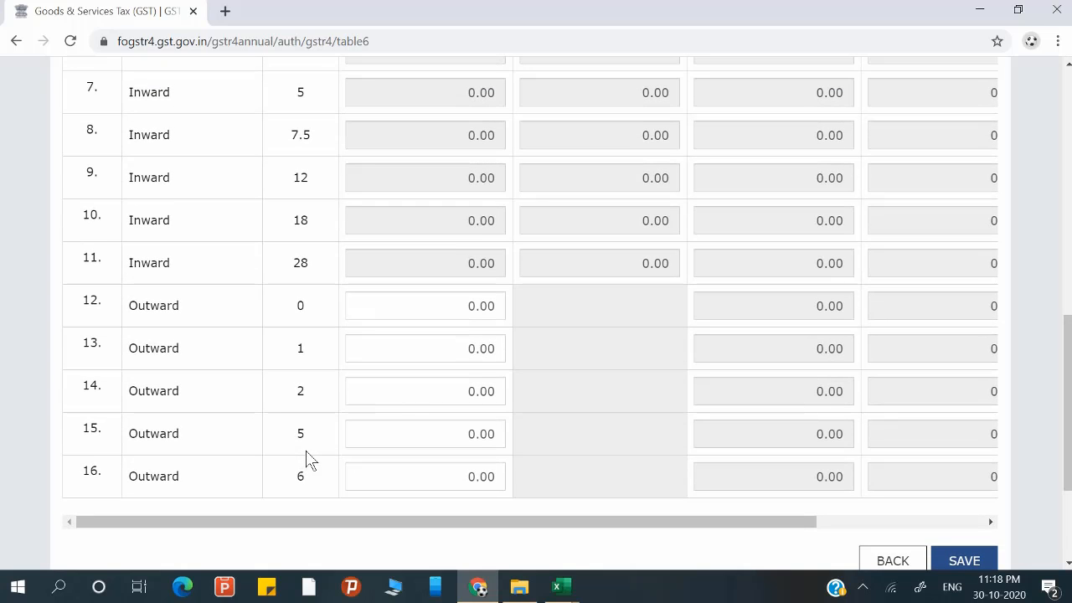
pyautogui.scroll(4, 307, 459)
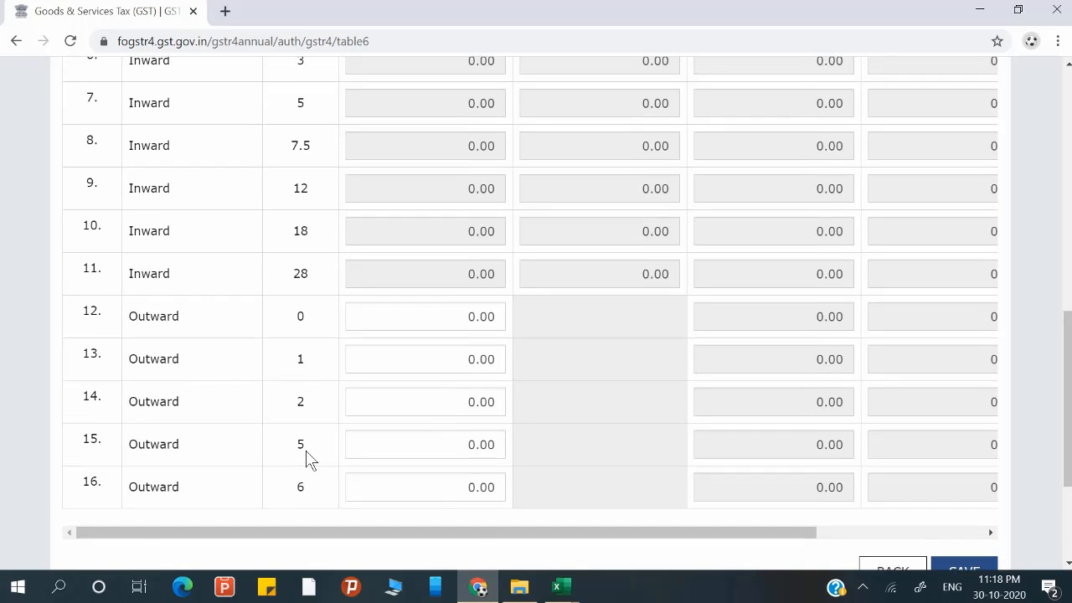
pyautogui.scroll(-6, 306, 459)
pyautogui.scroll(1, 858, 527)
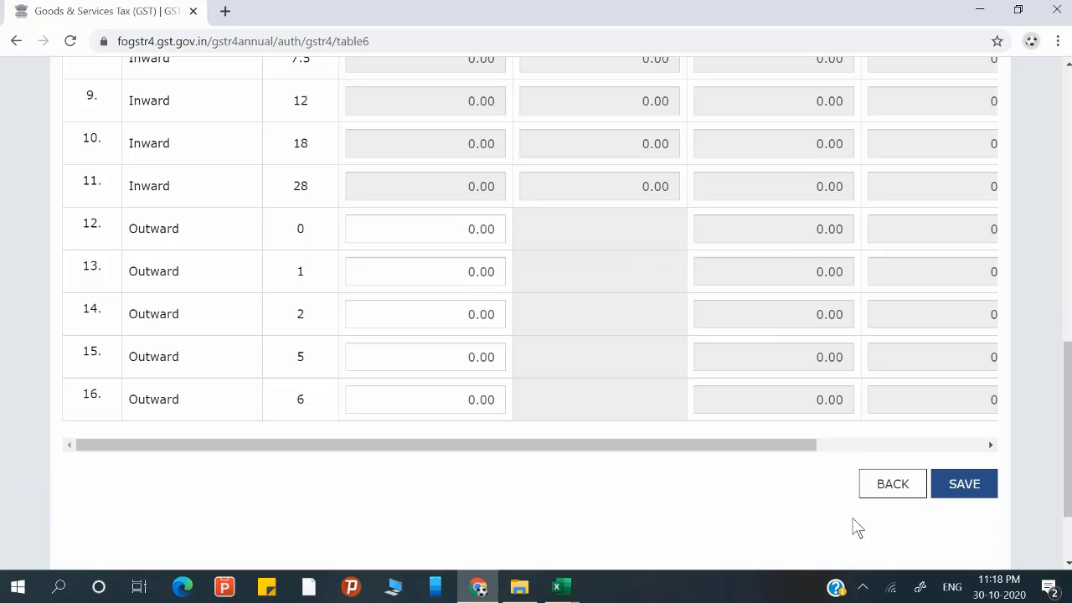
pyautogui.click(963, 484)
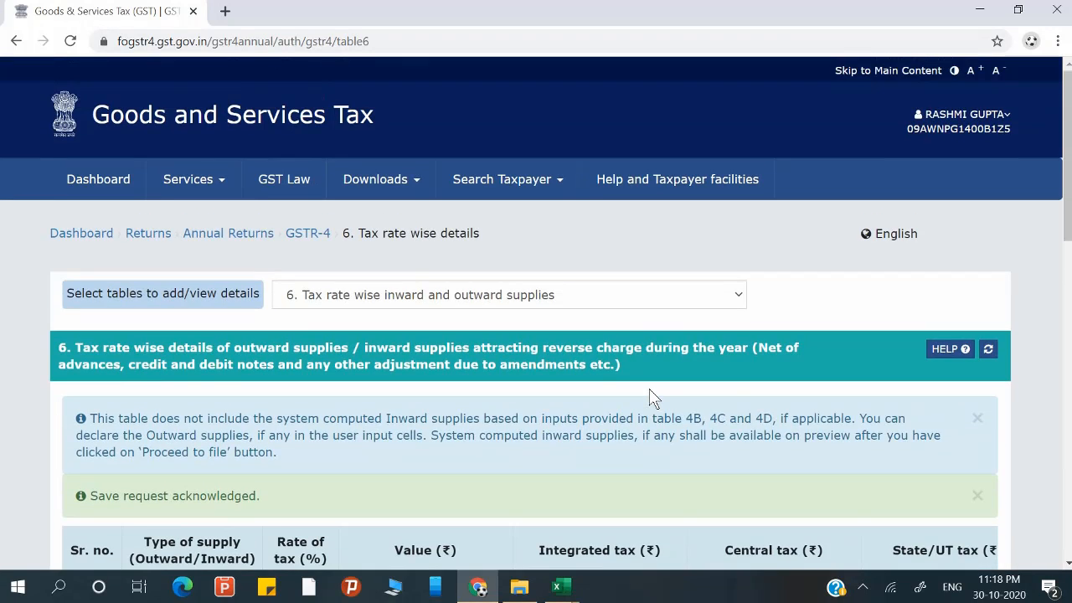
# Open table 7, TDS/TCS credit received, and check it for credit records.
pyautogui.scroll(-1, 649, 388)
pyautogui.click(617, 208)
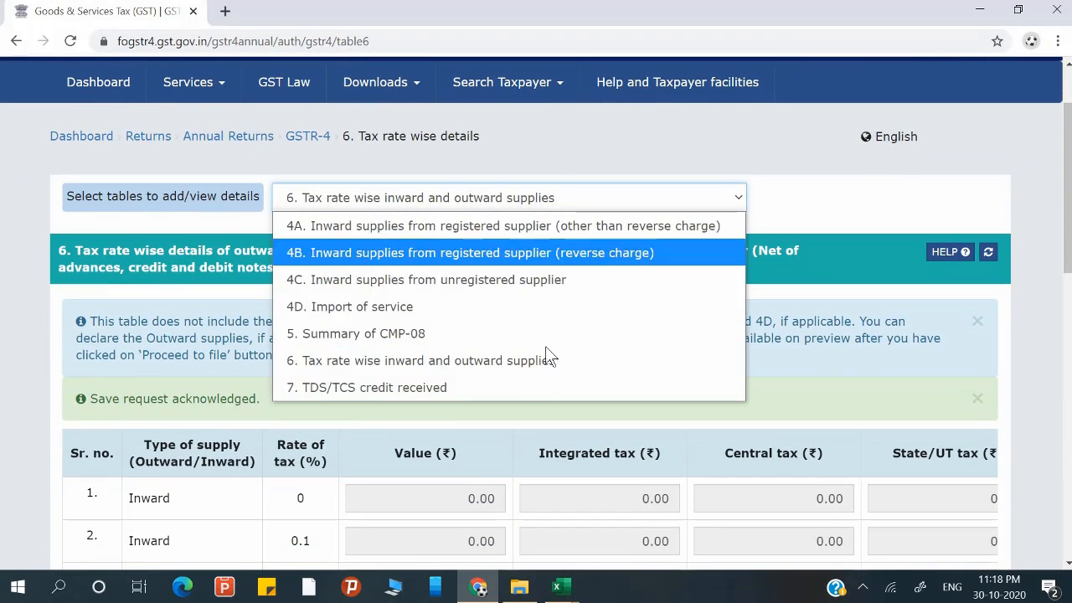
pyautogui.click(533, 386)
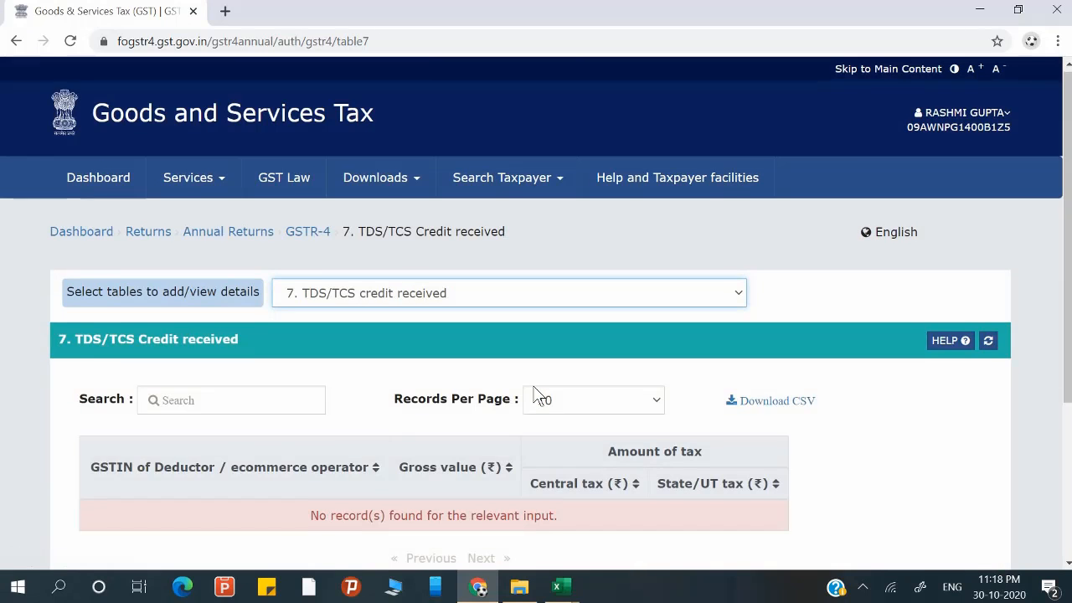
pyautogui.scroll(-1, 534, 389)
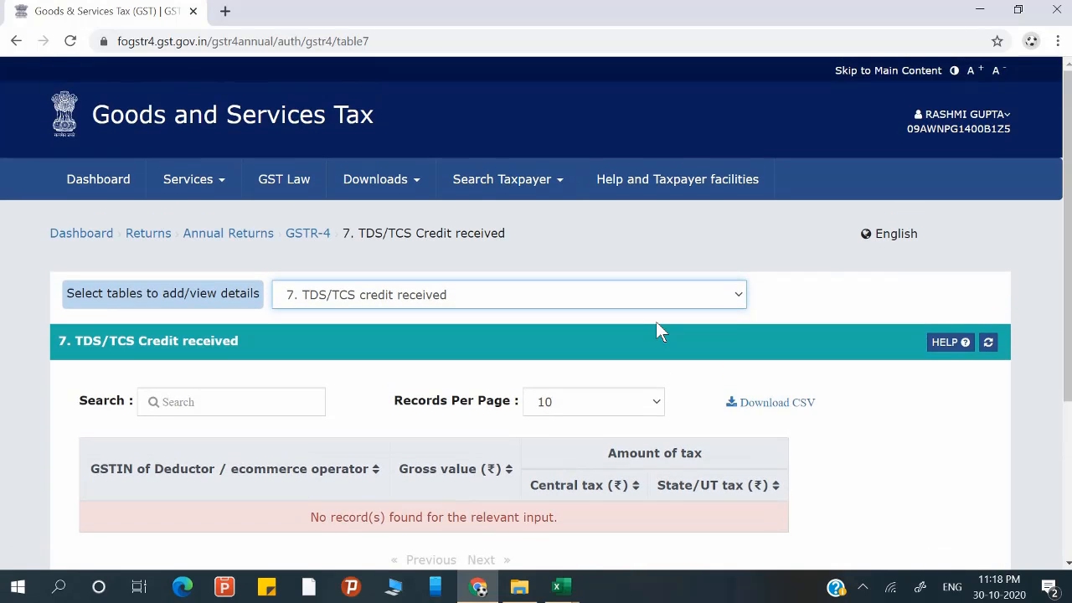
pyautogui.scroll(-2, 658, 328)
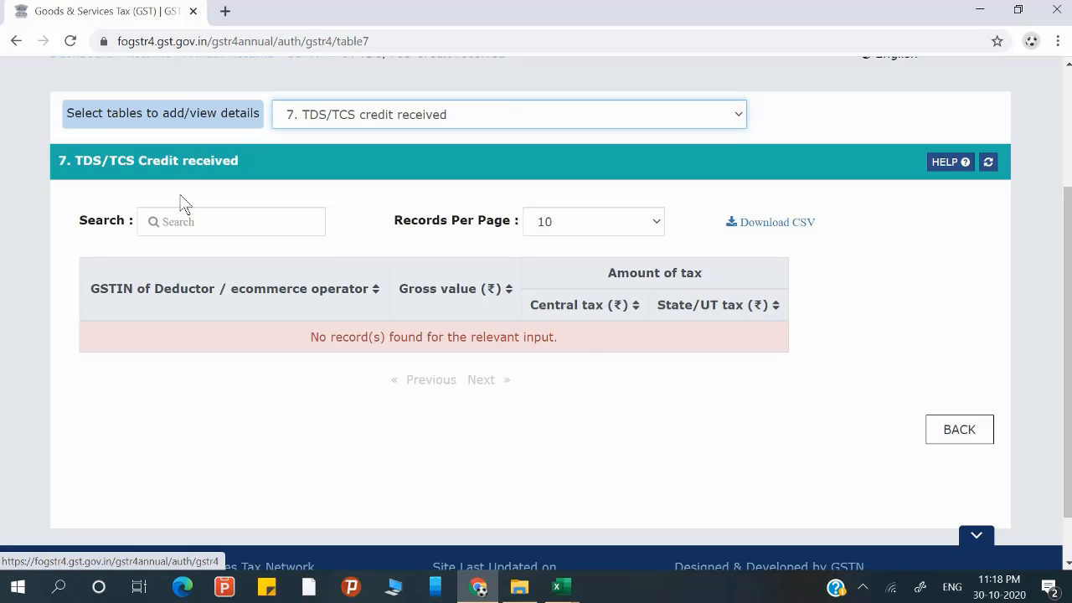
pyautogui.scroll(-1, 971, 424)
# Return to the GSTR-4 main page and proceed to file the 2019-20 return.
pyautogui.click(986, 427)
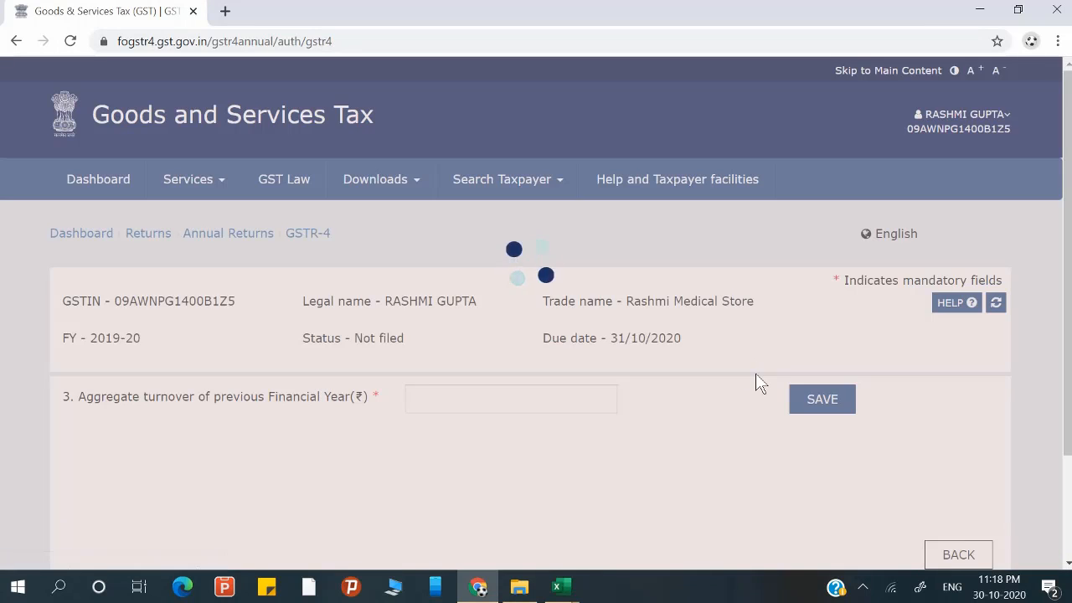
pyautogui.scroll(-1, 756, 381)
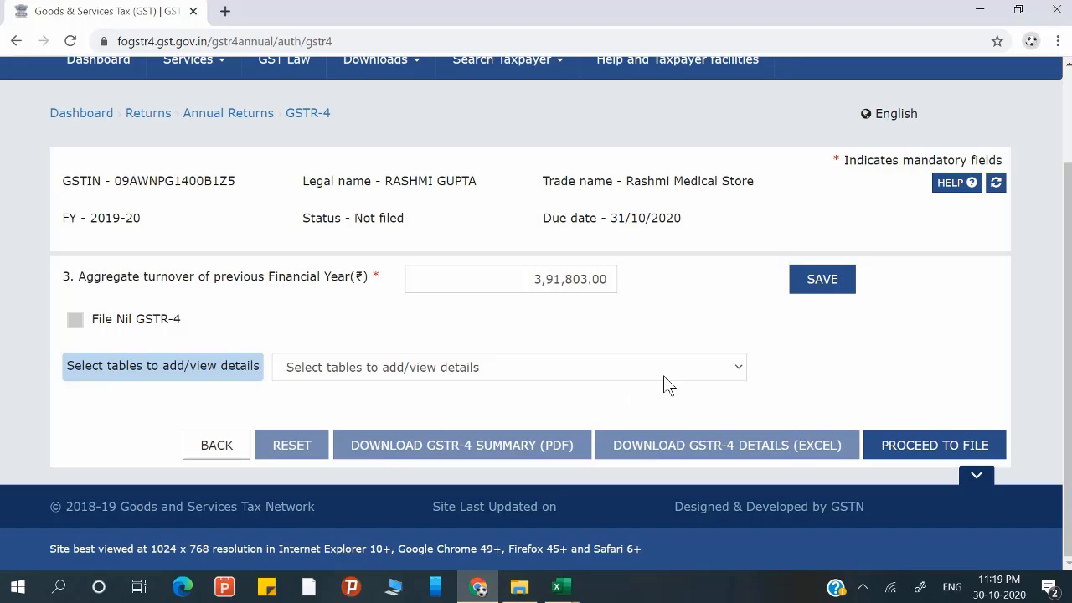
pyautogui.click(955, 445)
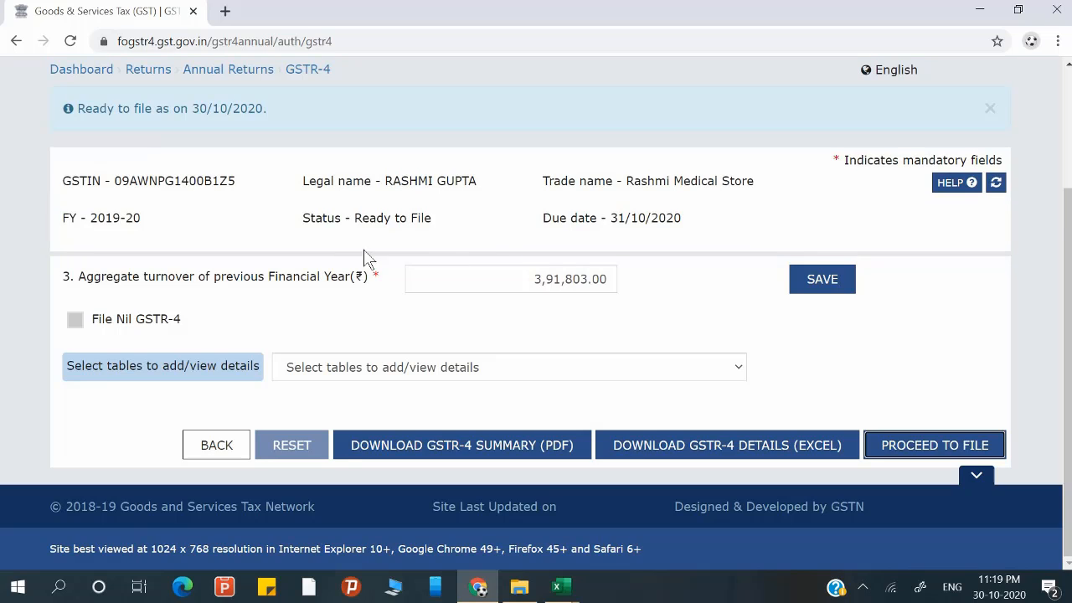
# Download the GSTR-4 summary as a PDF and review the aggregate turnover and tables 4A to 4C in the draft.
pyautogui.click(427, 452)
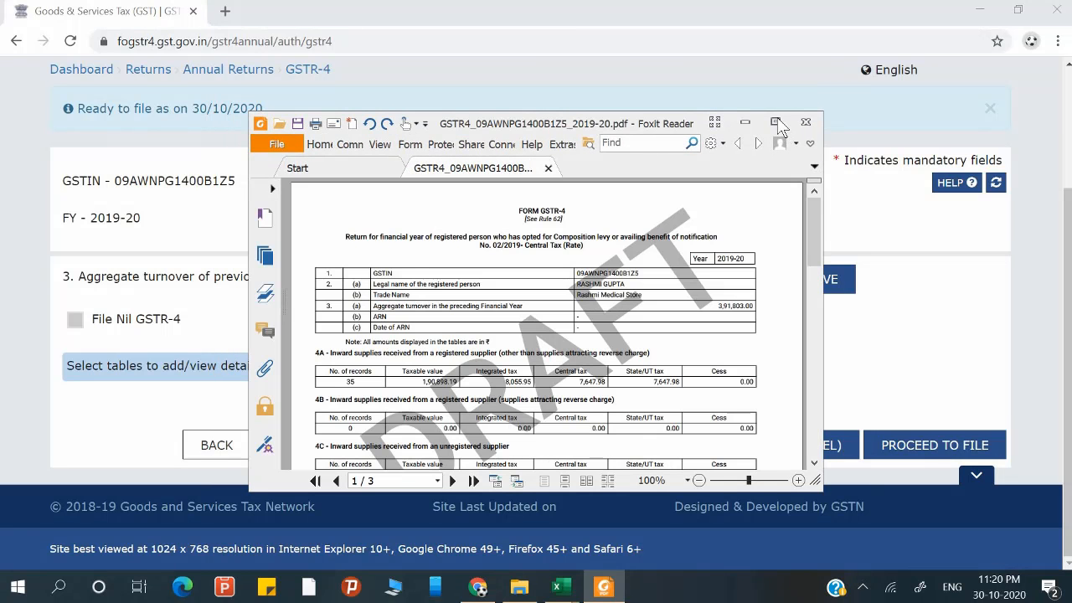
pyautogui.click(775, 123)
pyautogui.scroll(-3, 477, 256)
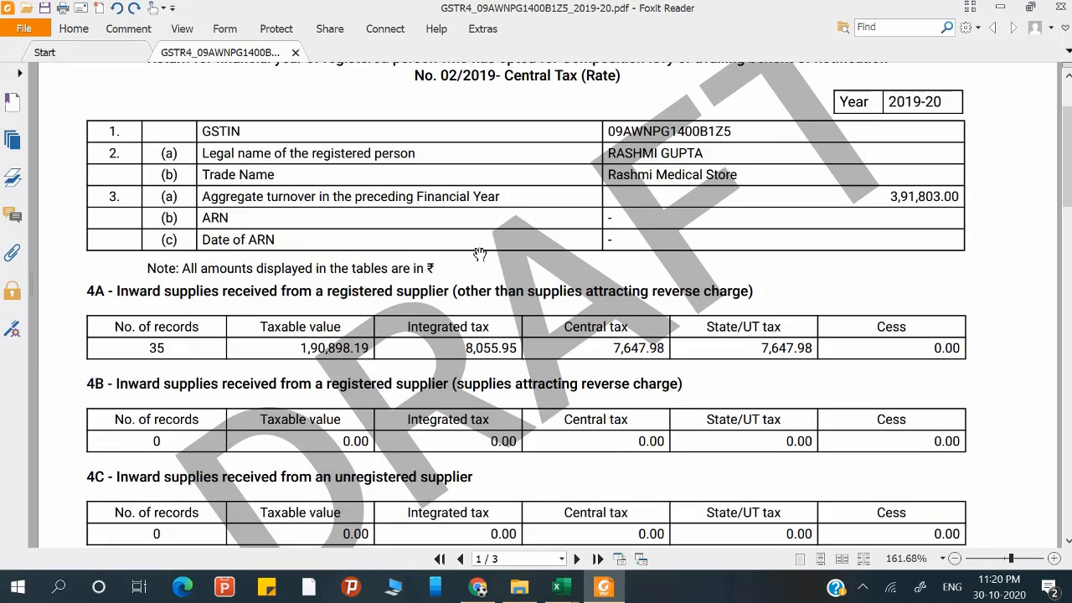
pyautogui.scroll(-3, 479, 253)
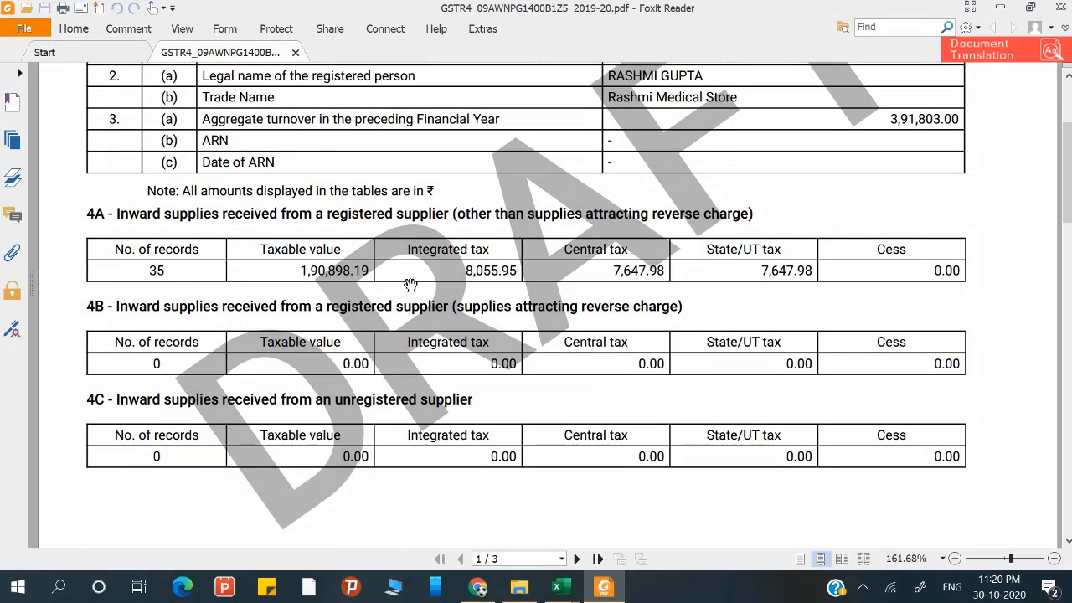
pyautogui.scroll(-1, 412, 282)
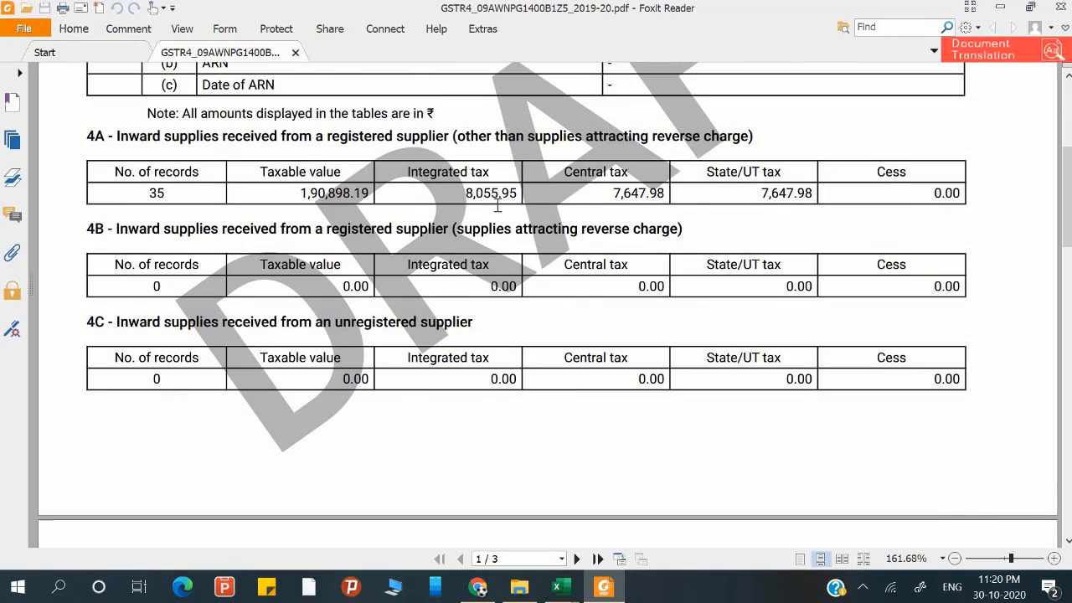
pyautogui.scroll(-1, 587, 180)
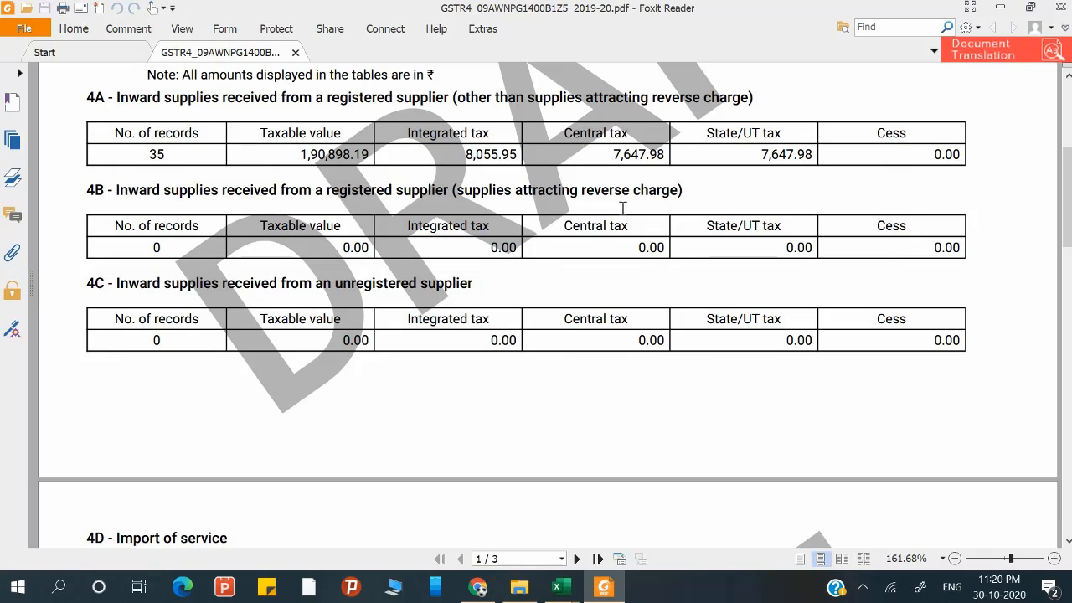
# Switch to the July to Sept purchase workbook in Excel and clear the GSTIN filter on the Annual Return sheet.
pyautogui.moveTo(557, 586)
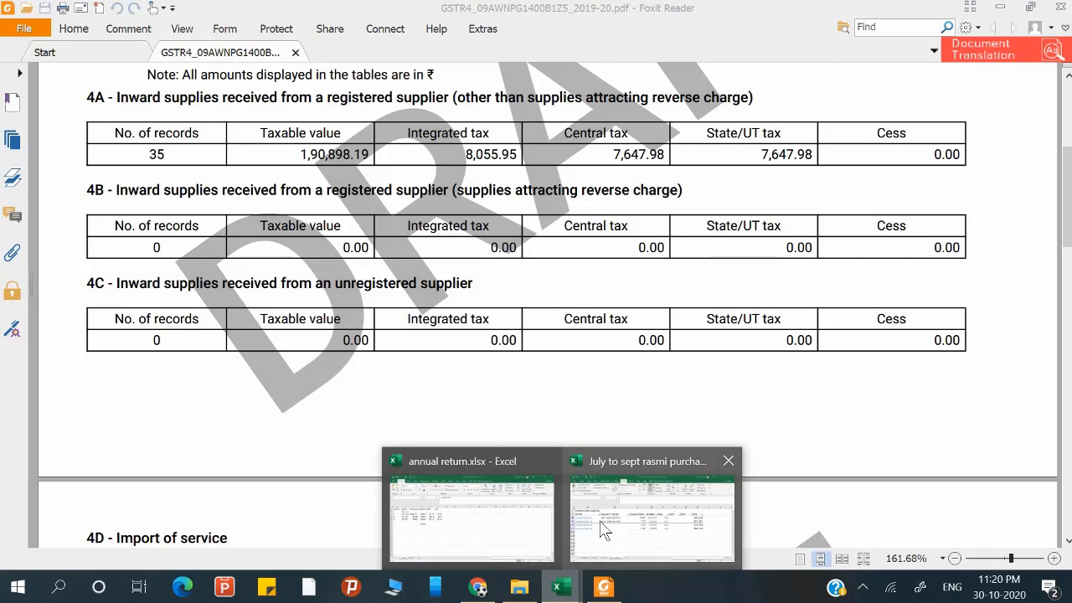
pyautogui.moveTo(605, 529)
pyautogui.click(570, 456)
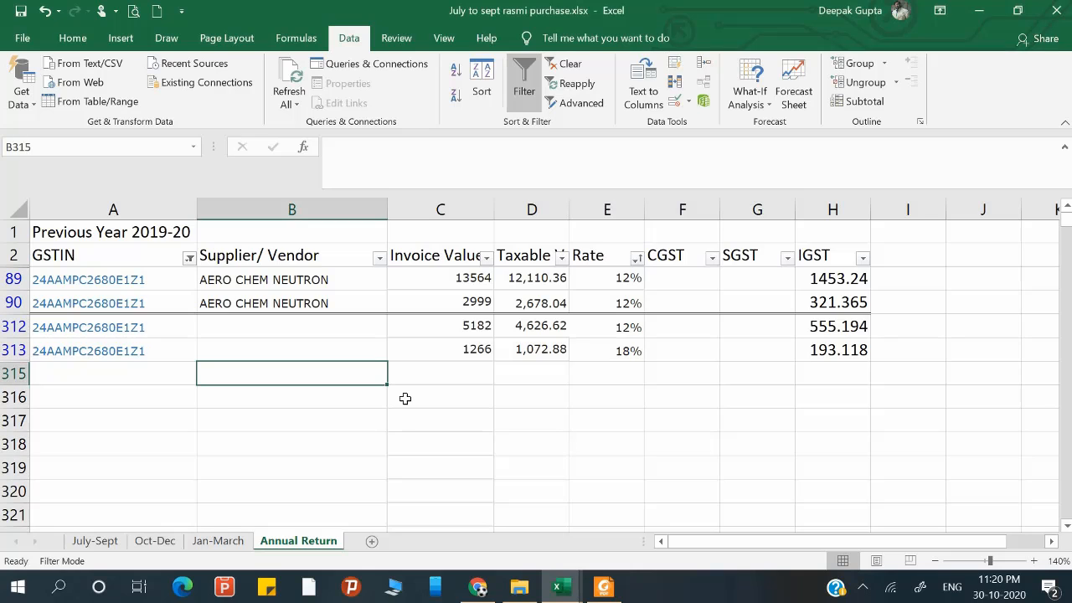
pyautogui.click(189, 259)
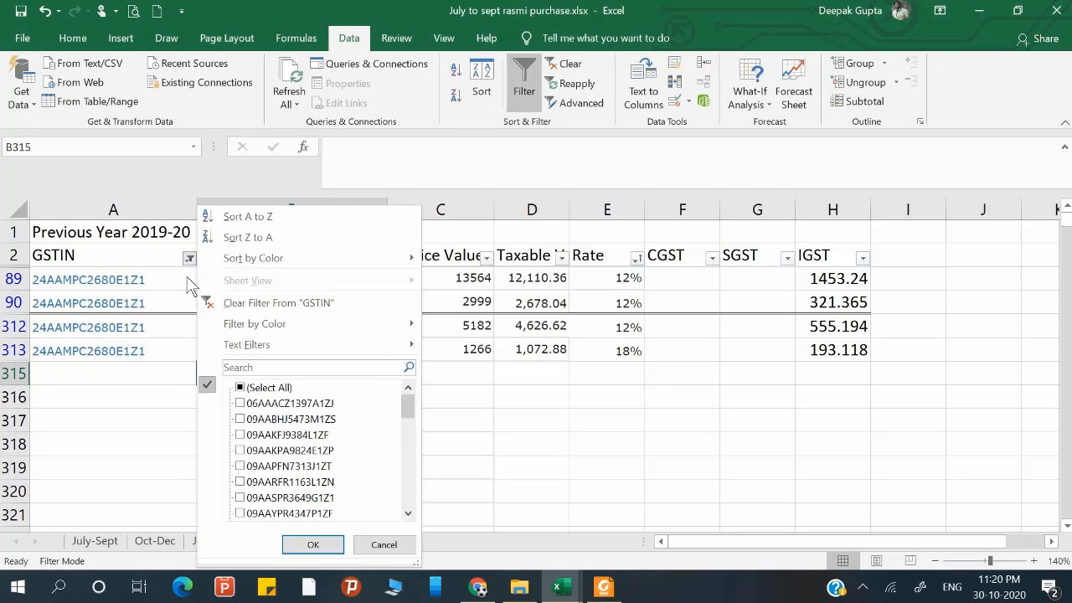
pyautogui.click(266, 303)
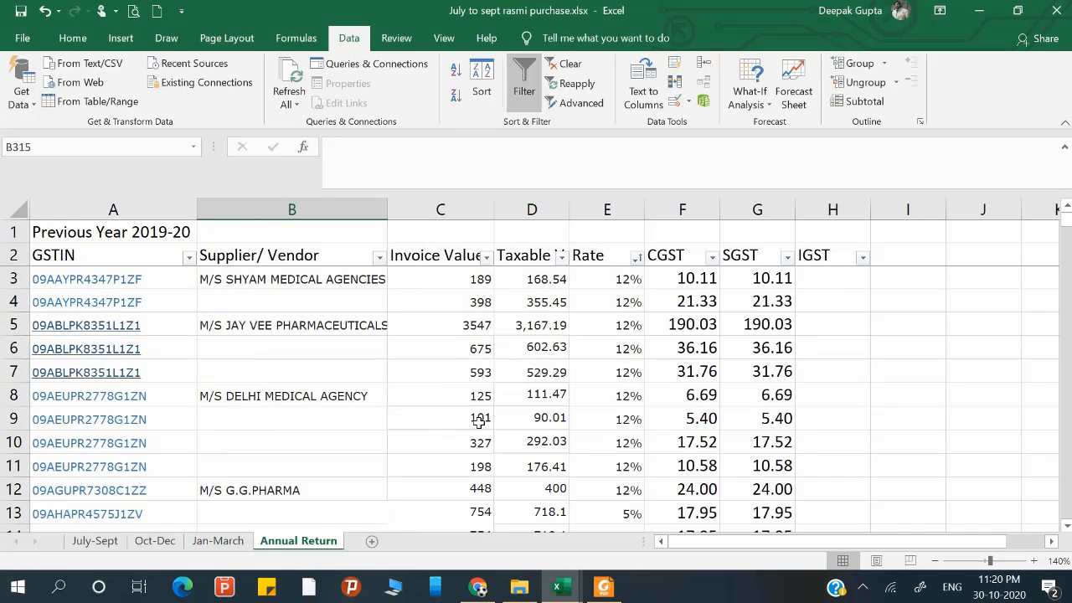
# Compare the purchase sheet's taxable value, CGST, SGST and IGST totals in row 314 with table 4A of the draft GSTR-4 PDF.
pyautogui.scroll(-20, 479, 419)
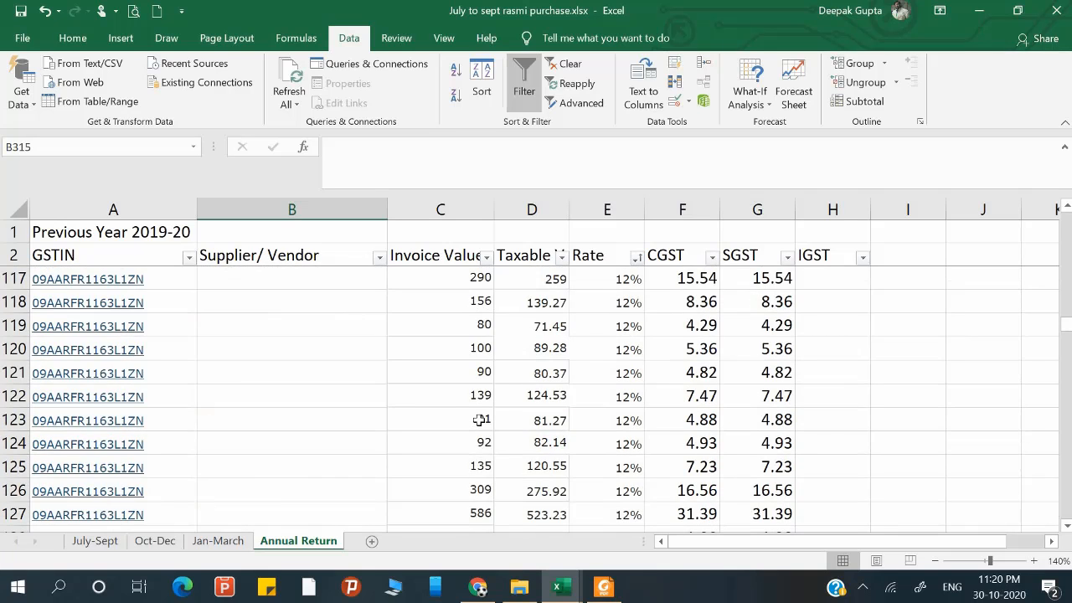
pyautogui.scroll(-20, 479, 419)
pyautogui.click(670, 448)
pyautogui.hotkey('alt', 'Tab')
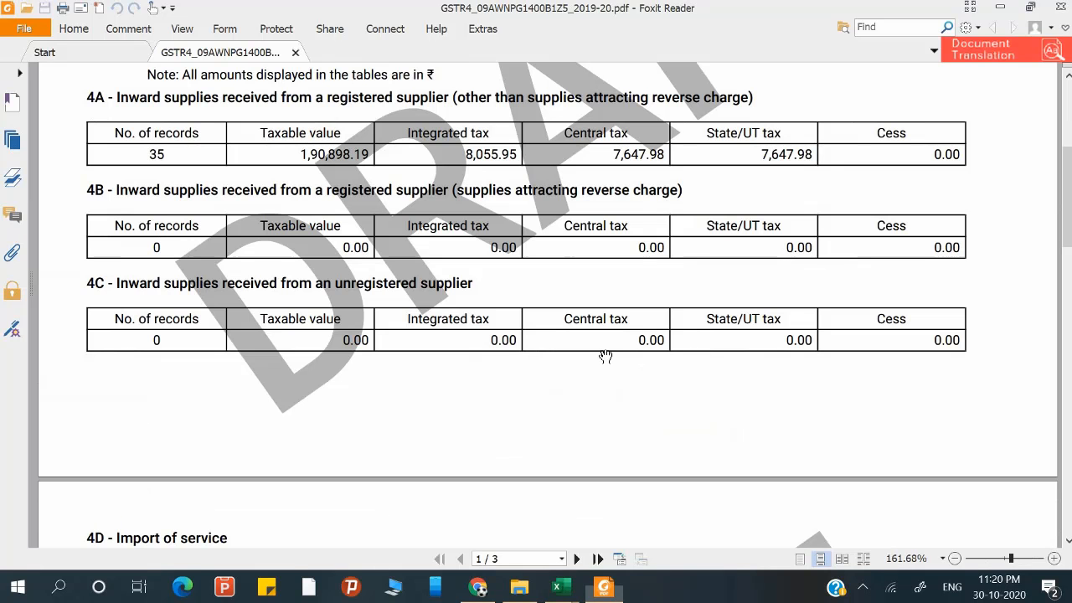
pyautogui.hotkey('alt', 'Tab')
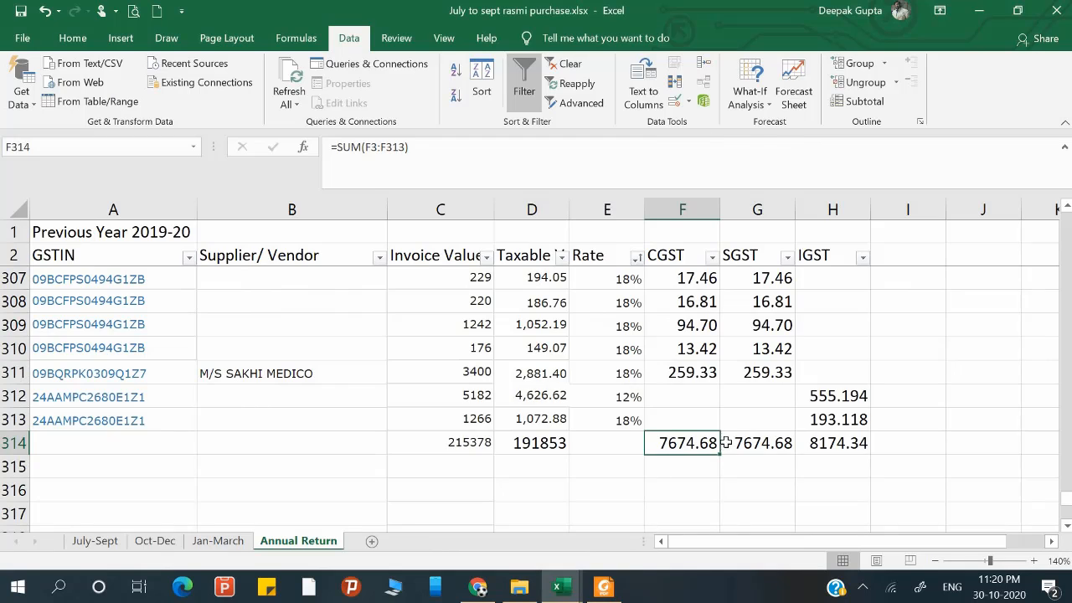
pyautogui.hotkey('alt', 'Tab')
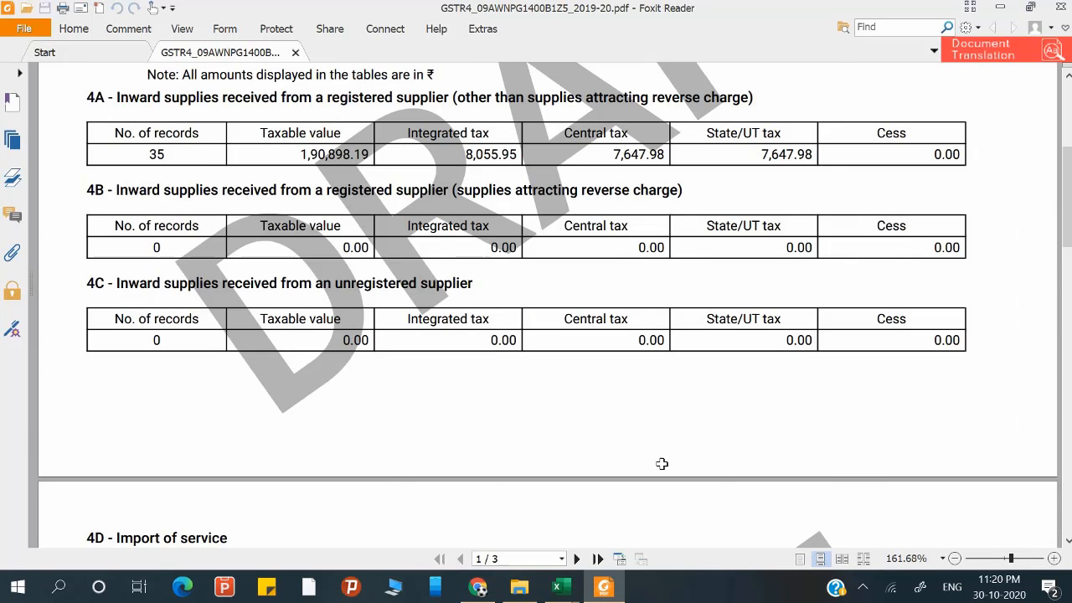
pyautogui.hotkey('alt', 'Tab')
pyautogui.hotkey('alt', 'Tab')
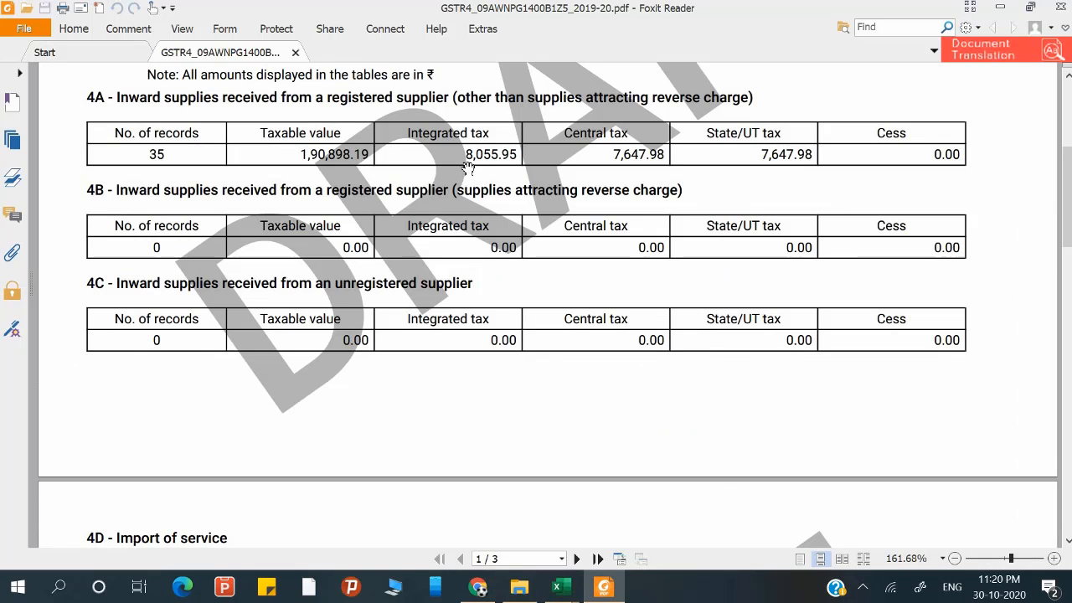
pyautogui.hotkey('alt', 'Tab')
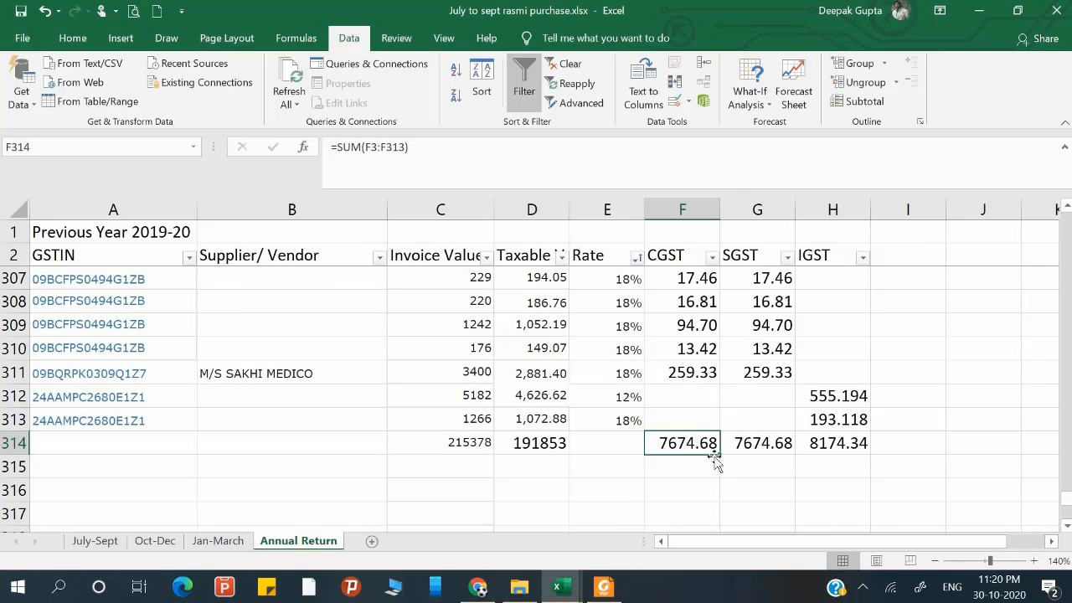
pyautogui.hotkey('alt', 'Tab')
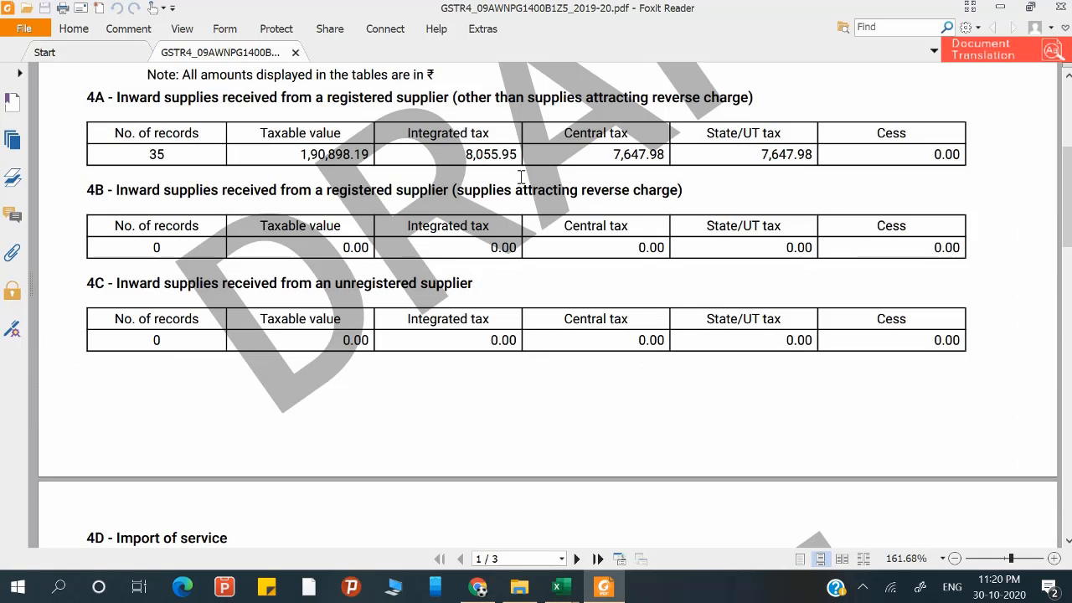
pyautogui.hotkey('alt', 'Tab')
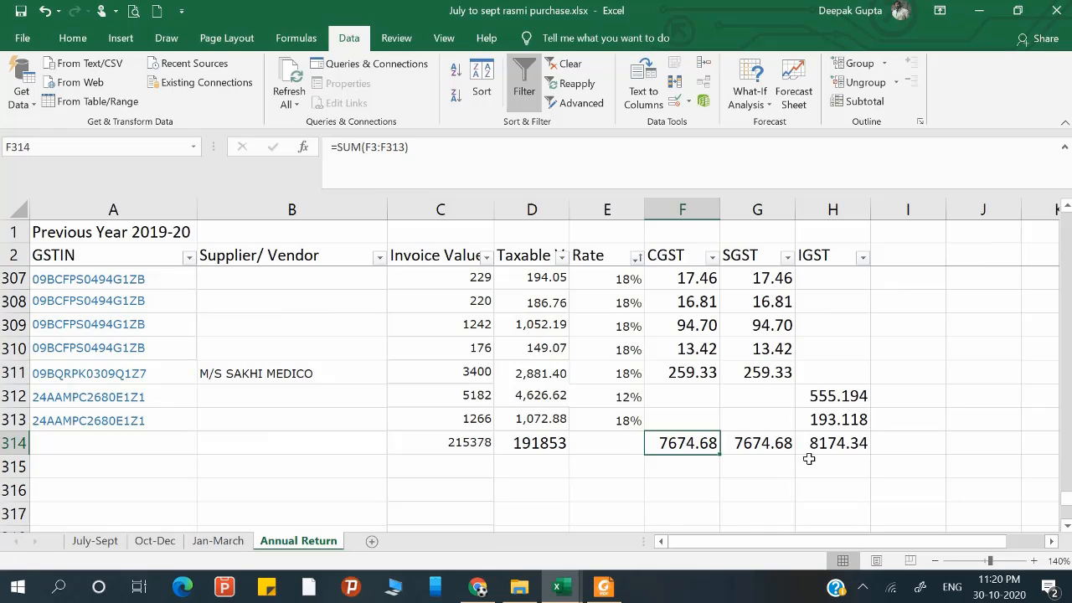
pyautogui.hotkey('alt', 'Tab')
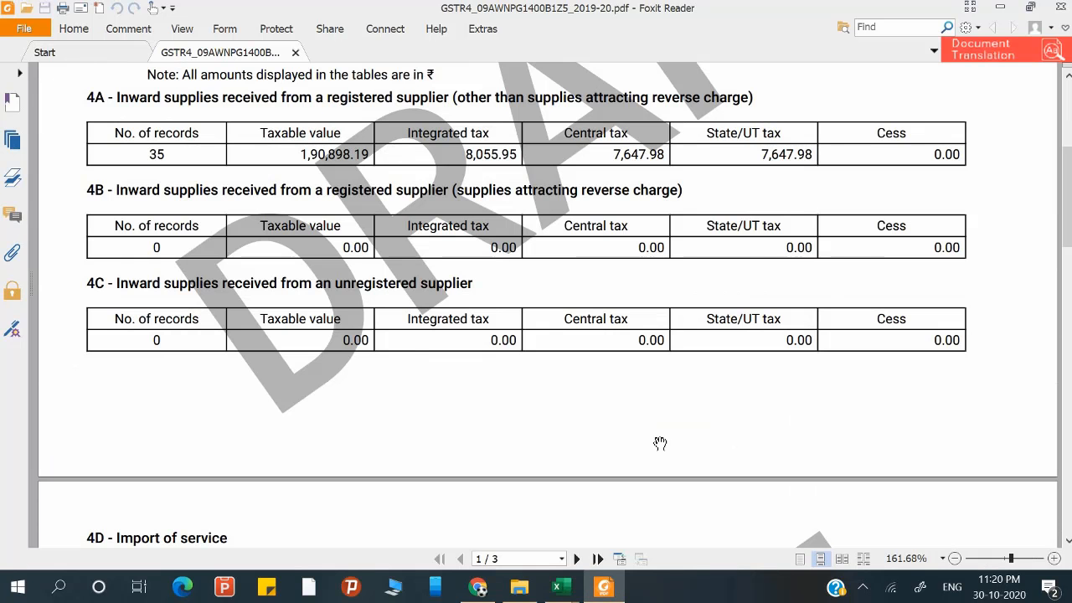
pyautogui.hotkey('alt', 'Tab')
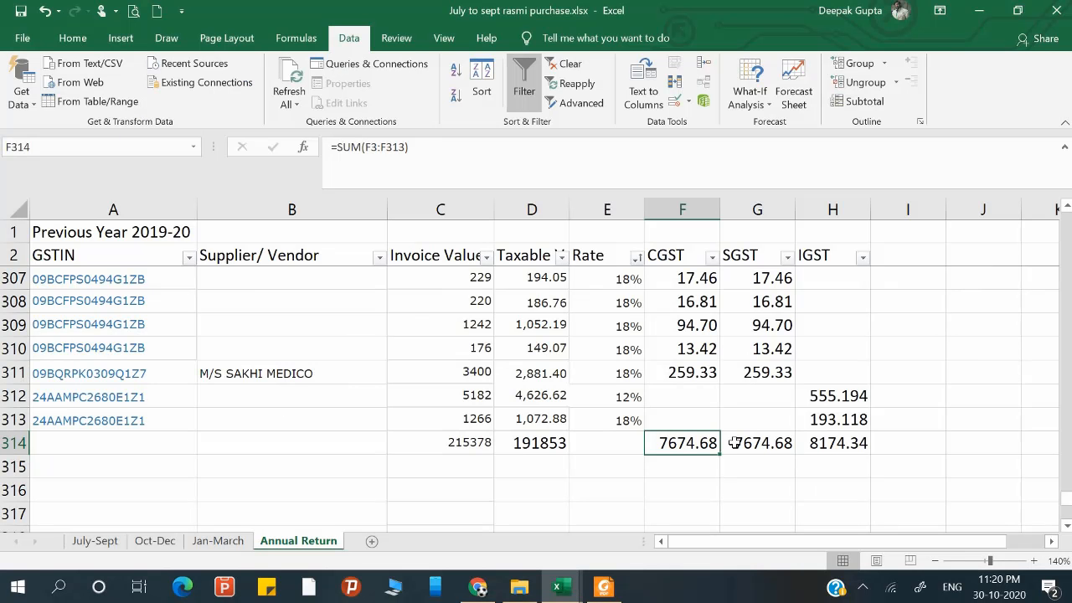
# Go back through the purchase entries to the start of the Annual Return sheet and select cell B7.
pyautogui.scroll(1, 812, 416)
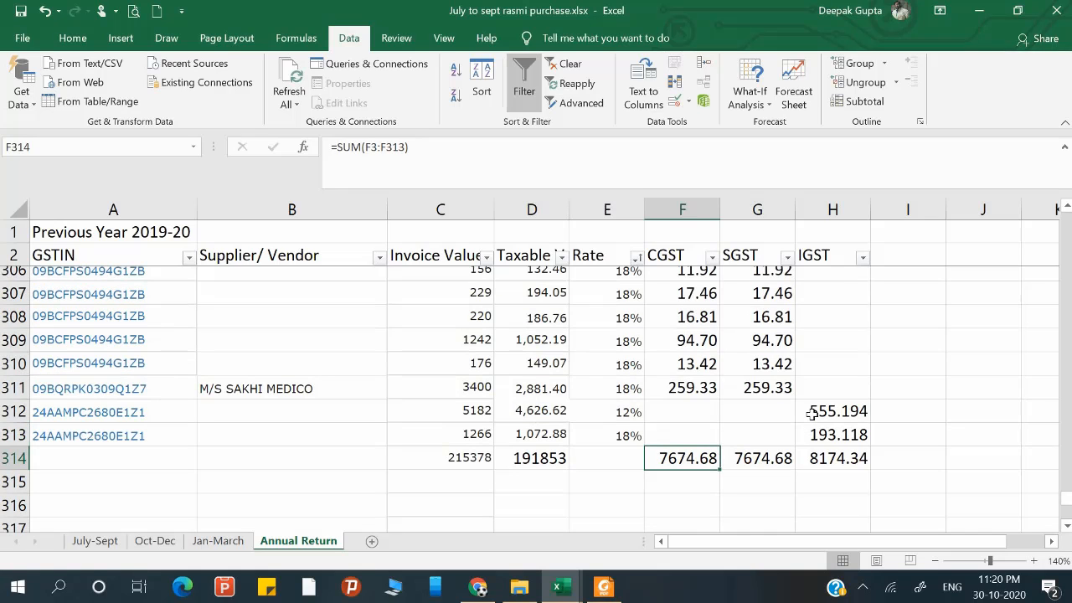
pyautogui.scroll(20, 1042, 474)
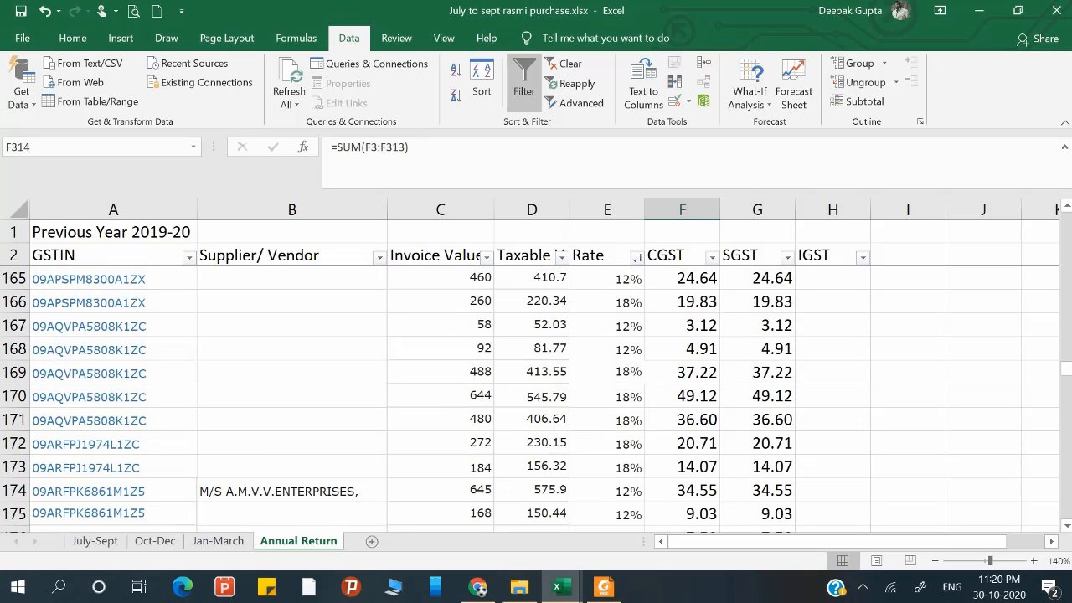
pyautogui.moveTo(1067, 375); pyautogui.dragTo(1066, 225)
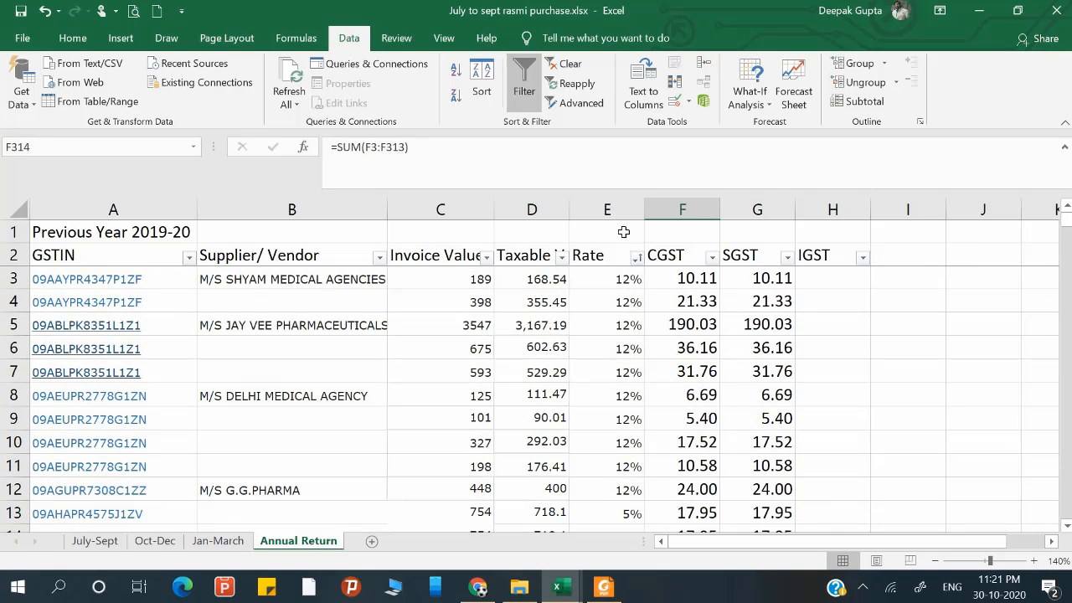
pyautogui.click(162, 370)
pyautogui.click(268, 365)
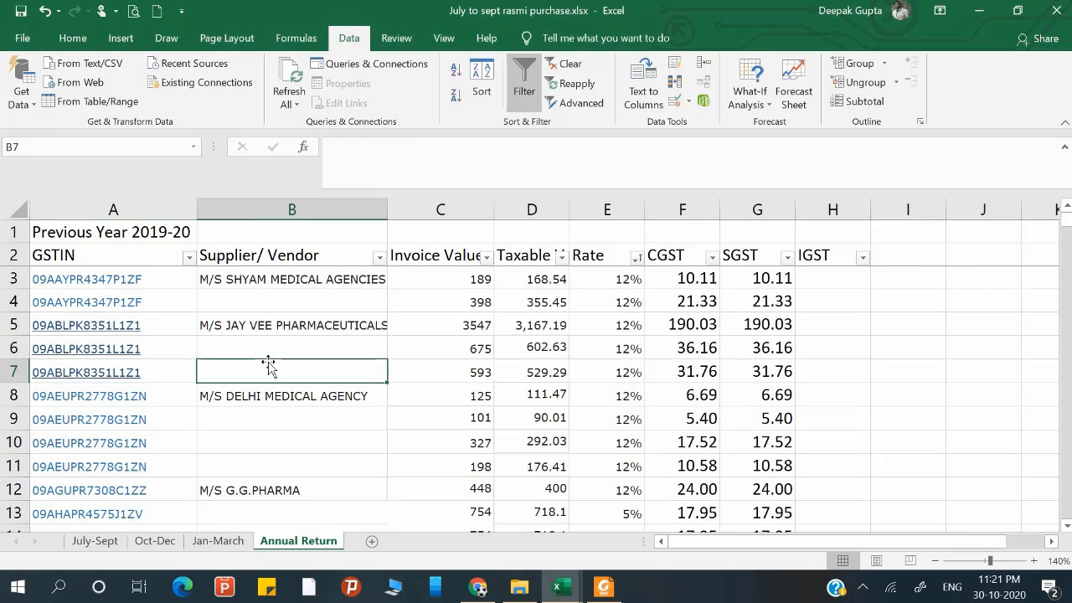
# Find the first "zee" supplier entry on the Annual Return sheet.
pyautogui.hotkey('ctrl', 'f')
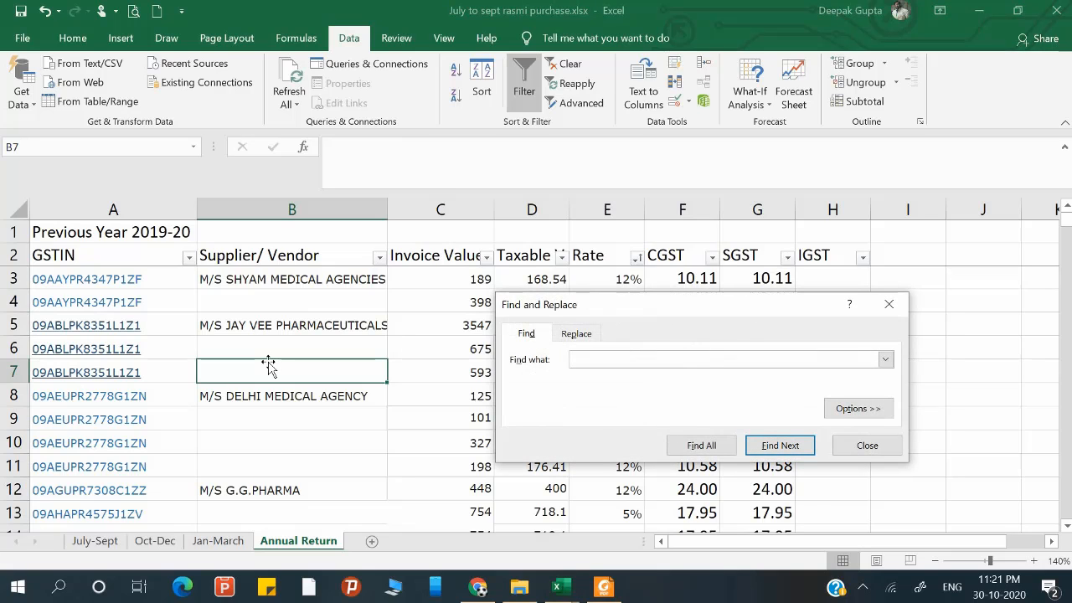
pyautogui.press('Return')
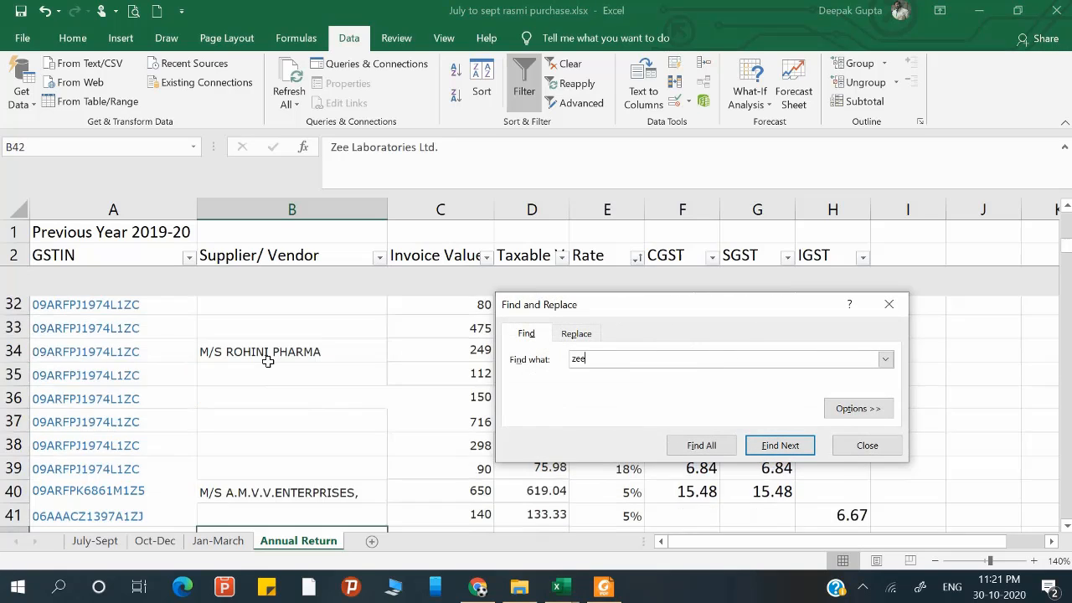
pyautogui.click(862, 446)
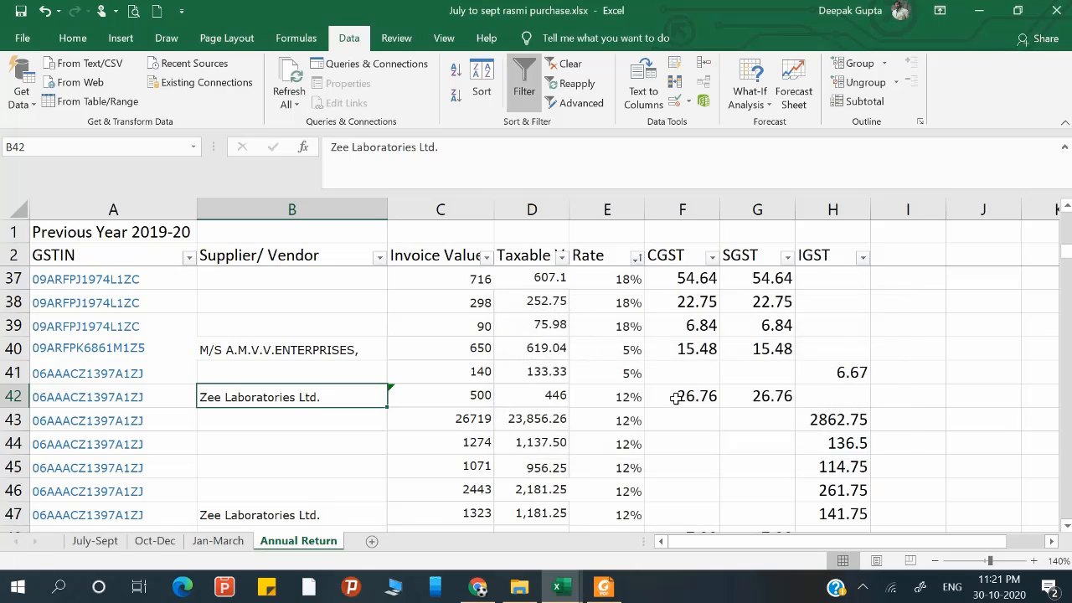
# Calculate the IGST in H42 for the Zee Laboratories purchase as =D42*E42, and clear the CGST and SGST amounts in F42:G42.
pyautogui.click(834, 397)
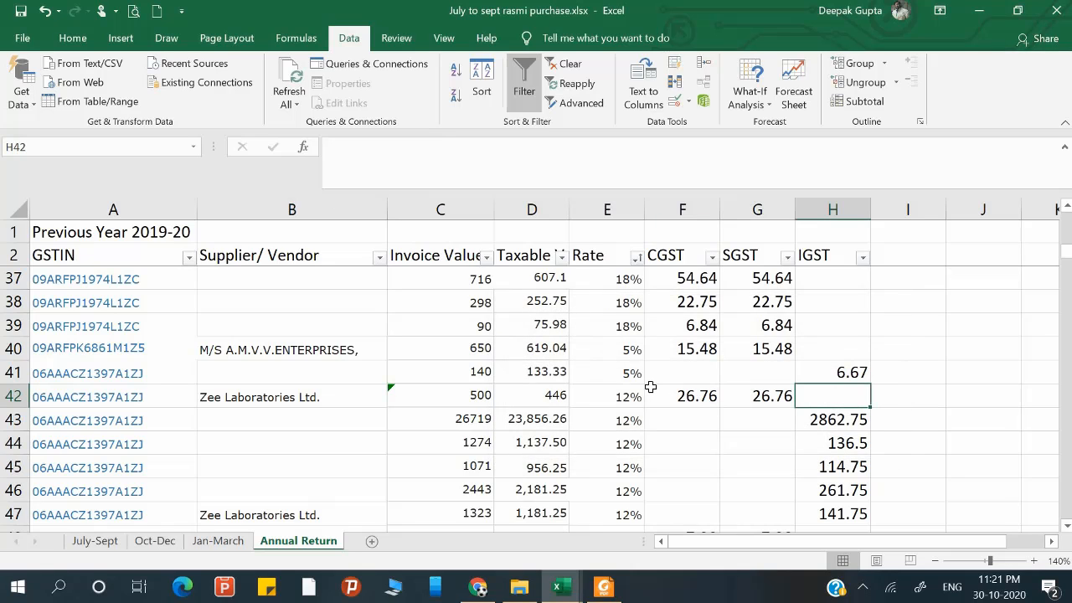
pyautogui.write('=')
pyautogui.press('Left')
pyautogui.press('Left')
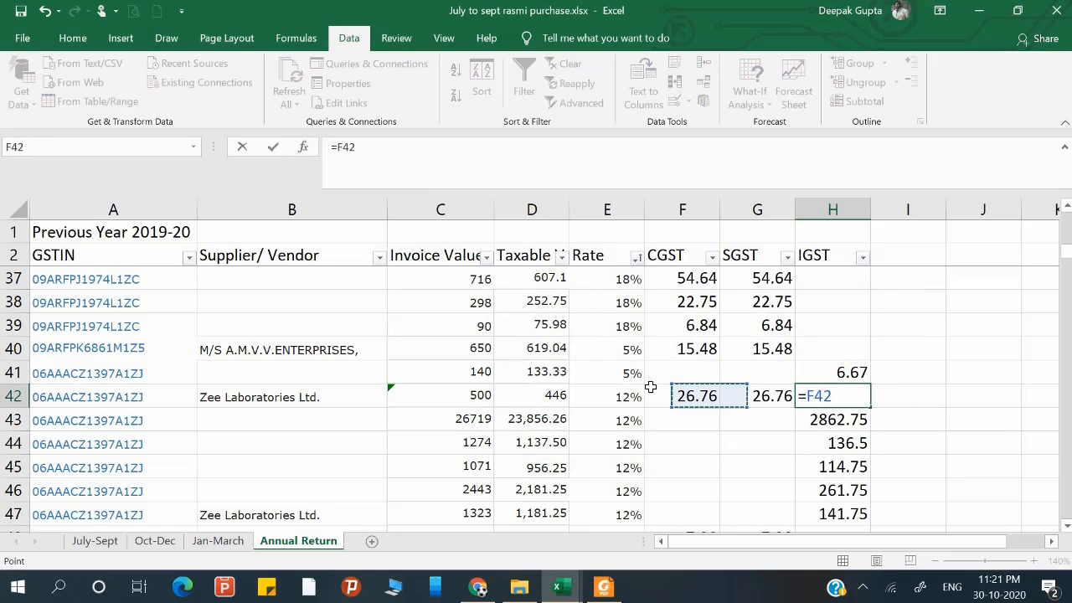
pyautogui.press('Left')
pyautogui.press('Left')
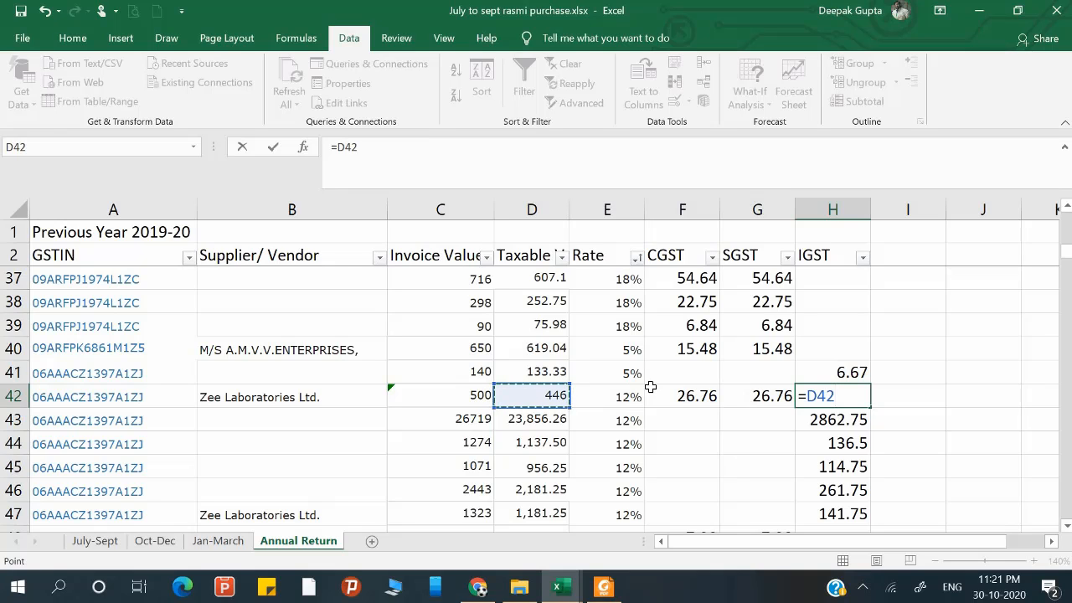
pyautogui.write('*')
pyautogui.press('Left')
pyautogui.press('Left')
pyautogui.press('Left')
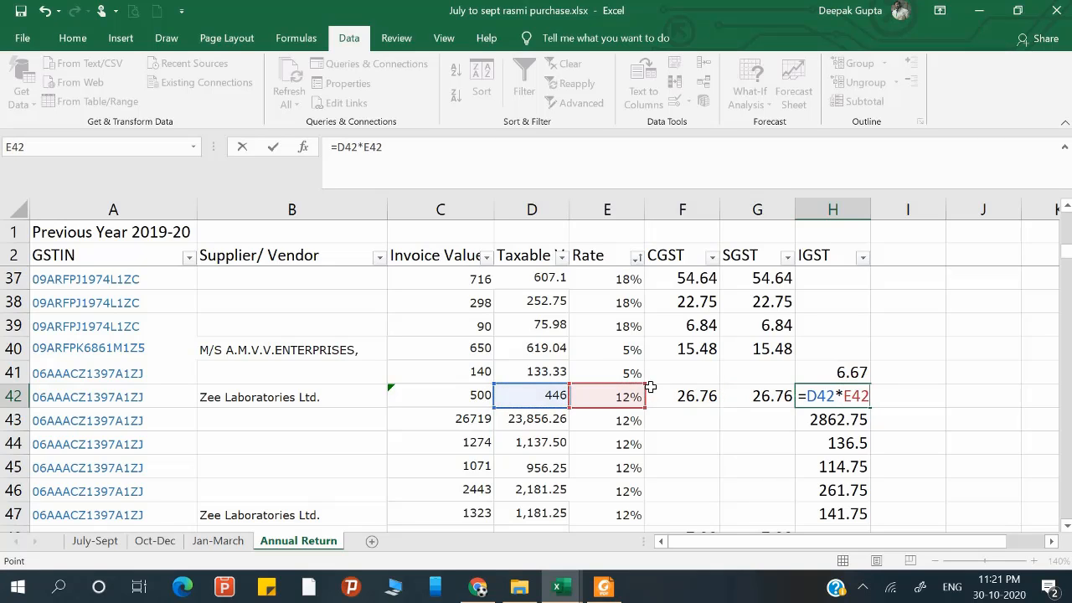
pyautogui.press('Return')
pyautogui.moveTo(704, 395); pyautogui.dragTo(746, 395)
pyautogui.press('Delete')
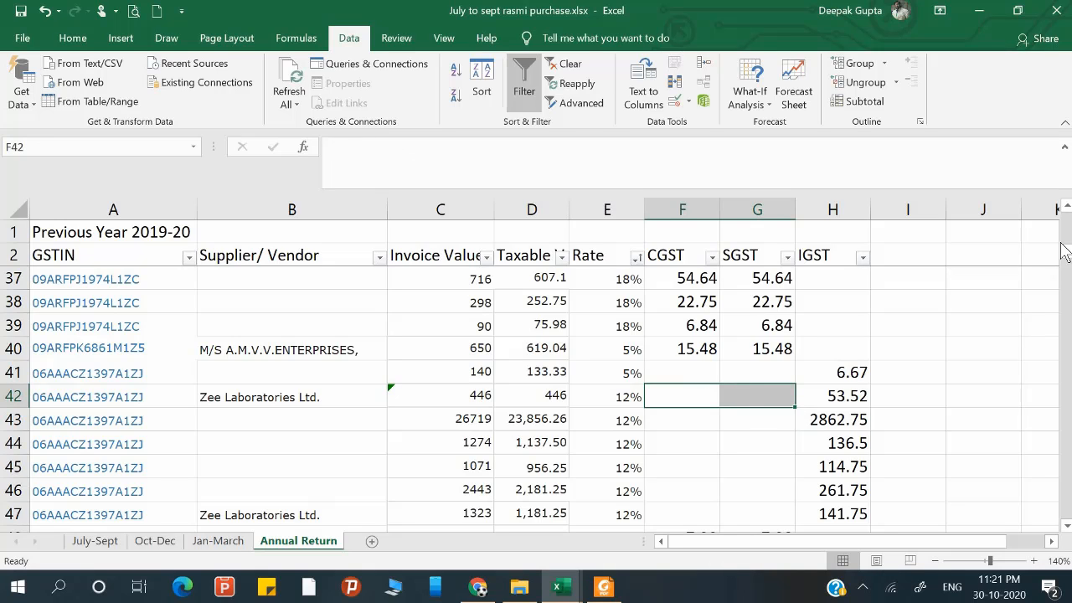
# Compare the CGST, SGST and IGST totals in row 314 with the tax amounts in table 4A of the draft PDF.
pyautogui.click(744, 372)
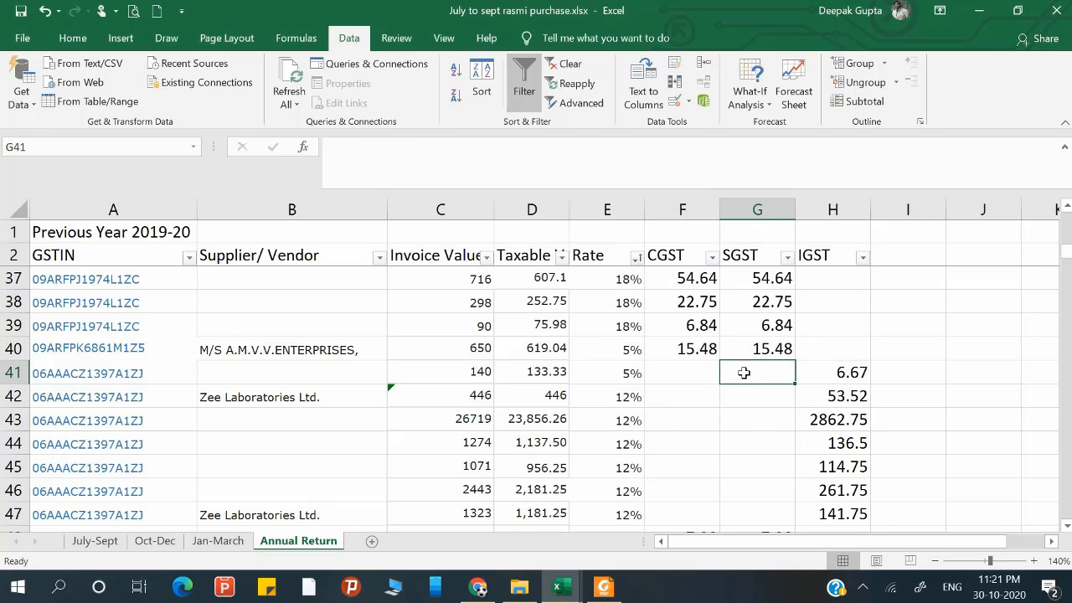
pyautogui.hotkey('ctrl', 'Down')
pyautogui.hotkey('alt', 'Tab')
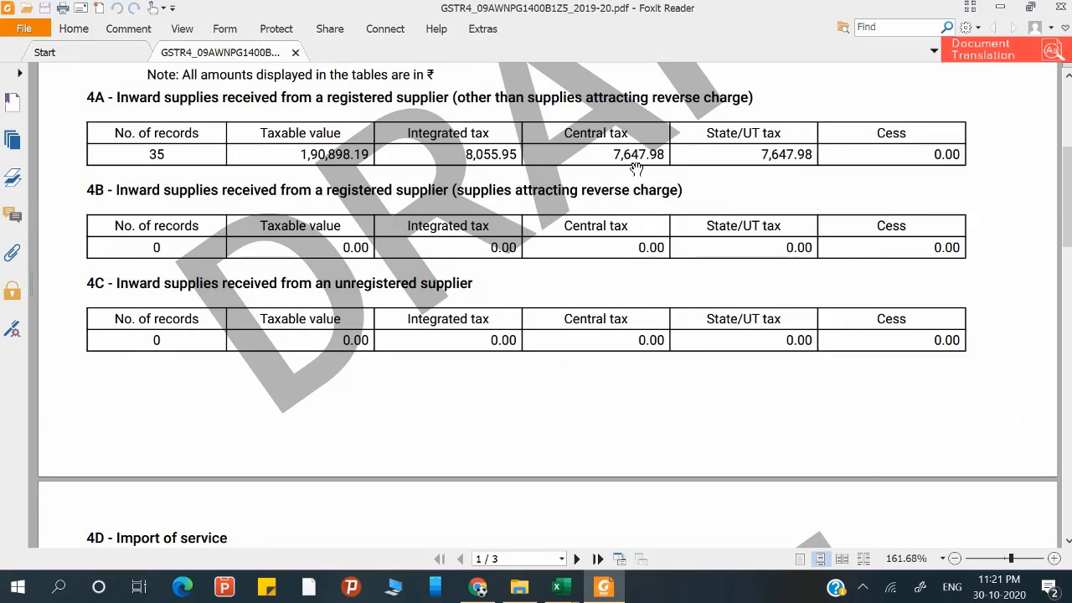
pyautogui.hotkey('alt', 'Tab')
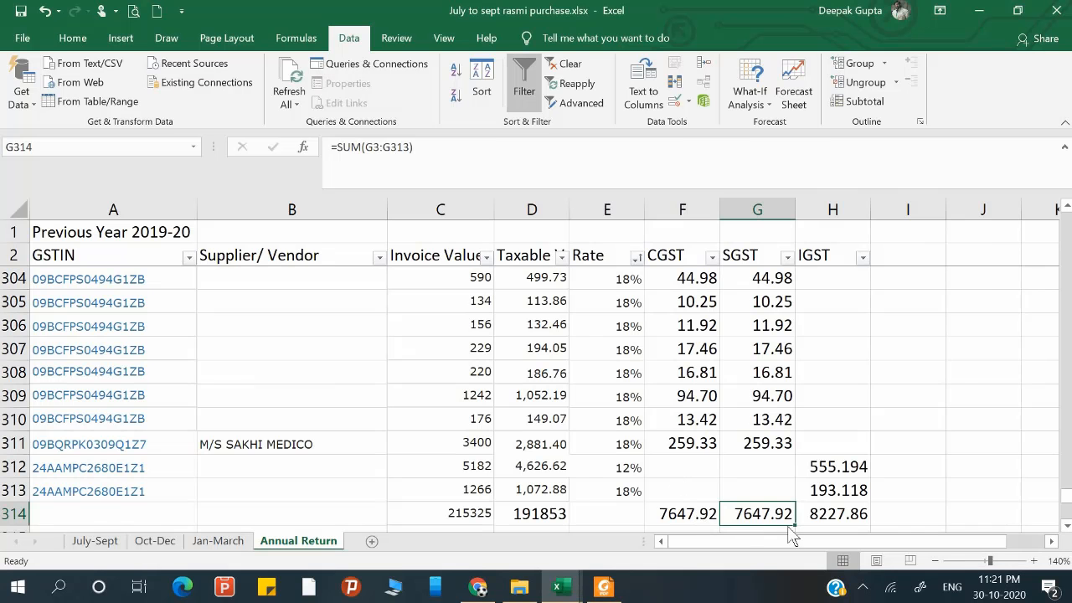
pyautogui.hotkey('alt', 'Tab')
pyautogui.hotkey('alt', 'Tab')
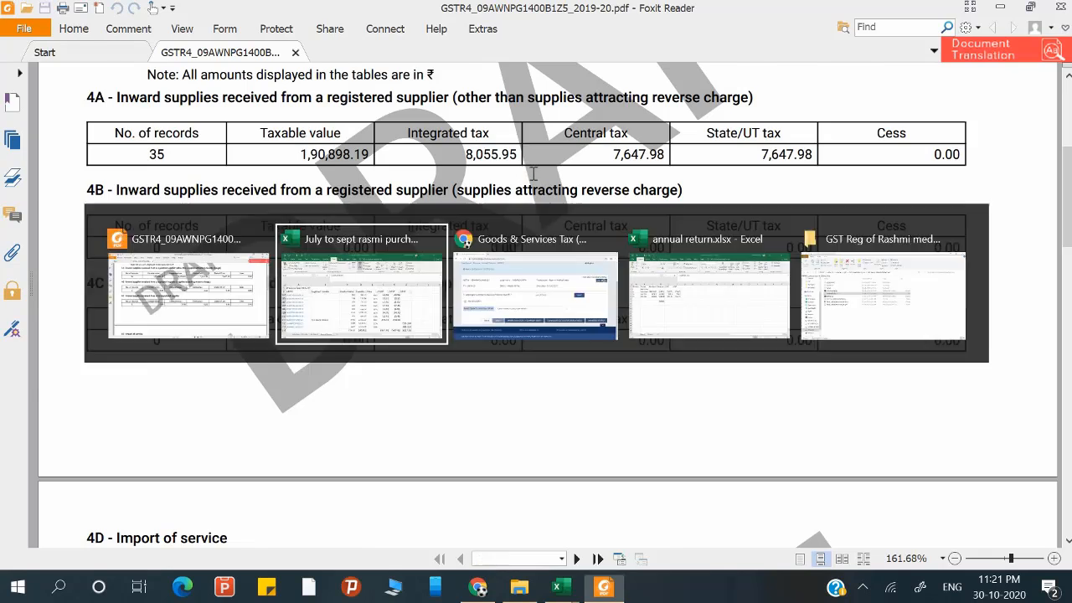
pyautogui.hotkey('alt', 'Tab')
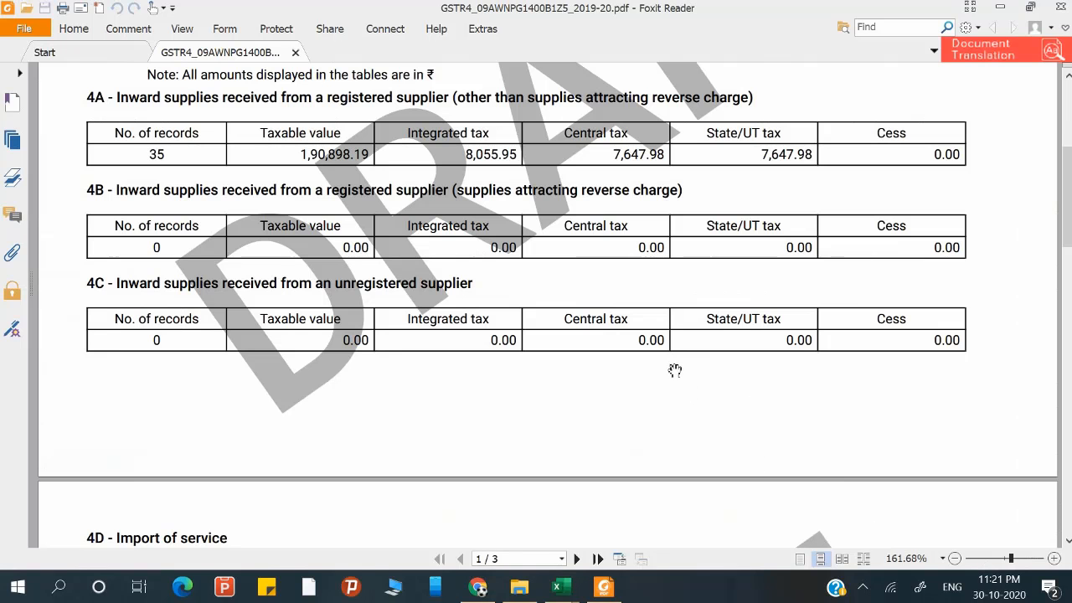
pyautogui.hotkey('alt', 'Tab')
pyautogui.press('Tab')
pyautogui.hotkey('alt', 'shift', 'Tab')
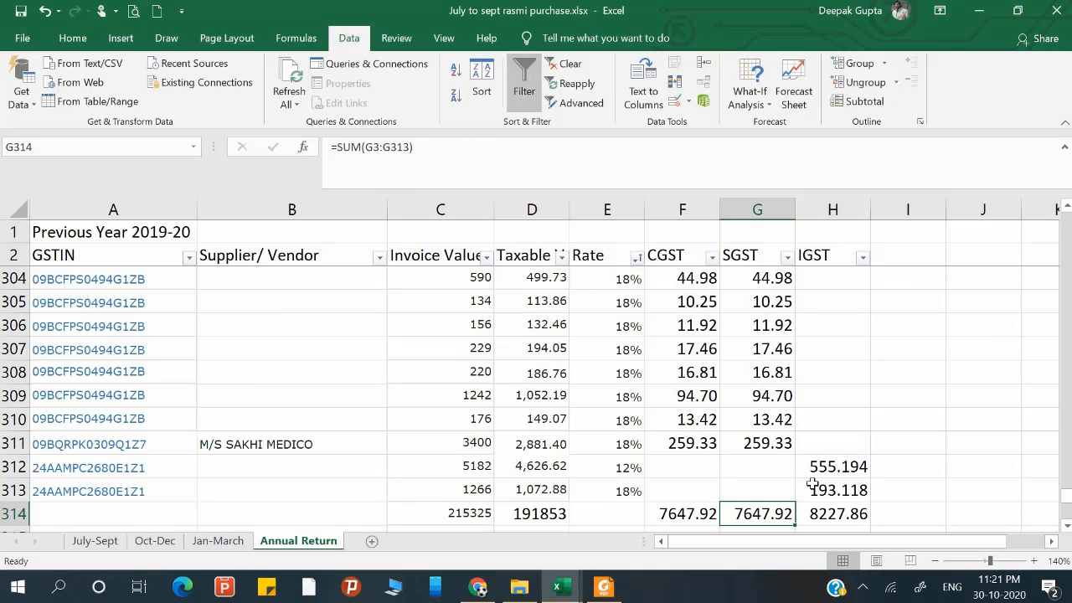
# Check the IGST formula in H313 and look back up through the purchase entries above the totals row.
pyautogui.scroll(-1, 812, 486)
pyautogui.scroll(-1, 812, 485)
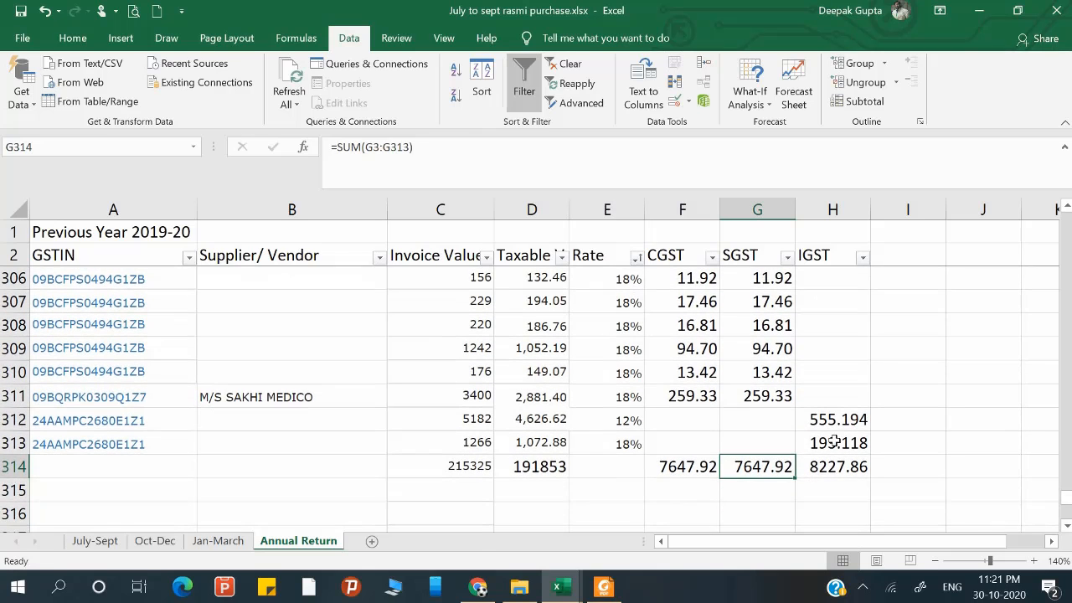
pyautogui.click(835, 442)
pyautogui.scroll(19, 835, 443)
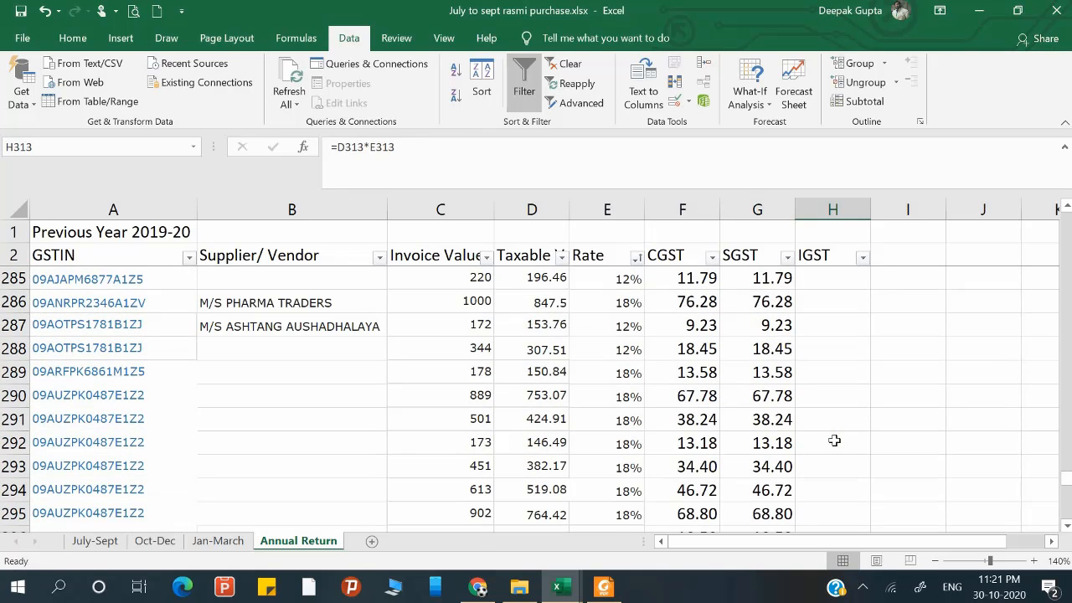
pyautogui.scroll(20, 834, 439)
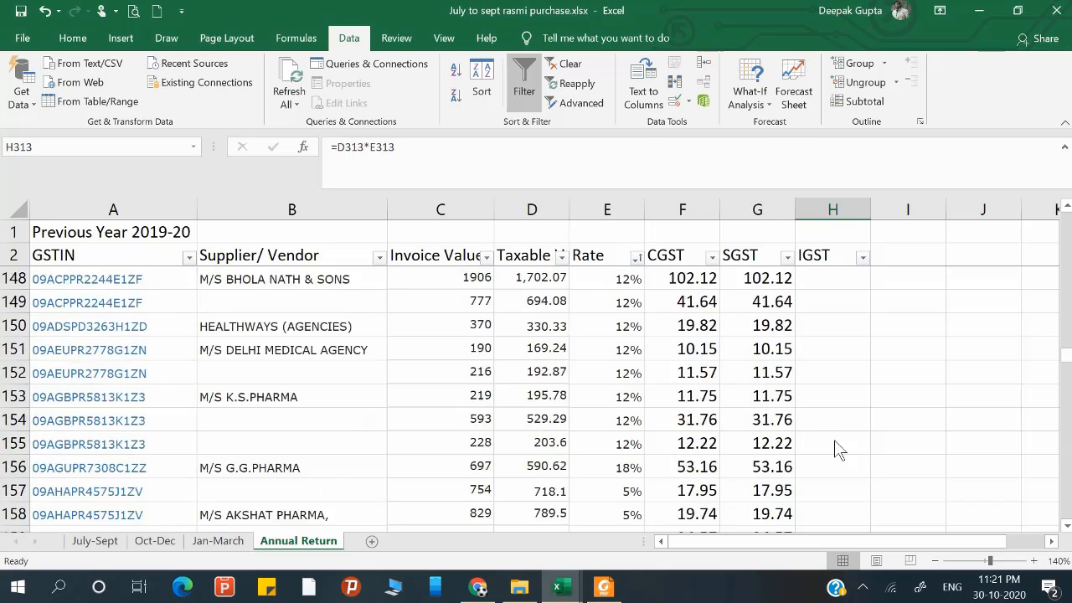
# Switch to the draft GSTR-4 PDF in Foxit Reader and review tables 5 to 8, including the CMP-08 liability and the late fee payable.
pyautogui.hotkey('alt', 'Tab')
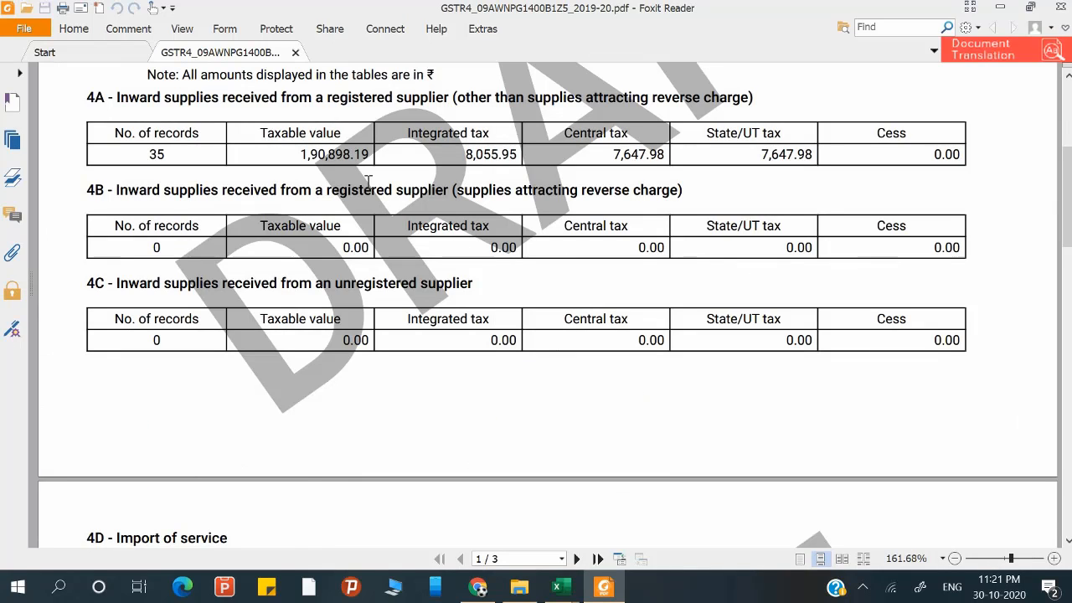
pyautogui.scroll(3, 366, 179)
pyautogui.scroll(-10, 394, 253)
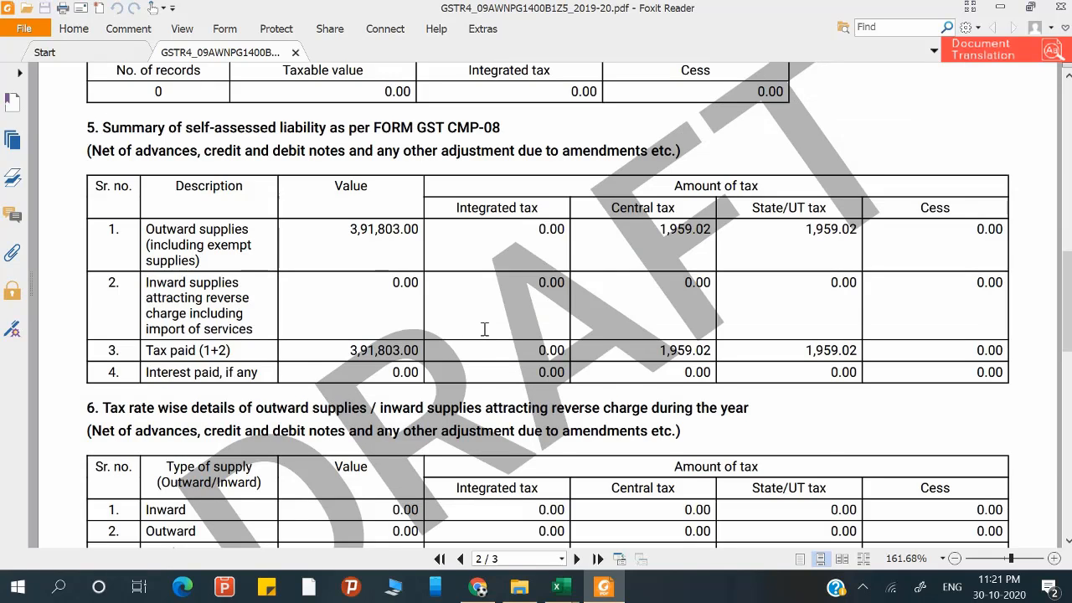
pyautogui.scroll(-1, 484, 330)
pyautogui.scroll(-15, 712, 360)
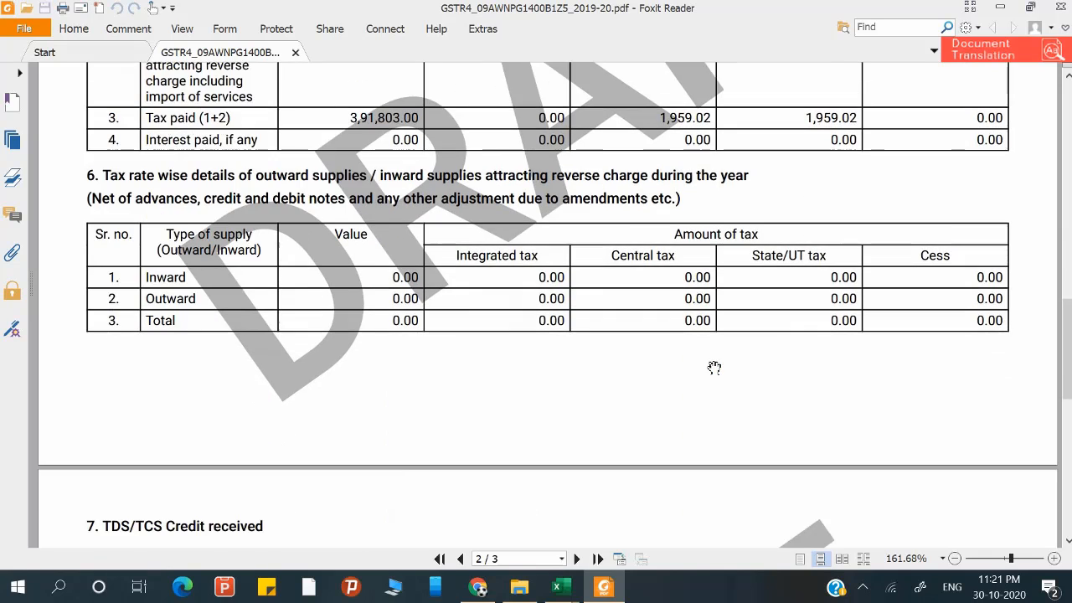
pyautogui.scroll(-4, 711, 365)
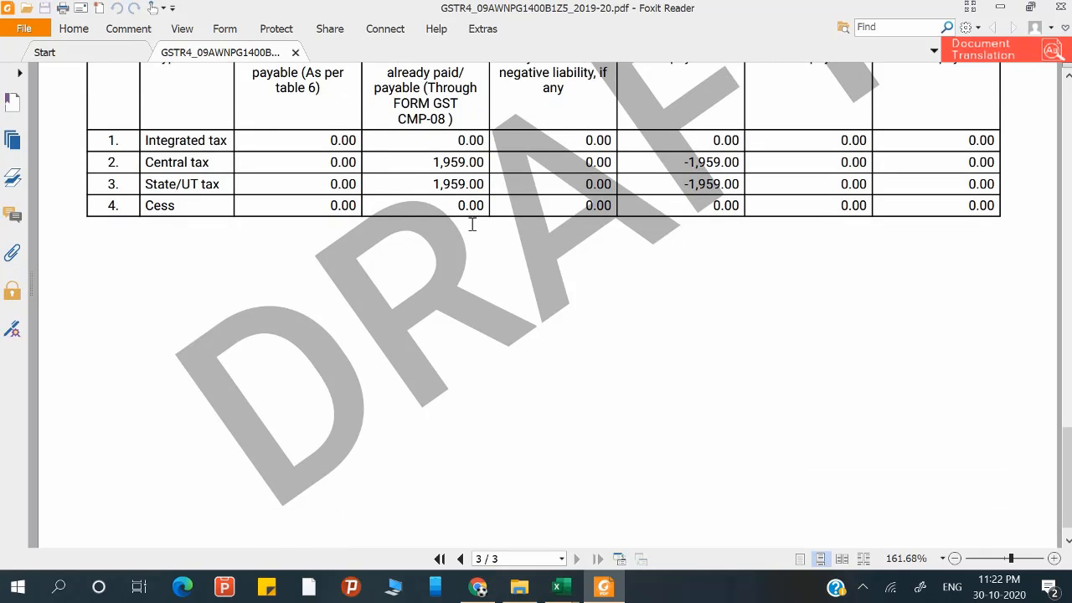
pyautogui.scroll(-1, 471, 224)
pyautogui.scroll(4, 565, 167)
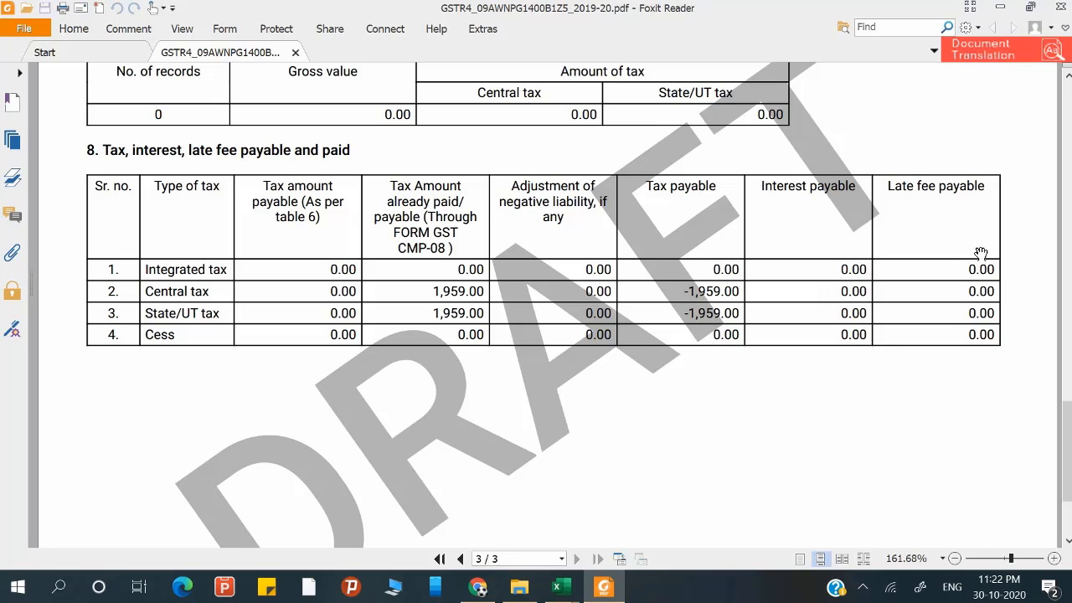
# Switch to the GST portal in Chrome, download the GSTR-4 details as an Excel workbook into the gst return folder, and open it maximized.
pyautogui.hotkey('alt', 'Tab')
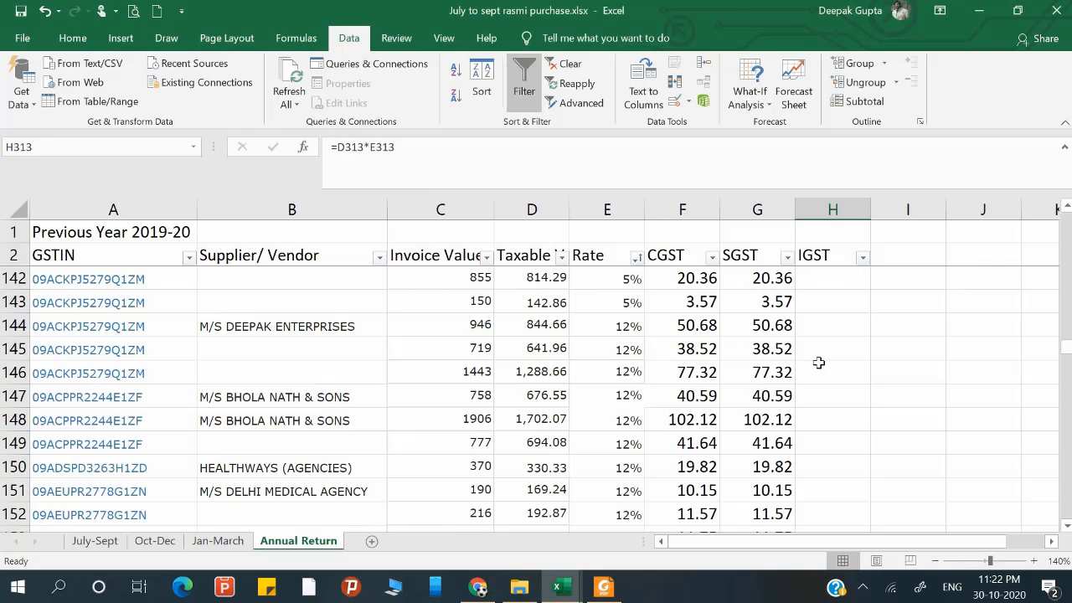
pyautogui.scroll(-1, 818, 361)
pyautogui.click(478, 588)
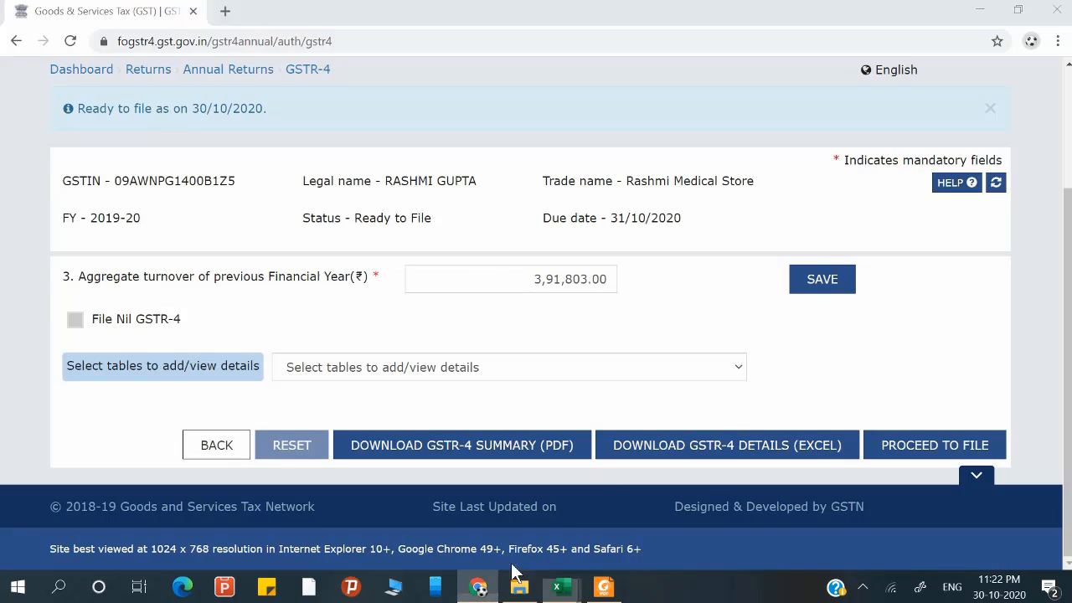
pyautogui.click(679, 446)
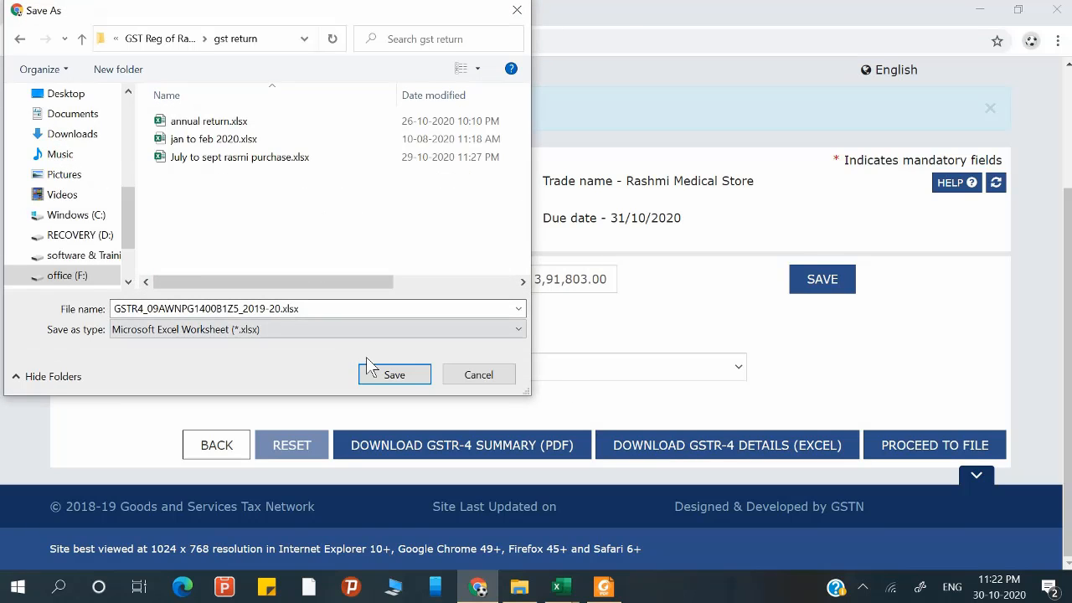
pyautogui.click(417, 383)
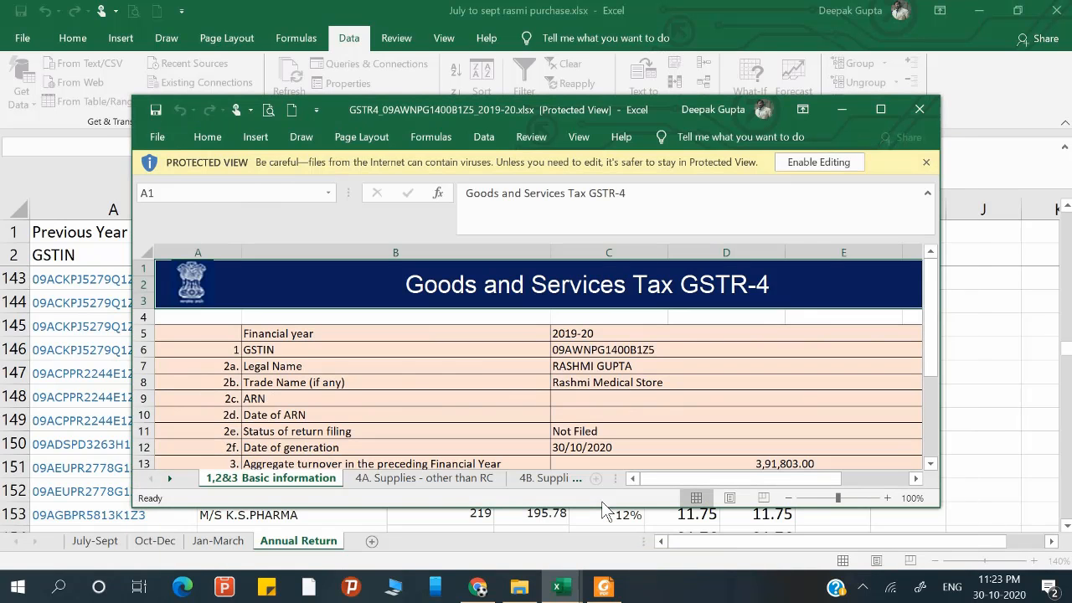
pyautogui.click(886, 108)
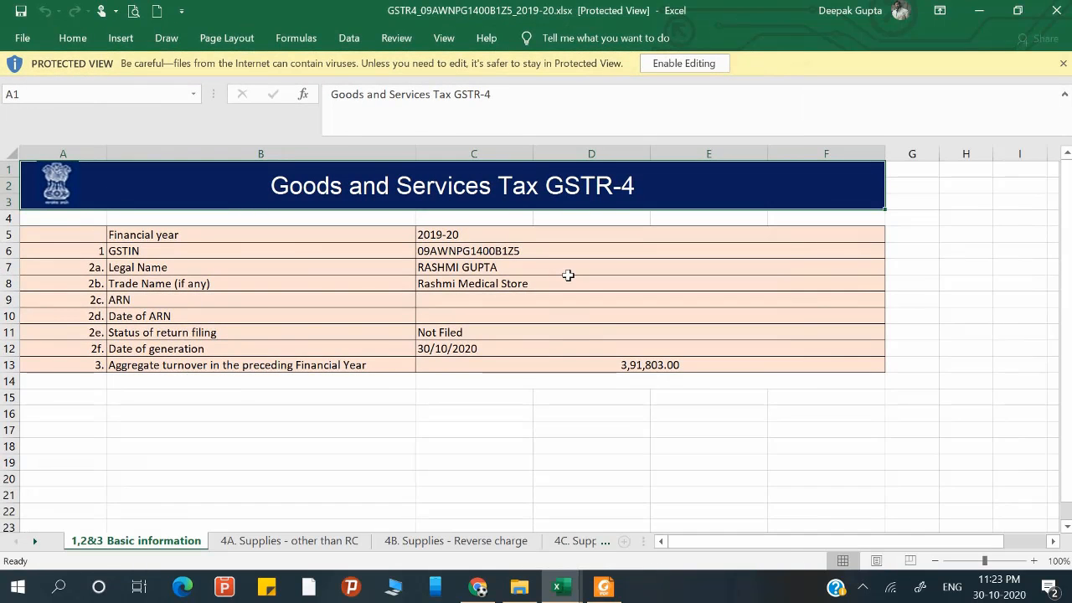
# Review the supplier-wise entries on the 4A. Supplies - other than RC sheet and select the supplier GSTIN in cell A12.
pyautogui.scroll(-1, 430, 366)
pyautogui.click(301, 540)
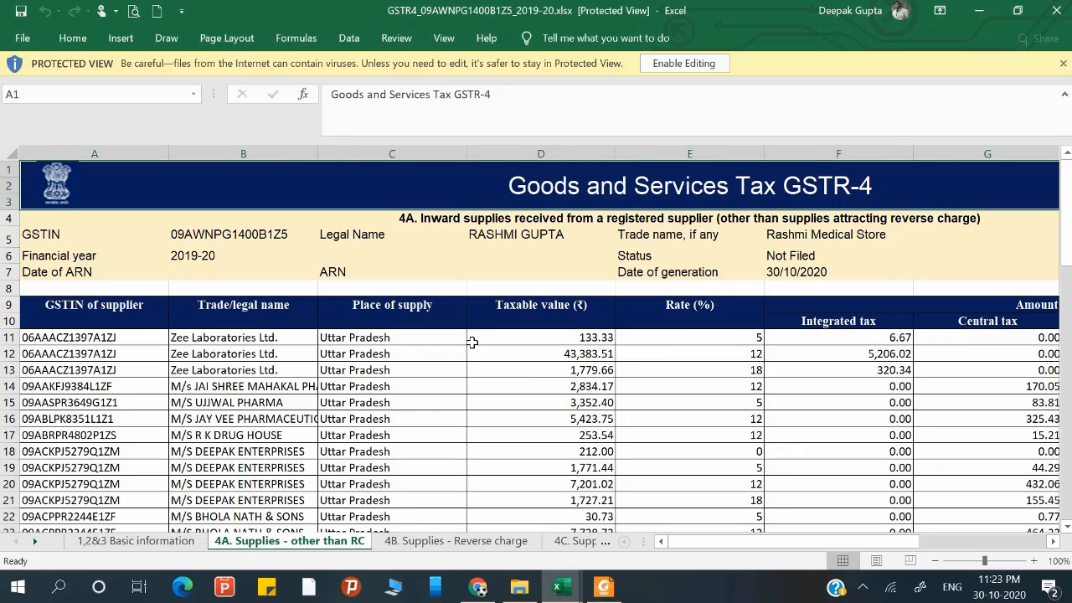
pyautogui.scroll(-2, 472, 342)
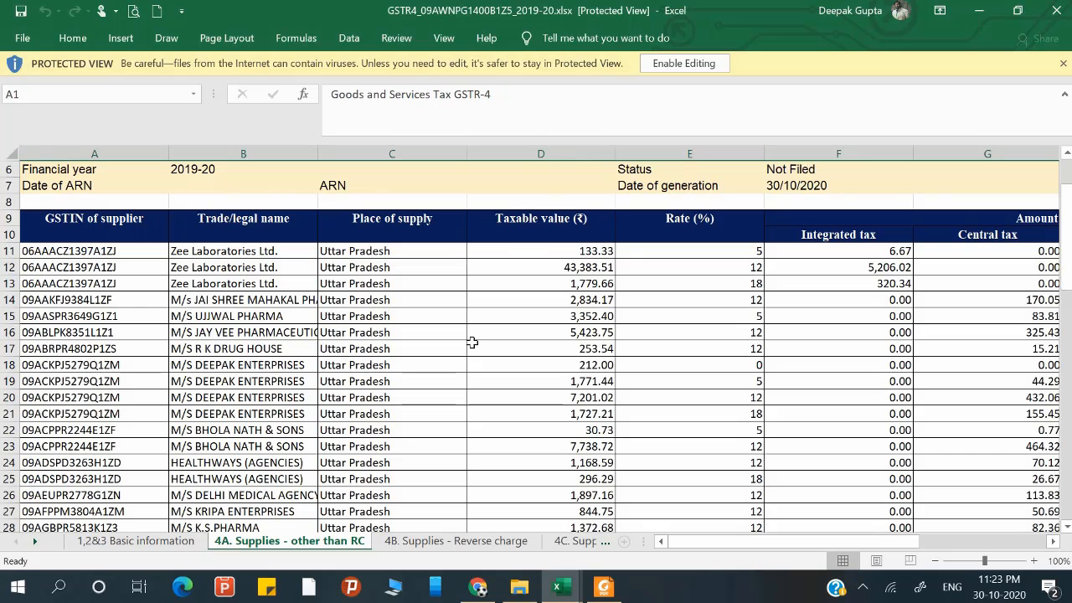
pyautogui.scroll(-1, 416, 355)
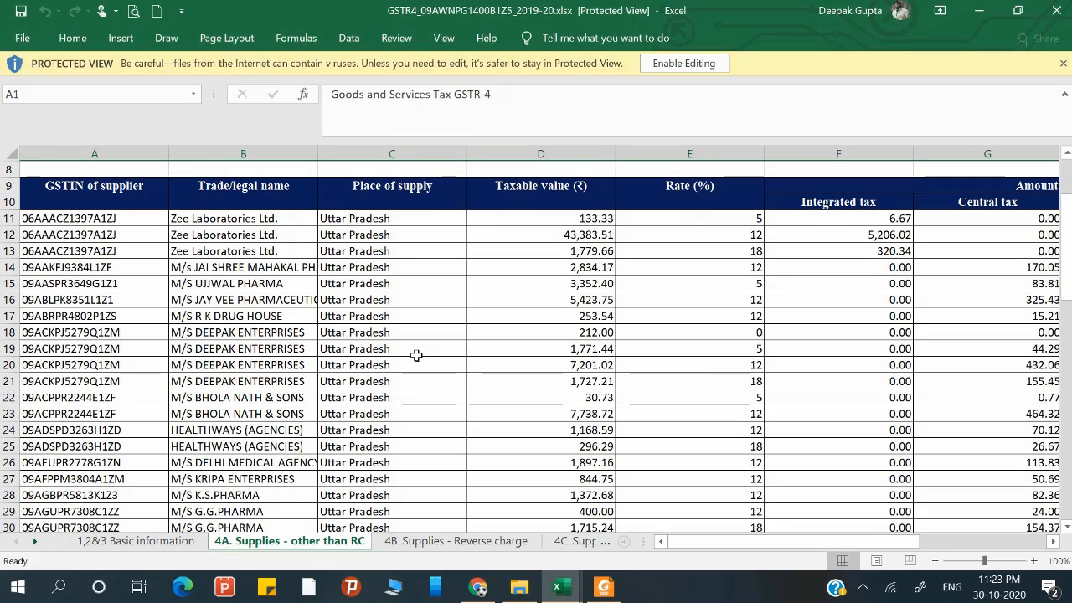
pyautogui.scroll(-1, 416, 355)
pyautogui.scroll(-1, 417, 355)
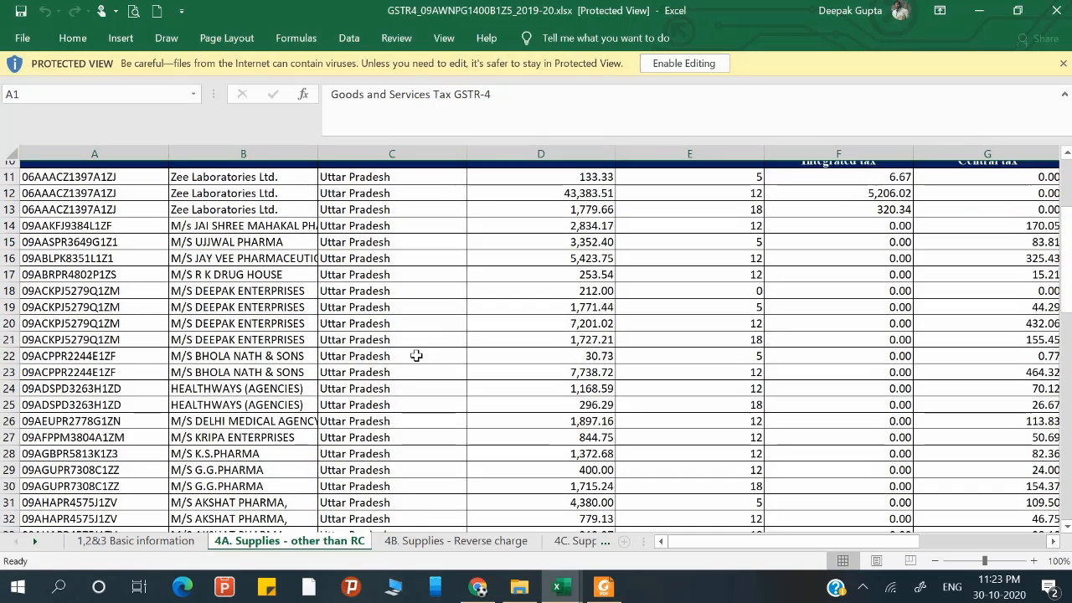
pyautogui.scroll(2, 418, 354)
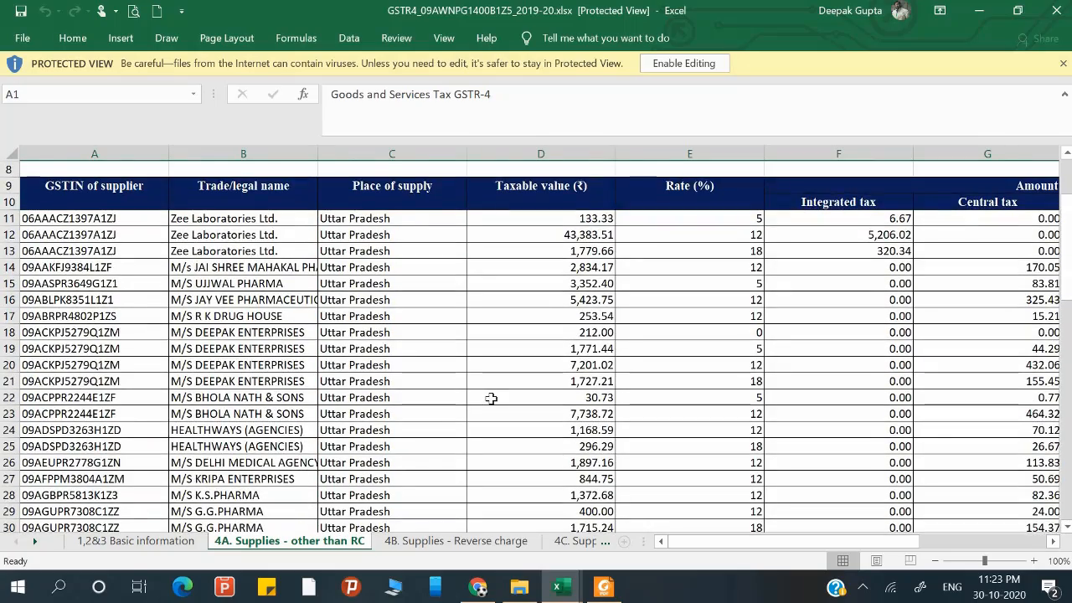
pyautogui.scroll(-10, 491, 399)
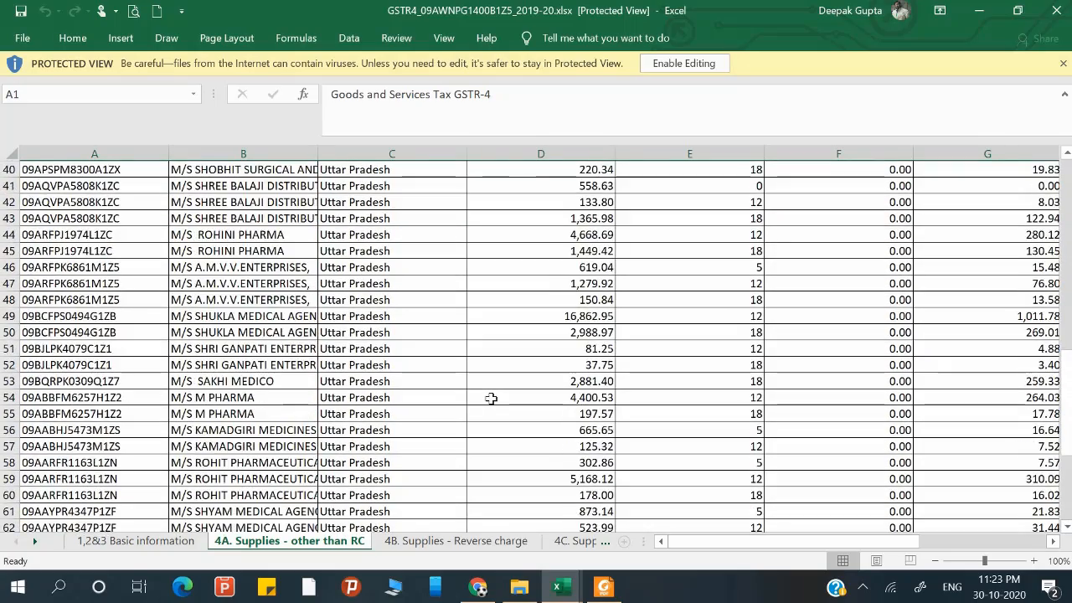
pyautogui.scroll(-6, 491, 399)
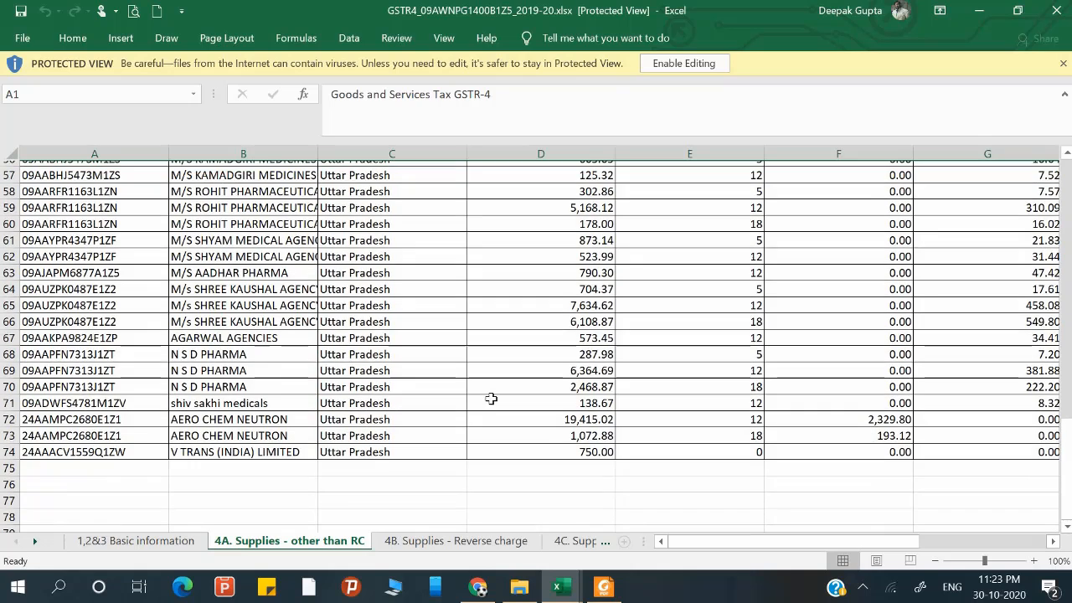
pyautogui.scroll(18, 490, 398)
pyautogui.click(127, 355)
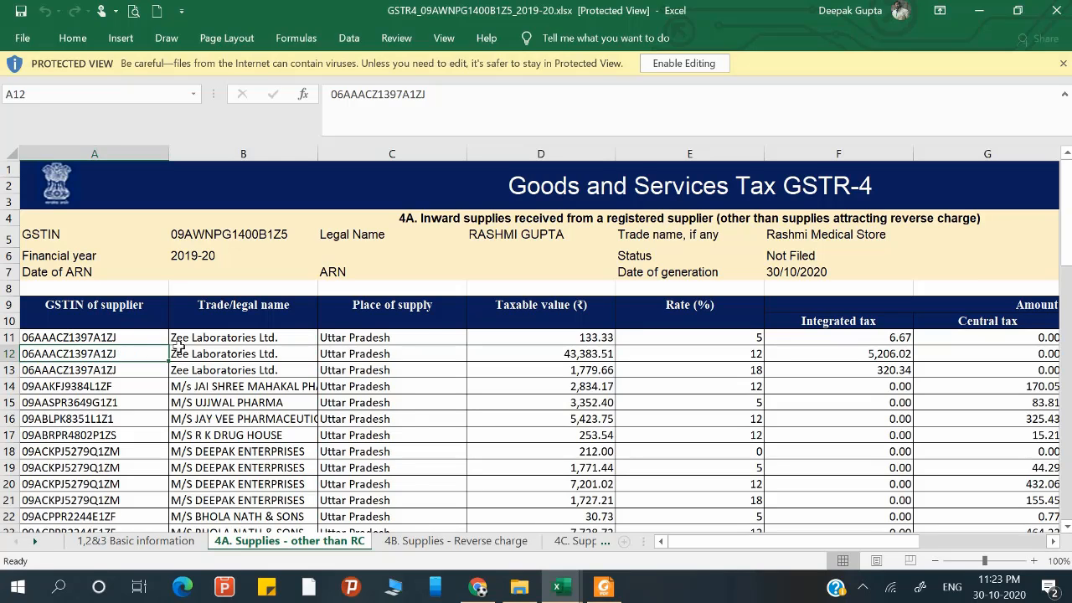
# Enable editing in the downloaded GSTR-4 workbook and maximize its window.
pyautogui.click(201, 353)
pyautogui.click(94, 310)
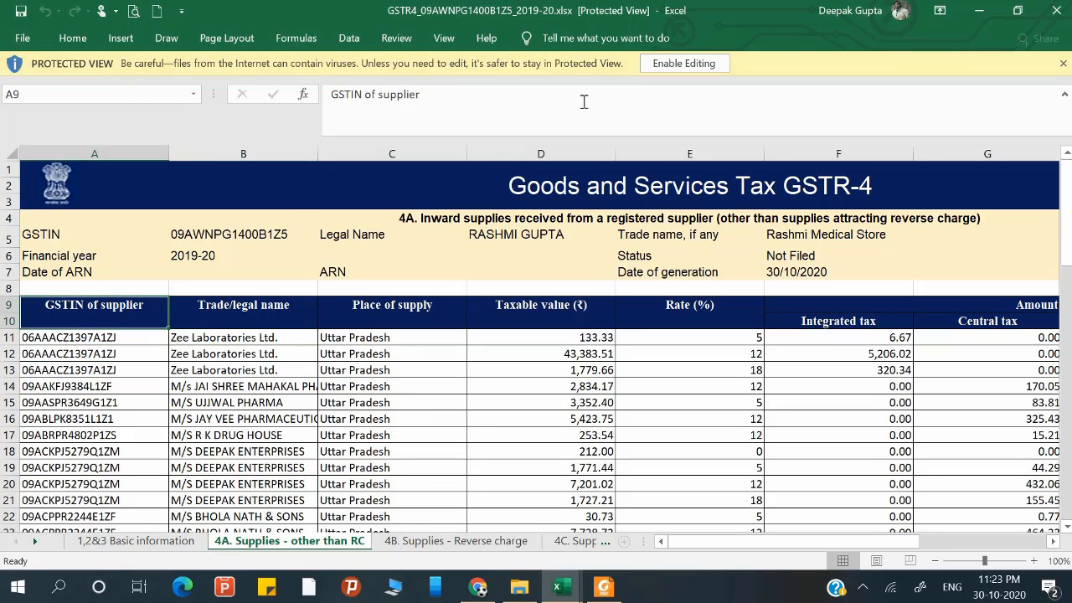
pyautogui.click(697, 63)
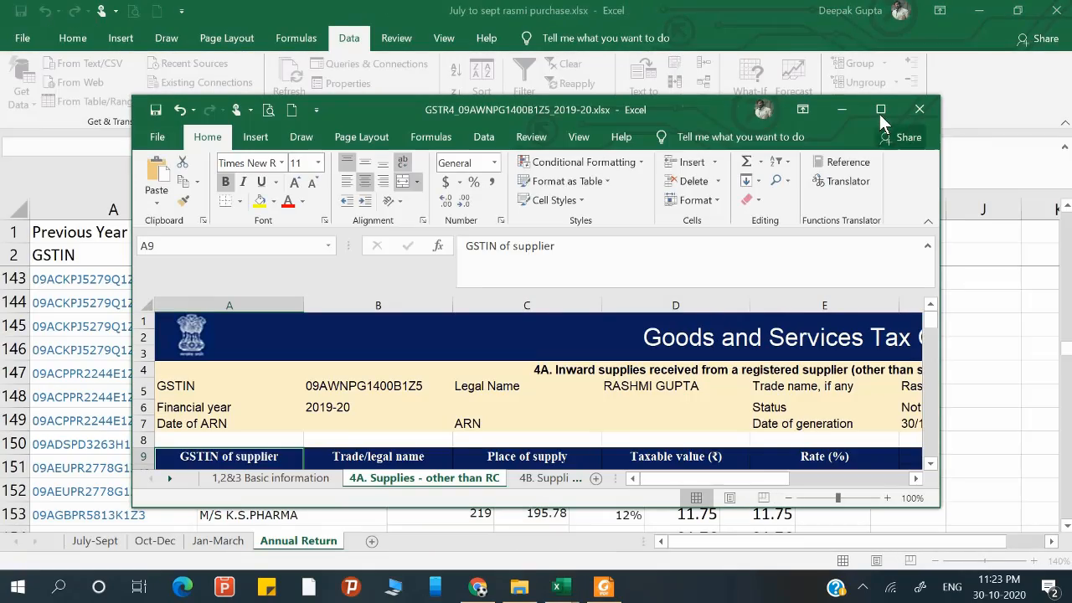
pyautogui.click(880, 114)
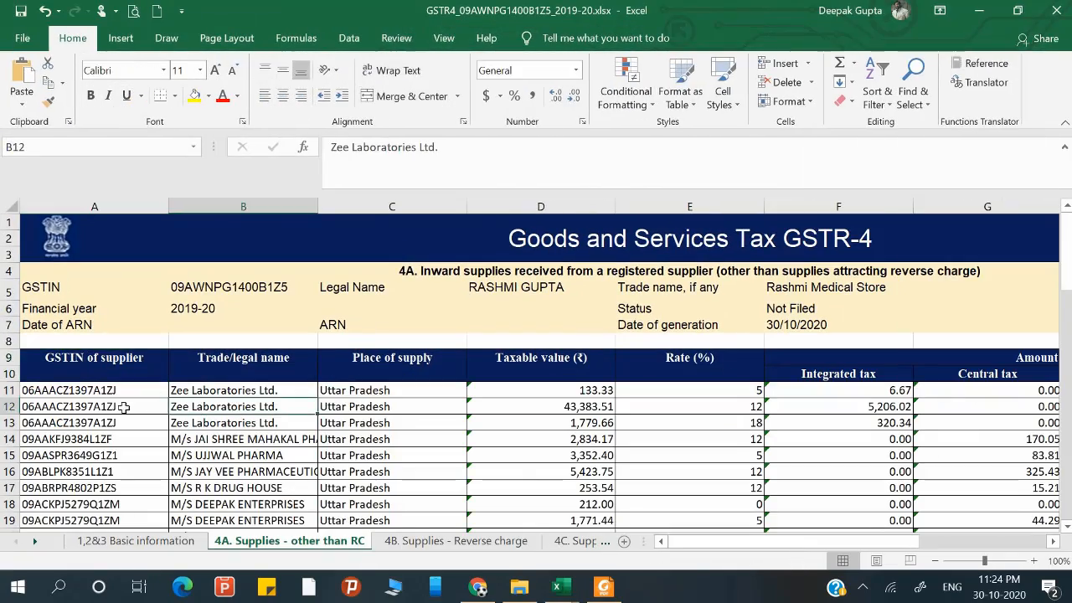
# Add filters to the 4A supplies table header and filter the GSTIN of supplier column to only the GSTINs starting with 06 and 24.
pyautogui.click(111, 407)
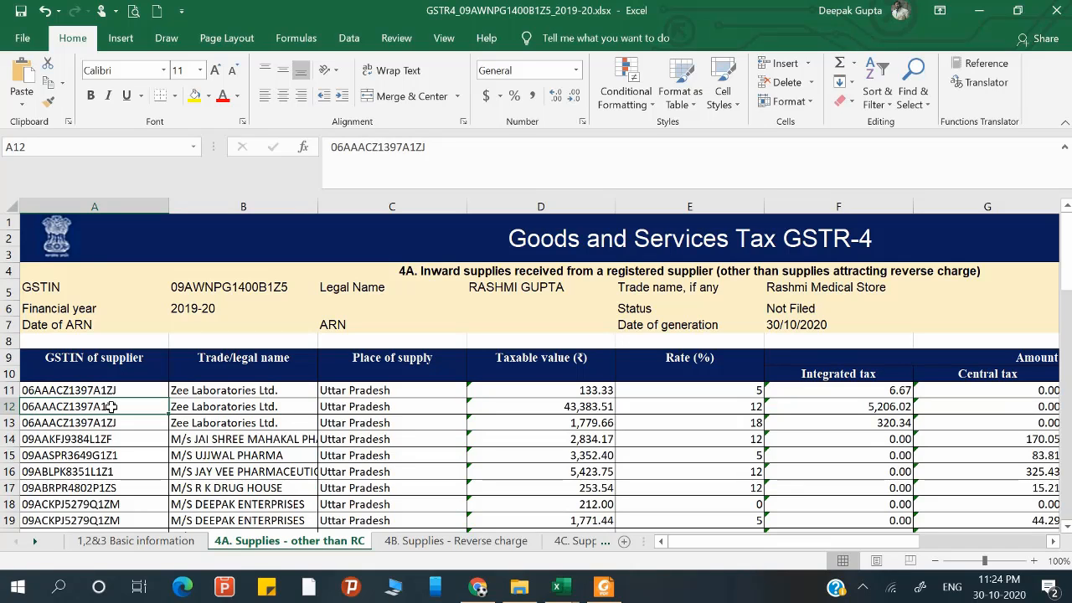
pyautogui.click(154, 440)
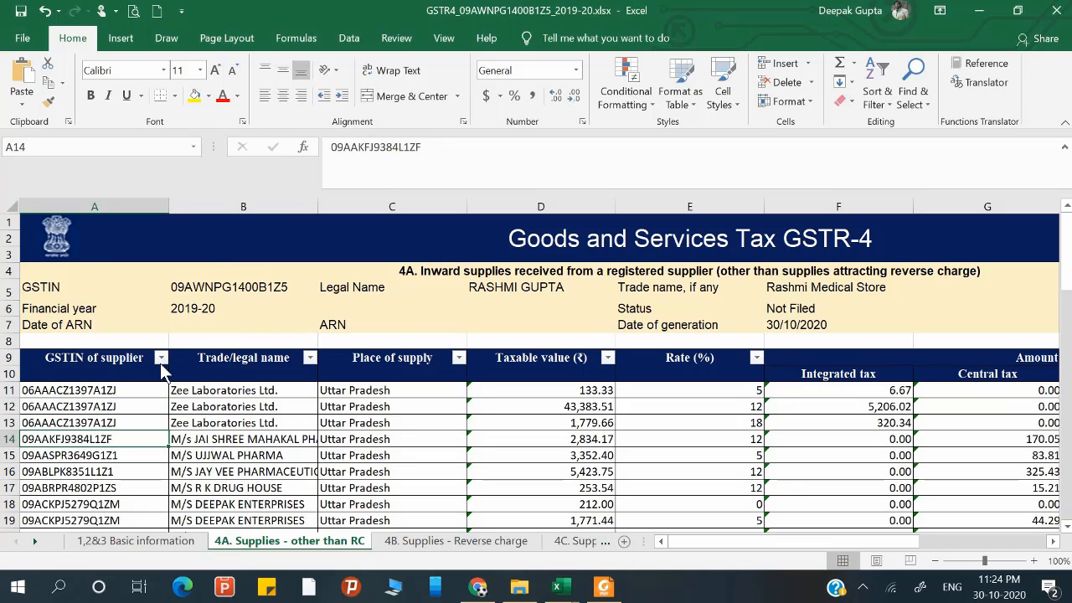
pyautogui.click(161, 358)
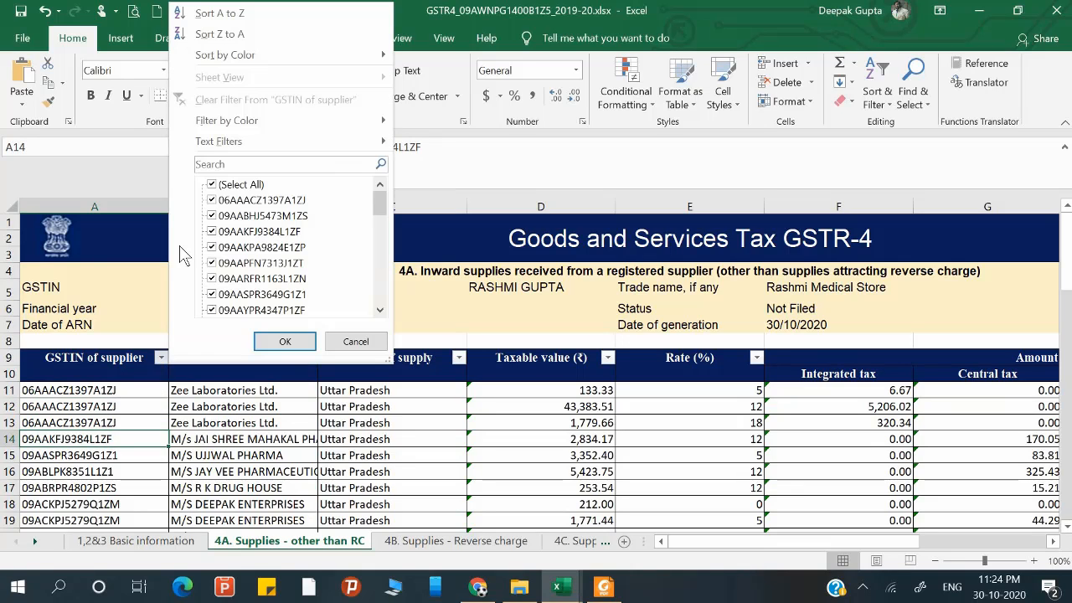
pyautogui.click(215, 186)
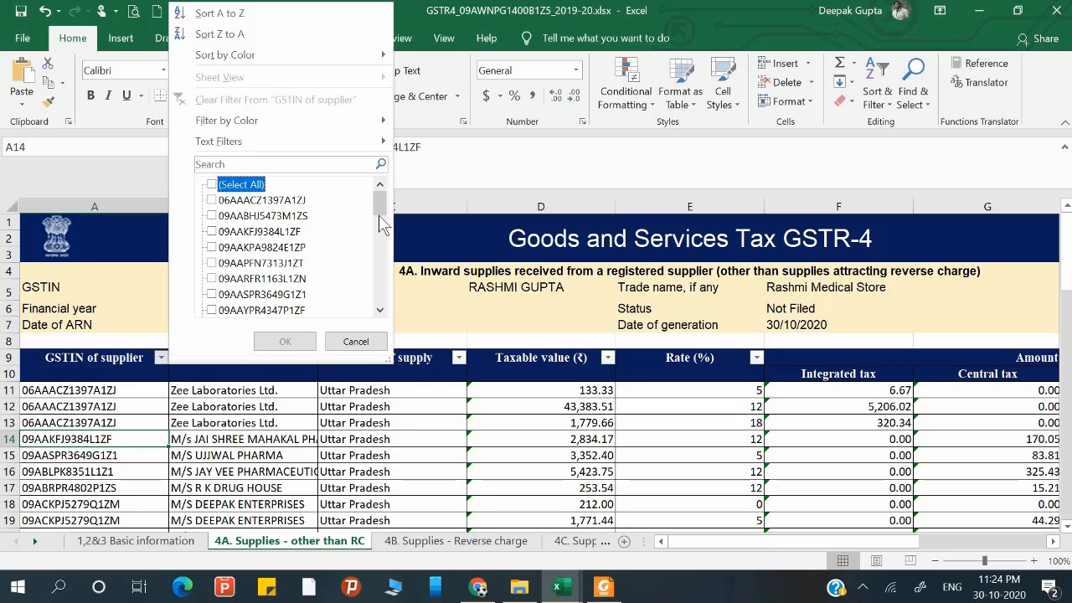
pyautogui.moveTo(379, 216); pyautogui.dragTo(376, 301)
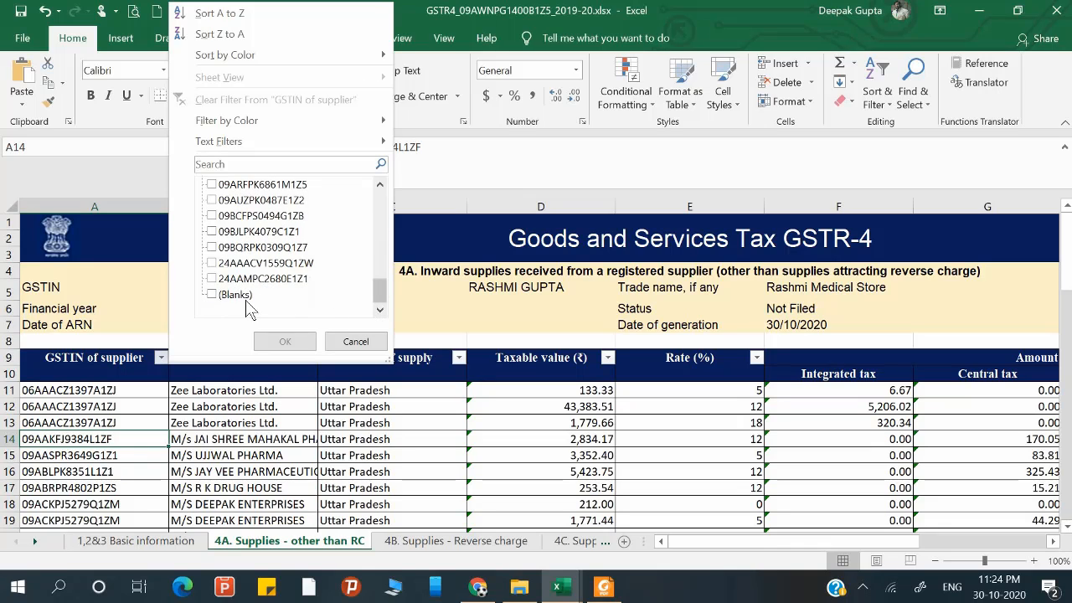
pyautogui.click(214, 279)
pyautogui.click(214, 263)
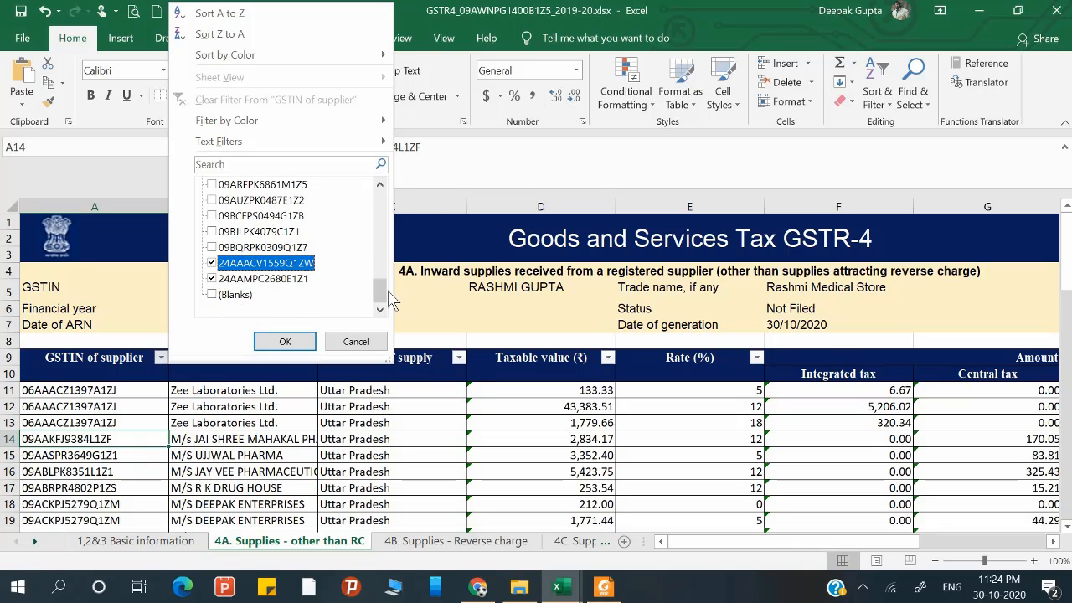
pyautogui.moveTo(379, 289); pyautogui.dragTo(378, 203)
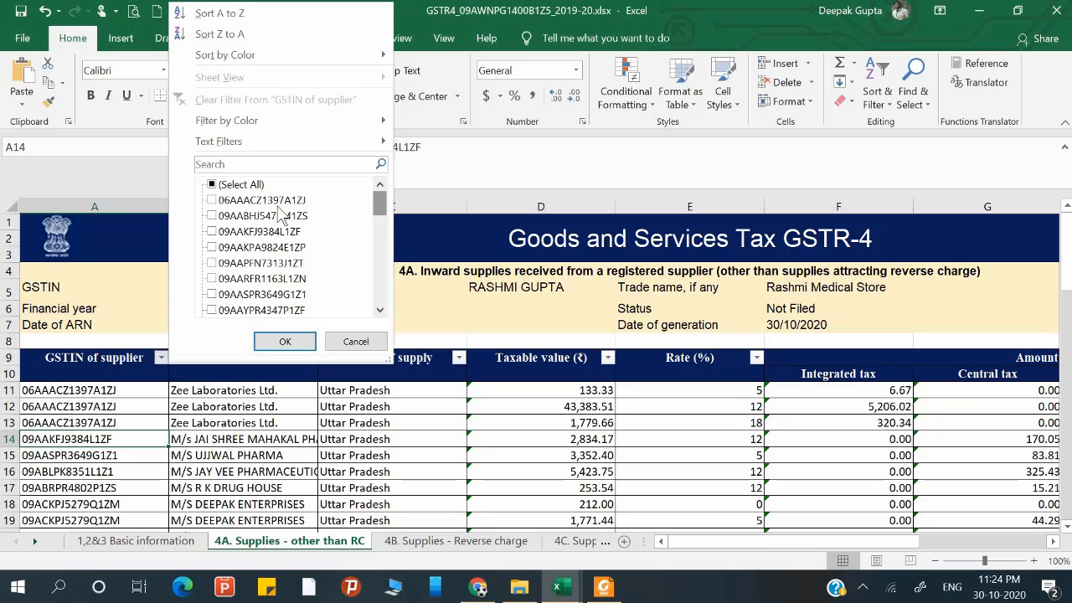
pyautogui.click(220, 201)
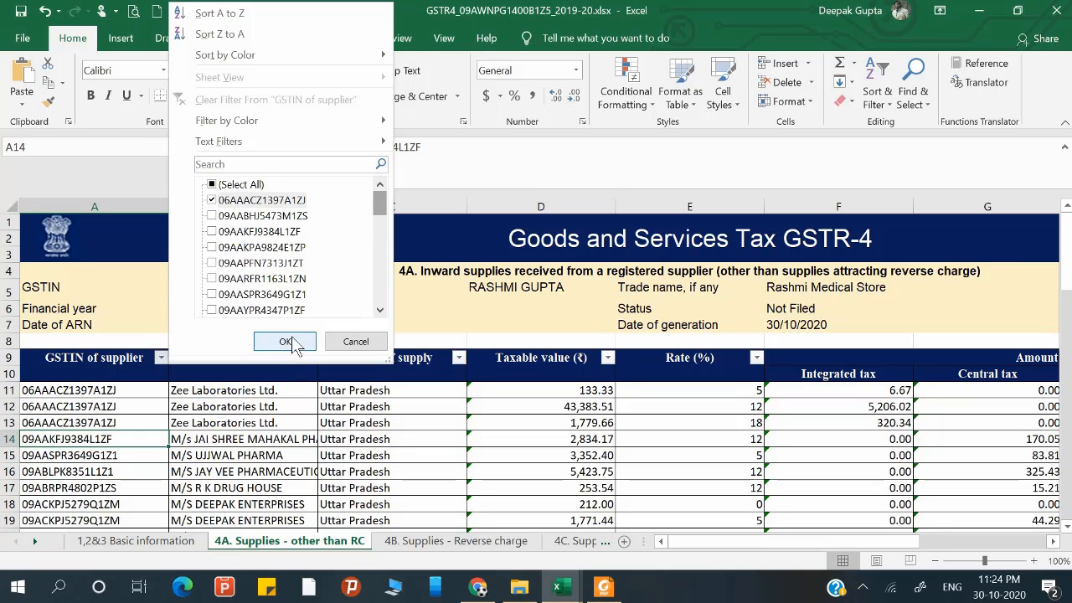
pyautogui.click(284, 342)
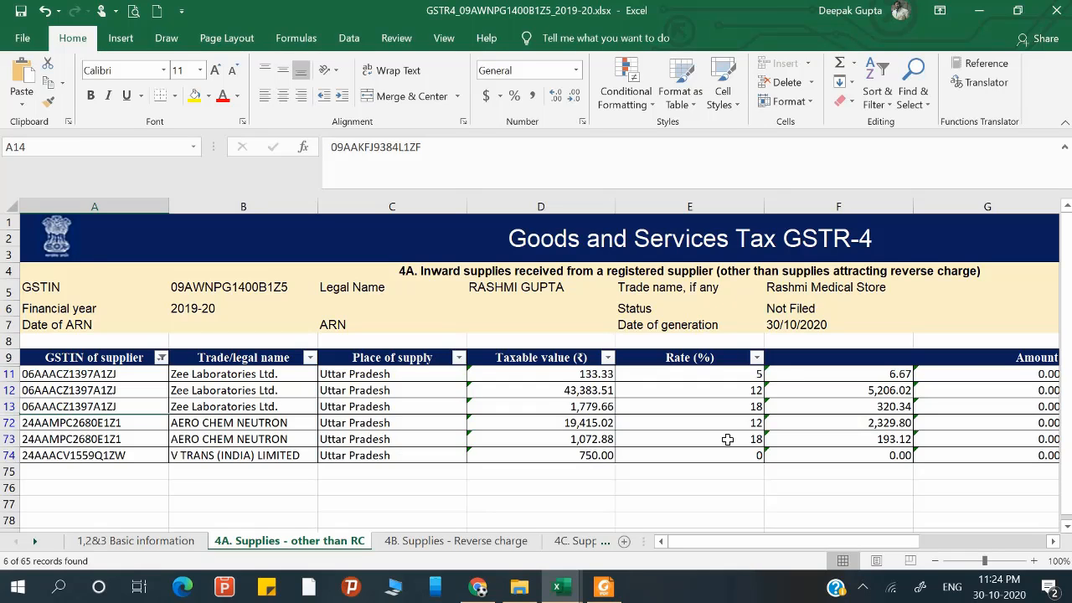
pyautogui.click(757, 358)
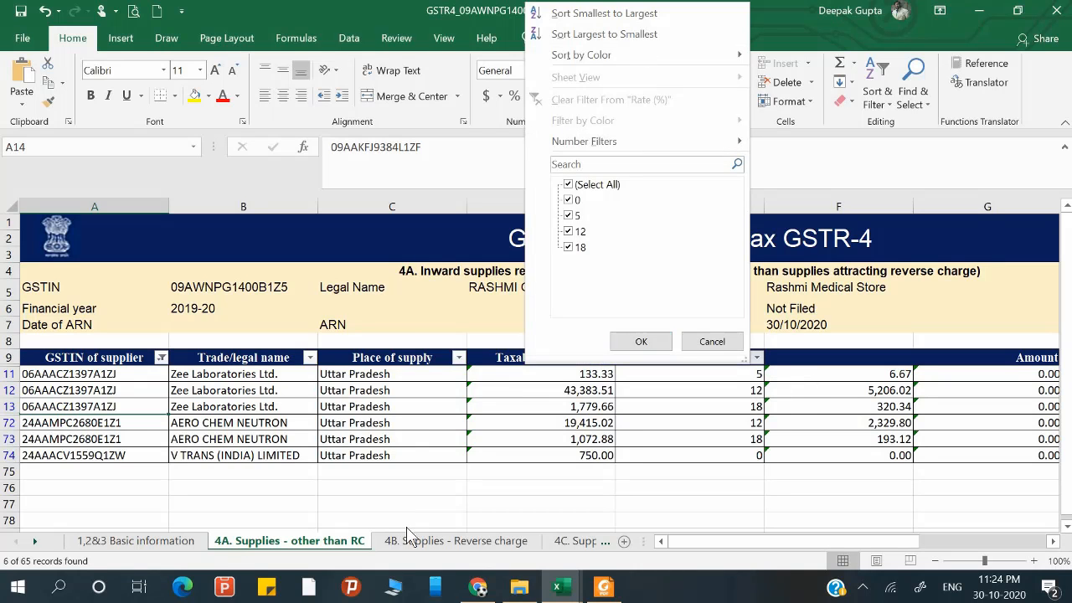
pyautogui.press('Escape')
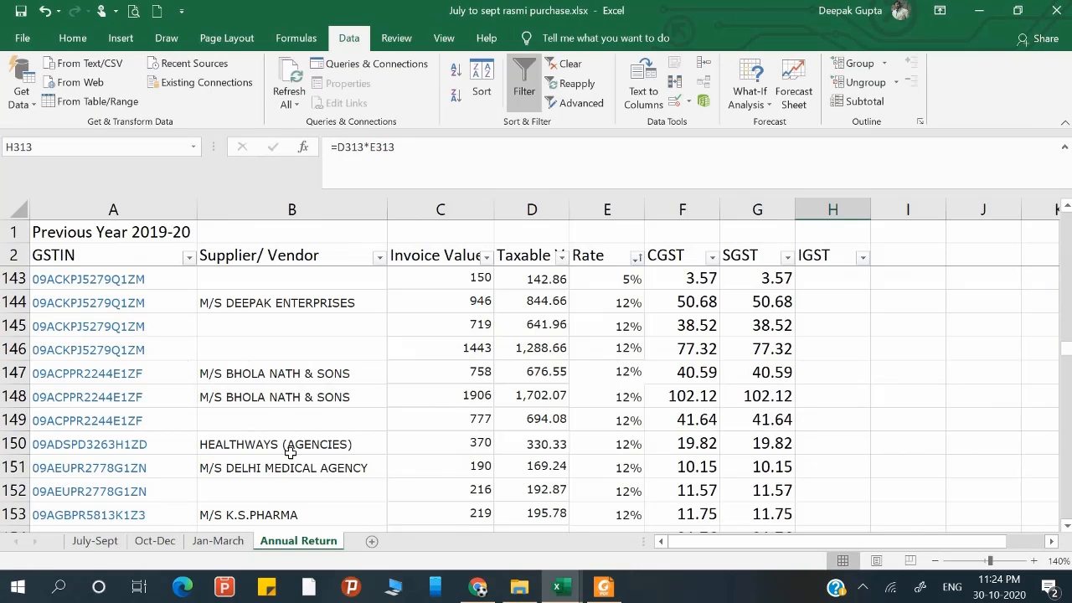
# In the July to sept rasmi purchase workbook, filter the Annual Return sheet's GSTIN column to the GSTINs starting with 06 and 24.
pyautogui.click(189, 257)
pyautogui.click(241, 388)
pyautogui.click(241, 404)
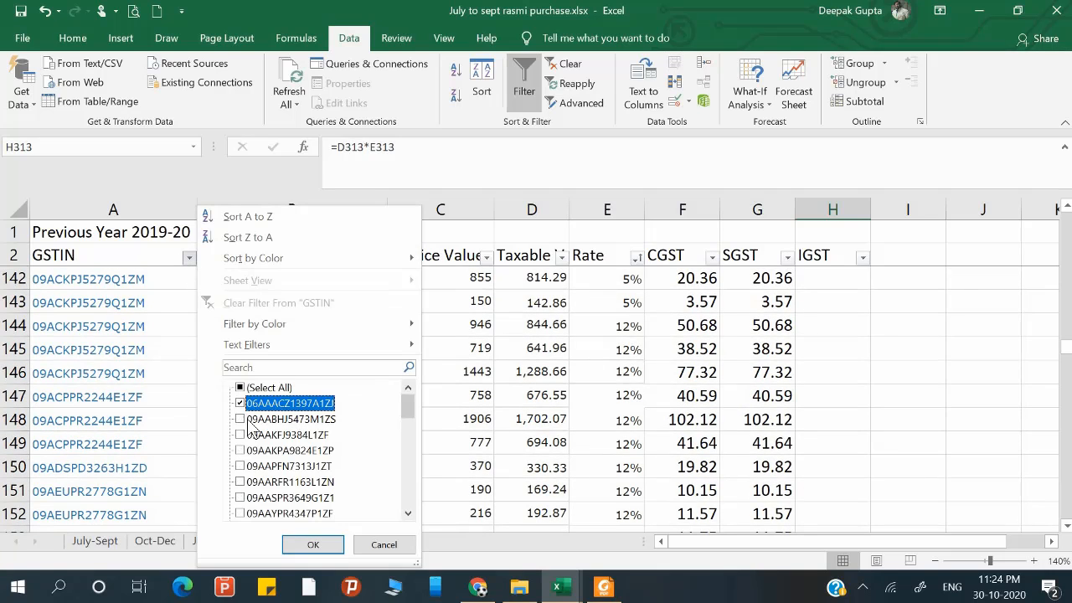
pyautogui.scroll(-10, 295, 486)
pyautogui.click(240, 482)
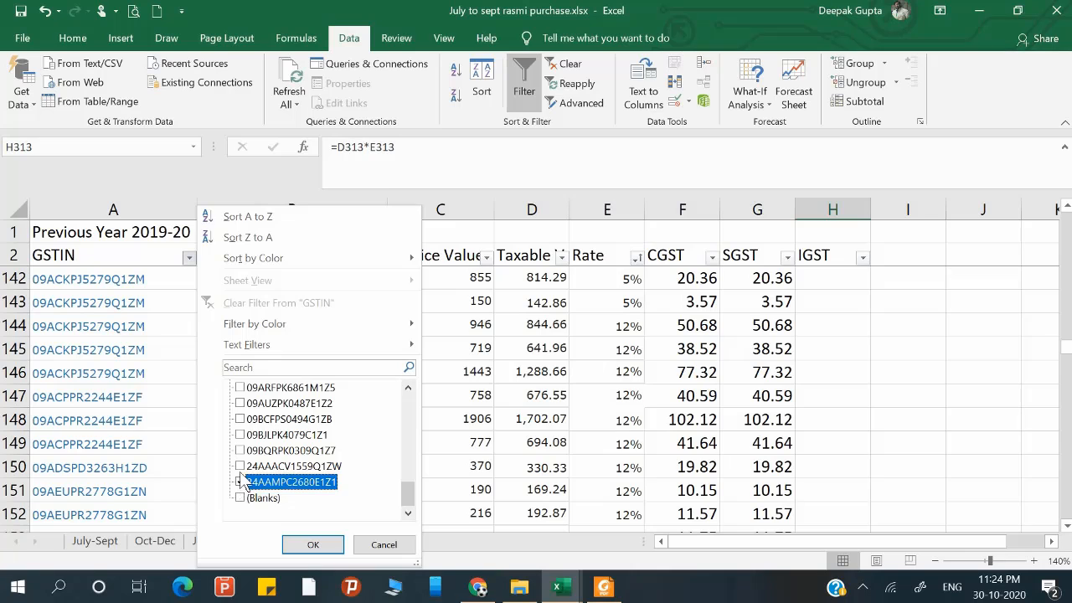
pyautogui.click(312, 544)
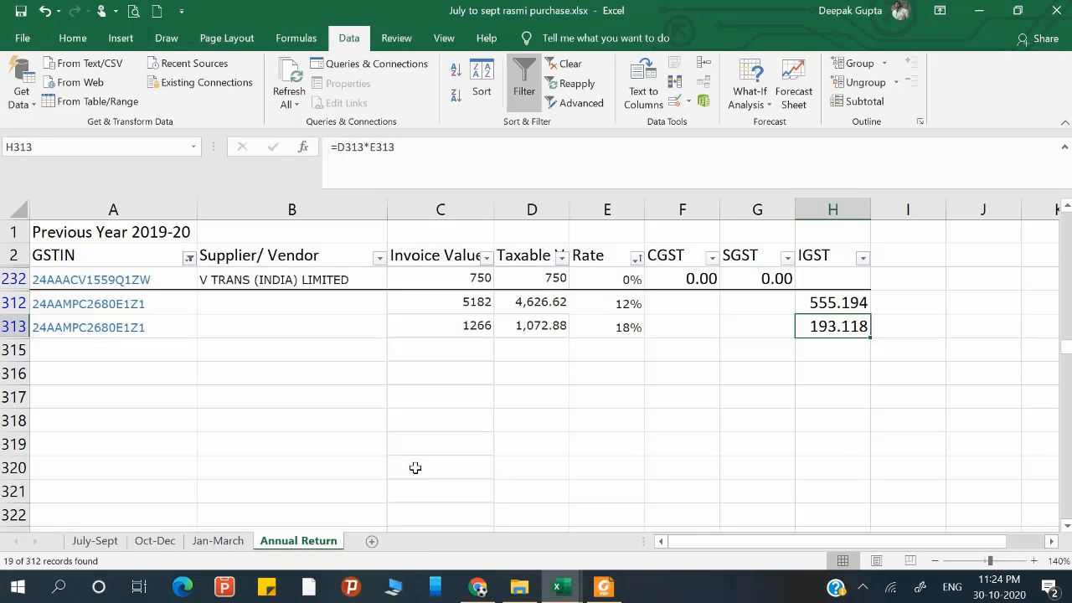
pyautogui.scroll(5, 415, 467)
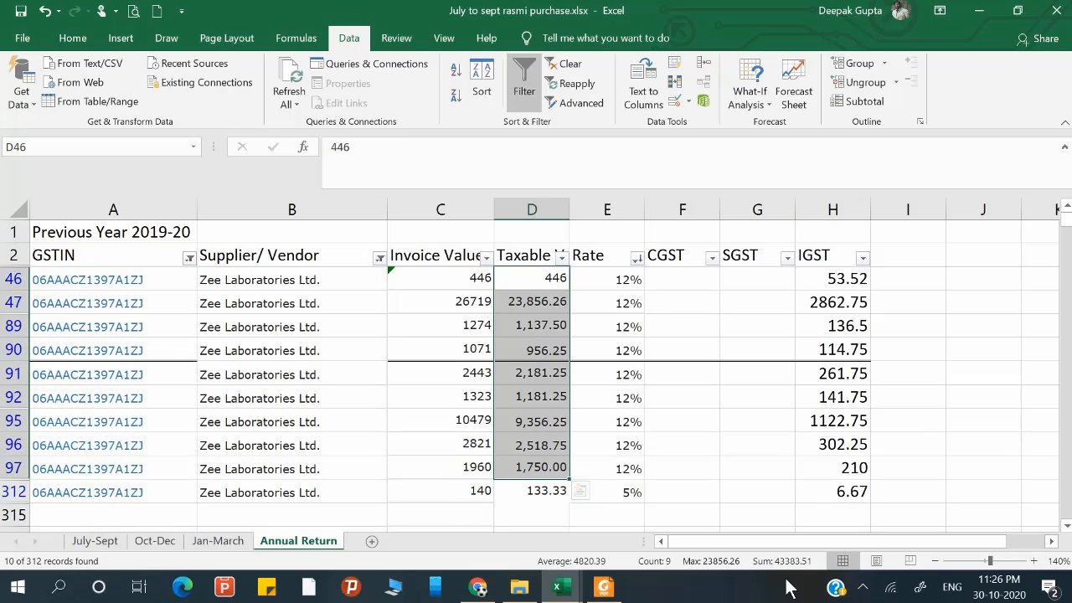
# Compare the 12% taxable value and summed IGST of the Zee Laboratories purchases in H46:H97 with the GSTR-4 workbook's 4A sheet.
pyautogui.hotkey('alt', 'Tab')
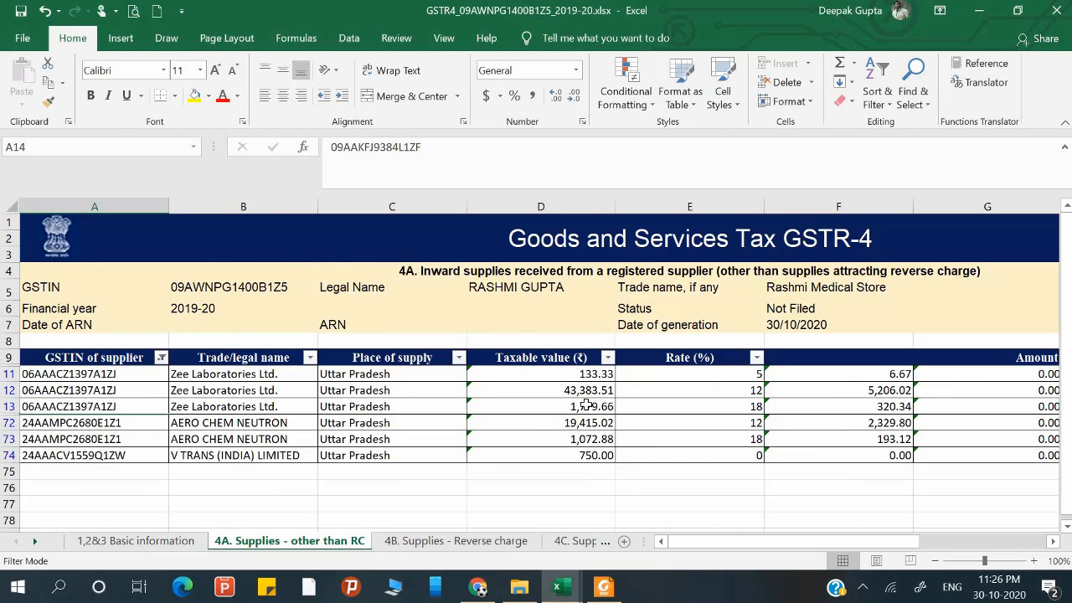
pyautogui.hotkey('alt', 'Tab')
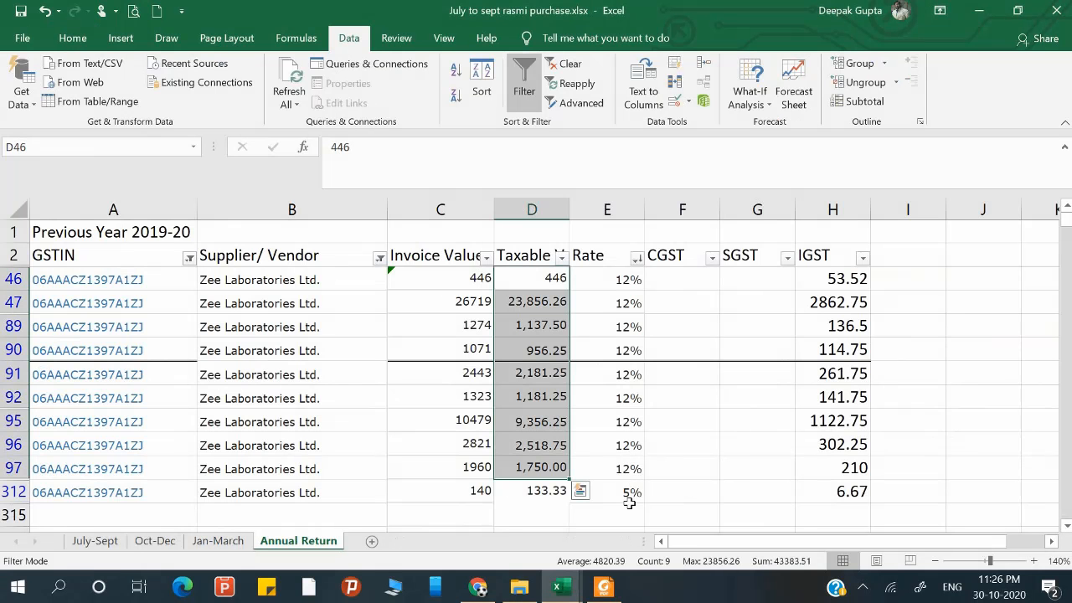
pyautogui.hotkey('alt', 'Tab')
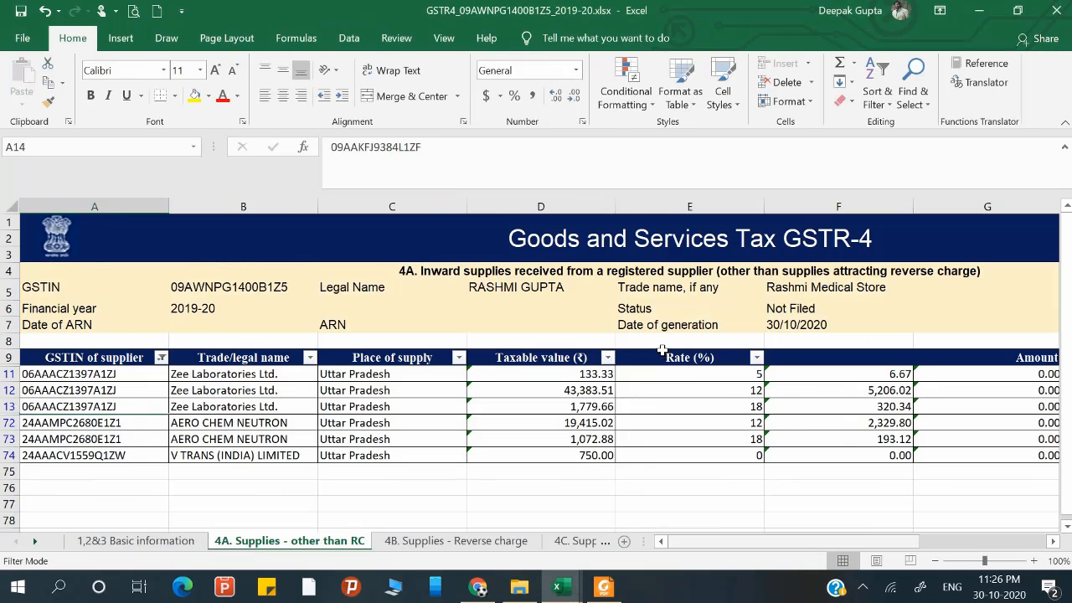
pyautogui.hotkey('alt', 'Tab')
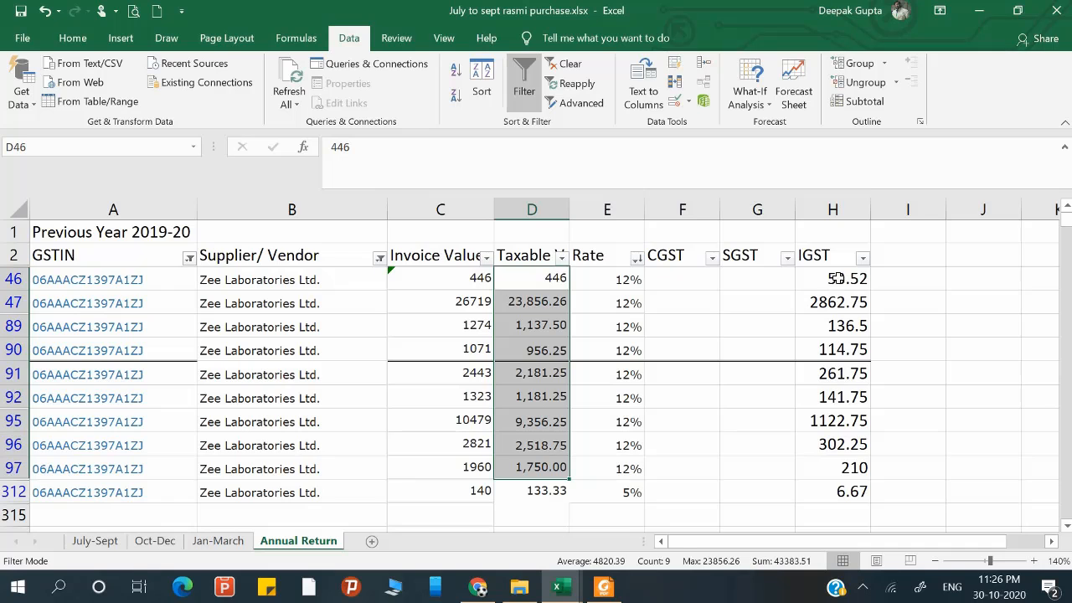
pyautogui.moveTo(838, 281); pyautogui.dragTo(832, 491)
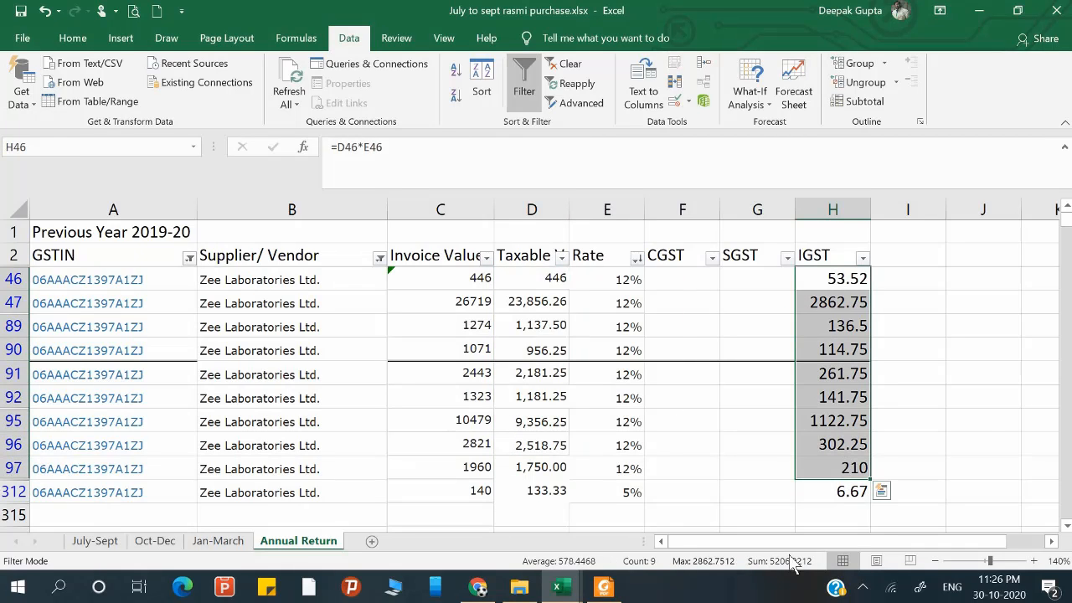
pyautogui.hotkey('alt', 'Tab')
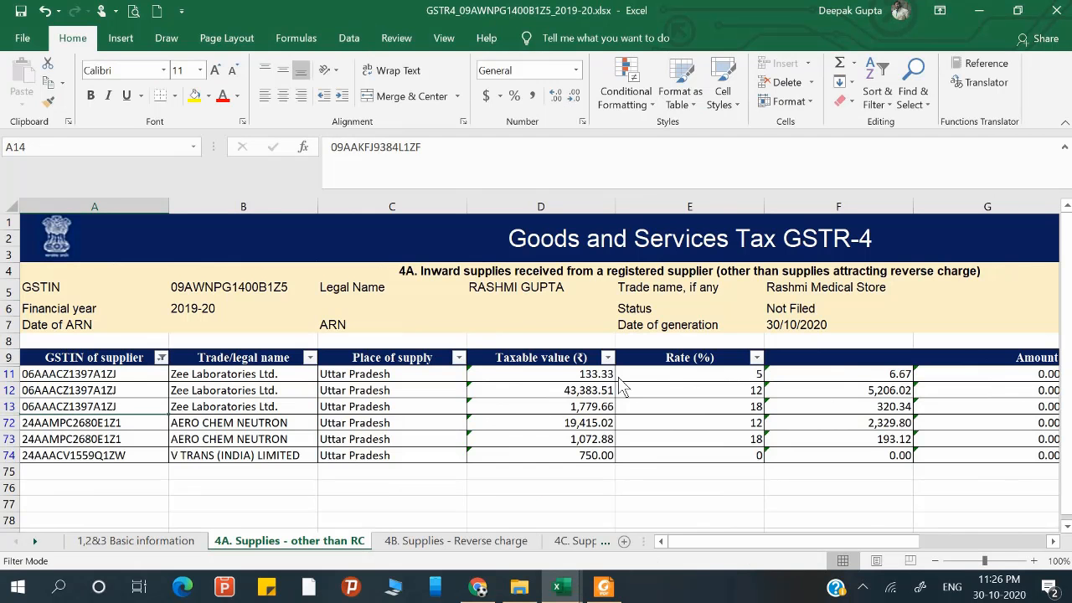
# Return to the purchase workbook and clear the Supplier/ Vendor filter on the Annual Return sheet.
pyautogui.hotkey('alt', 'Tab')
pyautogui.click(376, 370)
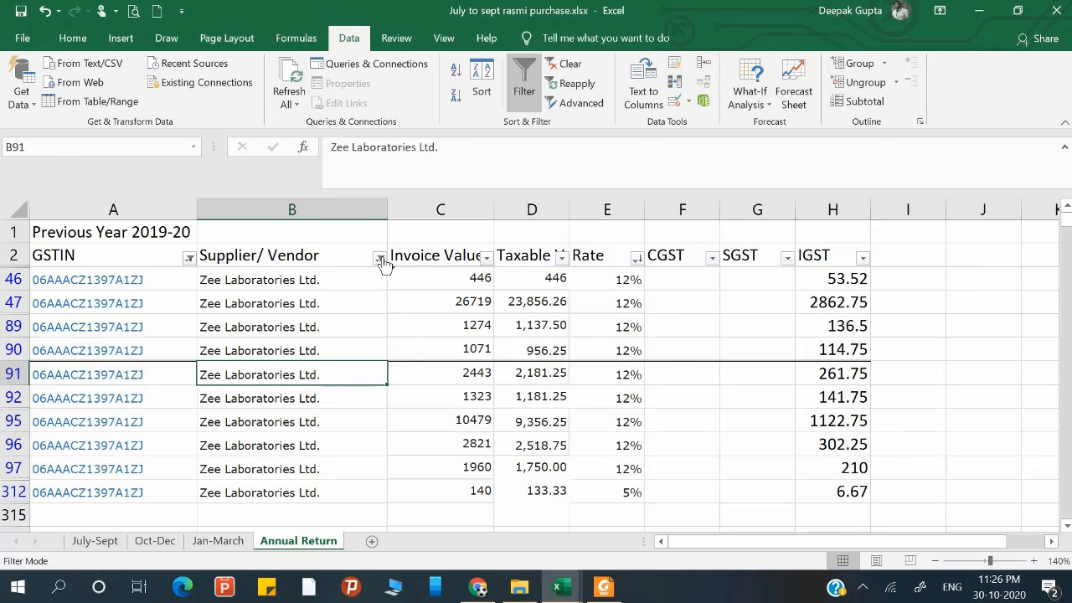
pyautogui.click(381, 259)
pyautogui.click(271, 303)
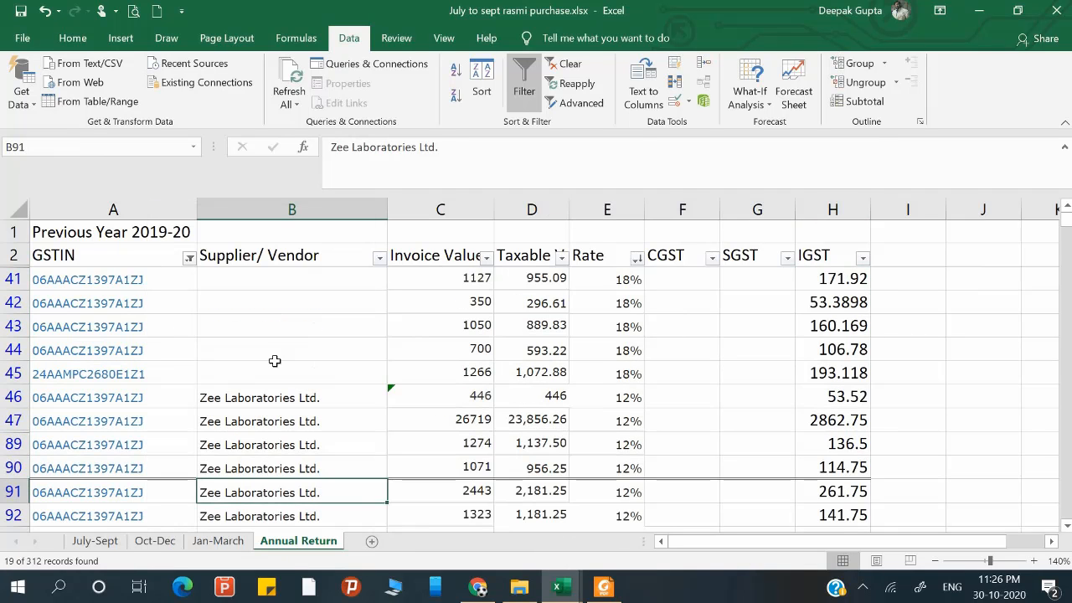
pyautogui.click(275, 365)
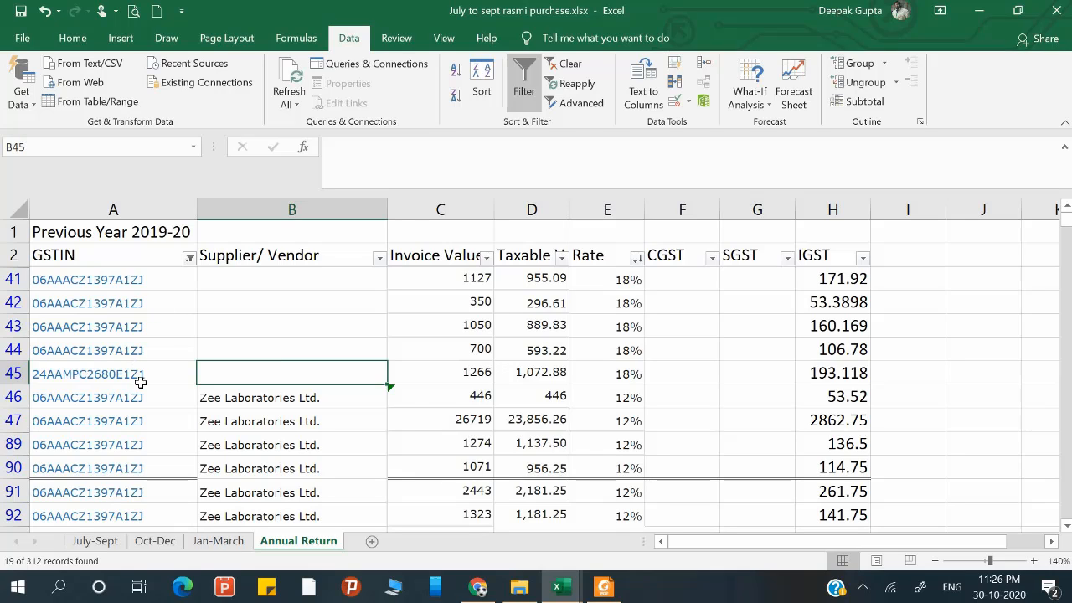
# Copy the supplier name Zee Laboratories Ltd. from B46 into the blank supplier cells B41 to B44.
pyautogui.click(203, 397)
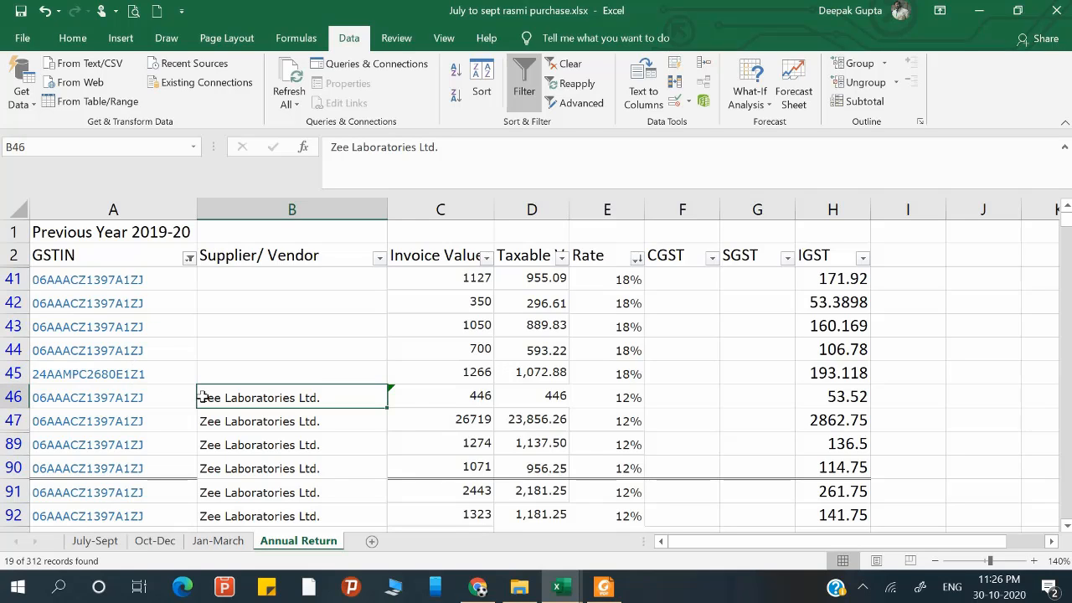
pyautogui.hotkey('ctrl', 'c')
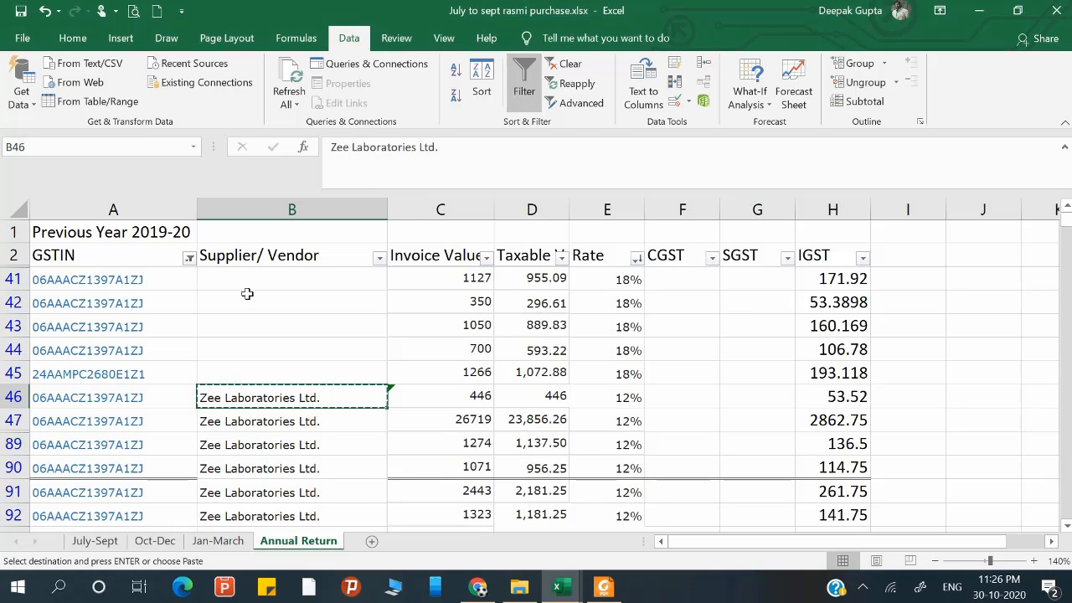
pyautogui.click(245, 295)
pyautogui.click(246, 279)
pyautogui.hotkey('ctrl', 'v')
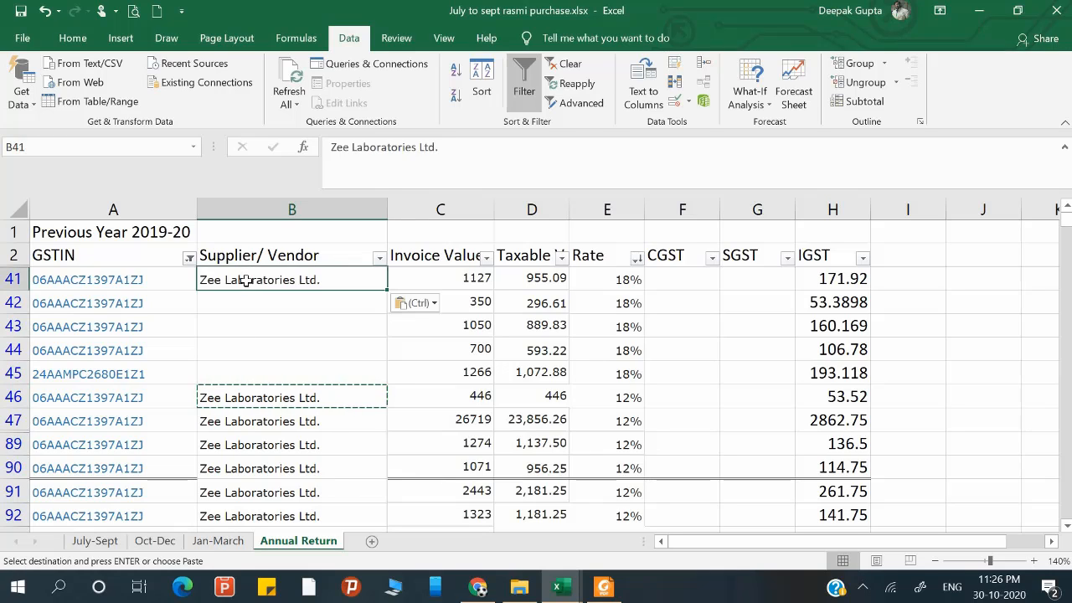
pyautogui.press('Down')
pyautogui.hotkey('ctrl', 'v')
pyautogui.press('Down')
pyautogui.hotkey('ctrl', 'v')
pyautogui.press('Down')
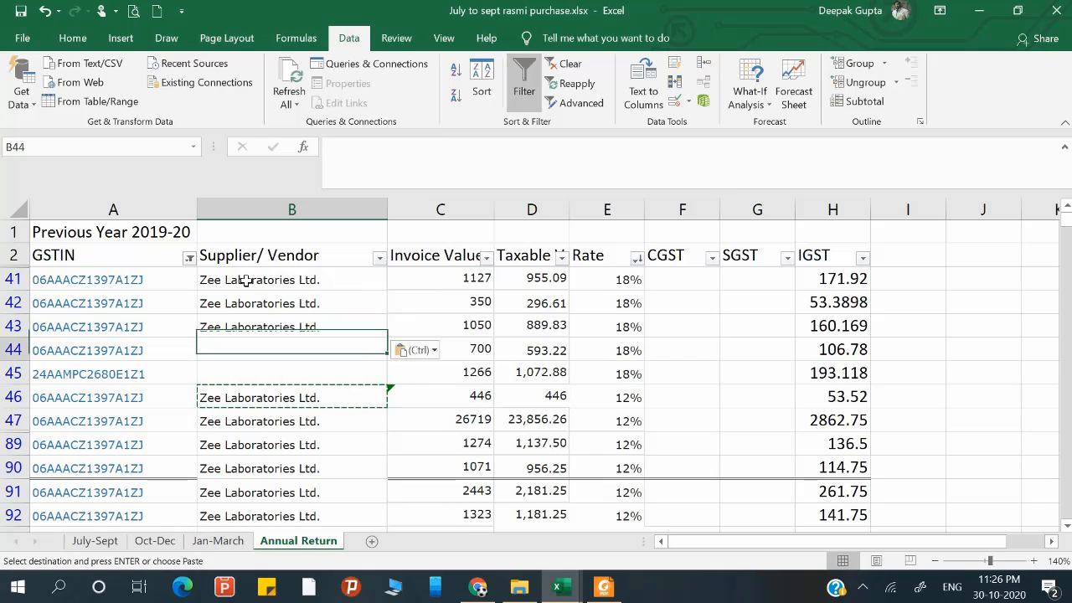
pyautogui.hotkey('ctrl', 'v')
pyautogui.press('Down')
pyautogui.hotkey('ctrl', 'v')
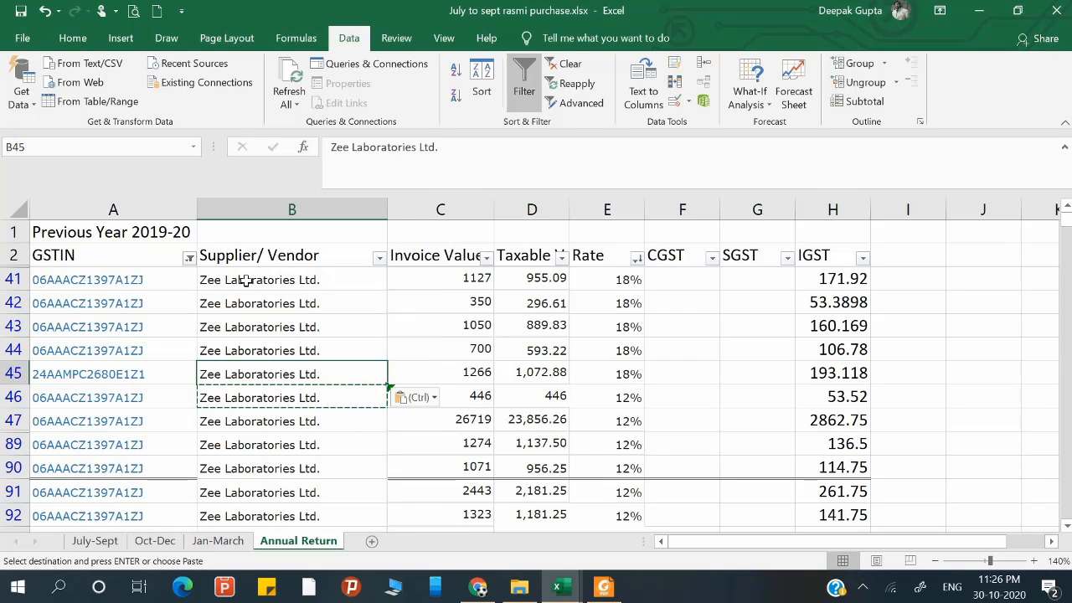
pyautogui.hotkey('ctrl', 'z')
pyautogui.press('Up')
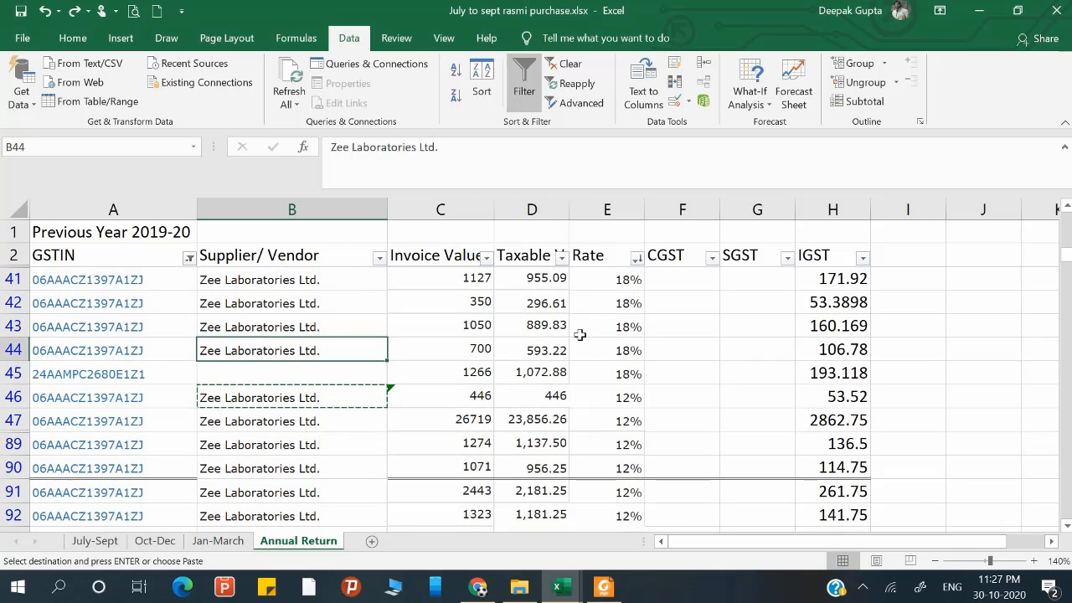
# Sum the 18% Zee Laboratories taxable values in D41:D44 and compare them with the 18% entry on the 4A sheet.
pyautogui.moveTo(540, 279); pyautogui.dragTo(540, 373)
pyautogui.hotkey('alt', 'Tab')
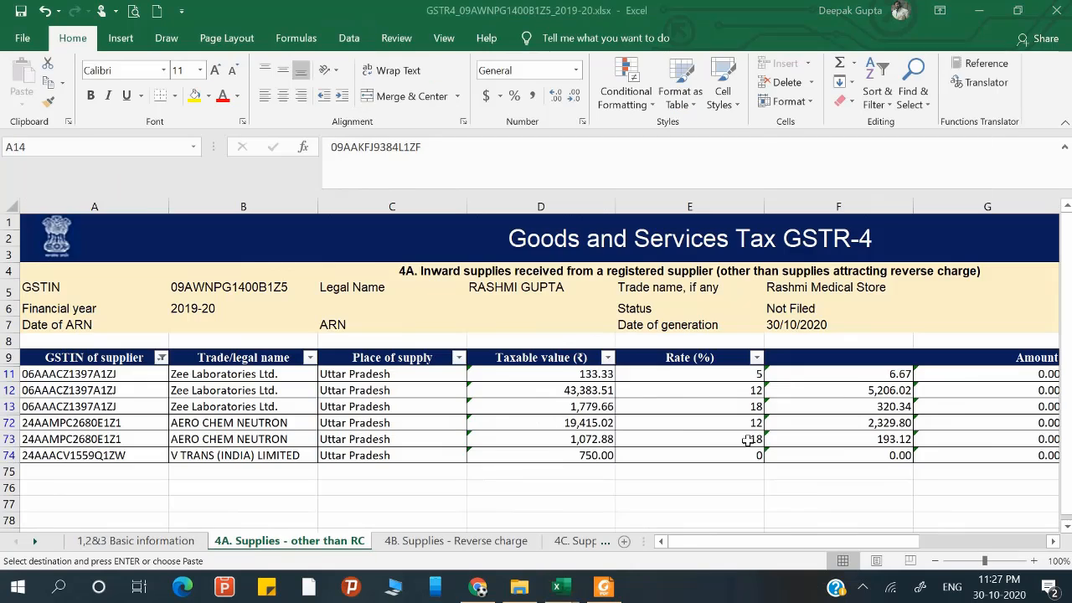
pyautogui.hotkey('alt', 'Tab')
pyautogui.moveTo(536, 279); pyautogui.dragTo(536, 350)
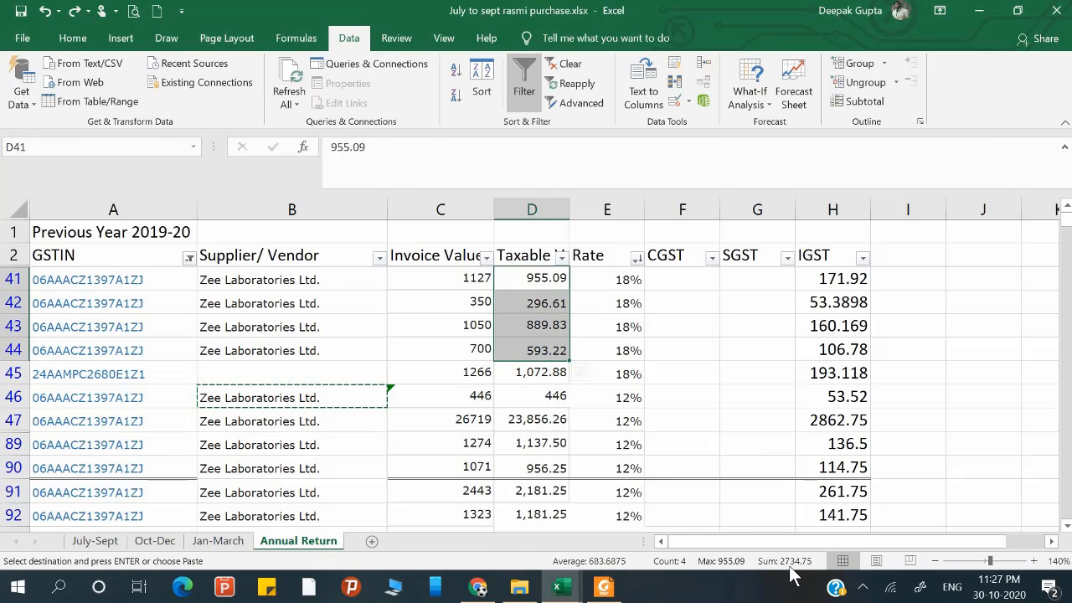
# Check the 18% Zee Laboratories taxable value in D13 of the GSTR-4 workbook's 4A sheet against the purchase workbook's total.
pyautogui.hotkey('alt', 'Tab')
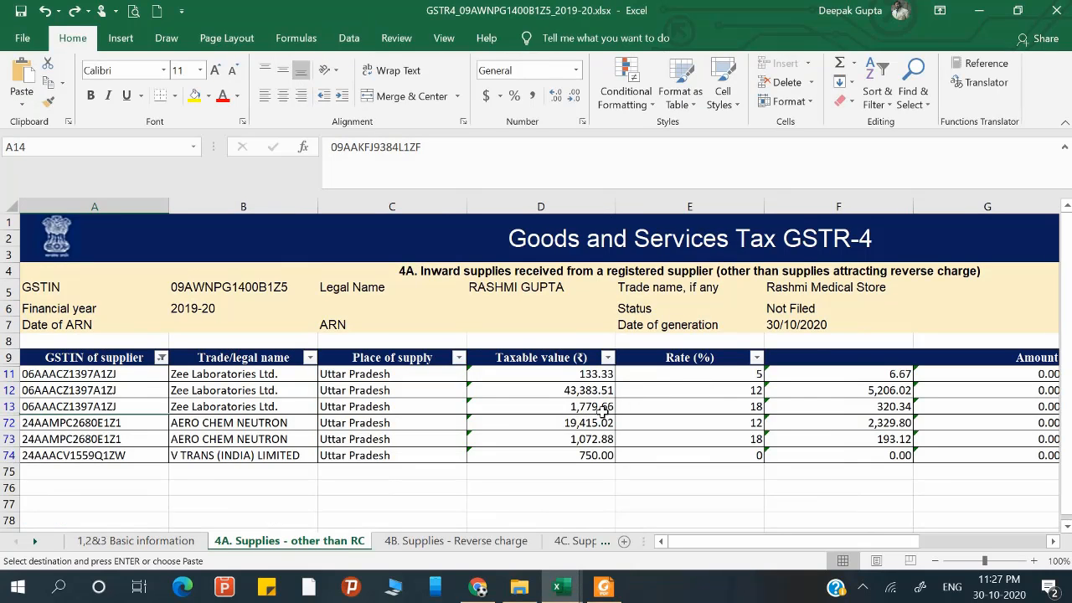
pyautogui.click(602, 410)
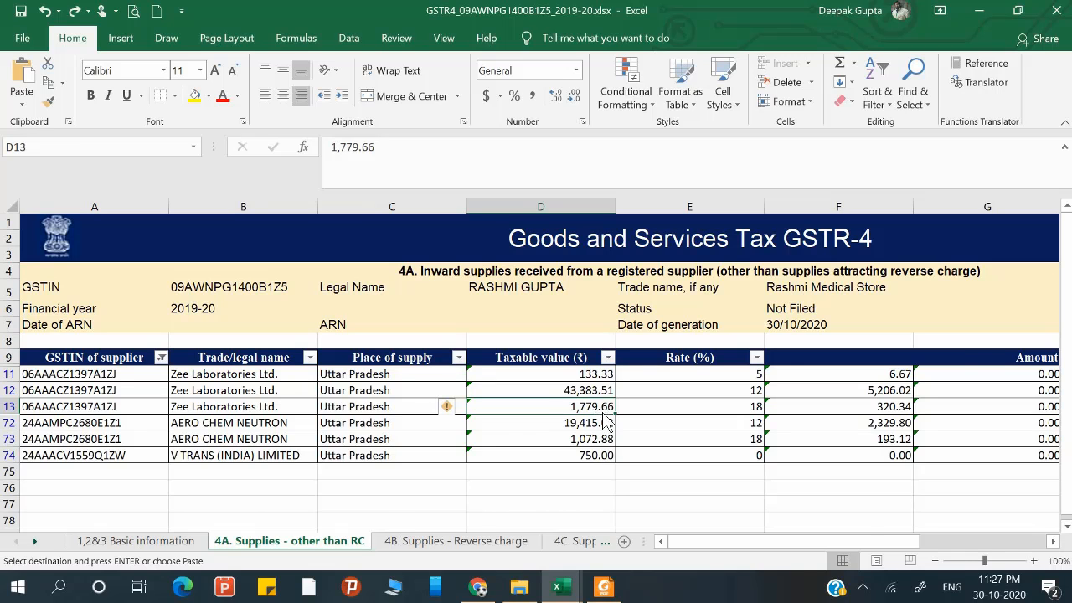
pyautogui.hotkey('alt', 'Tab')
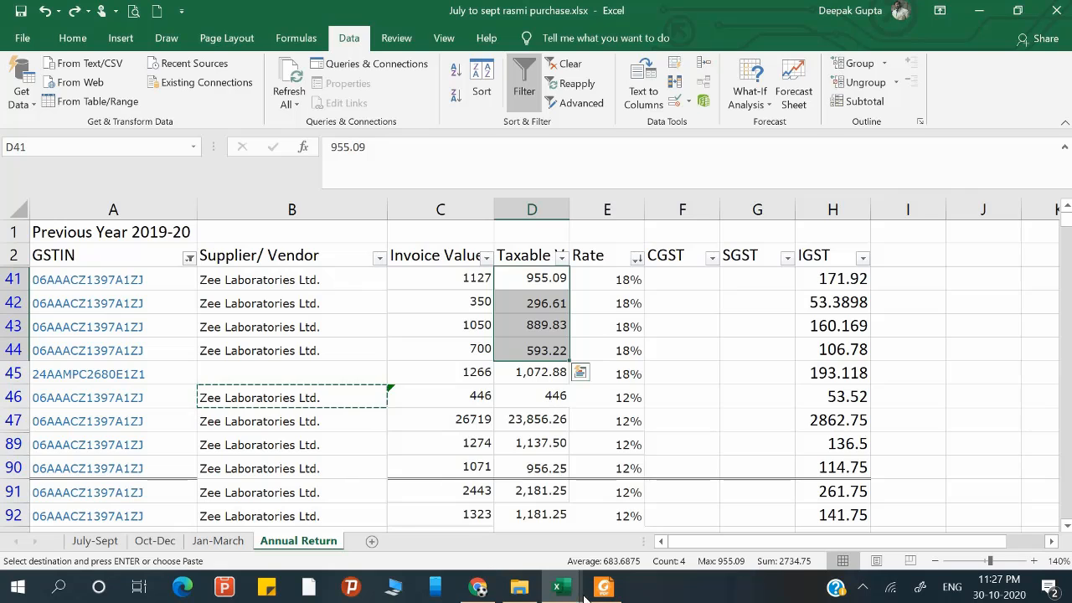
# Switch to the GST portal in Chrome and open table 4A, Inward supplies from registered supplier (other than reverse charge), down to its processed records.
pyautogui.click(479, 586)
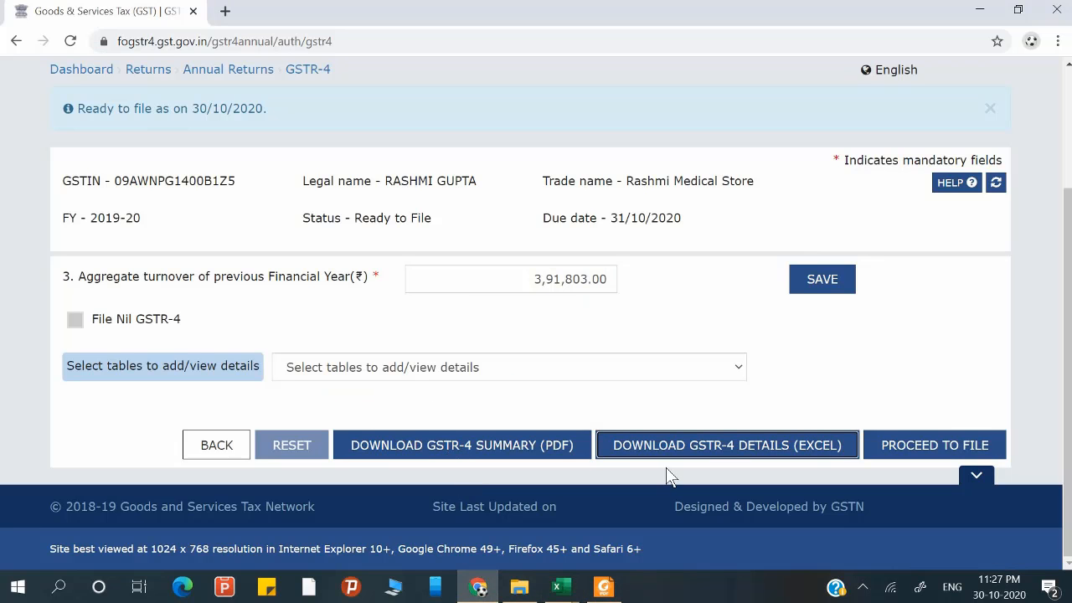
pyautogui.scroll(1, 863, 392)
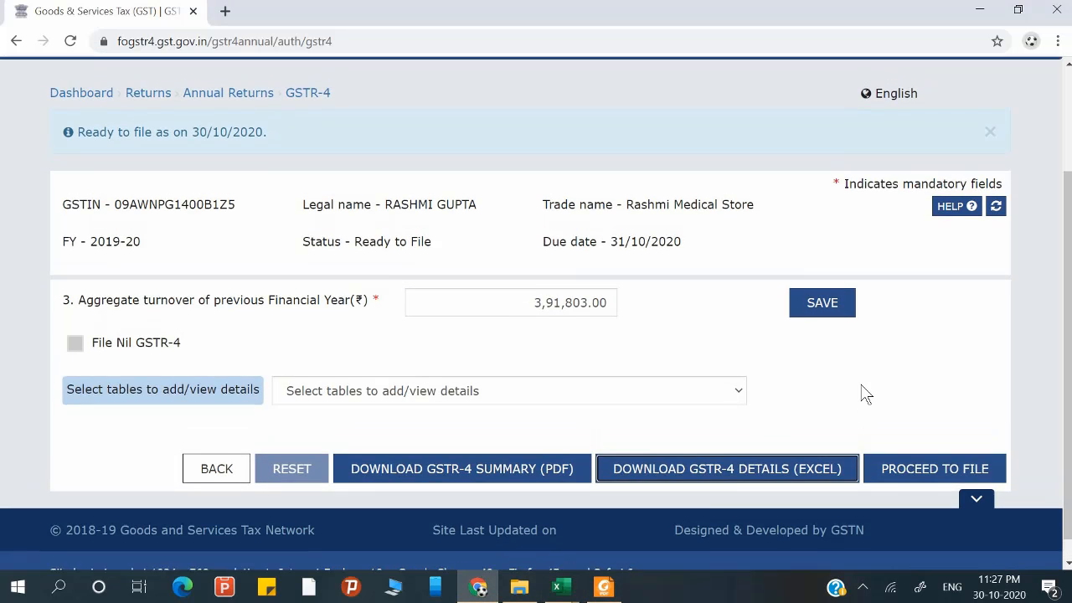
pyautogui.scroll(-1, 762, 383)
pyautogui.click(661, 368)
pyautogui.click(528, 179)
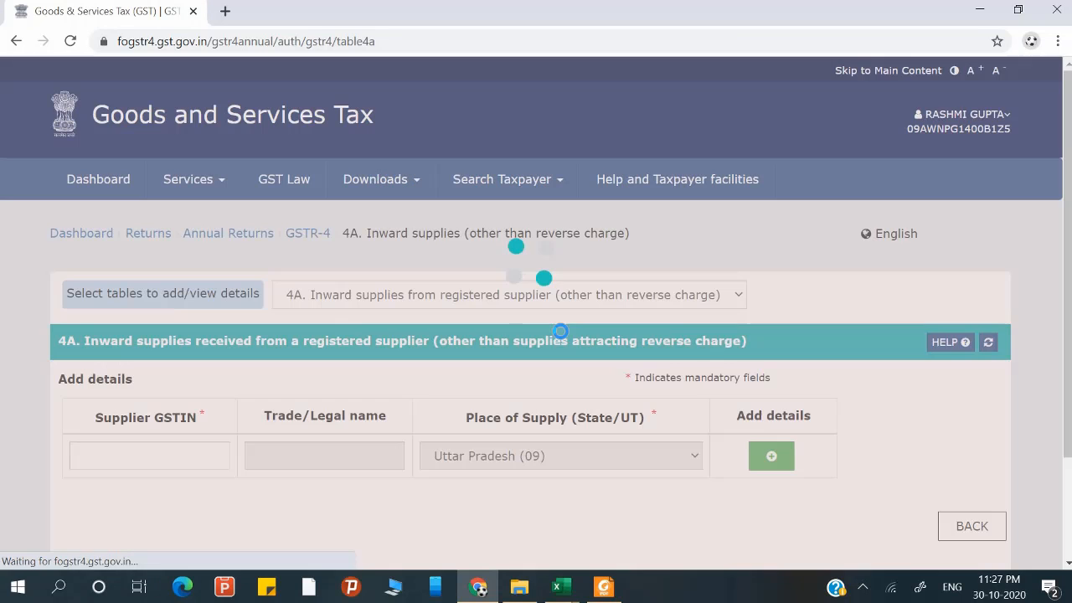
pyautogui.scroll(-4, 560, 331)
pyautogui.scroll(-1, 560, 331)
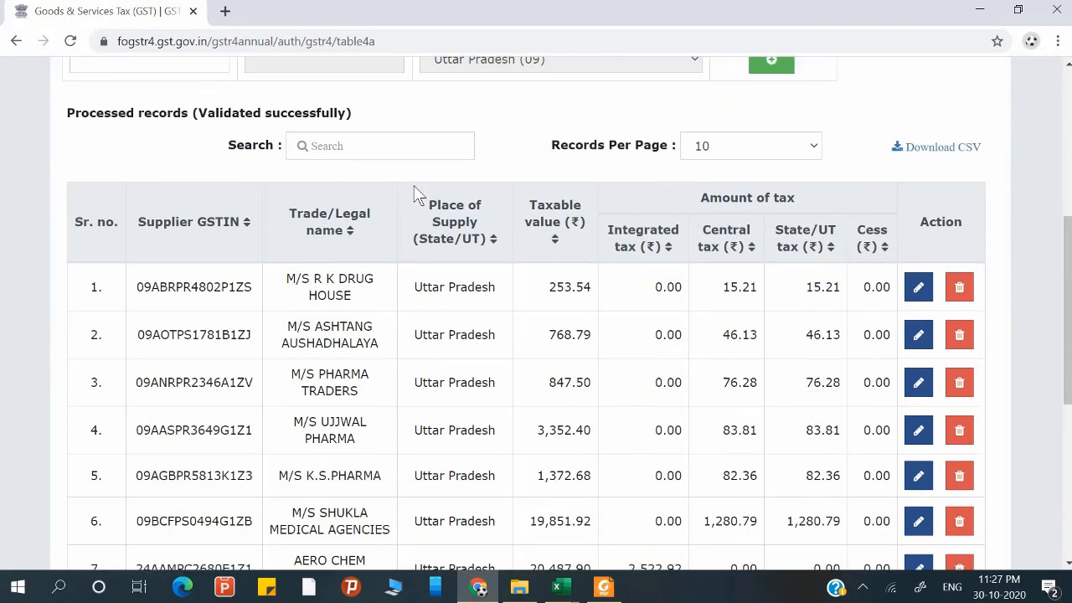
# Search the processed records for "zee" and open the Zee Laboratories Ltd. record for editing.
pyautogui.click(362, 129)
pyautogui.write('2ee')
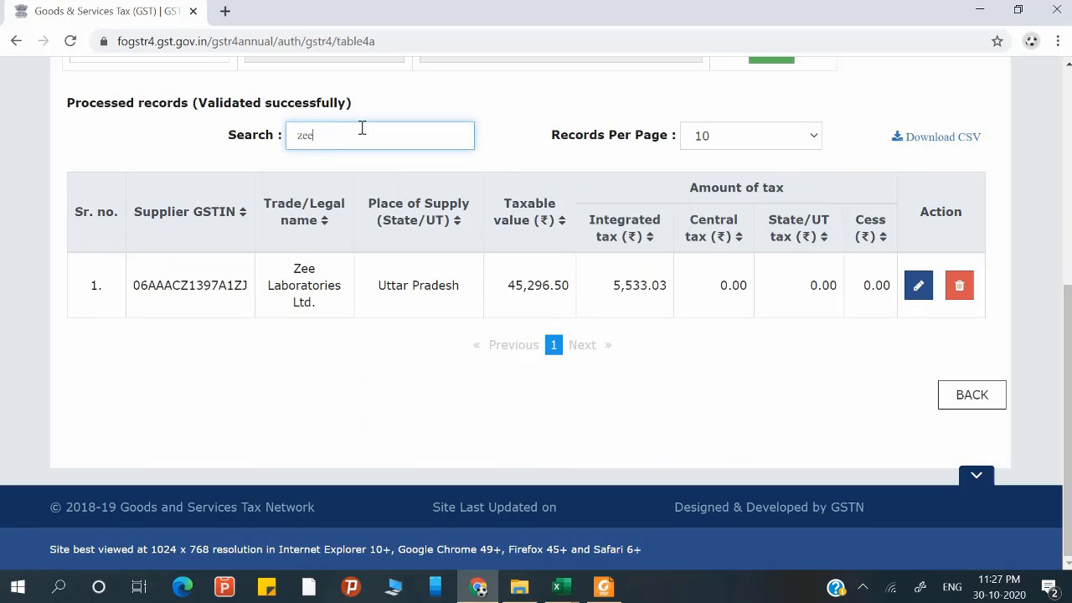
pyautogui.click(918, 285)
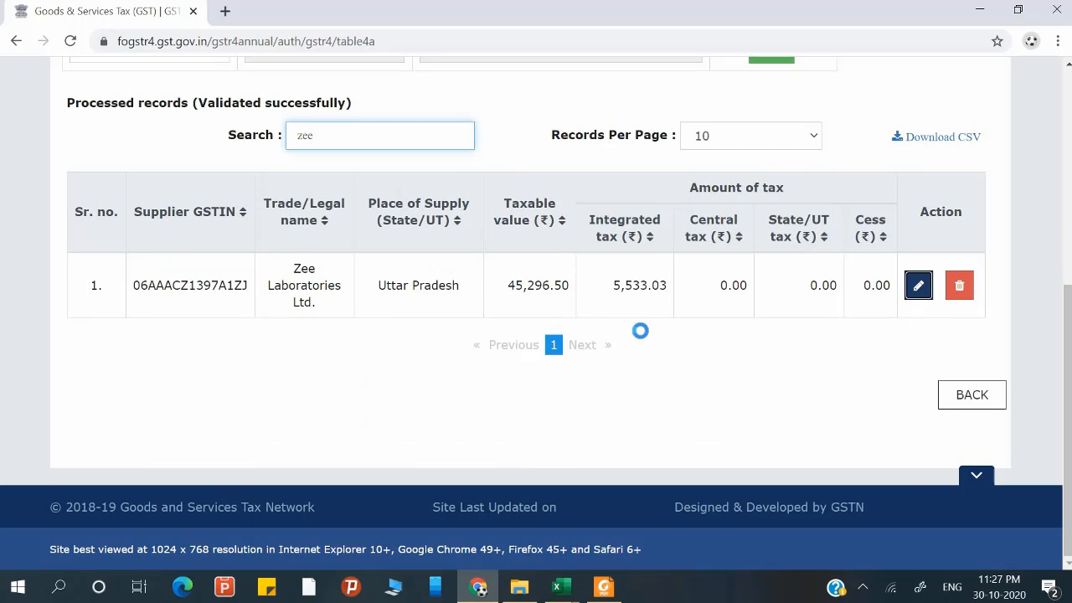
pyautogui.scroll(-1, 639, 335)
# Return to the purchase workbook, clear the GSTIN filter on the Annual Return sheet and refilter it to only the Zee Laboratories GSTIN.
pyautogui.hotkey('alt', 'Tab')
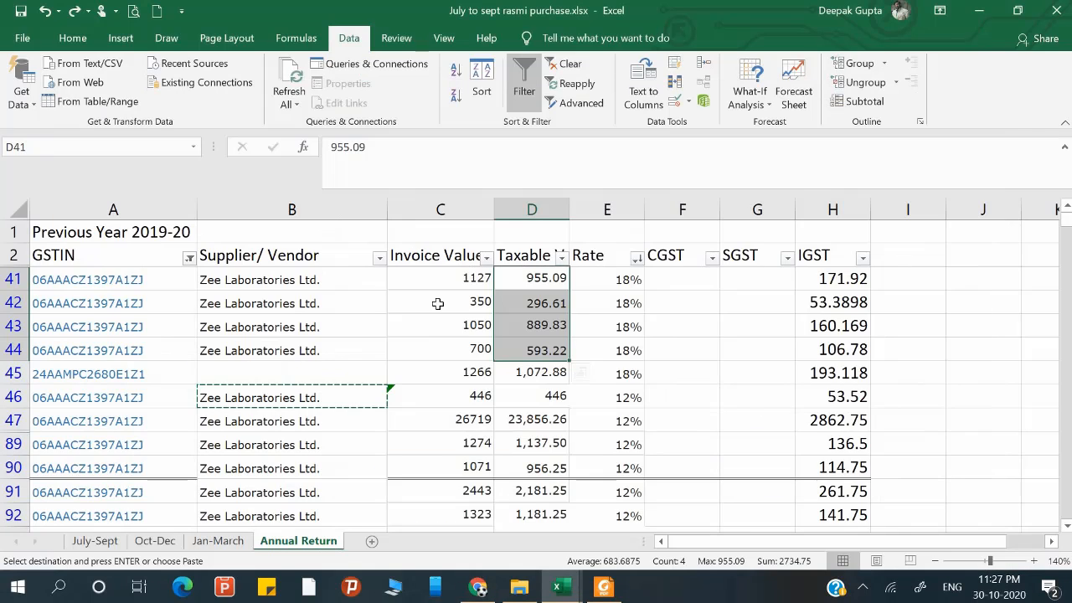
pyautogui.click(189, 258)
pyautogui.click(209, 302)
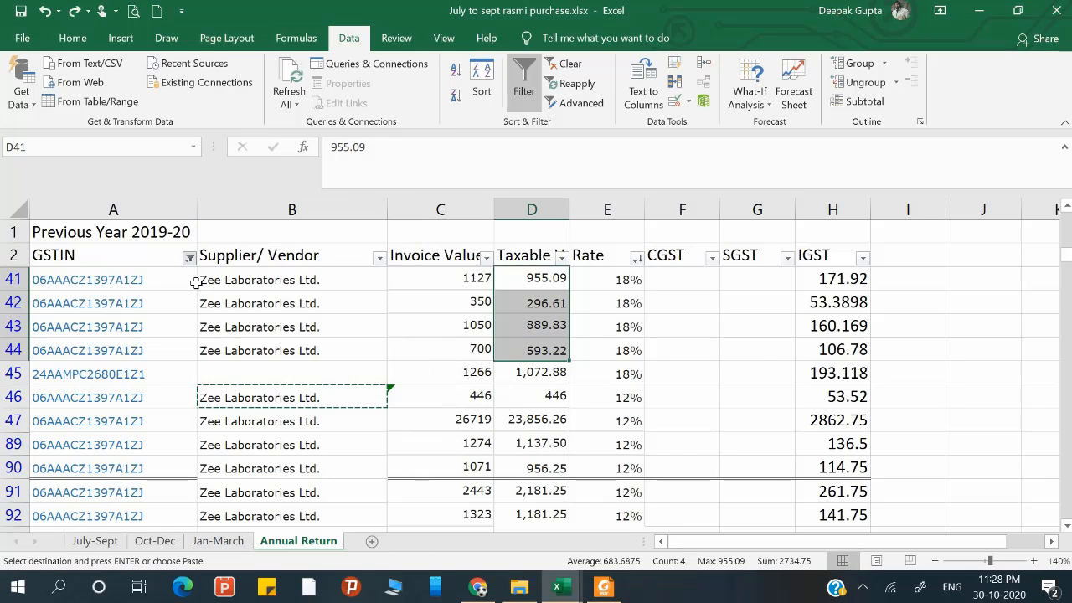
pyautogui.click(189, 258)
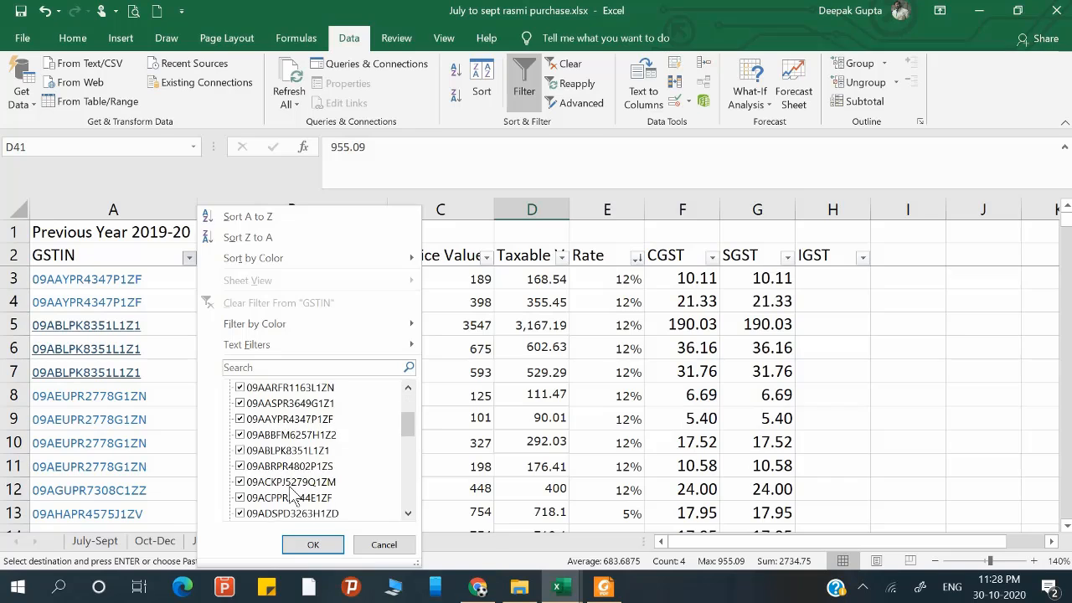
pyautogui.click(240, 388)
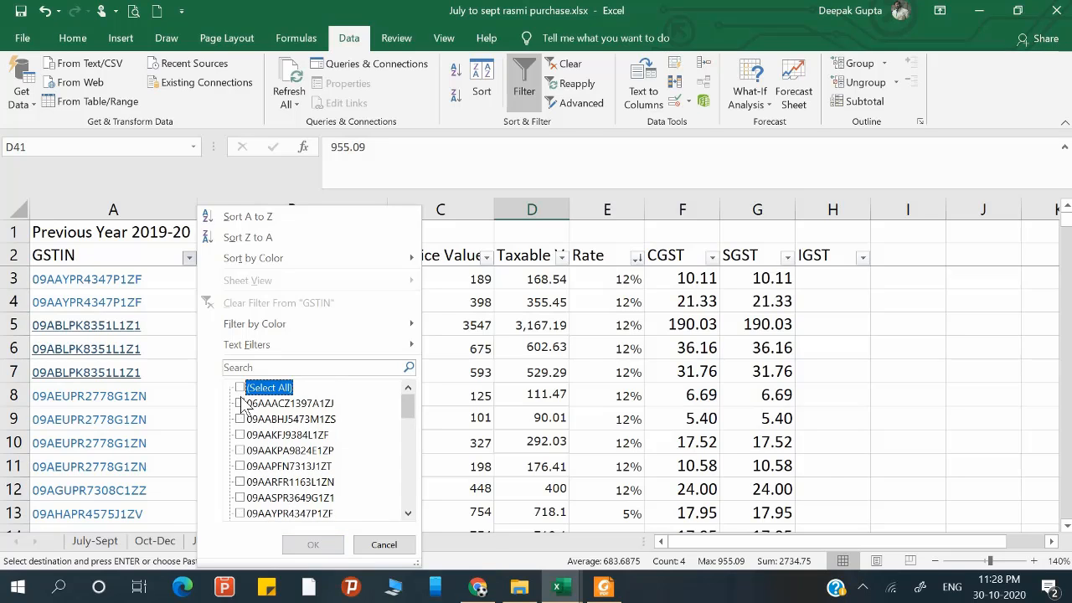
pyautogui.click(241, 402)
pyautogui.click(314, 544)
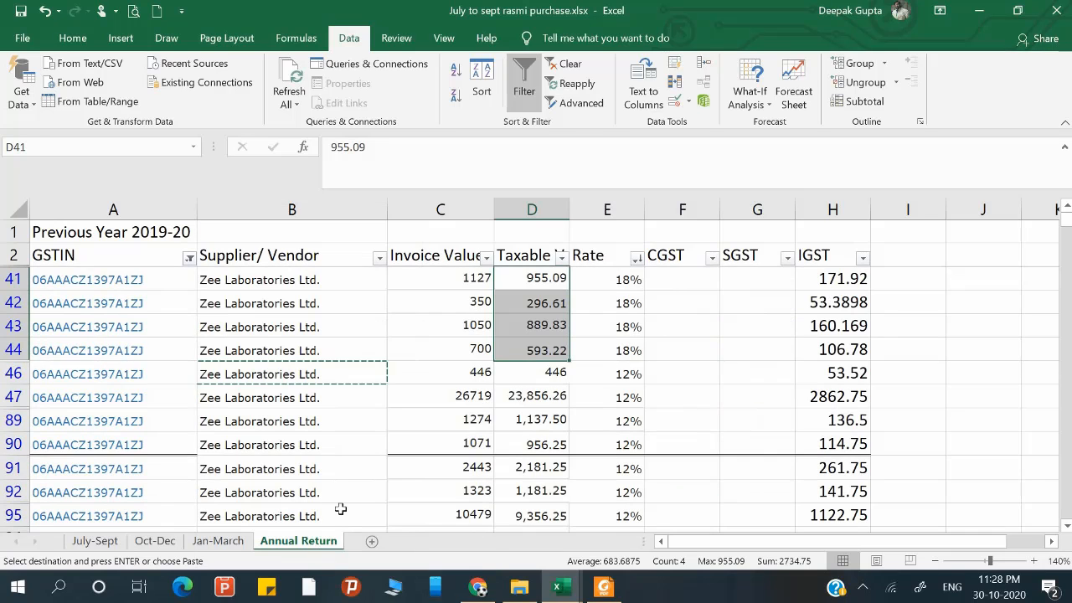
# Sort the filtered purchases by Rate from smallest to largest and sum the 18% taxable values in D95:D312.
pyautogui.click(637, 258)
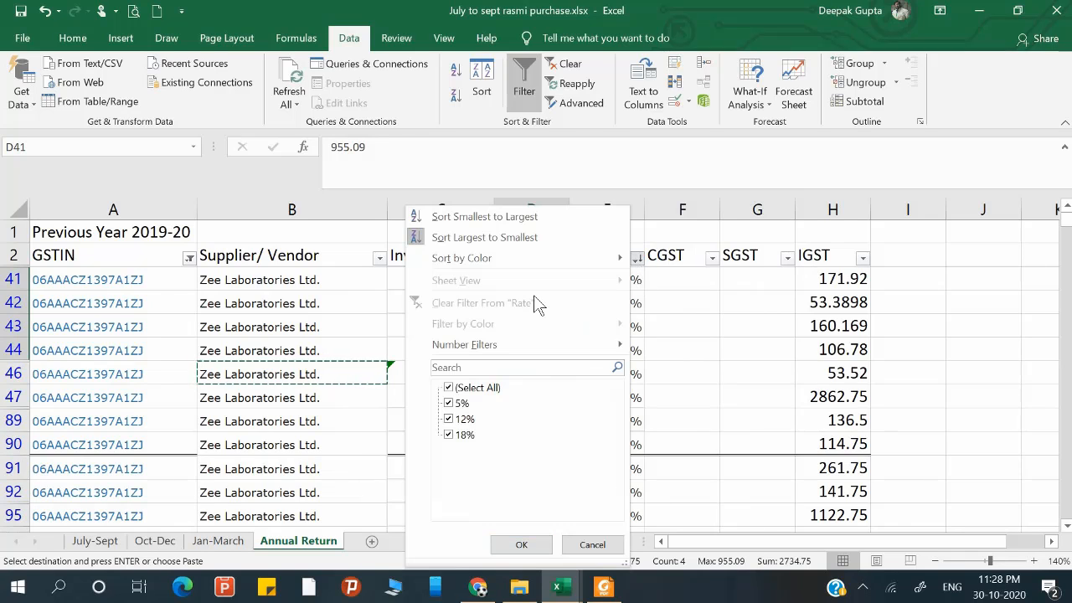
pyautogui.click(517, 216)
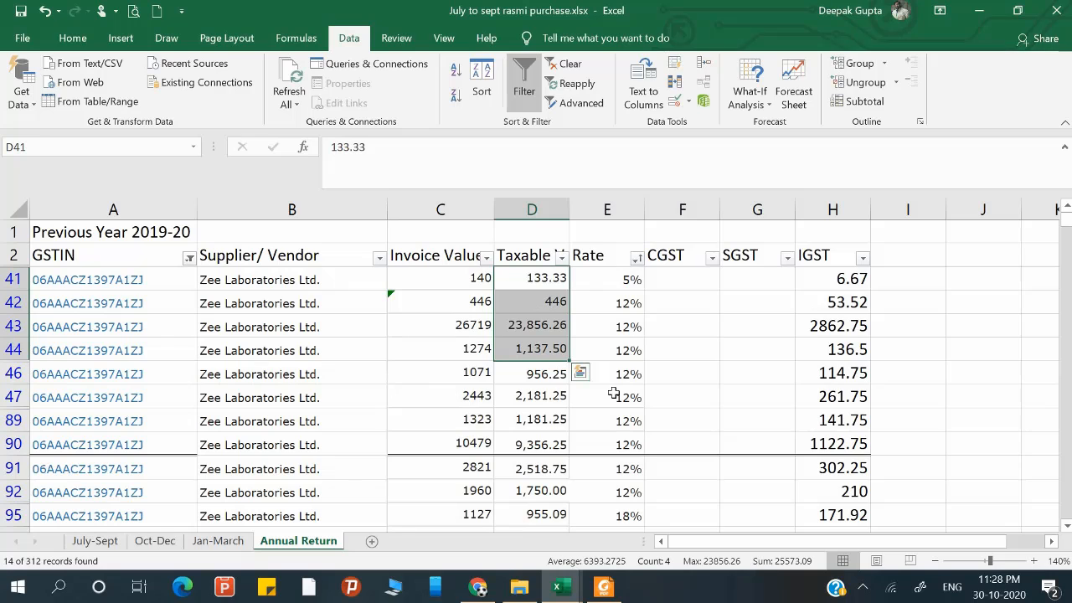
pyautogui.click(548, 302)
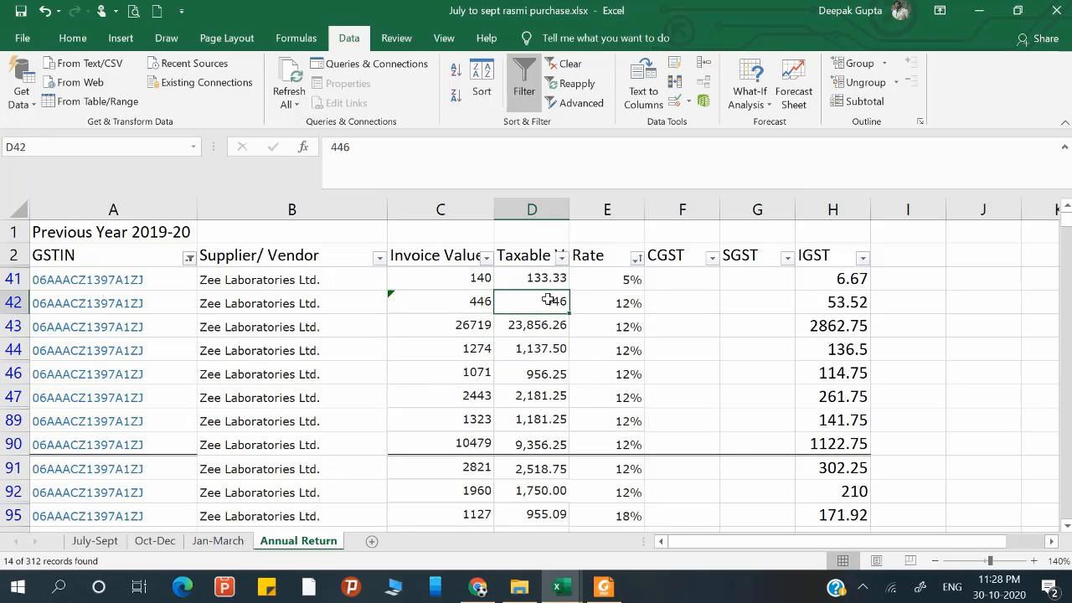
pyautogui.scroll(-3, 587, 435)
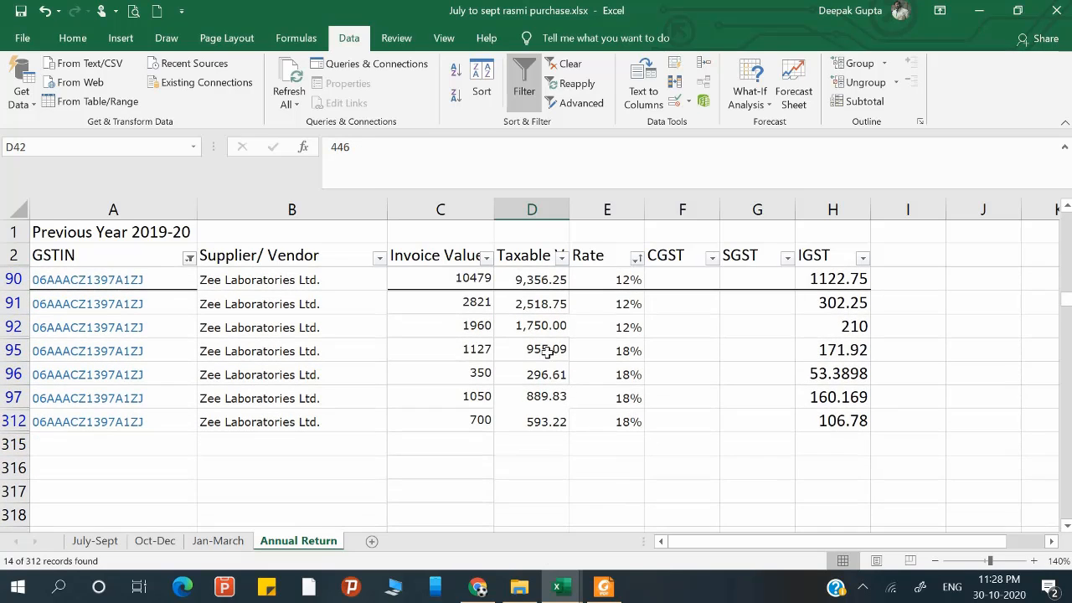
pyautogui.moveTo(547, 352); pyautogui.dragTo(574, 431)
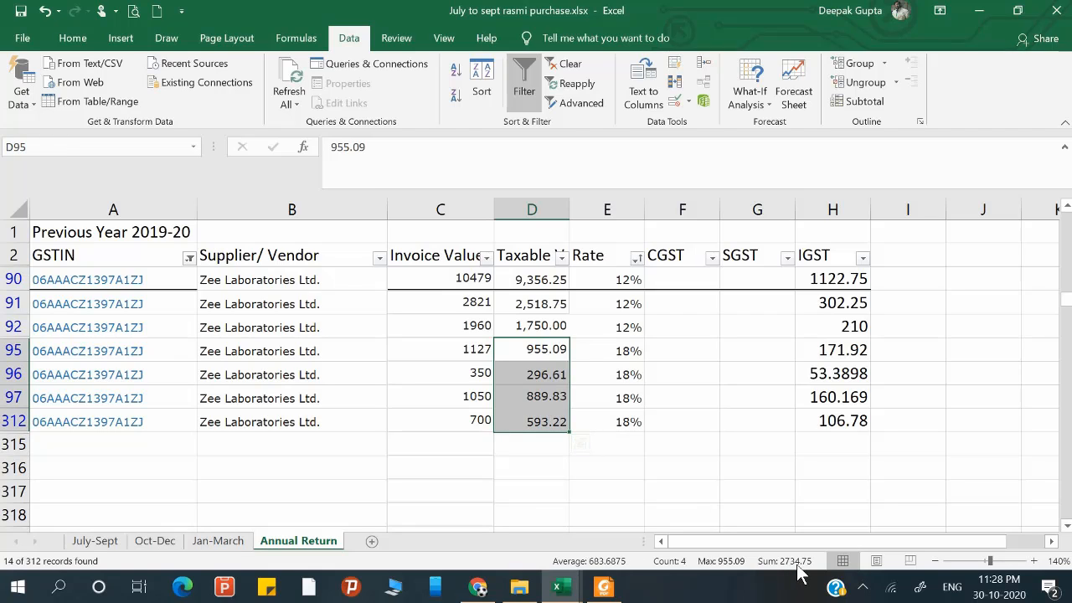
# Switch back to the GST portal and set the taxable value of the 18% item in the Zee Laboratories record to 2,734.75.
pyautogui.press('alt')
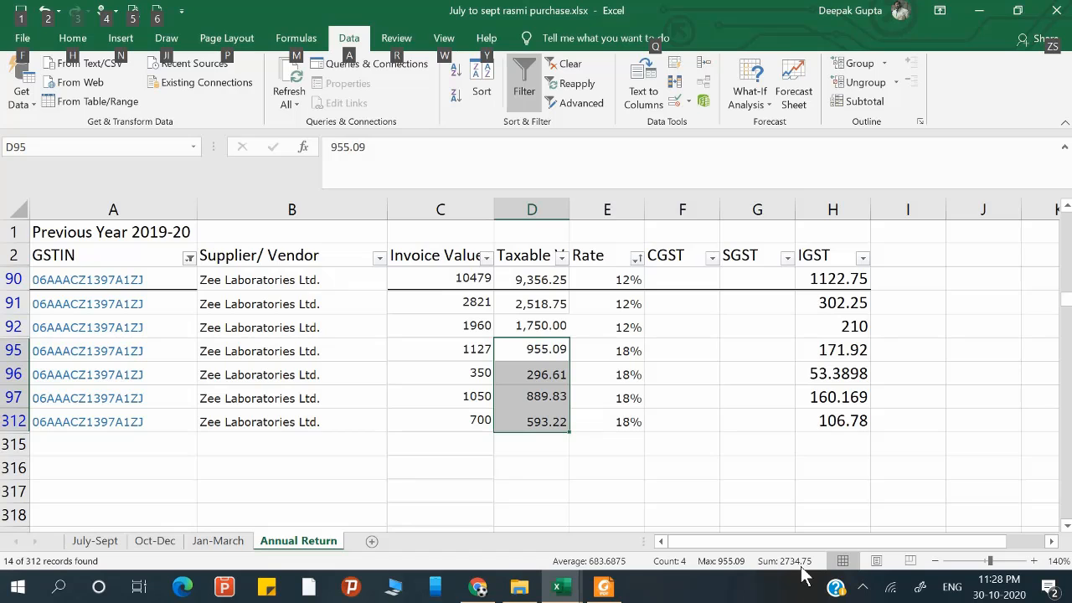
pyautogui.hotkey('alt', 'Tab')
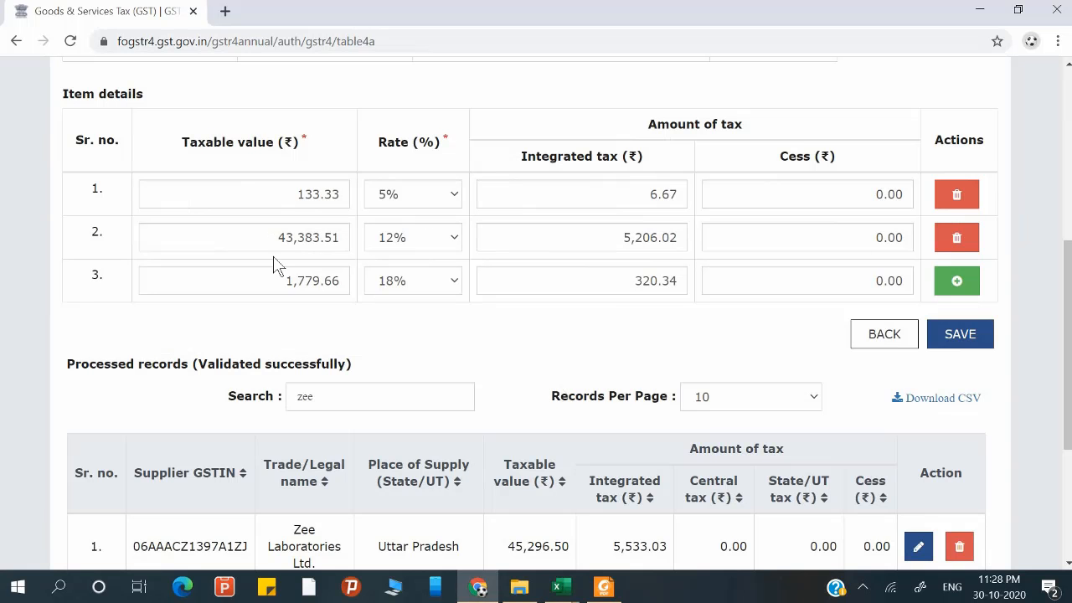
pyautogui.hotkey('ctrl', 'a')
pyautogui.write('2,734.')
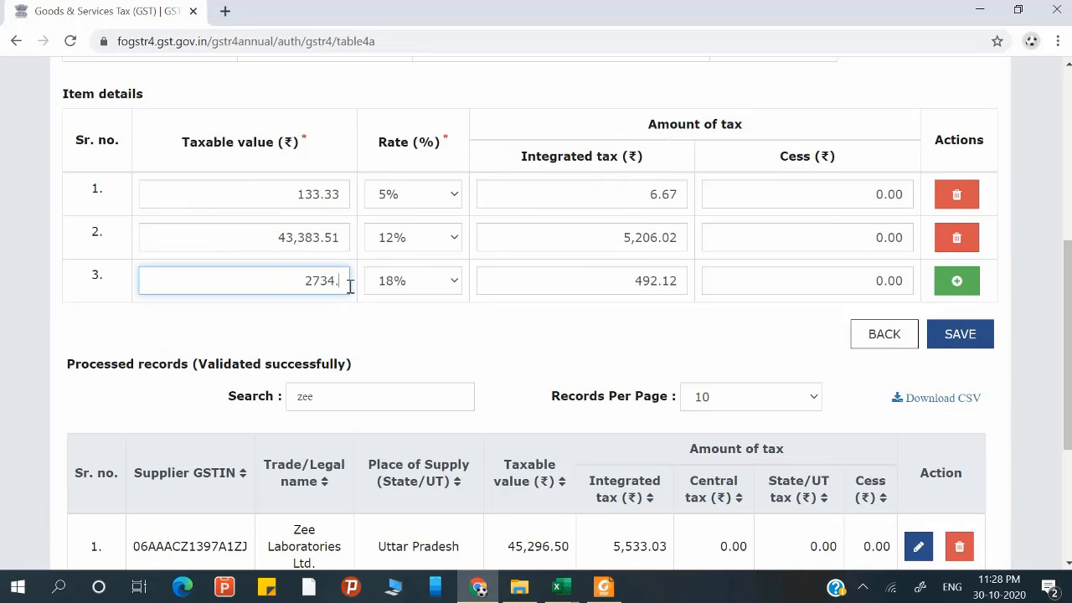
pyautogui.write('75')
pyautogui.press('Tab')
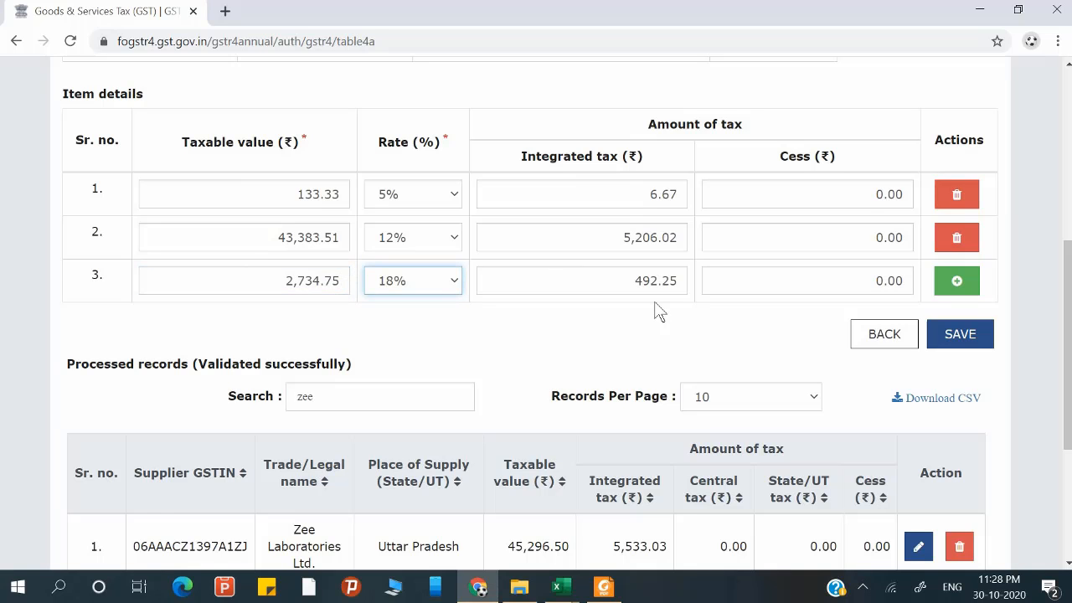
# Sum the 18% Zee Laboratories IGST in H95:H312 of the purchase workbook and compare it with the portal's integrated tax.
pyautogui.hotkey('alt', 'Tab')
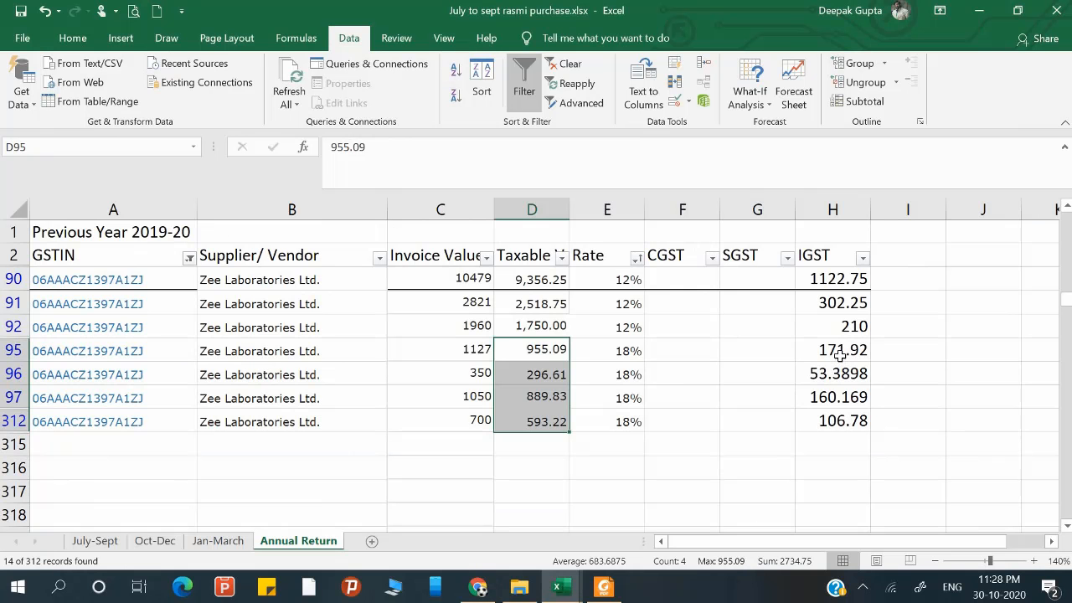
pyautogui.moveTo(840, 351); pyautogui.dragTo(837, 423)
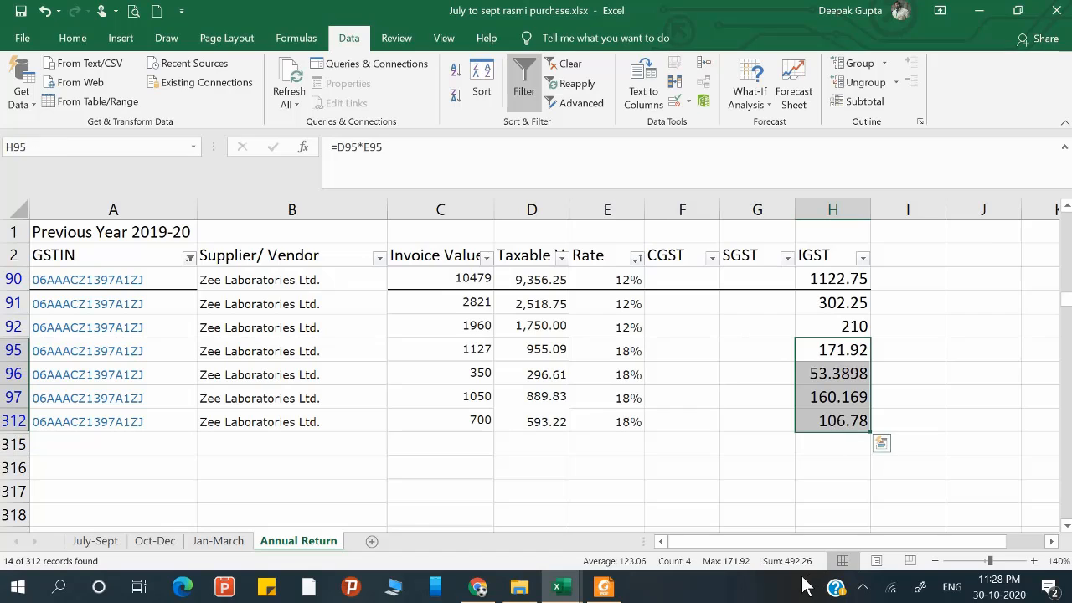
pyautogui.hotkey('alt', 'Tab')
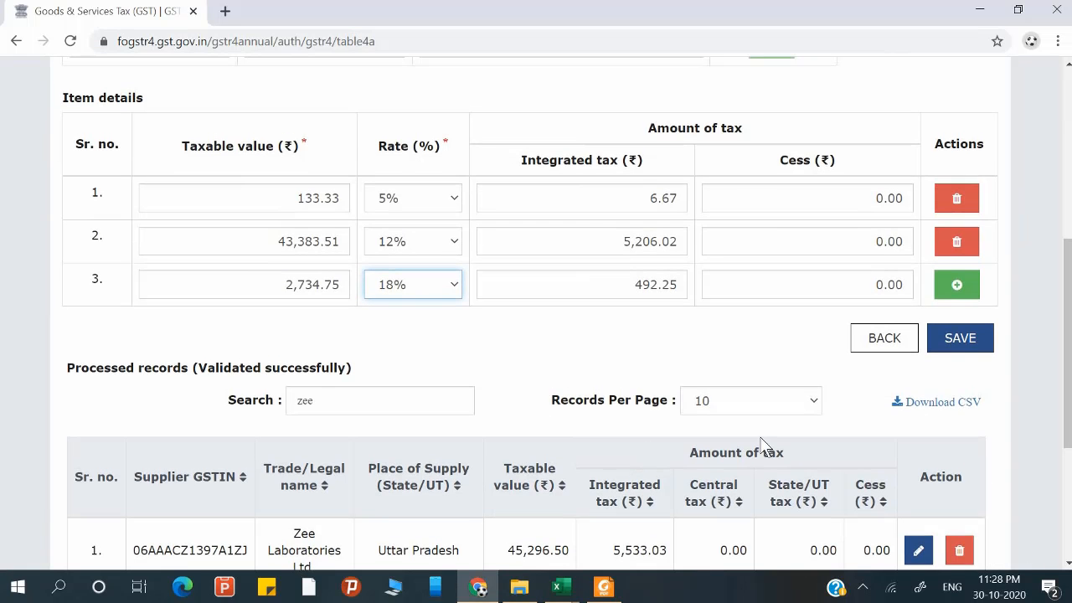
# Save the edited Zee Laboratories item details and go back from table 4A to the main GSTR-4 page.
pyautogui.click(960, 338)
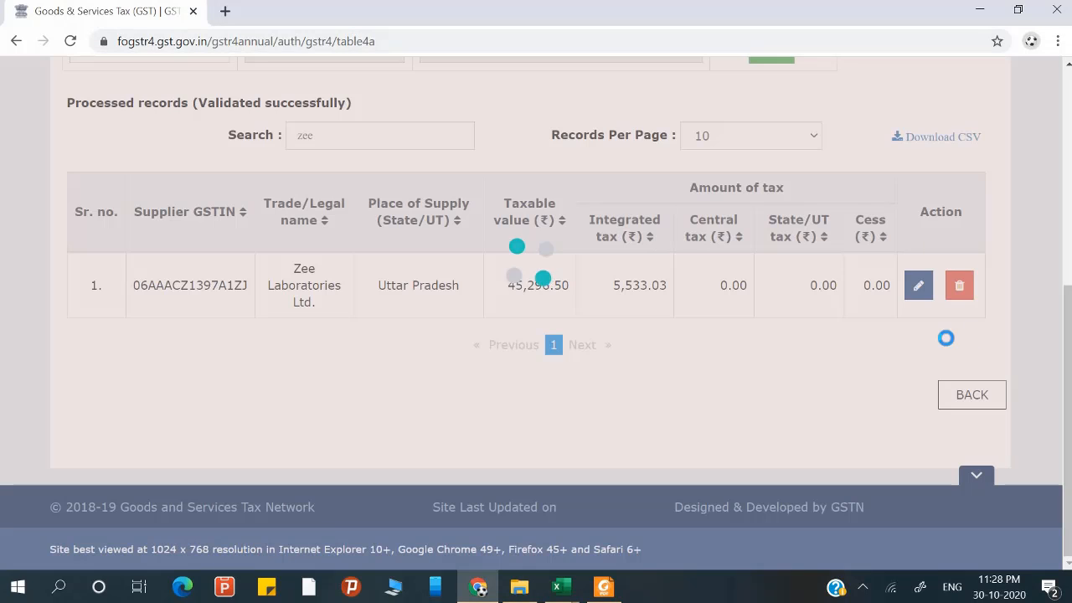
pyautogui.scroll(-3, 693, 347)
pyautogui.scroll(-2, 693, 352)
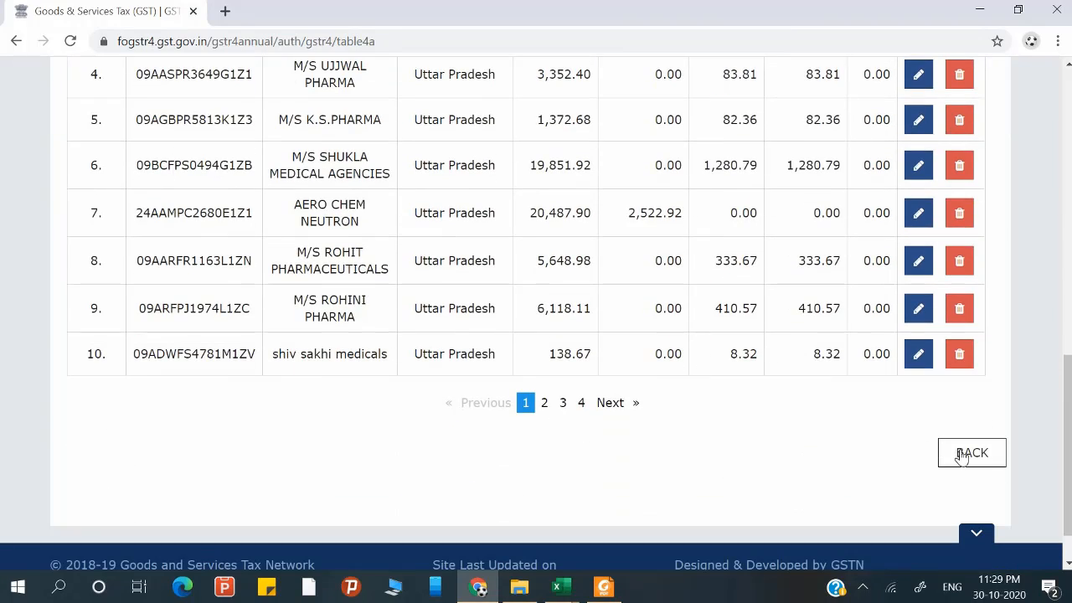
pyautogui.click(966, 452)
# Save the previous year's aggregate turnover of 3,91,803.00 again and proceed to file the GSTR-4 return.
pyautogui.click(824, 414)
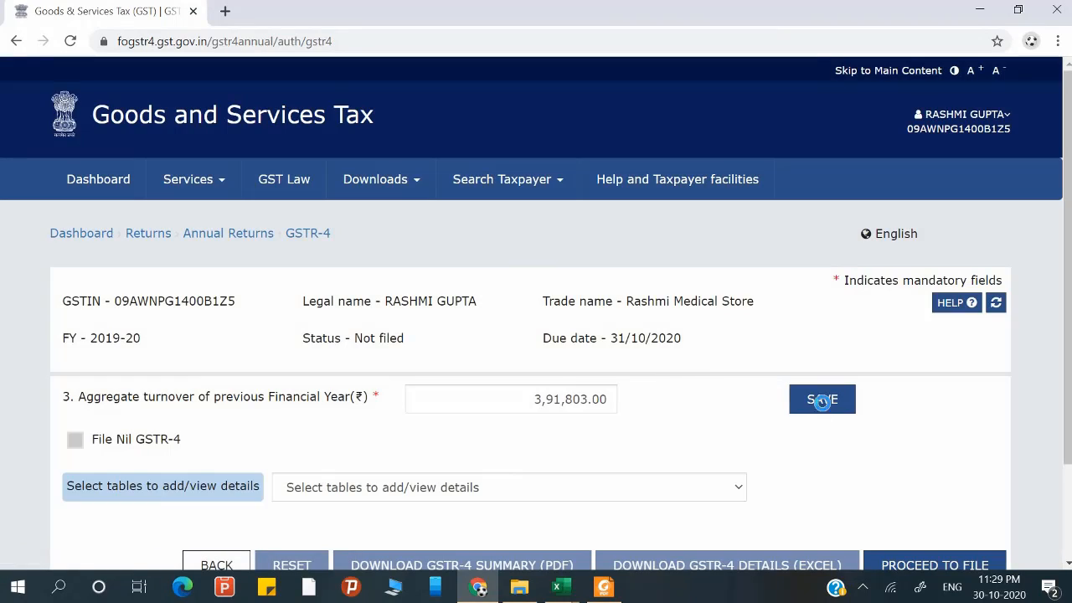
pyautogui.scroll(-3, 659, 411)
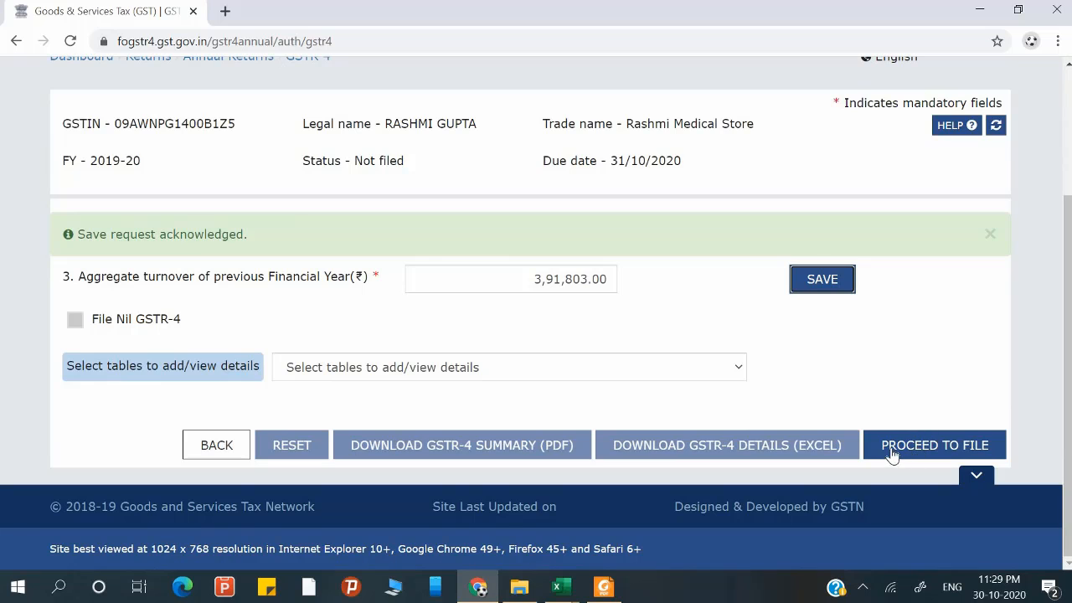
pyautogui.click(902, 444)
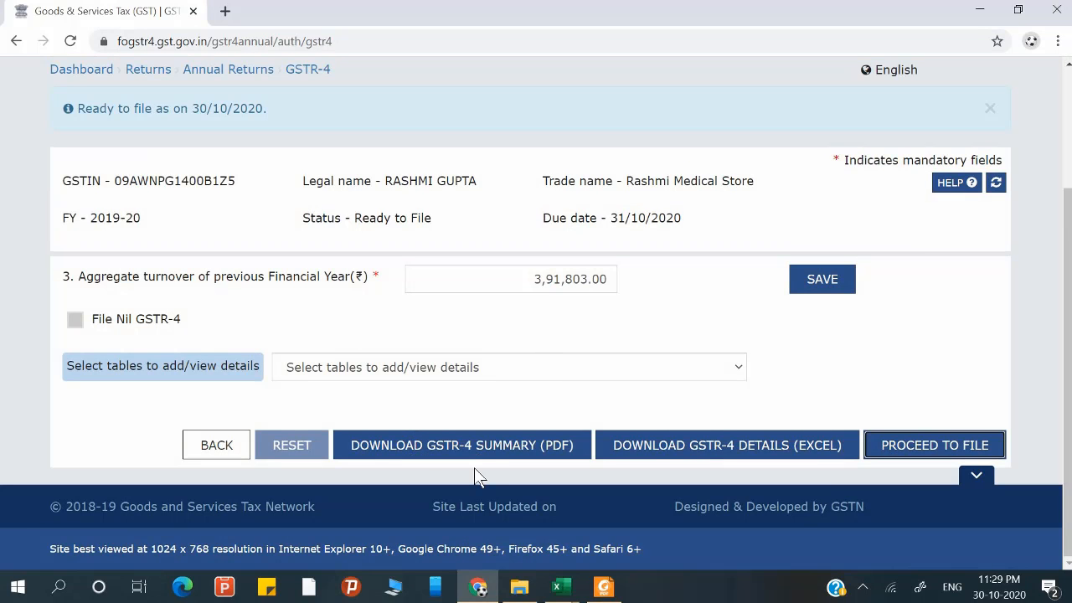
# Close the old draft GSTR-4 summary PDF in Foxit Reader and return to the GST portal in Chrome.
pyautogui.click(601, 589)
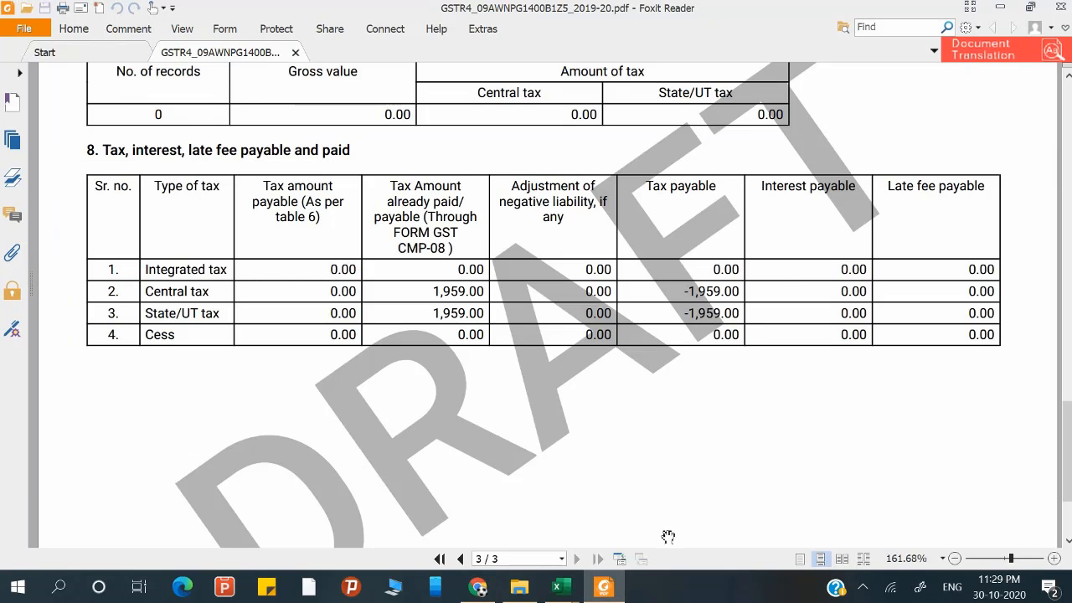
pyautogui.scroll(3, 768, 443)
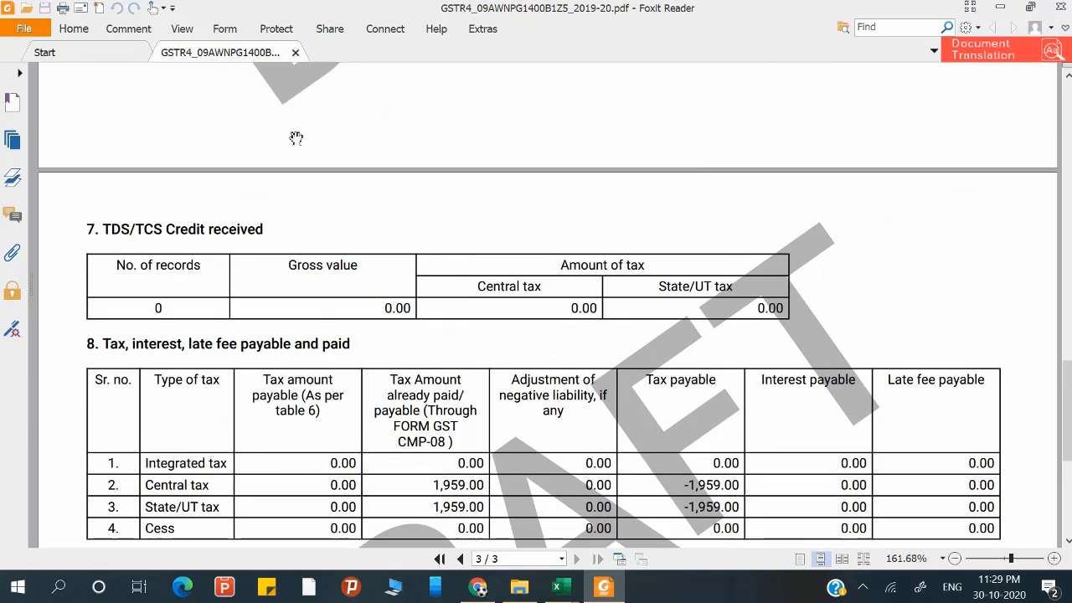
pyautogui.click(295, 51)
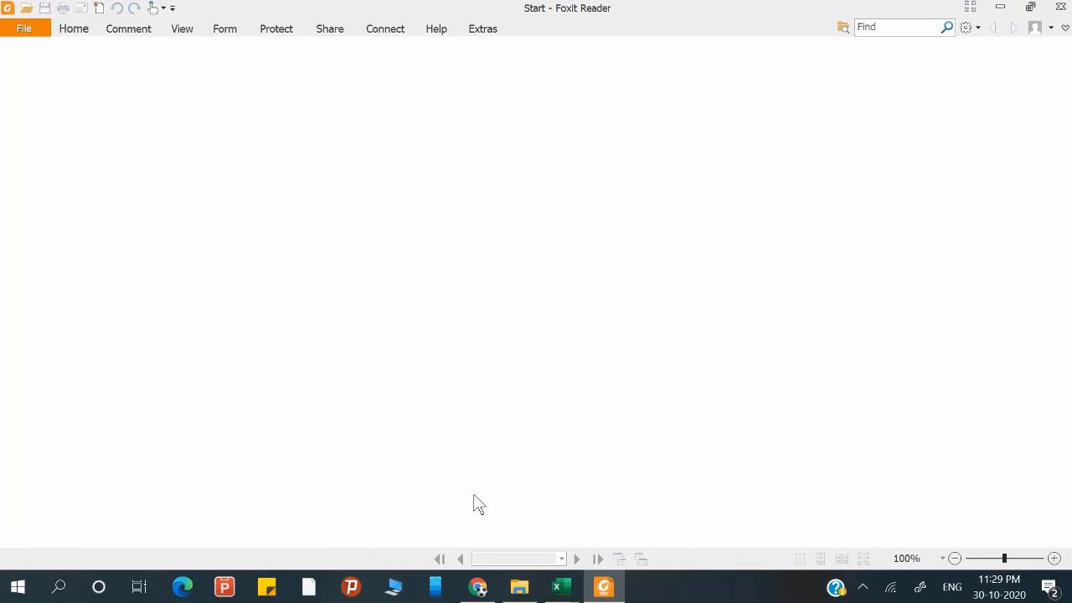
pyautogui.click(478, 588)
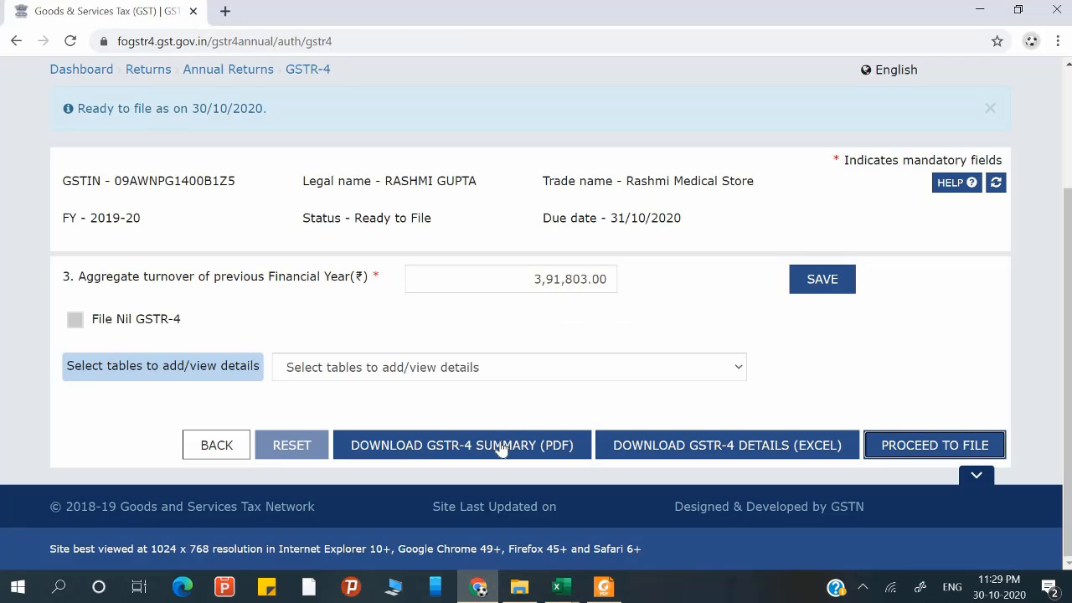
# Download the updated GSTR-4 summary PDF and clear the GSTIN filter on the Annual Return sheet of the purchase workbook in Excel.
pyautogui.click(501, 449)
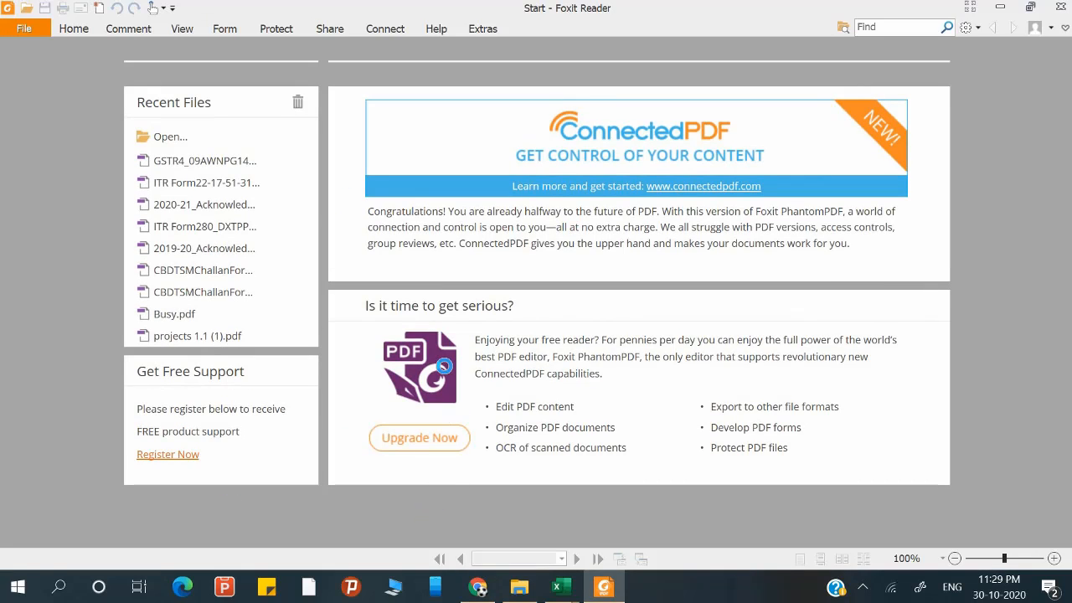
pyautogui.moveTo(560, 586)
pyautogui.click(609, 549)
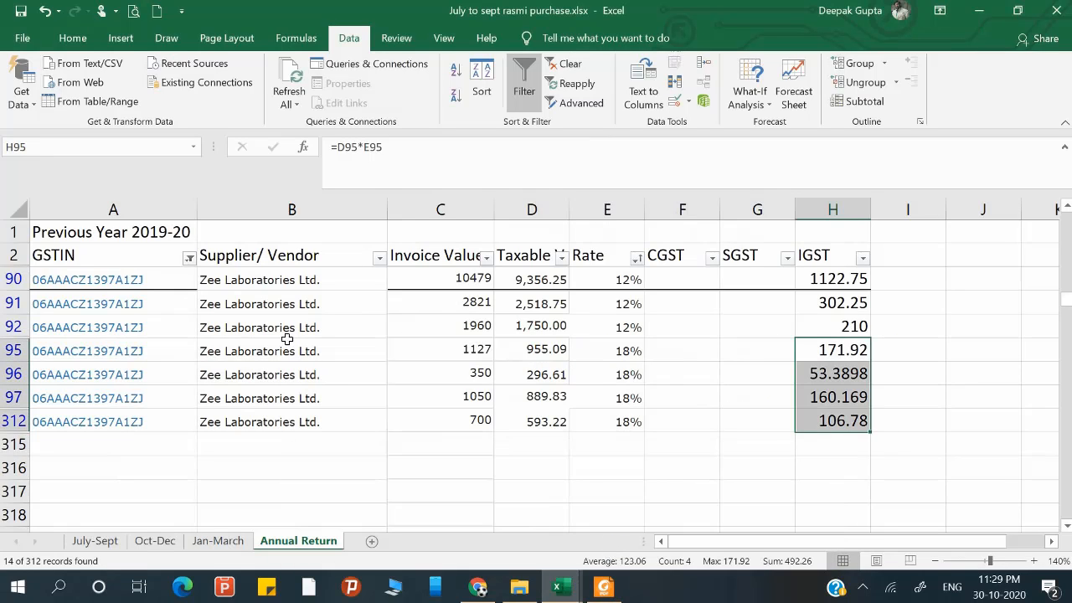
pyautogui.click(190, 260)
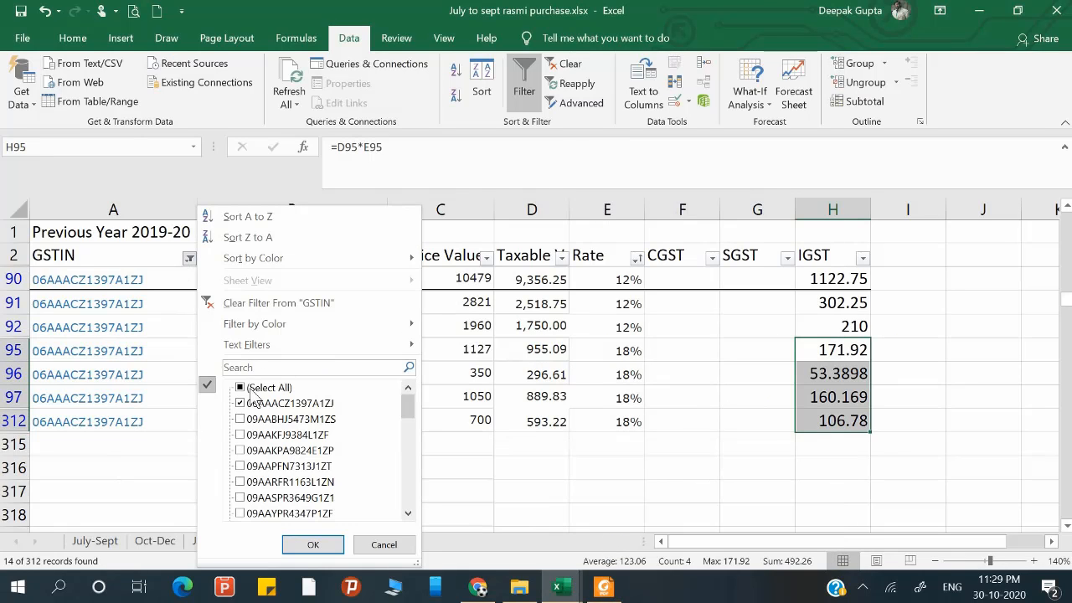
pyautogui.click(239, 302)
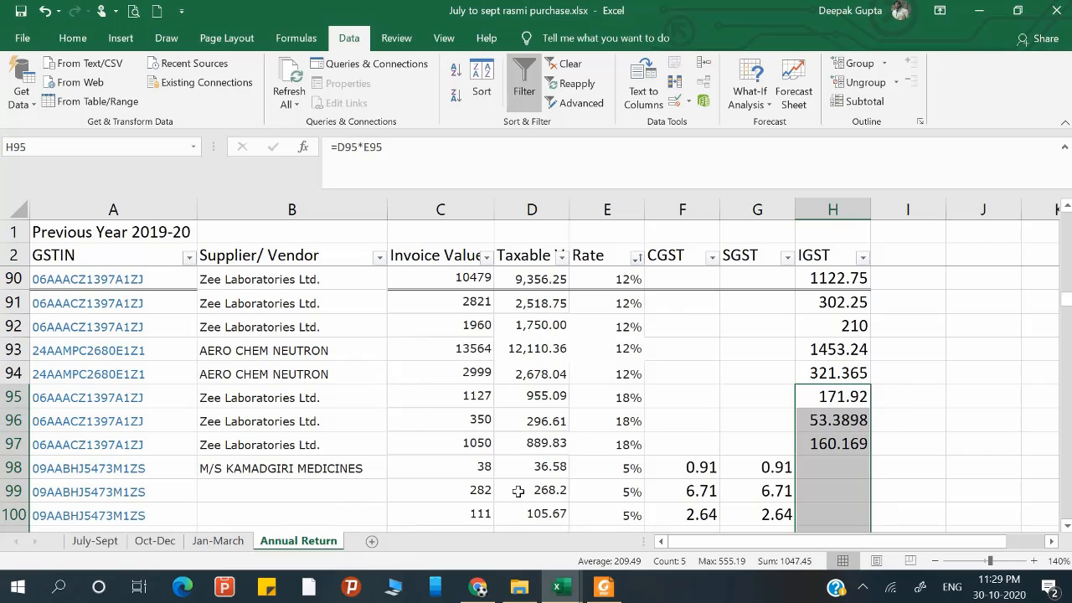
# Go to the column totals in row 314 at the end of the Annual Return sheet.
pyautogui.click(518, 492)
pyautogui.hotkey('ctrl', 'Down')
pyautogui.hotkey('ctrl', 'Down')
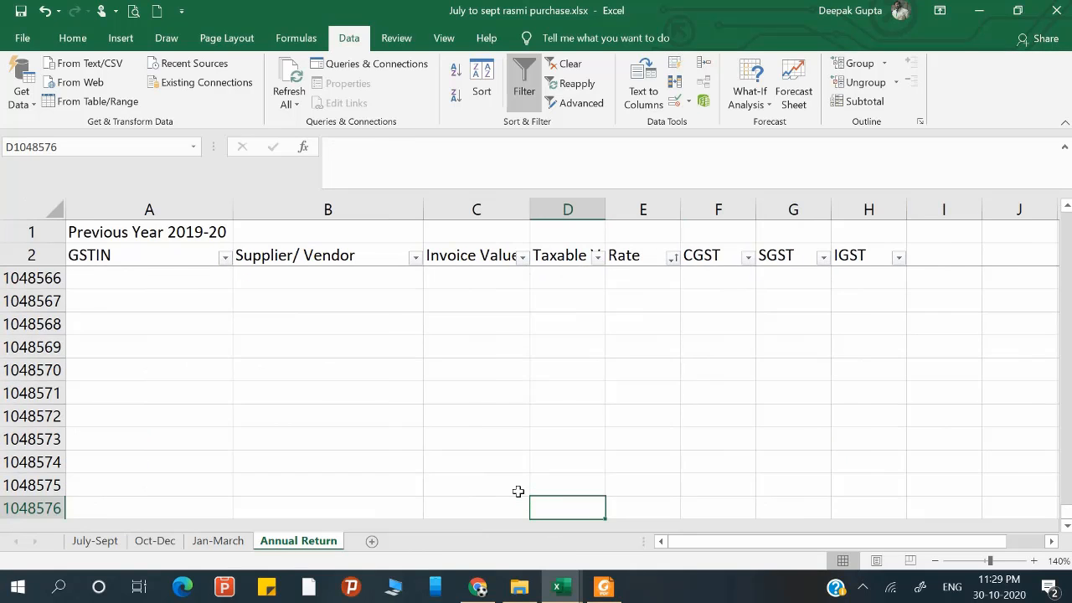
pyautogui.hotkey('ctrl', 'Up')
pyautogui.press('Right')
pyautogui.press('Right')
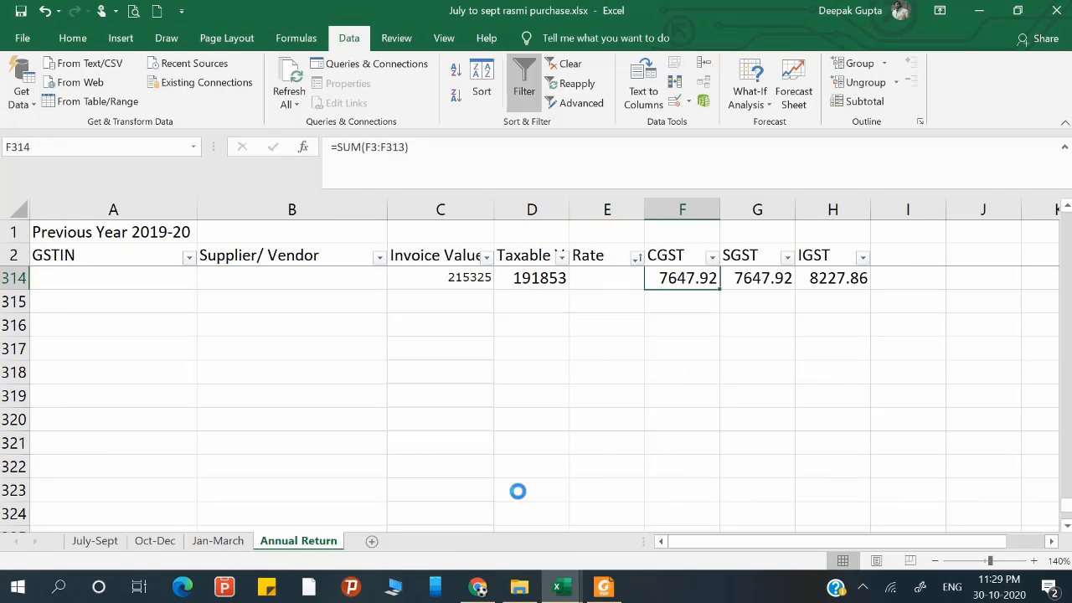
# View table 4A in the downloaded GSTR-4 summary PDF in Foxit Reader and return to the purchase workbook's totals row in Excel.
pyautogui.hotkey('alt', 'Tab')
pyautogui.click(776, 123)
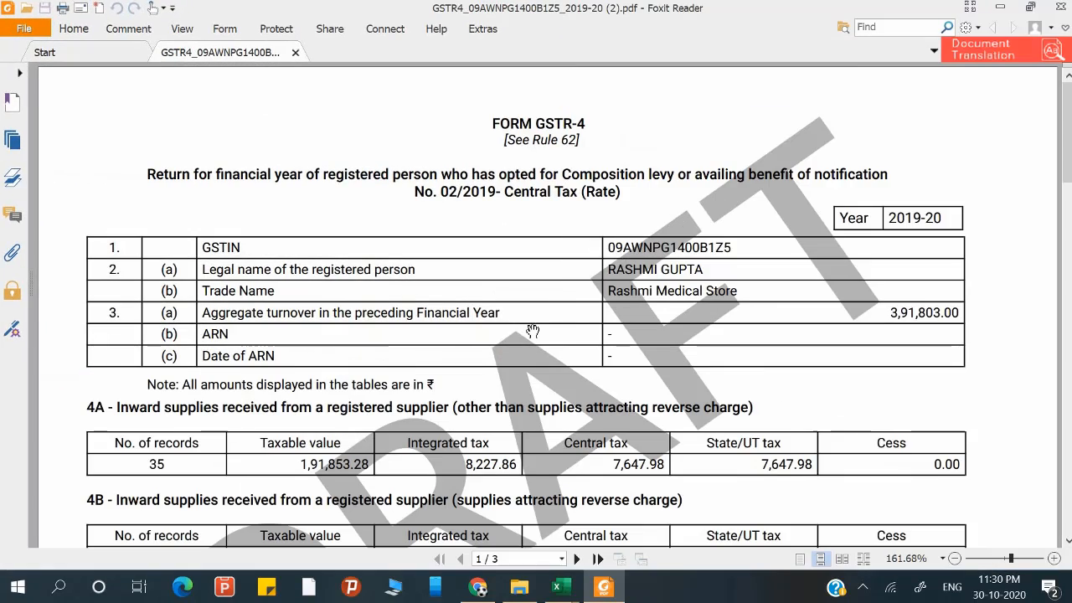
pyautogui.hotkey('alt', 'Tab')
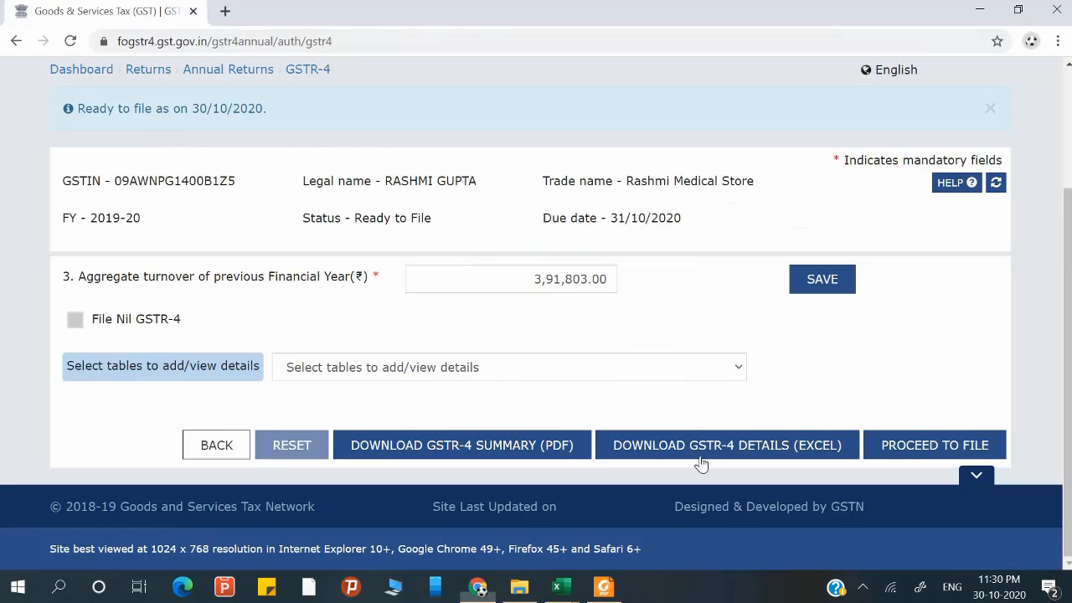
pyautogui.hotkey('alt', 'Tab')
pyautogui.hotkey('alt', 'Tab')
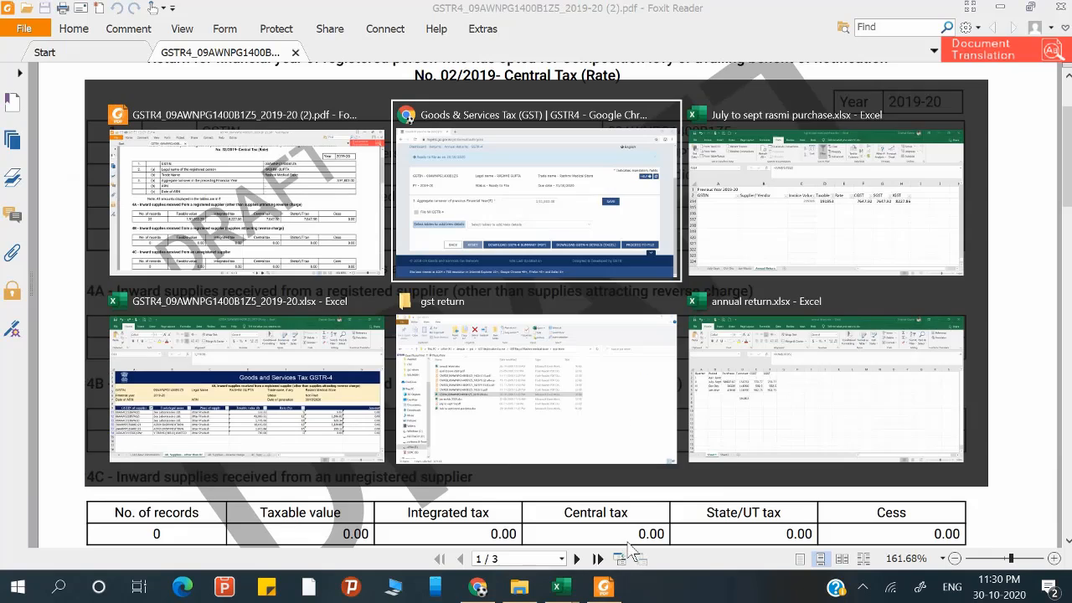
pyautogui.hotkey('alt', 'Tab')
pyautogui.hotkey('alt', 'Tab')
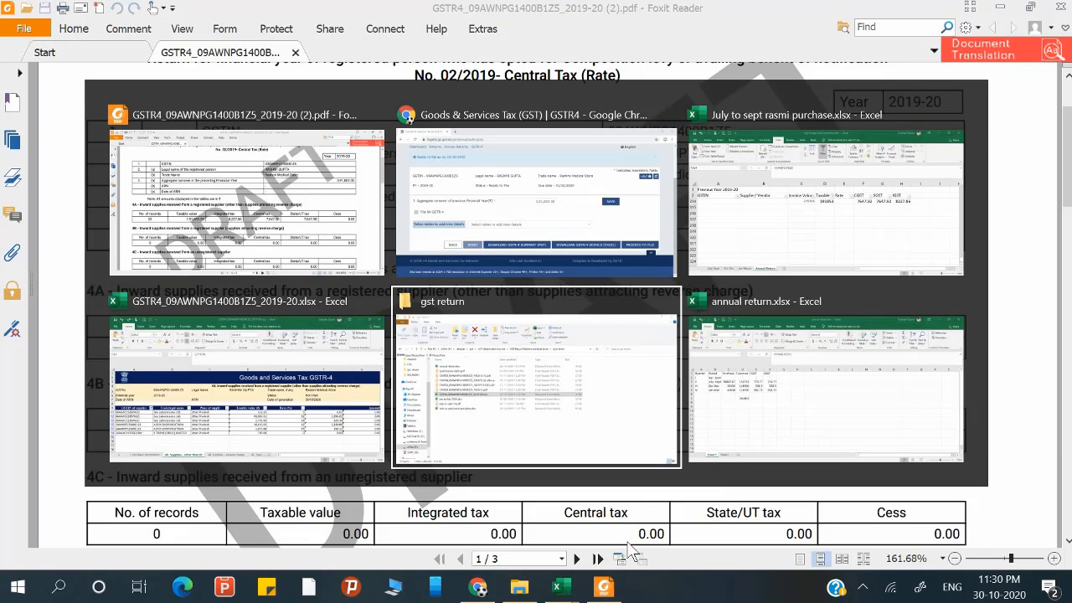
pyautogui.hotkey('alt', 'Tab')
pyautogui.hotkey('alt', 'Tab')
pyautogui.hotkey('alt', 'Tab')
pyautogui.hotkey('alt', 'Tab')
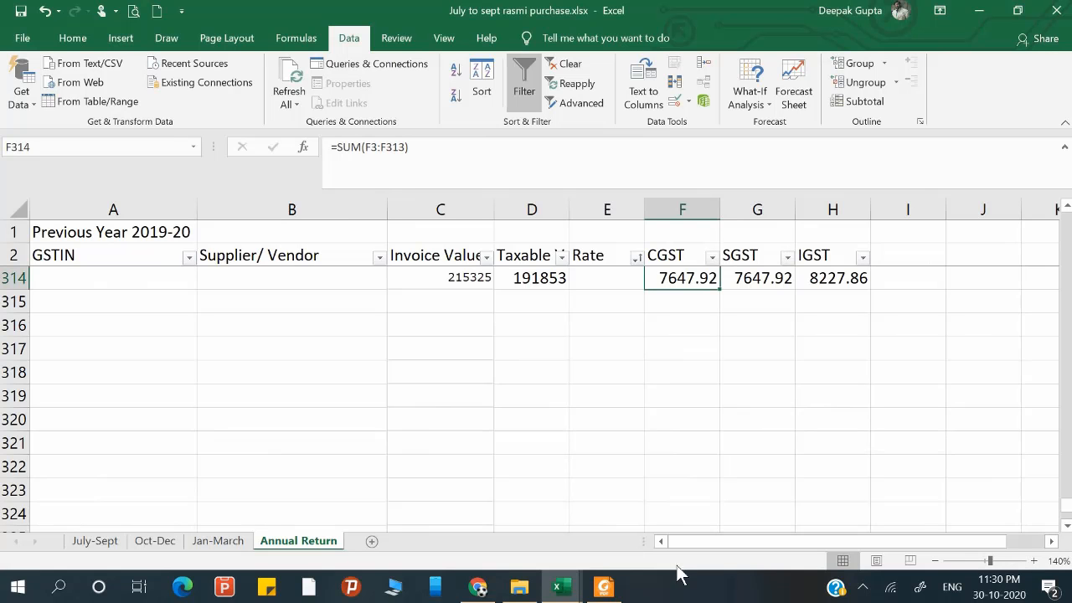
# Compare the IGST total in H314 with the integrated tax in table 4A of the summary PDF.
pyautogui.scroll(1, 657, 389)
pyautogui.hotkey('alt', 'Tab')
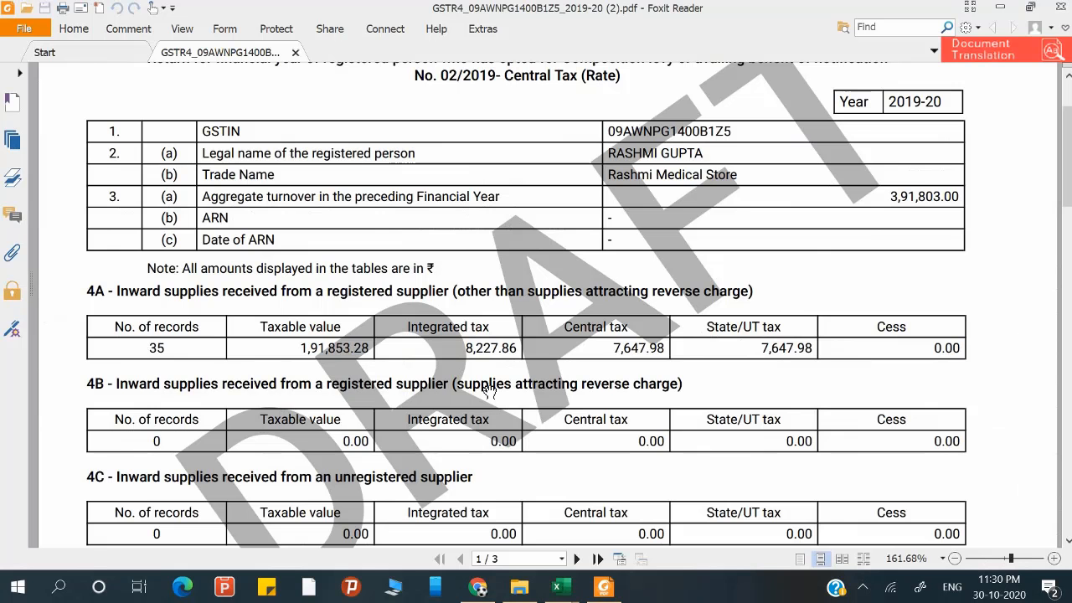
pyautogui.hotkey('alt', 'Tab')
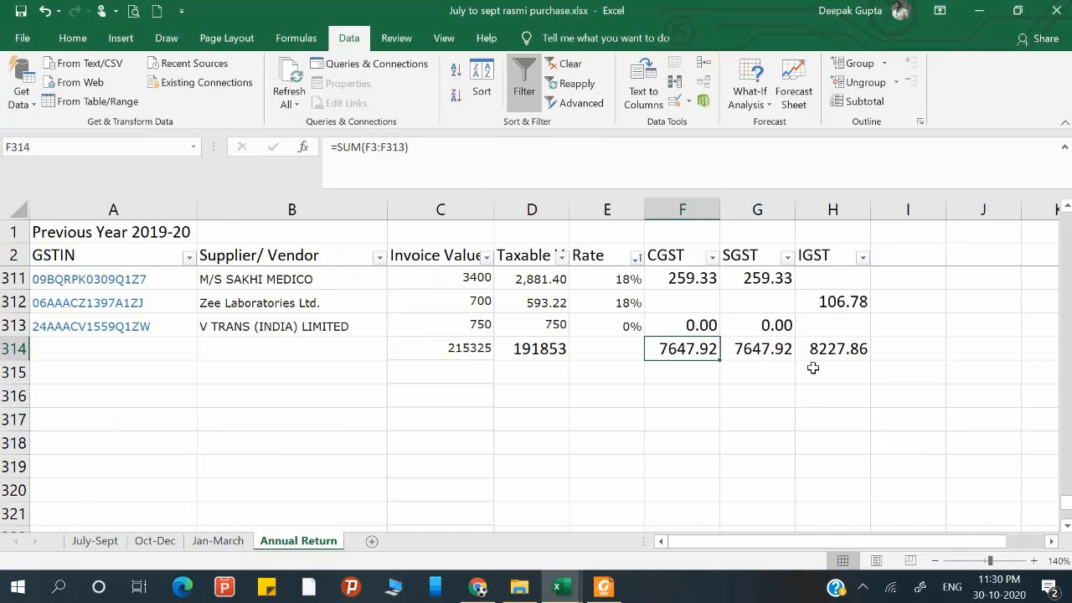
pyautogui.click(834, 348)
pyautogui.hotkey('alt', 'Tab')
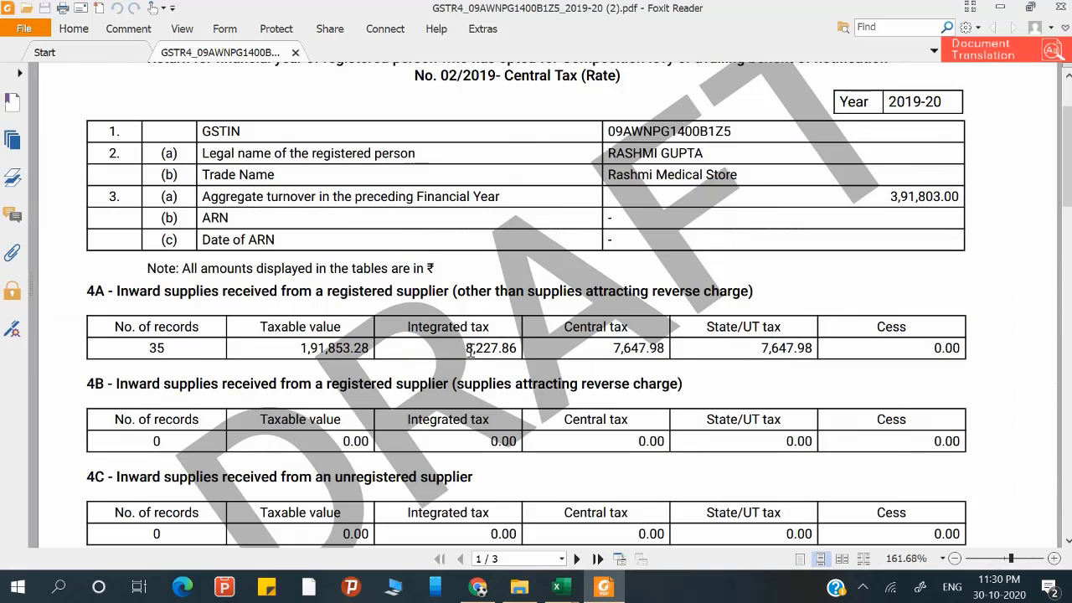
pyautogui.hotkey('alt', 'Tab')
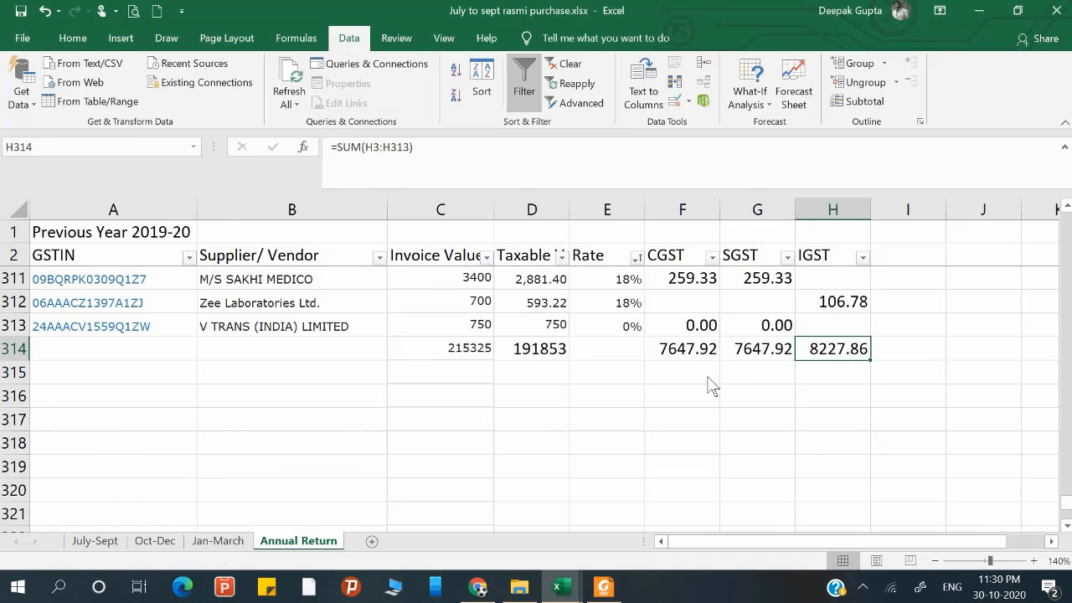
# Compare the workbook's CGST, SGST and taxable value totals with the table 4A figures in the summary PDF.
pyautogui.hotkey('alt', 'Tab')
pyautogui.hotkey('alt', 'Tab')
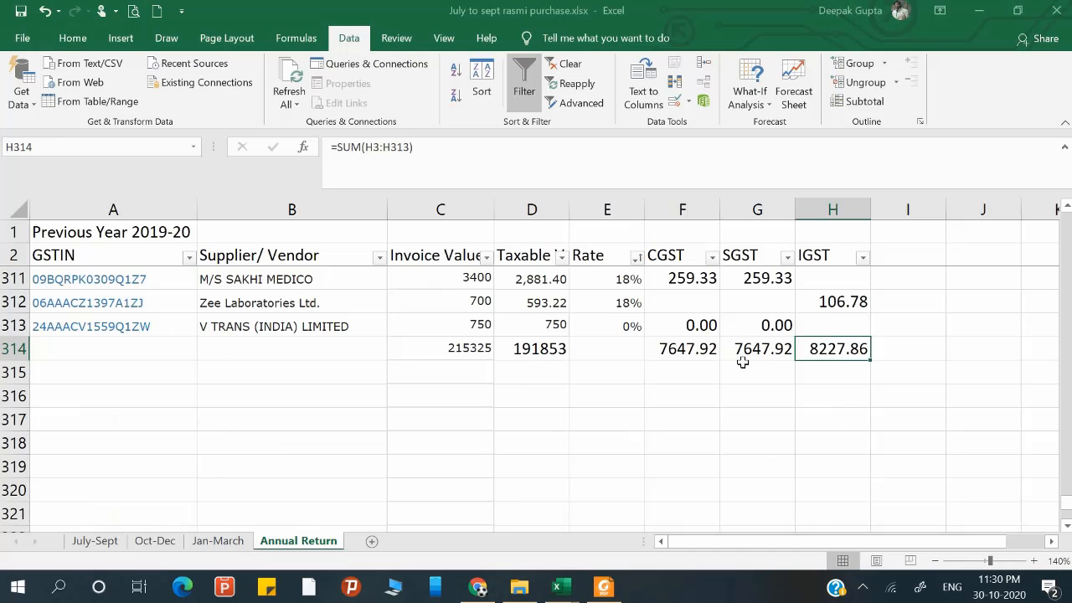
pyautogui.hotkey('alt', 'Tab')
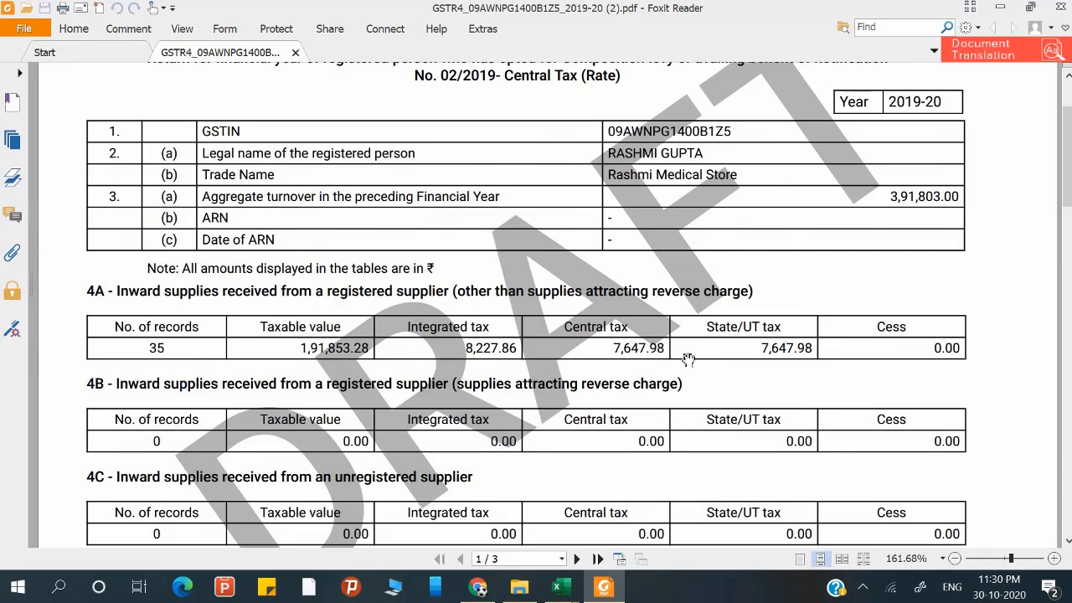
pyautogui.hotkey('alt', 'Tab')
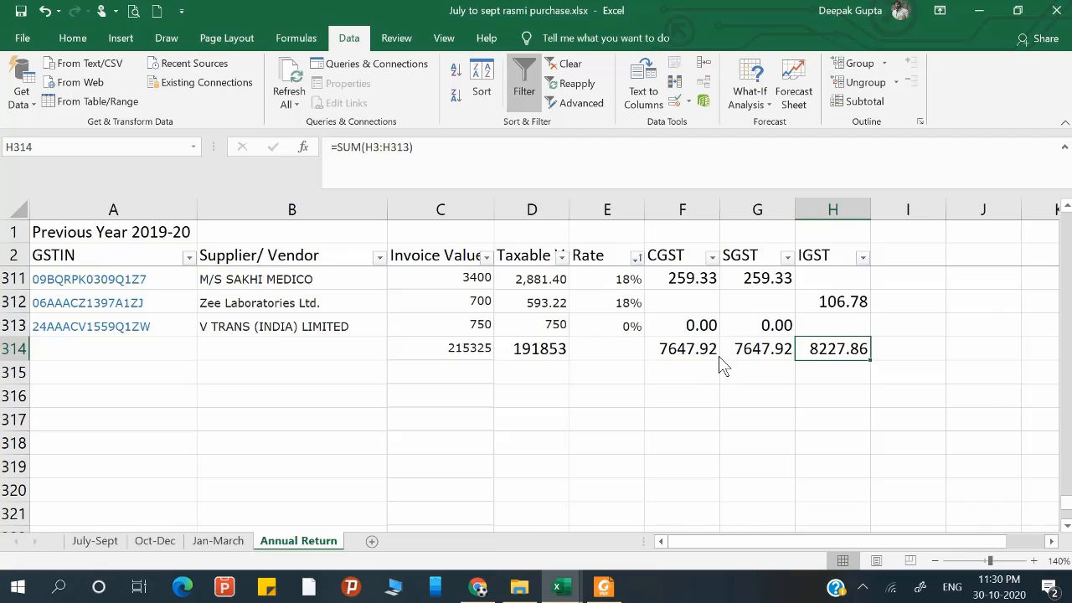
pyautogui.hotkey('alt', 'Tab')
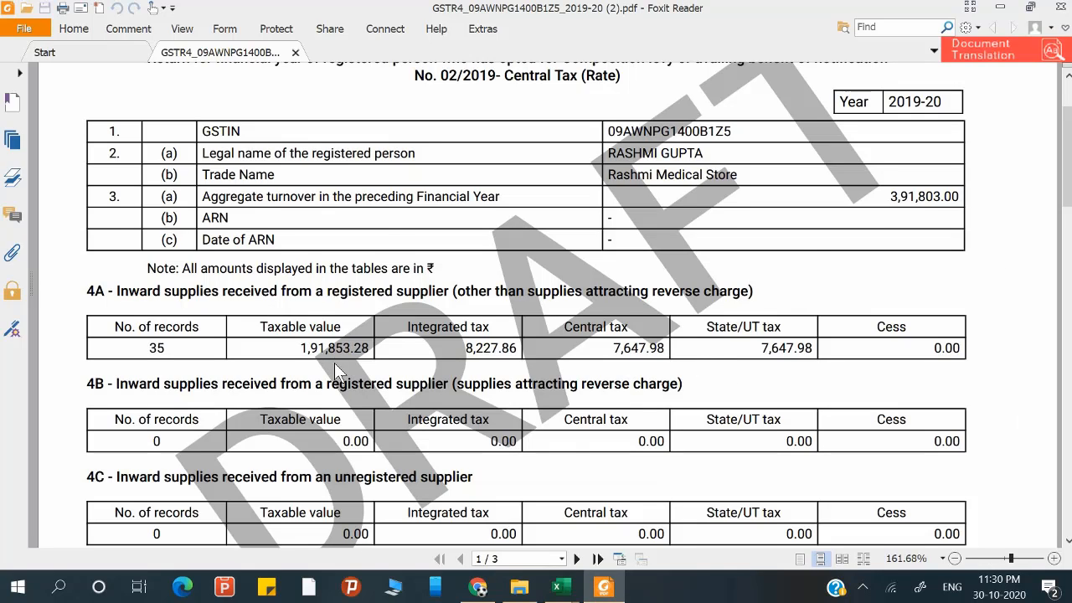
pyautogui.hotkey('alt', 'Tab')
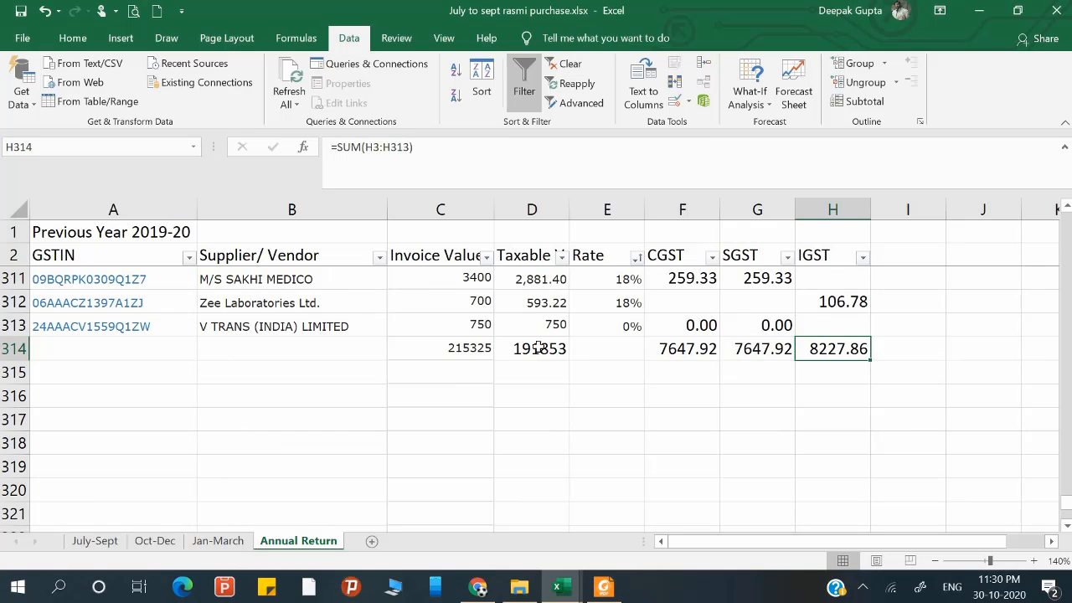
pyautogui.hotkey('alt', 'Tab')
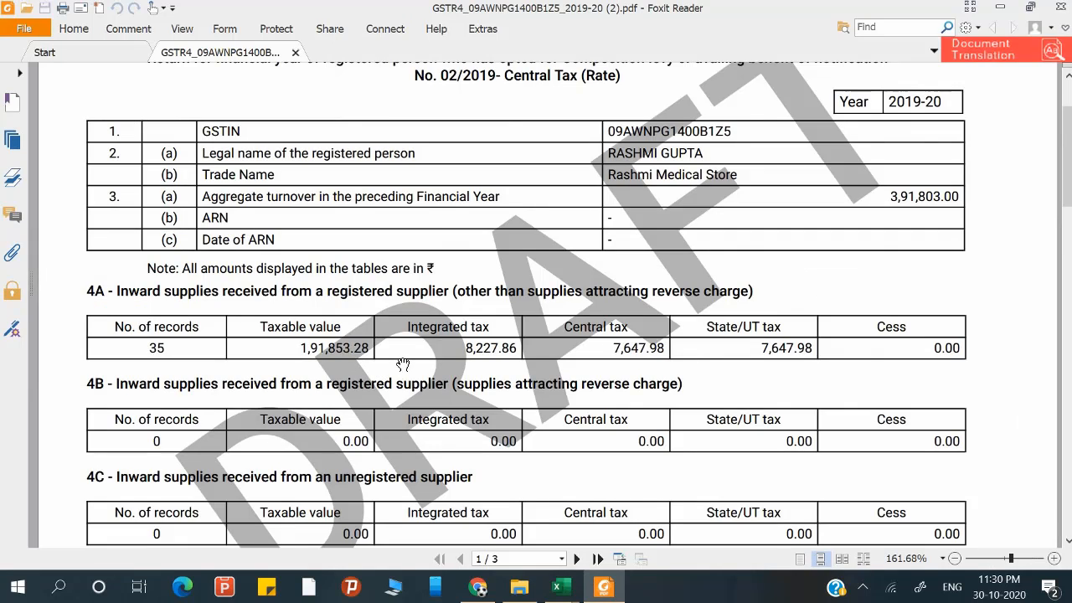
# Check the remaining tables of the summary PDF and proceed to file the GSTR-4 return on the GST portal in Chrome.
pyautogui.scroll(-10, 403, 364)
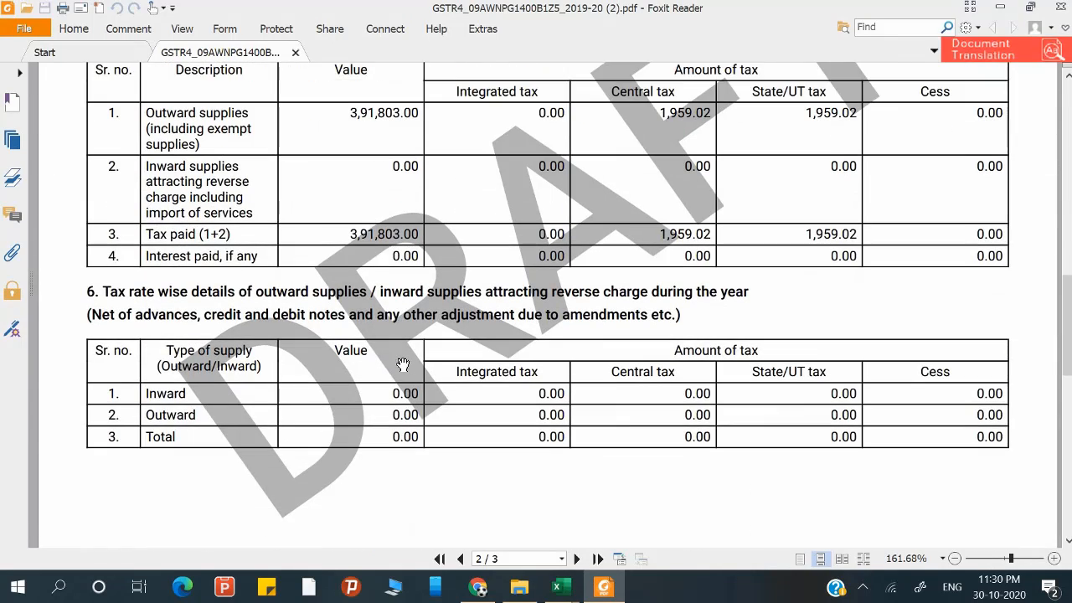
pyautogui.scroll(-1, 403, 364)
pyautogui.hotkey('alt', 'Tab')
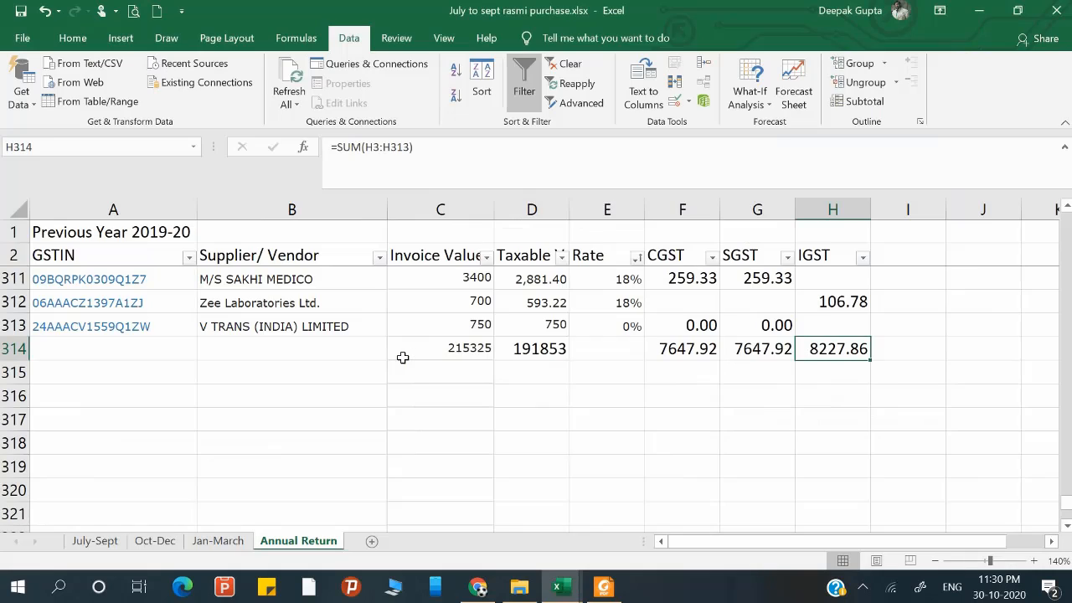
pyautogui.click(478, 587)
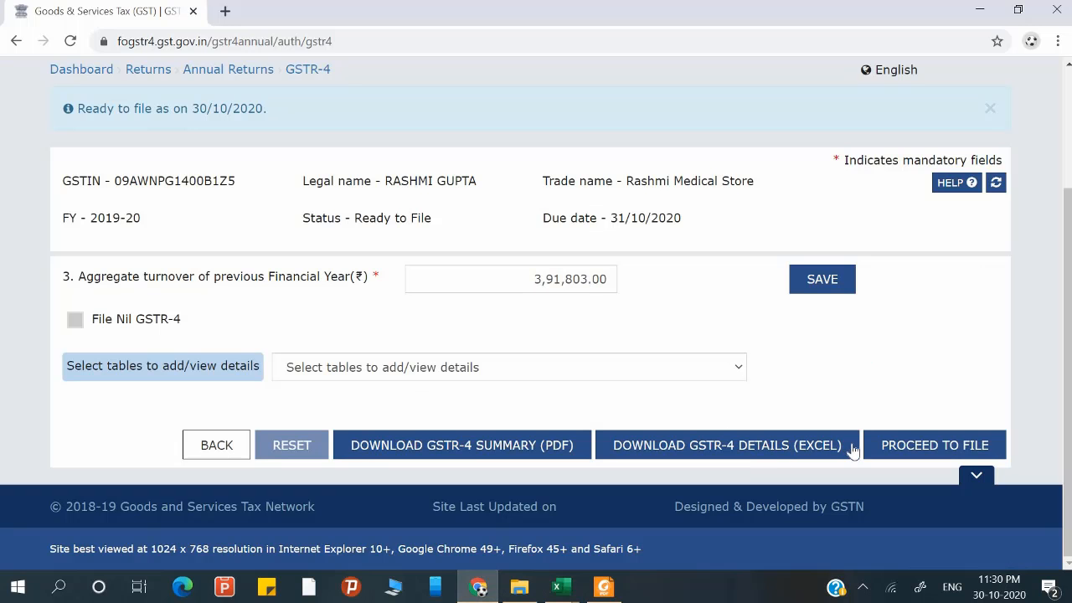
pyautogui.click(934, 445)
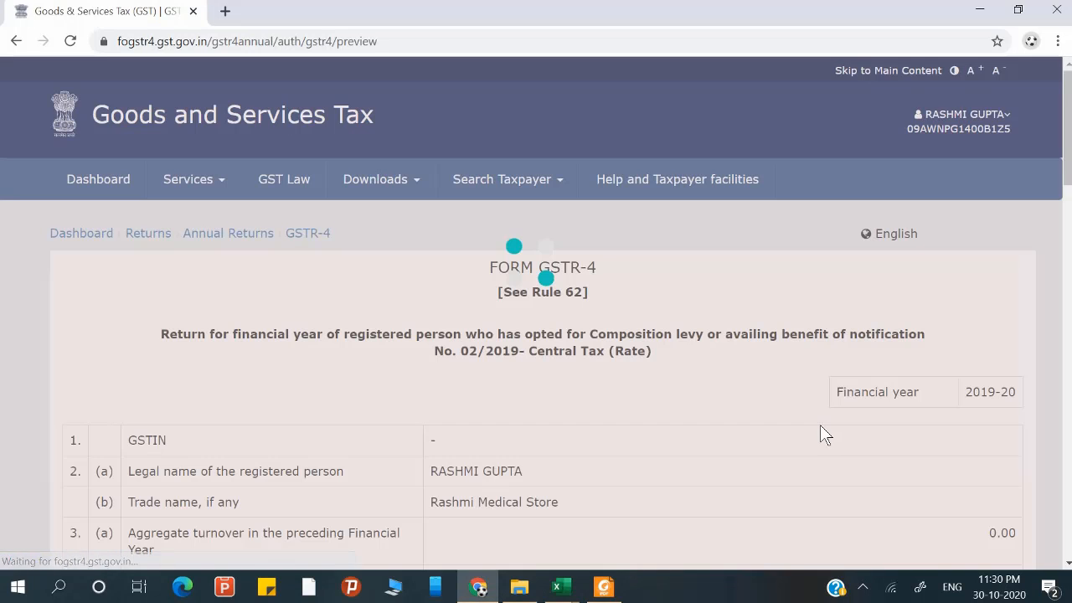
# Review the GSTR-4 preview from the taxpayer details and inward supplies through to the TDS/TCS credit section.
pyautogui.scroll(-4, 818, 419)
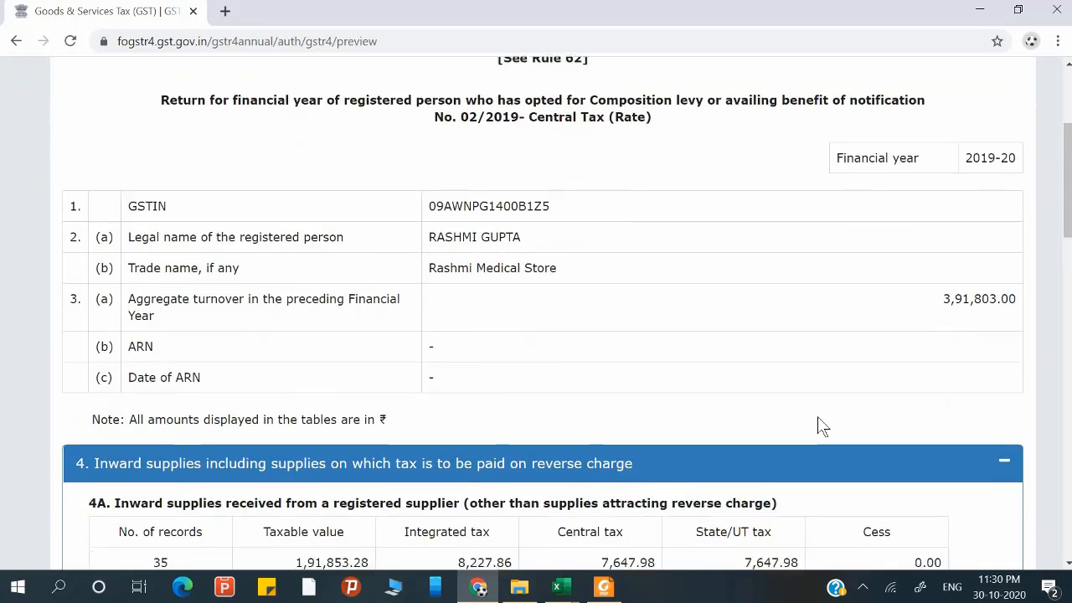
pyautogui.scroll(-4, 817, 416)
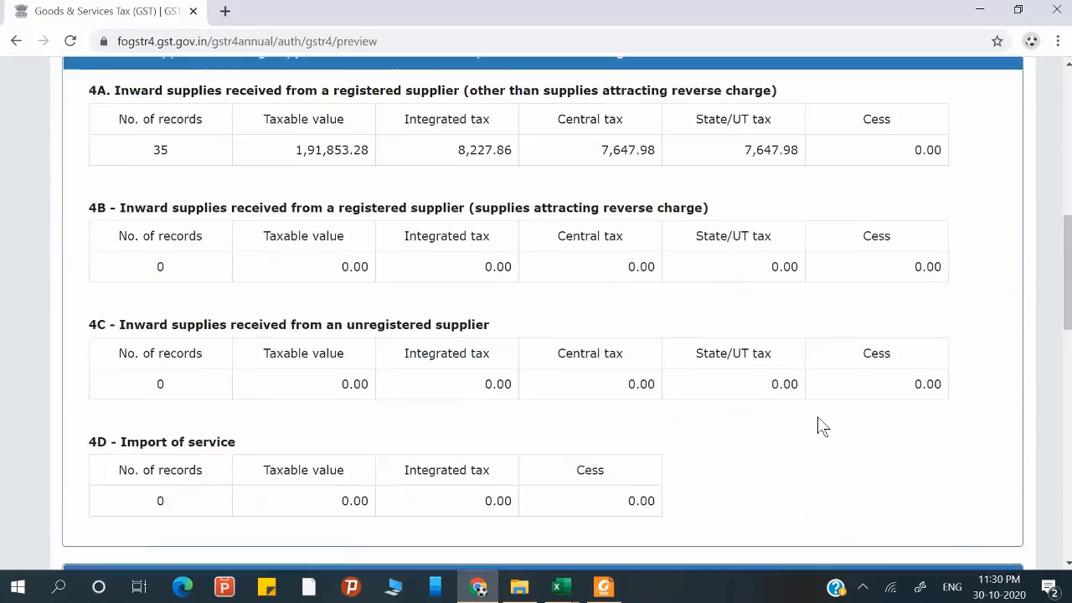
pyautogui.scroll(2, 817, 416)
pyautogui.scroll(3, 817, 416)
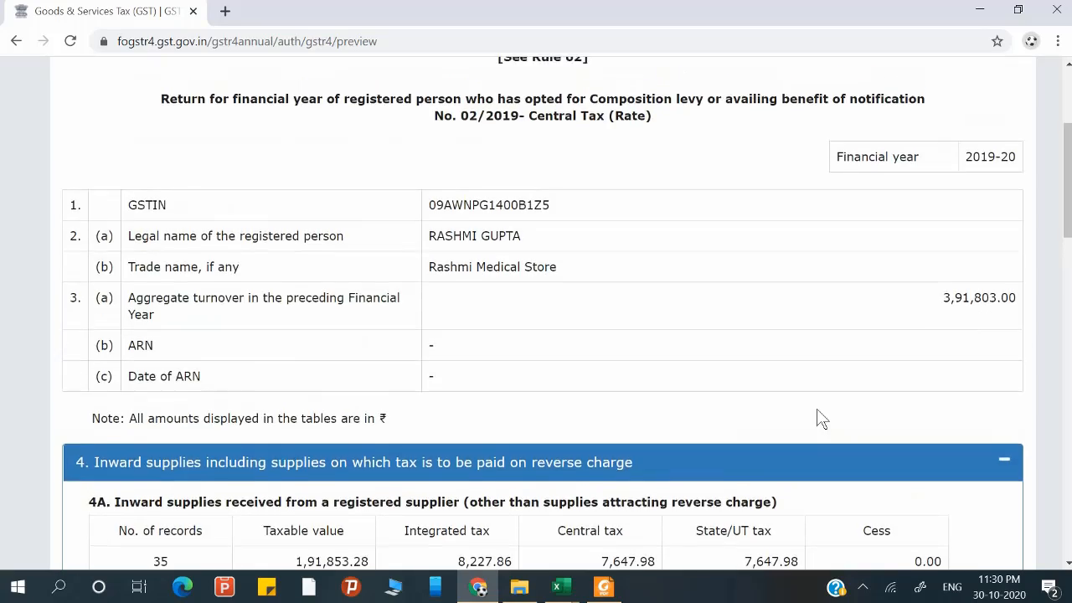
pyautogui.scroll(-1, 817, 417)
pyautogui.scroll(1, 818, 419)
pyautogui.scroll(-8, 818, 419)
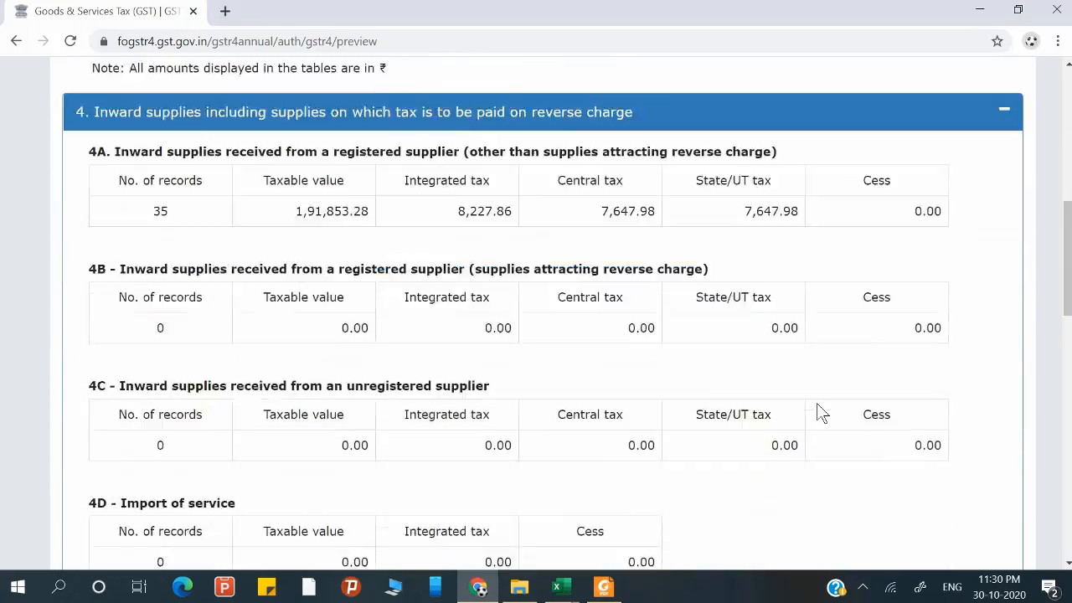
pyautogui.scroll(-7, 816, 400)
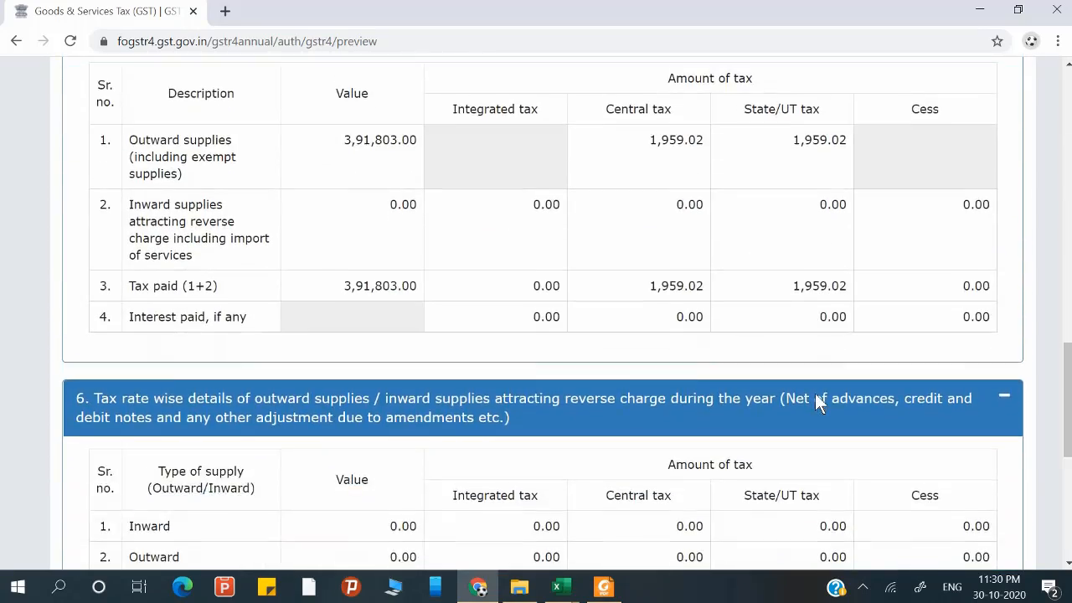
pyautogui.scroll(-3, 817, 400)
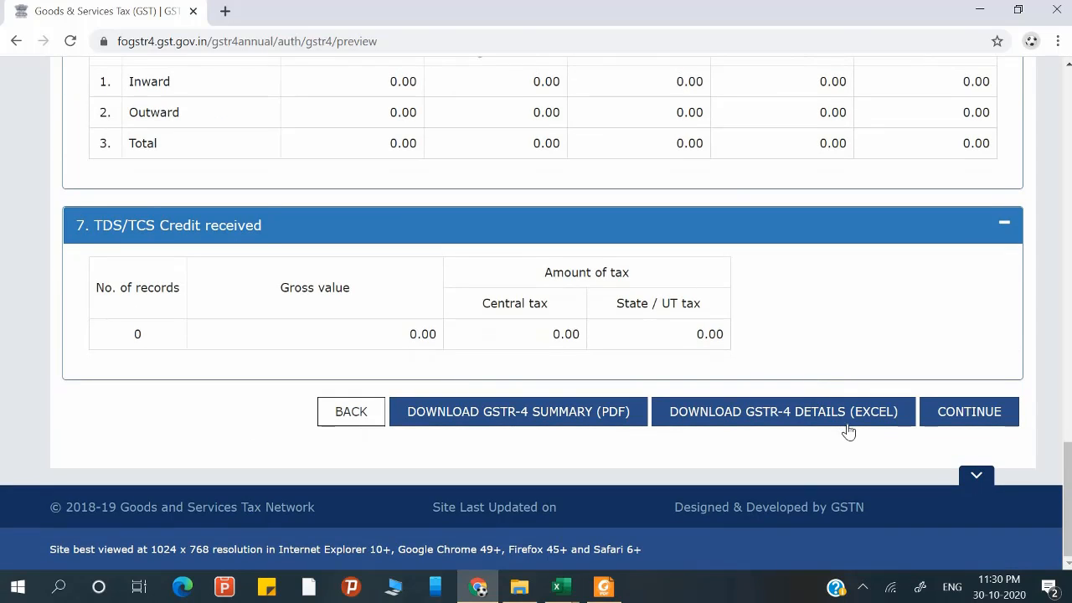
# Continue to table 8 for tax, interest and late fee, and accept the declaration that the information is true and correct.
pyautogui.click(958, 417)
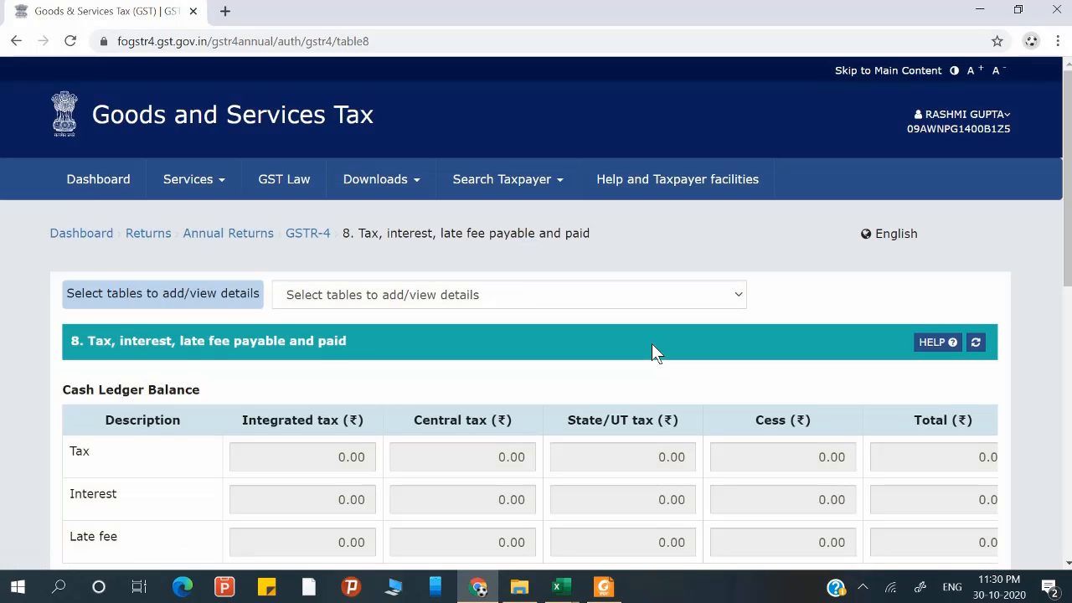
pyautogui.scroll(-6, 652, 339)
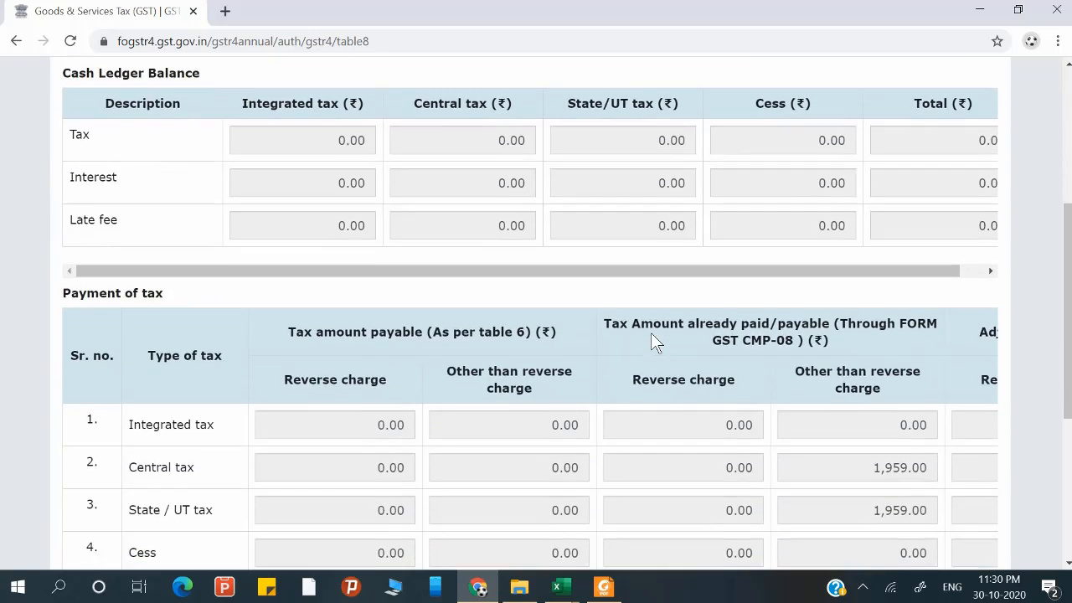
pyautogui.scroll(-2, 651, 328)
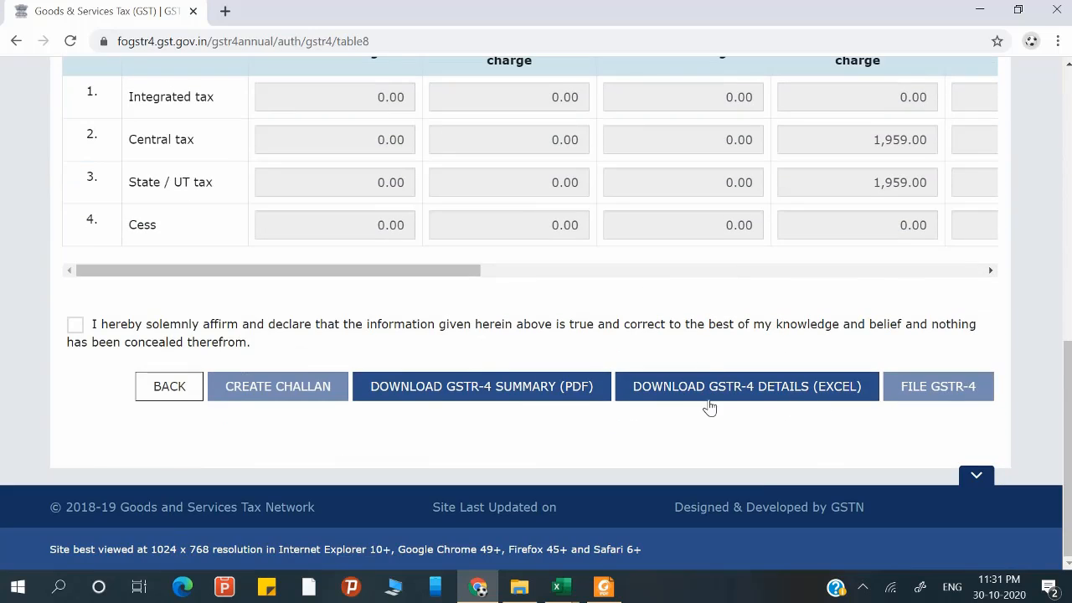
pyautogui.click(75, 325)
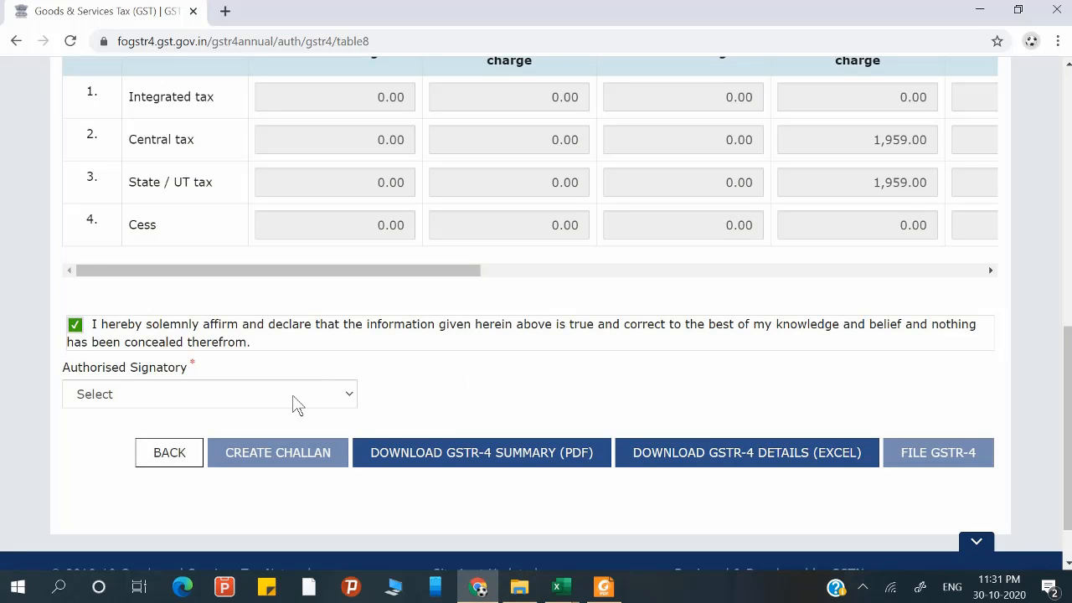
# Select the authorised signatory and proceed to file GSTR-4, agreeing to debit the declared liabilities from the Electronic Cash Ledger.
pyautogui.click(297, 403)
pyautogui.click(262, 423)
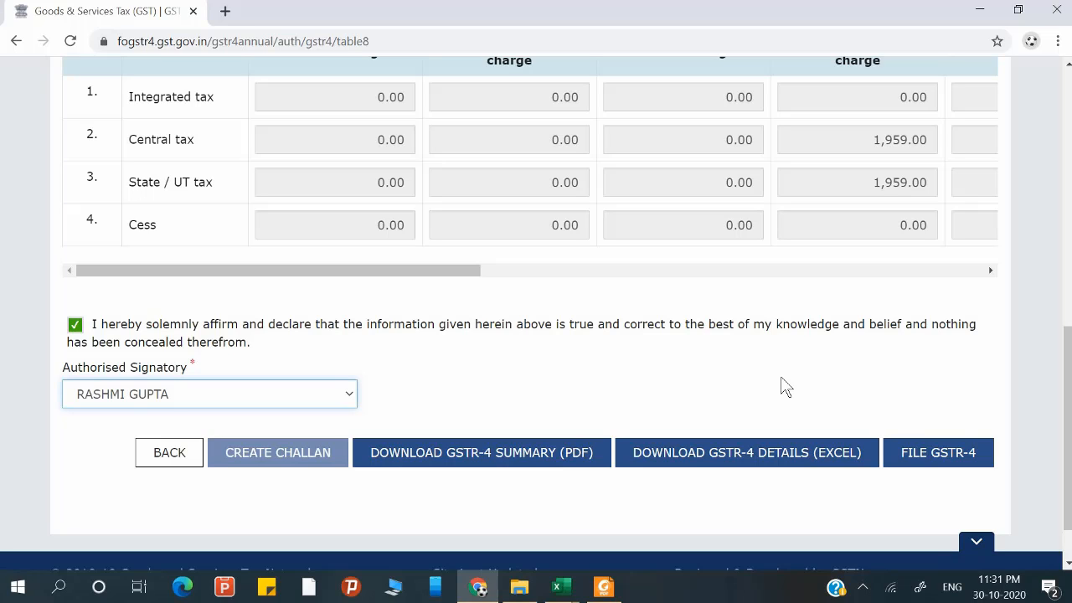
pyautogui.click(945, 458)
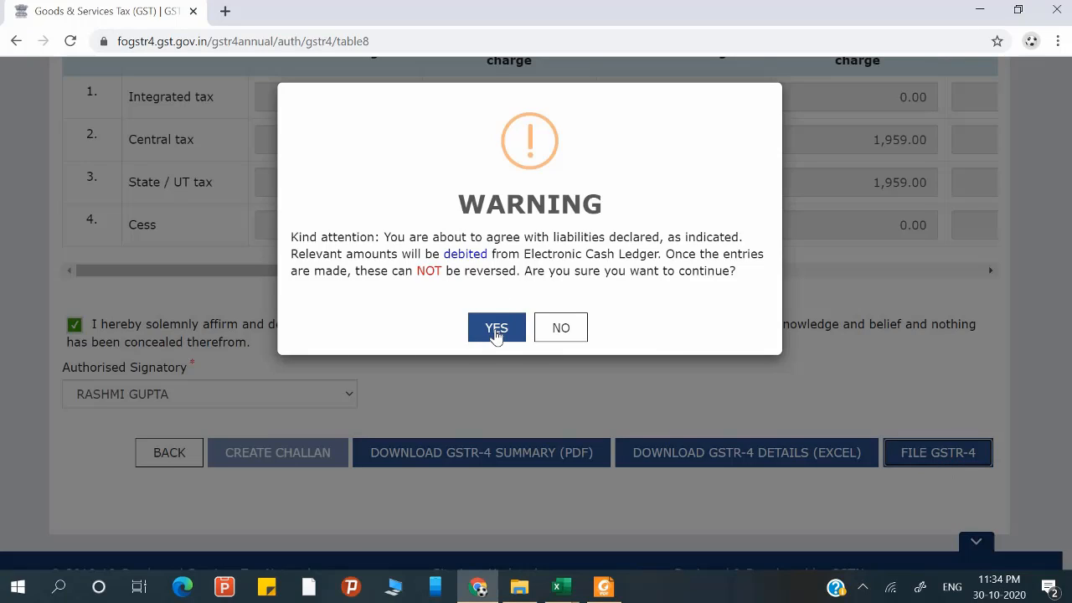
pyautogui.click(496, 330)
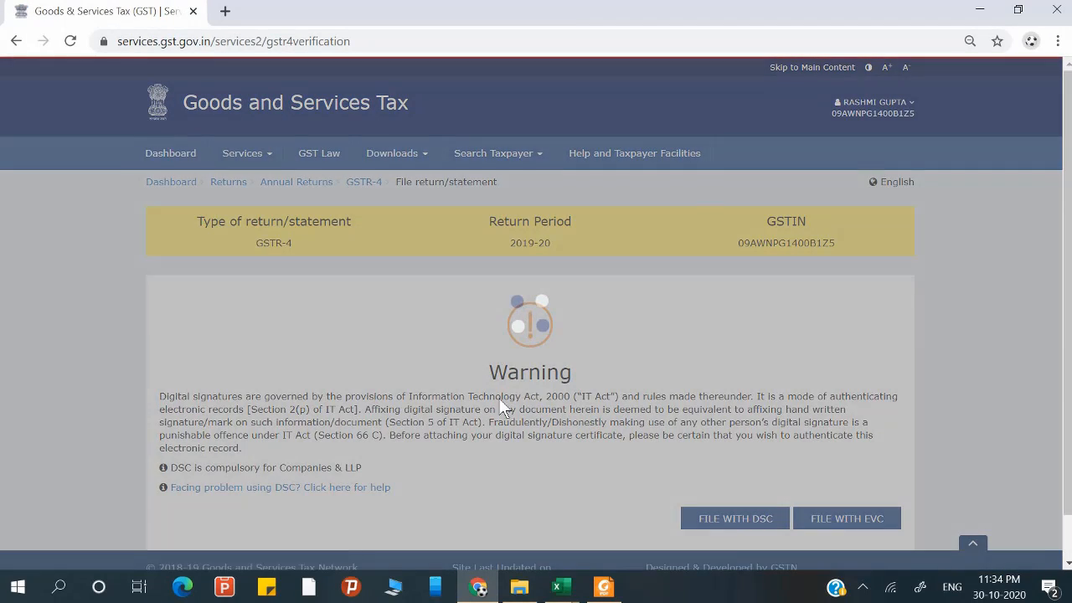
# File the return with EVC, taking the one-time password from the Gmail message and verifying it on the GST portal.
pyautogui.scroll(-1, 530, 433)
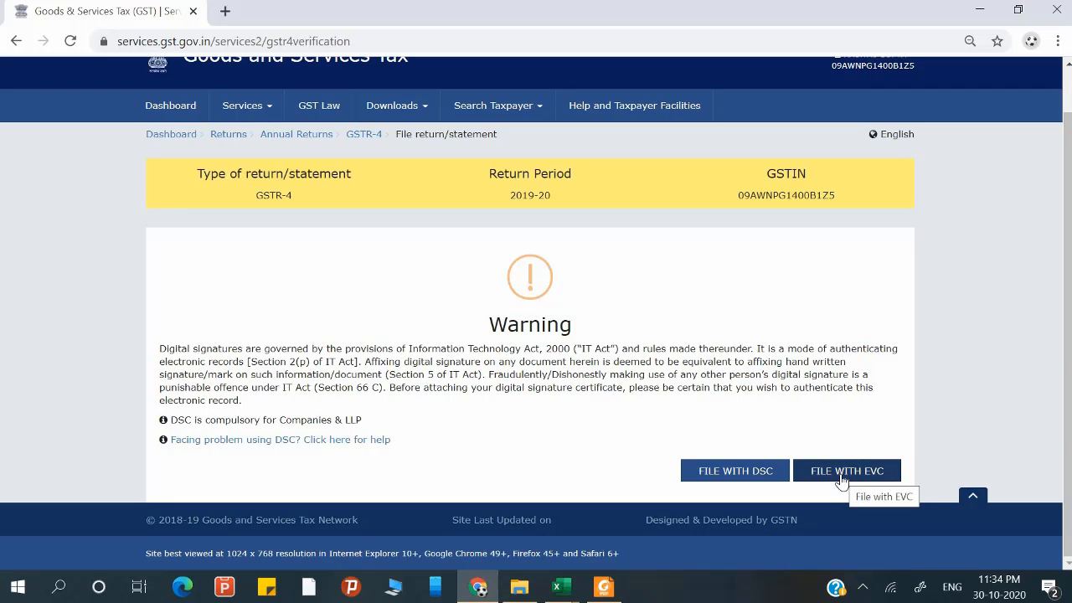
pyautogui.click(844, 471)
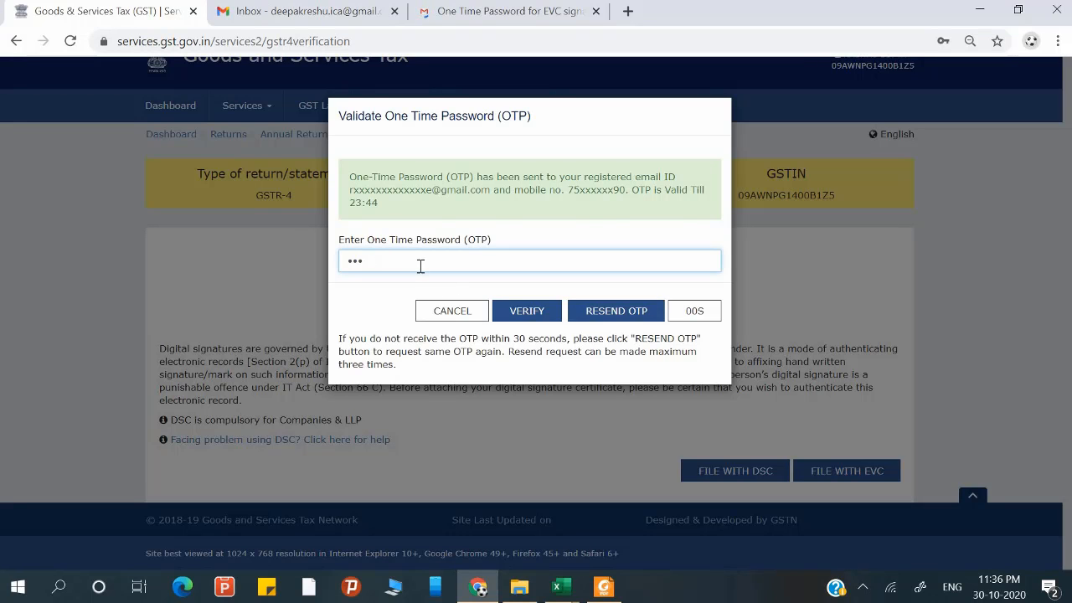
pyautogui.hotkey('alt', 'Tab')
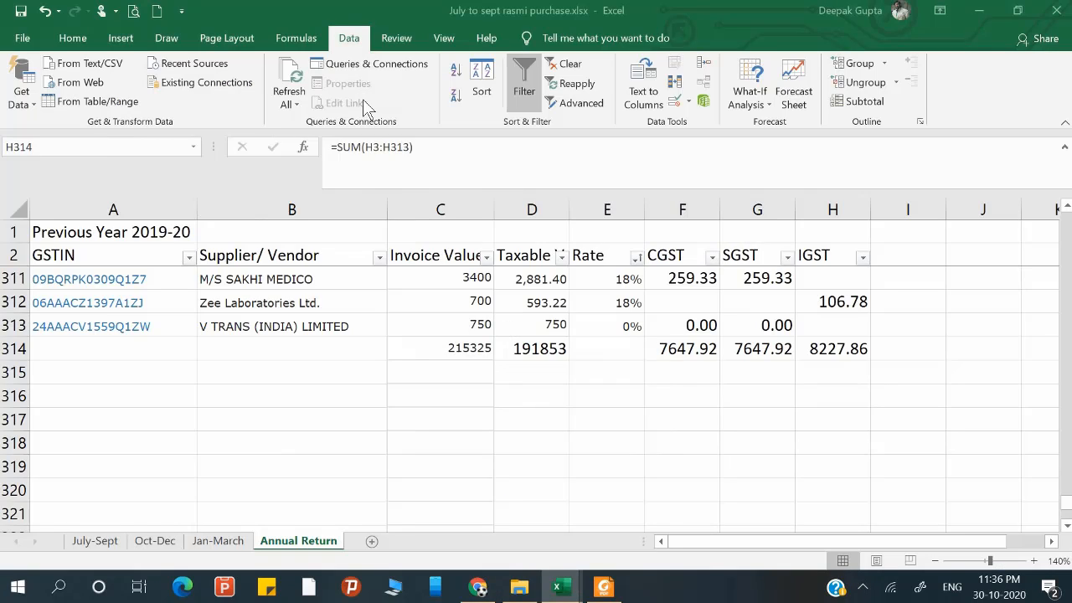
pyautogui.hotkey('alt', 'Tab')
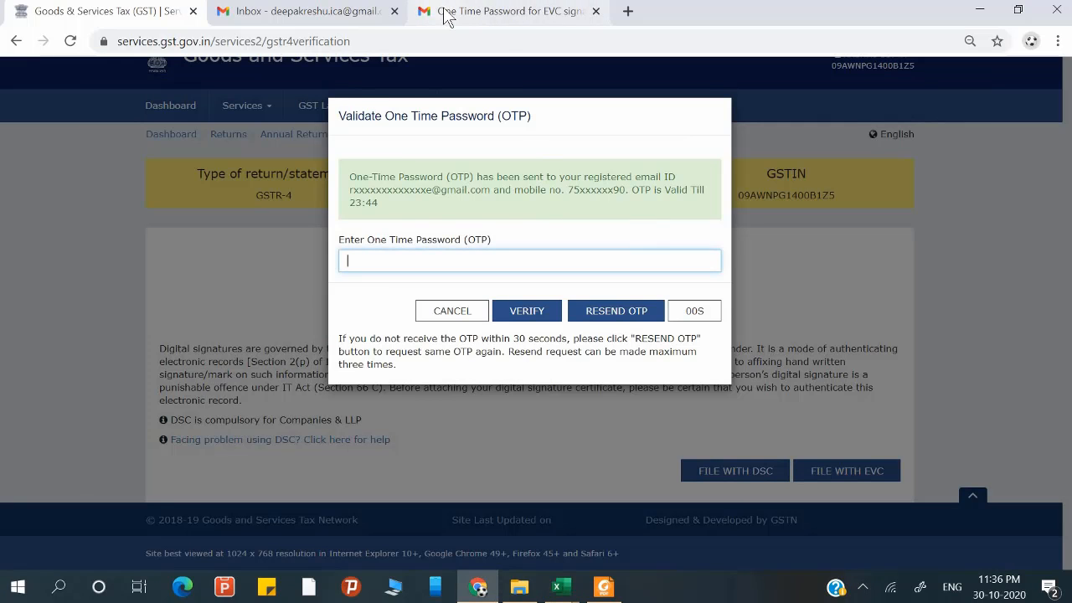
pyautogui.click(443, 16)
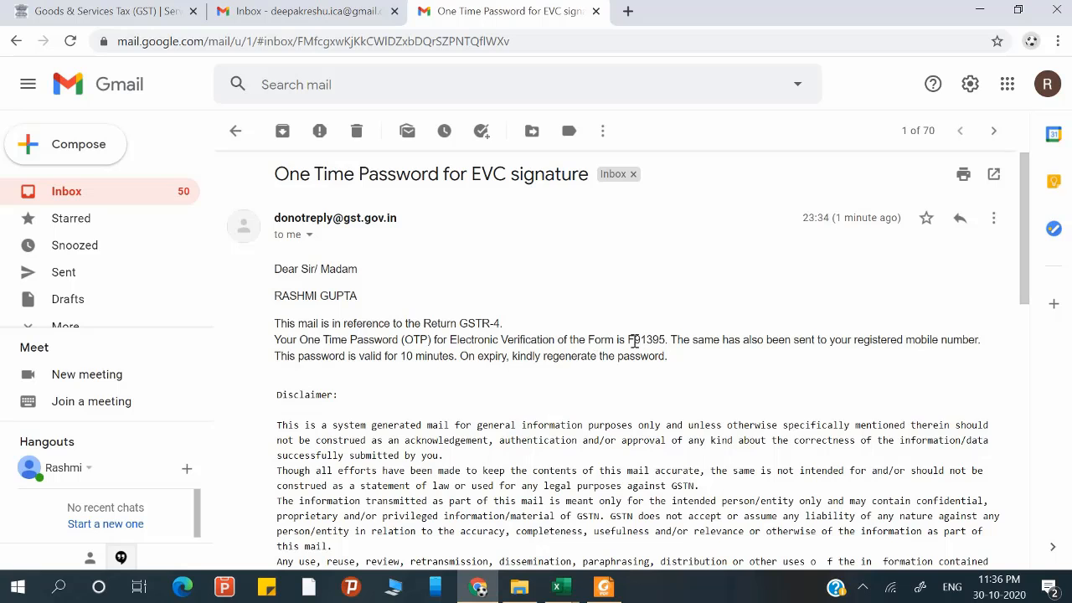
pyautogui.moveTo(629, 341); pyautogui.dragTo(667, 340)
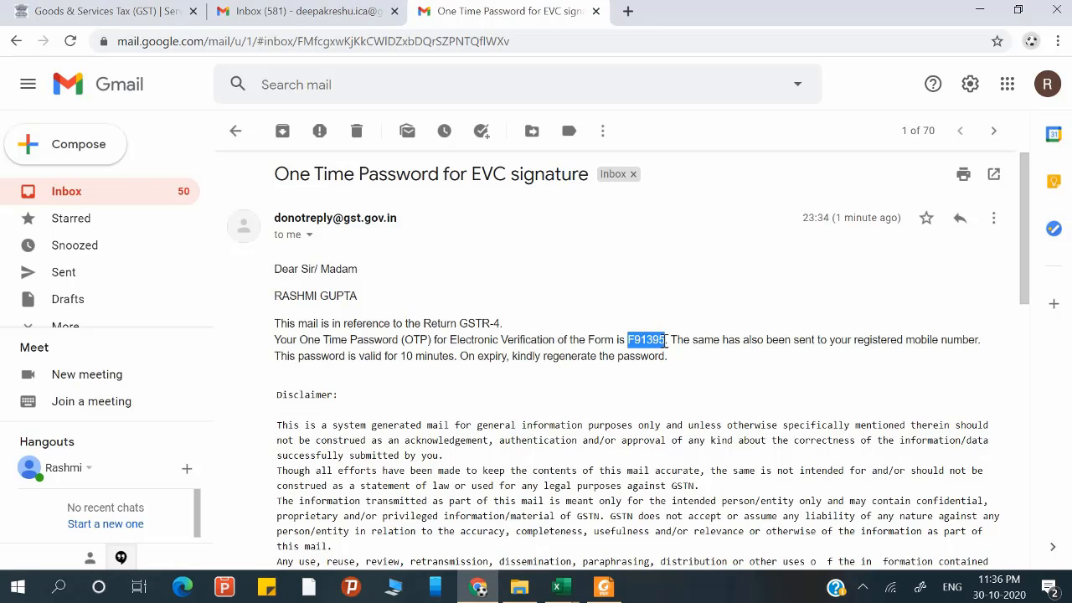
pyautogui.hotkey('alt', 'Tab')
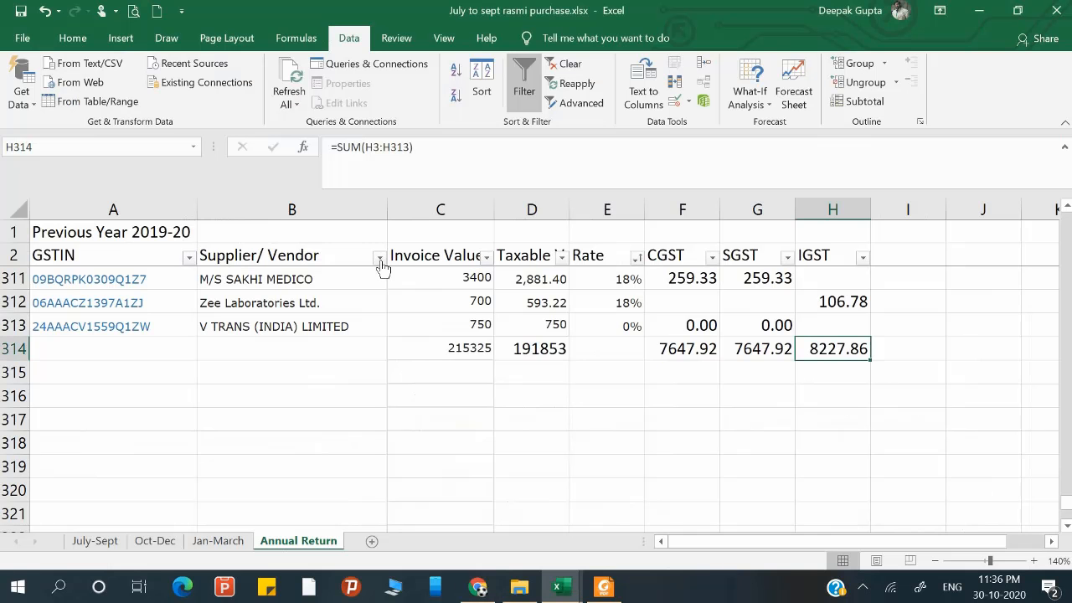
pyautogui.click(479, 587)
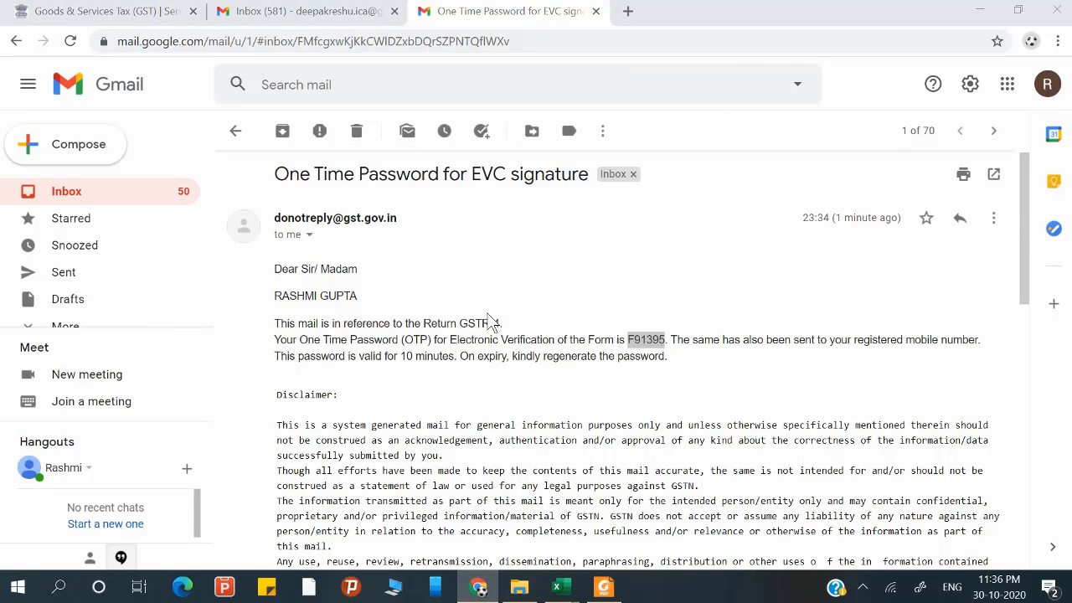
pyautogui.click(122, 10)
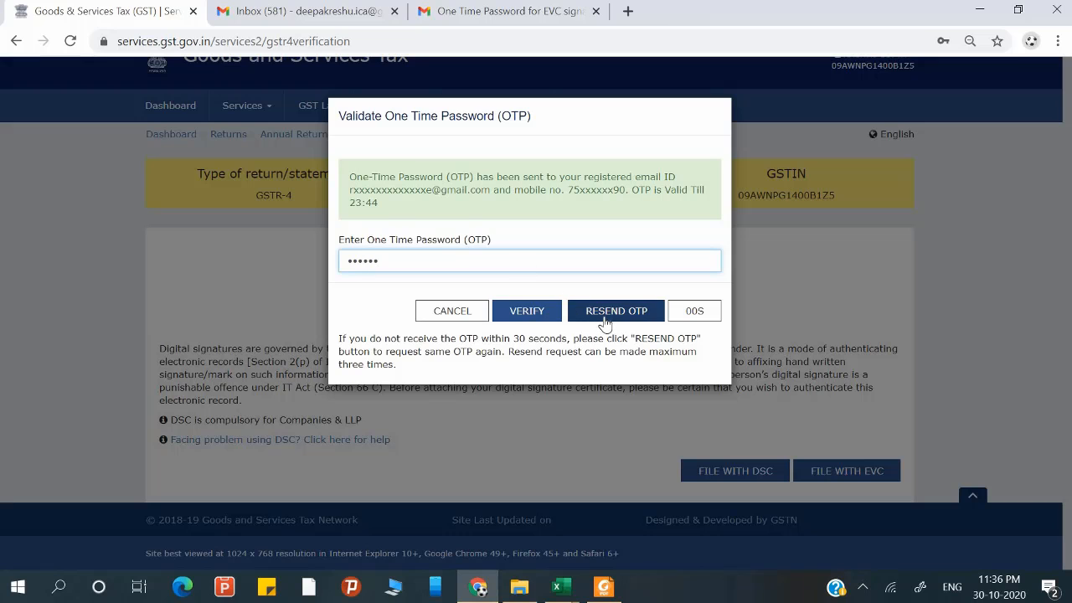
pyautogui.click(519, 315)
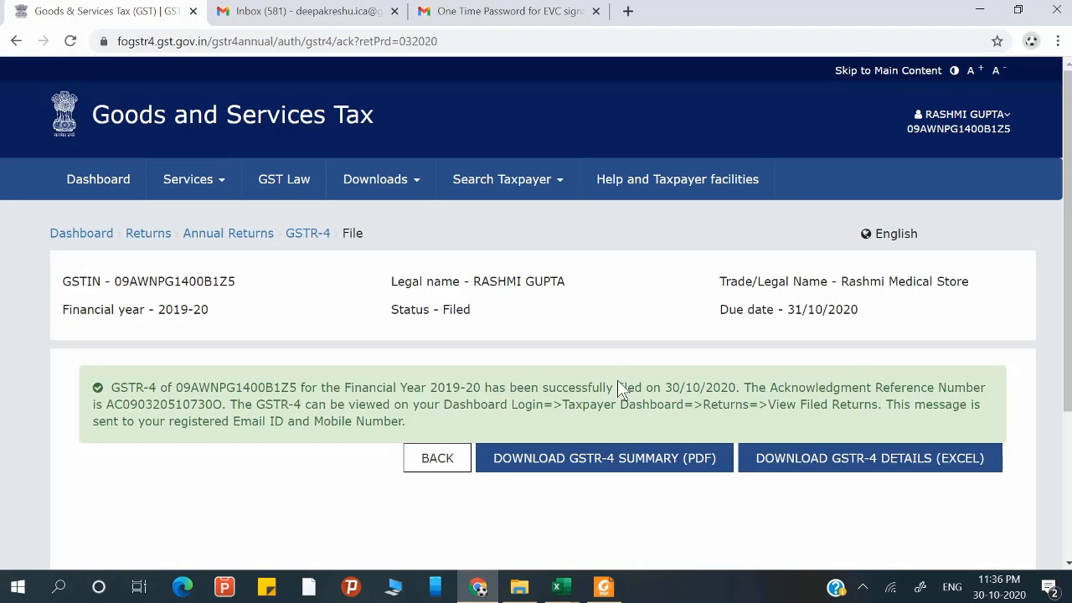
# Download the filed GSTR-4 details as an Excel file into the gst return folder, adding "final" before the suggested file name.
pyautogui.click(825, 466)
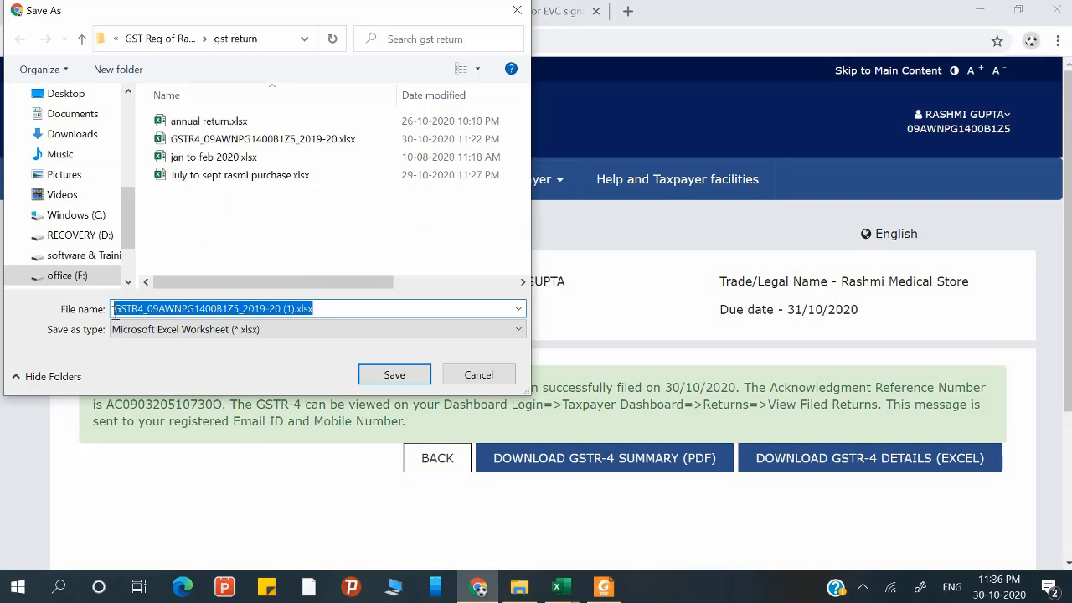
pyautogui.write('final')
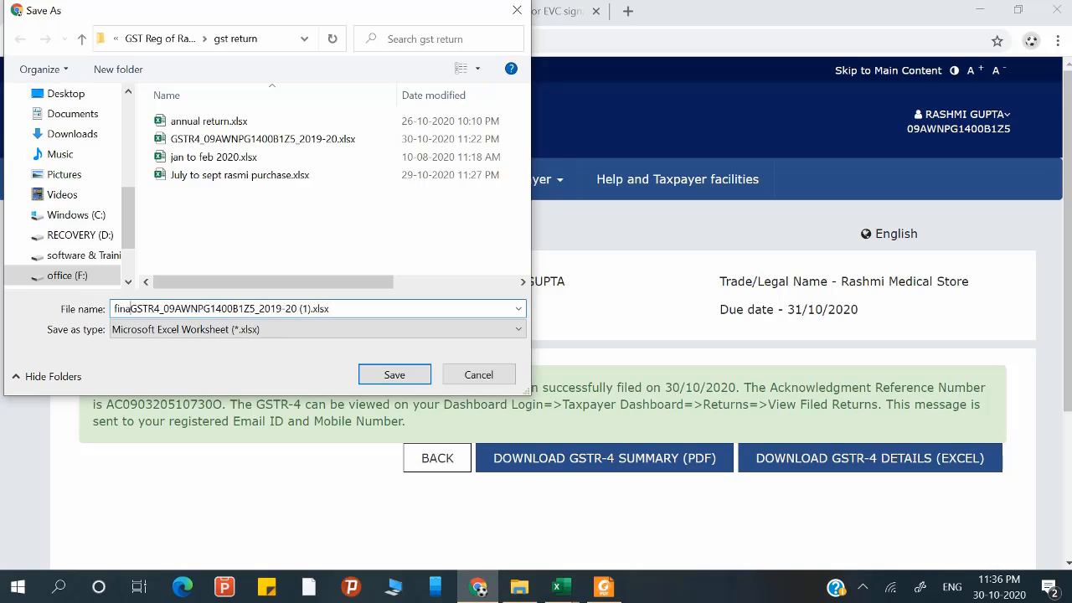
pyautogui.press('Return')
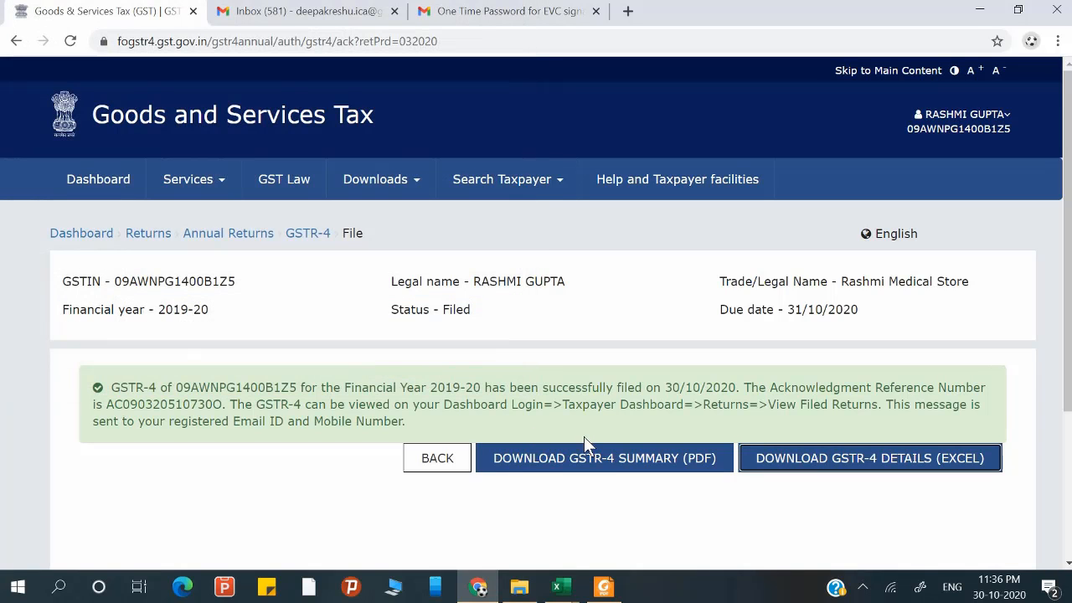
# Download the filed GSTR-4 summary PDF and save a copy of it from Foxit Reader to the SDXC (G:) drive.
pyautogui.click(588, 463)
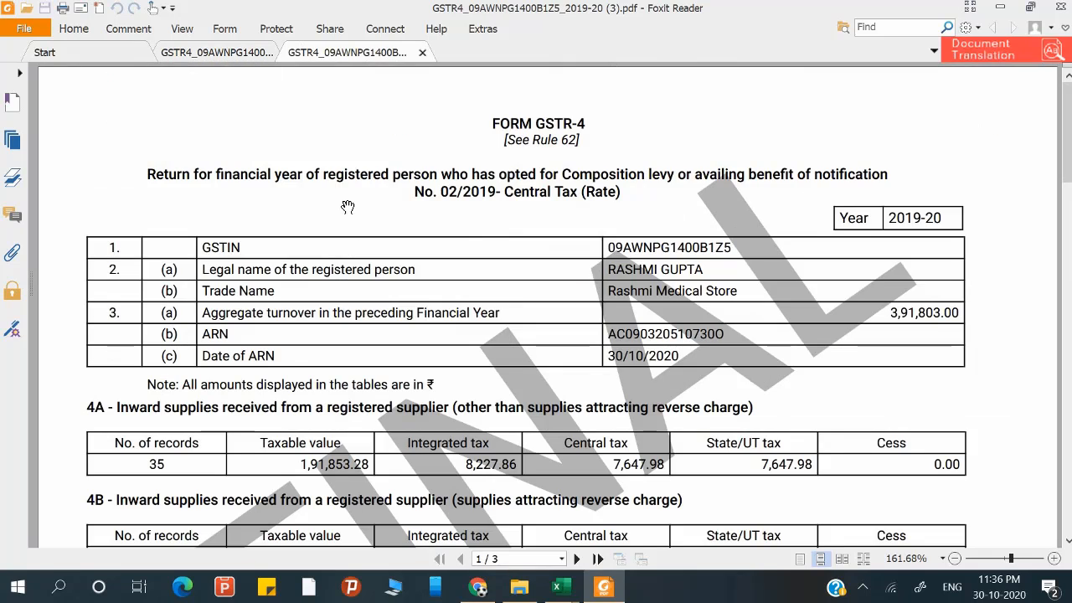
pyautogui.click(23, 32)
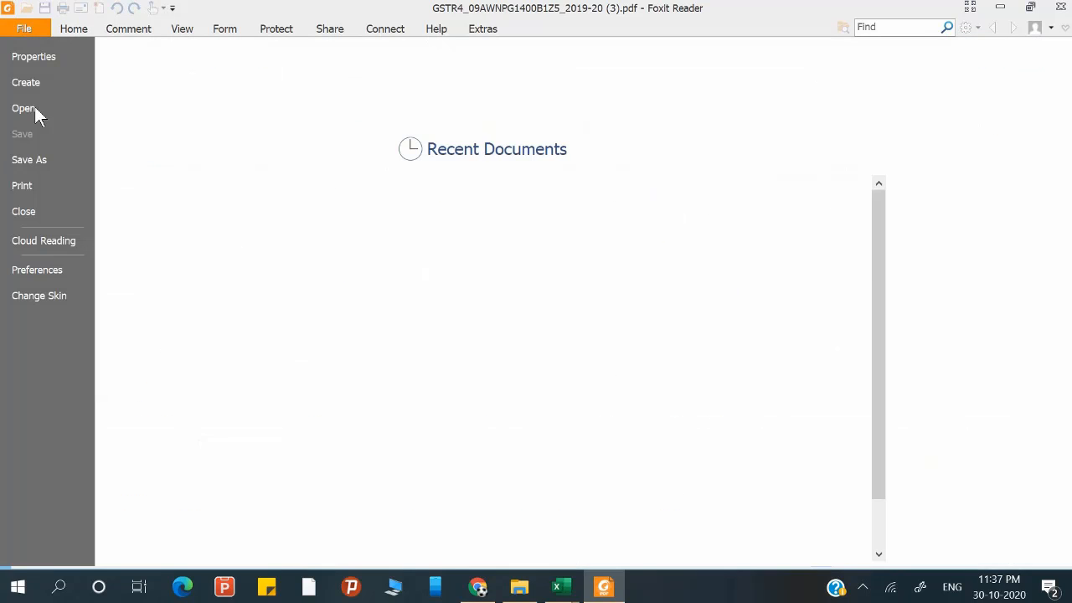
pyautogui.click(42, 156)
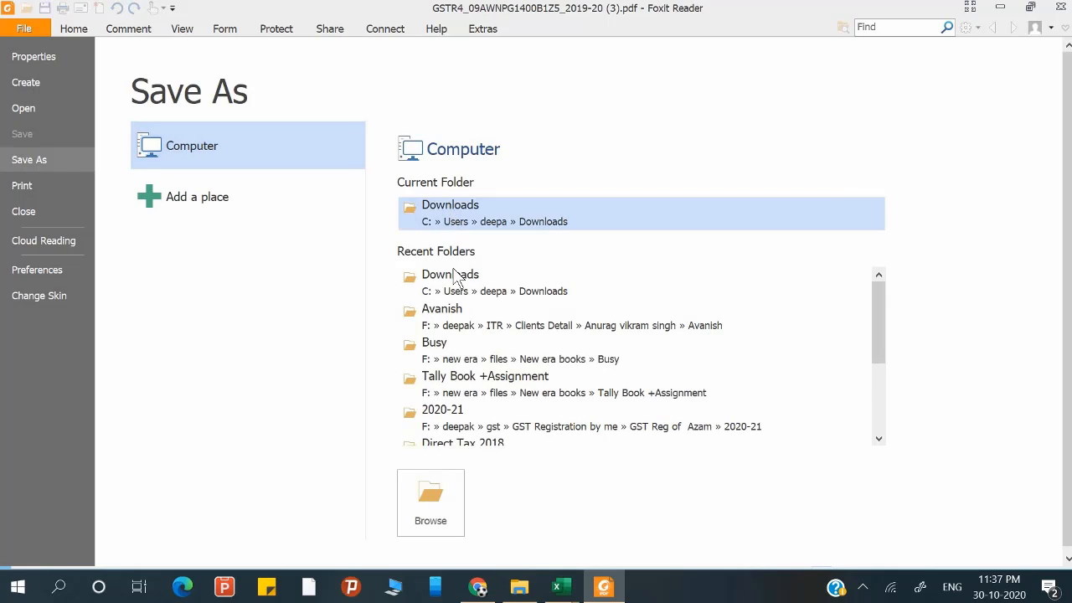
pyautogui.click(440, 491)
pyautogui.scroll(-2, 98, 266)
pyautogui.scroll(-1, 98, 266)
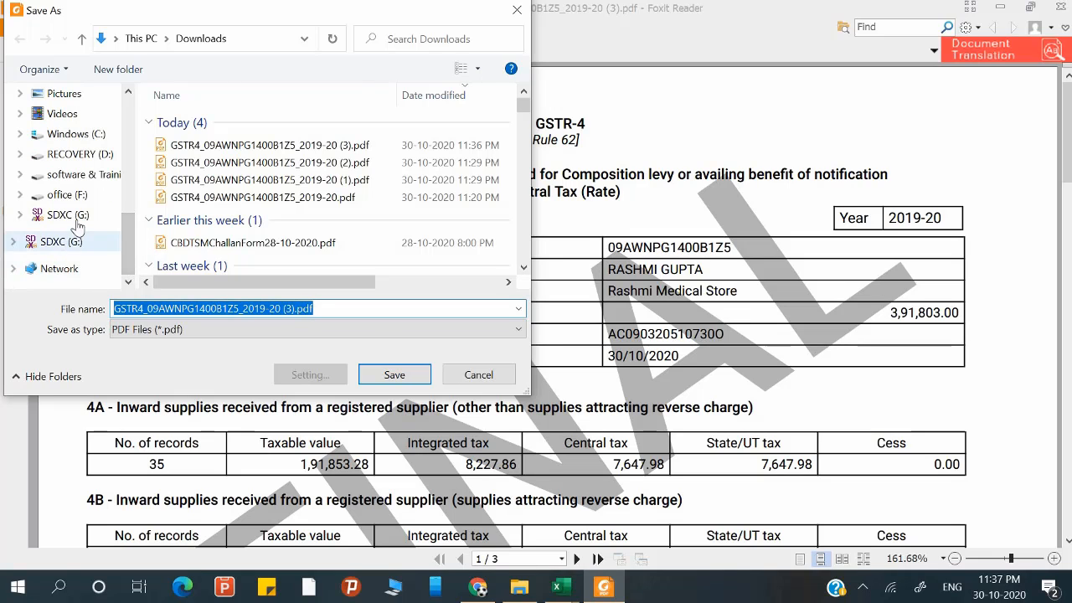
pyautogui.click(63, 243)
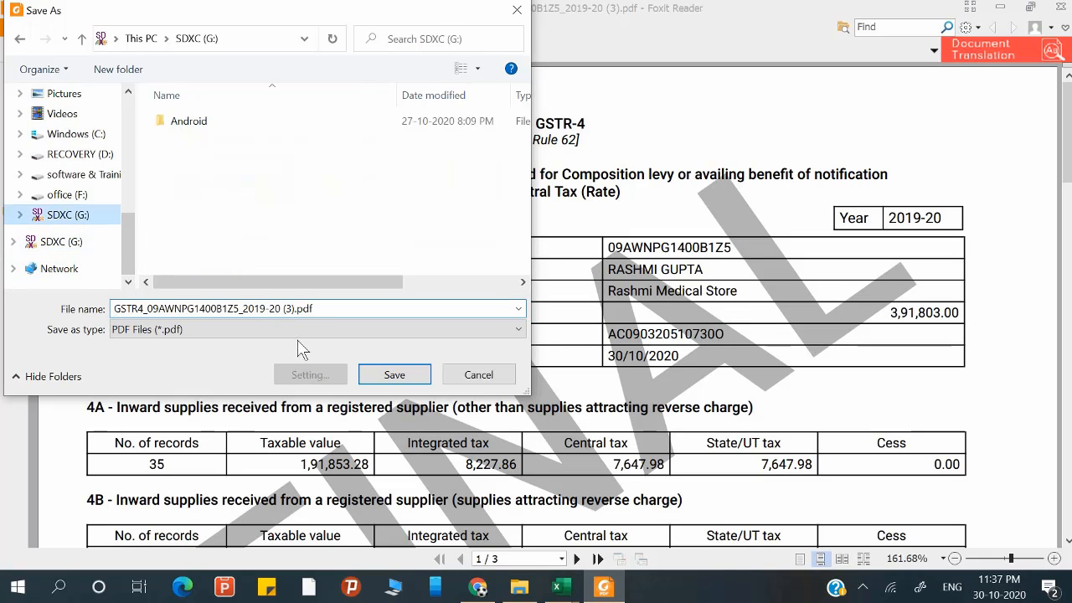
pyautogui.click(394, 375)
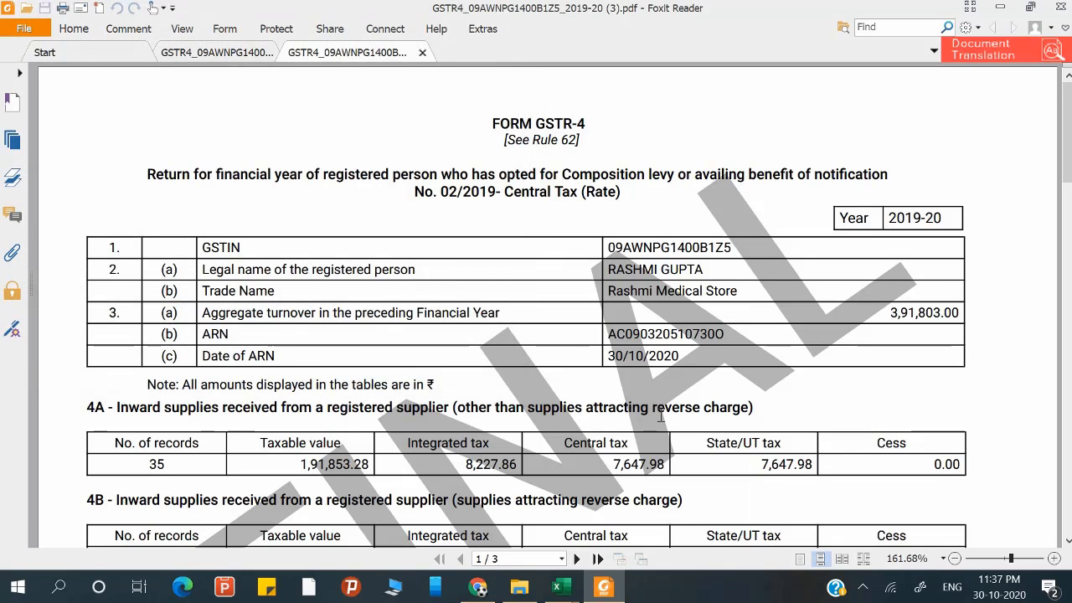
# Review tables 4A to 4C of the final summary PDF and return to the GST portal in Chrome.
pyautogui.scroll(-2, 660, 416)
pyautogui.scroll(-3, 661, 416)
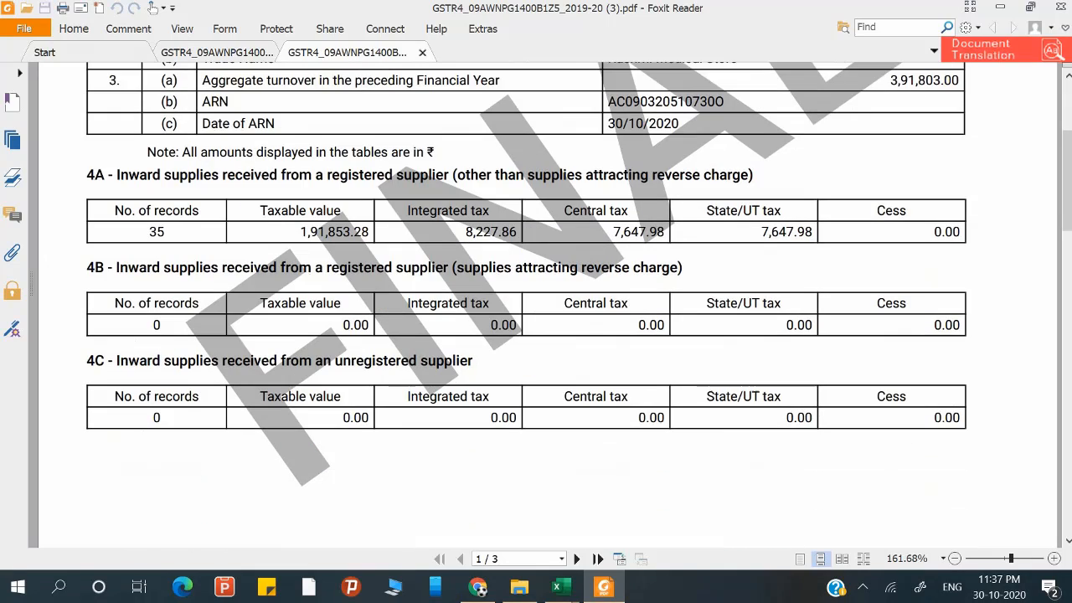
pyautogui.click(1000, 7)
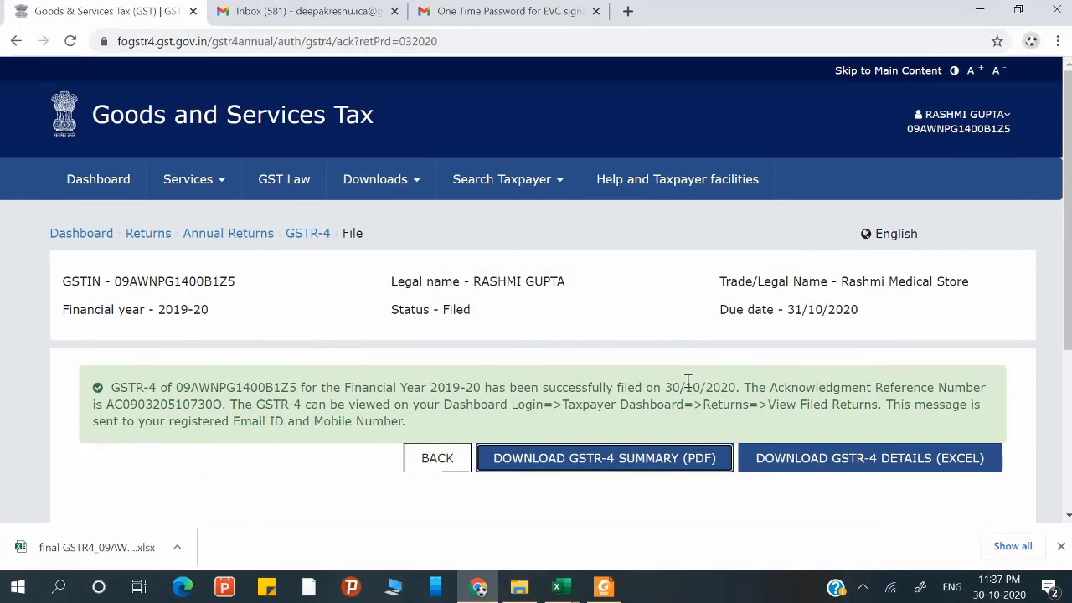
# Go back to the portal dashboard, open the Annual Return page and search for financial year 2019-20.
pyautogui.scroll(-1, 687, 380)
pyautogui.scroll(1, 687, 380)
pyautogui.click(107, 192)
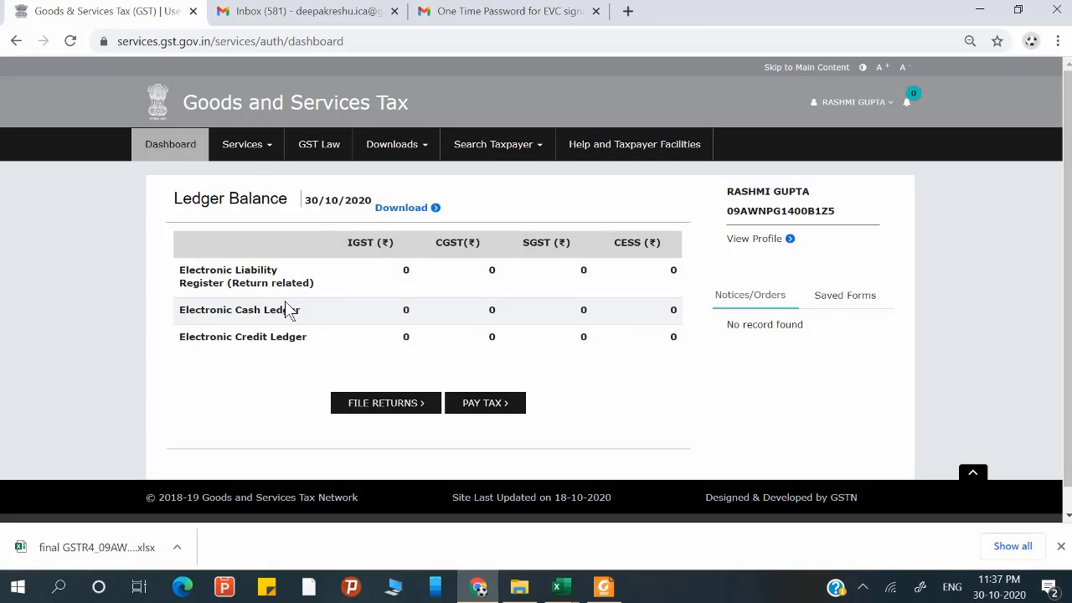
pyautogui.click(246, 151)
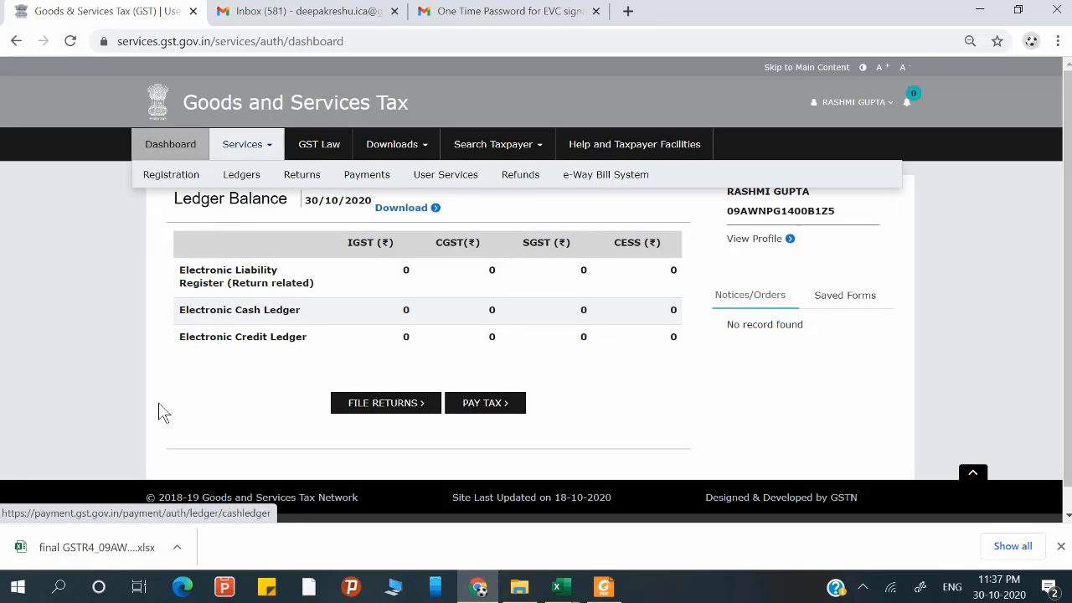
pyautogui.click(375, 411)
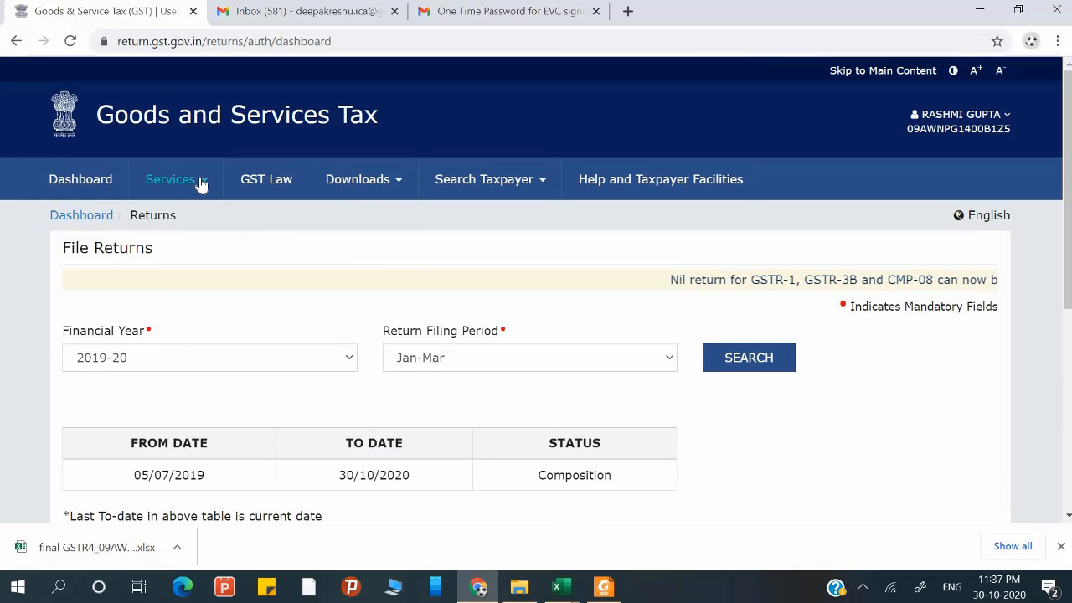
pyautogui.click(201, 180)
pyautogui.click(244, 217)
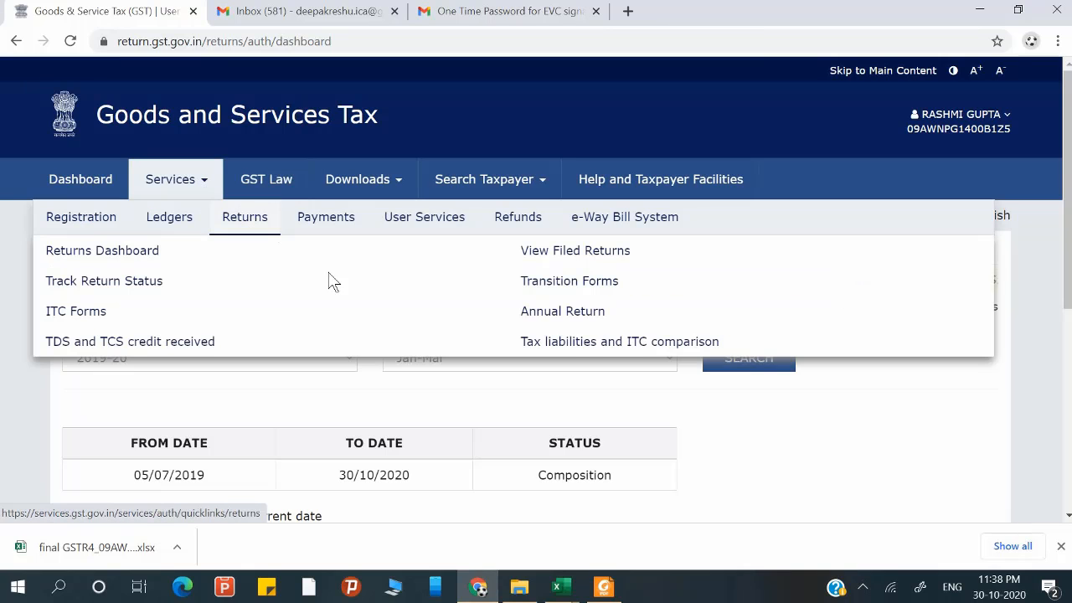
pyautogui.click(531, 323)
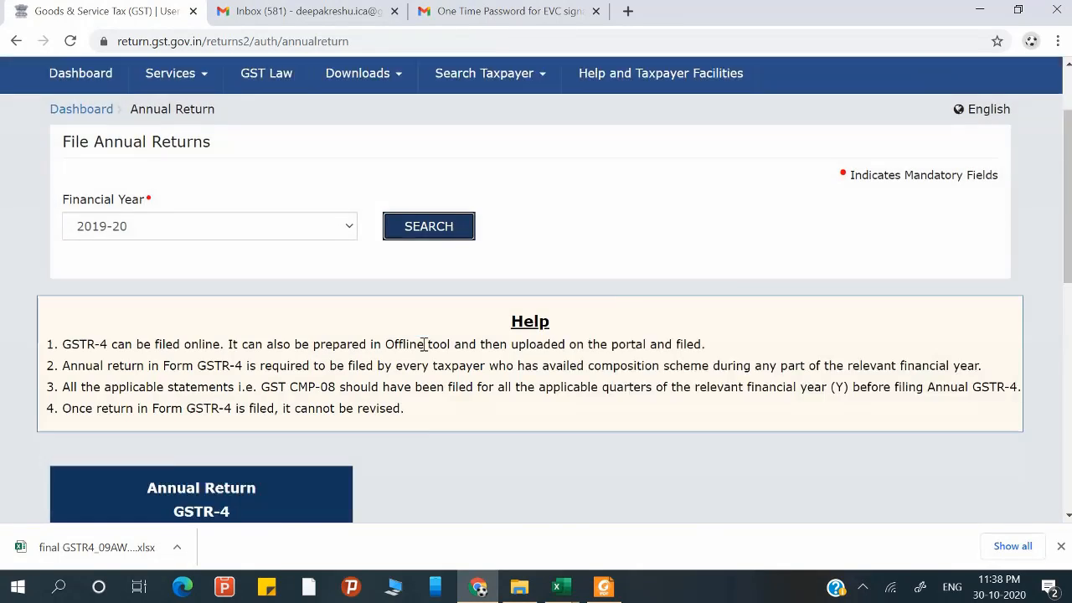
# Check the filing status of the GSTR-4 annual return and view the filed return's overview page.
pyautogui.scroll(-3, 424, 343)
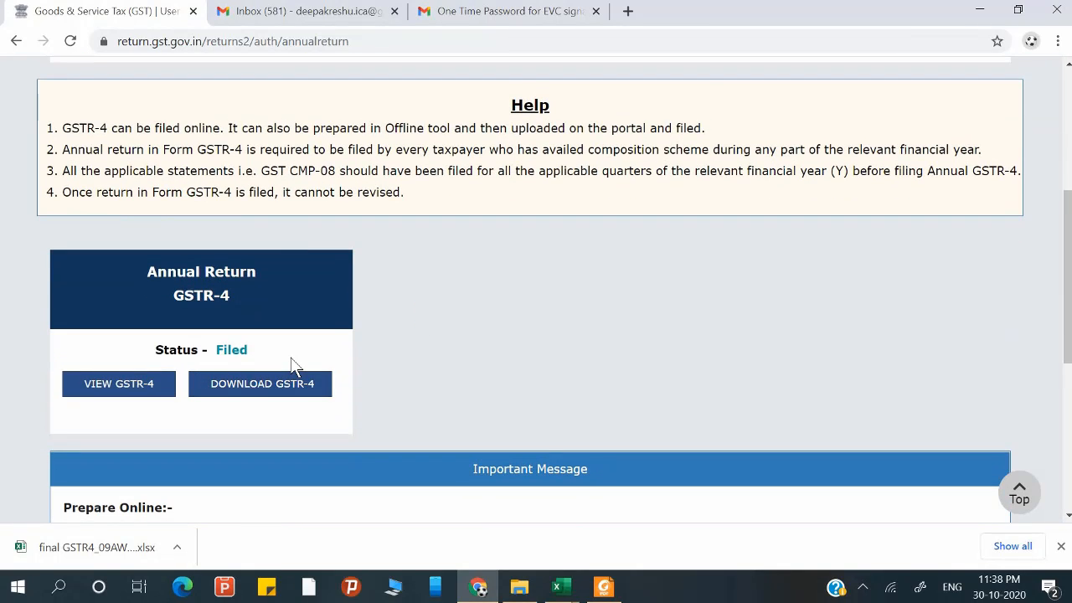
pyautogui.scroll(3, 293, 366)
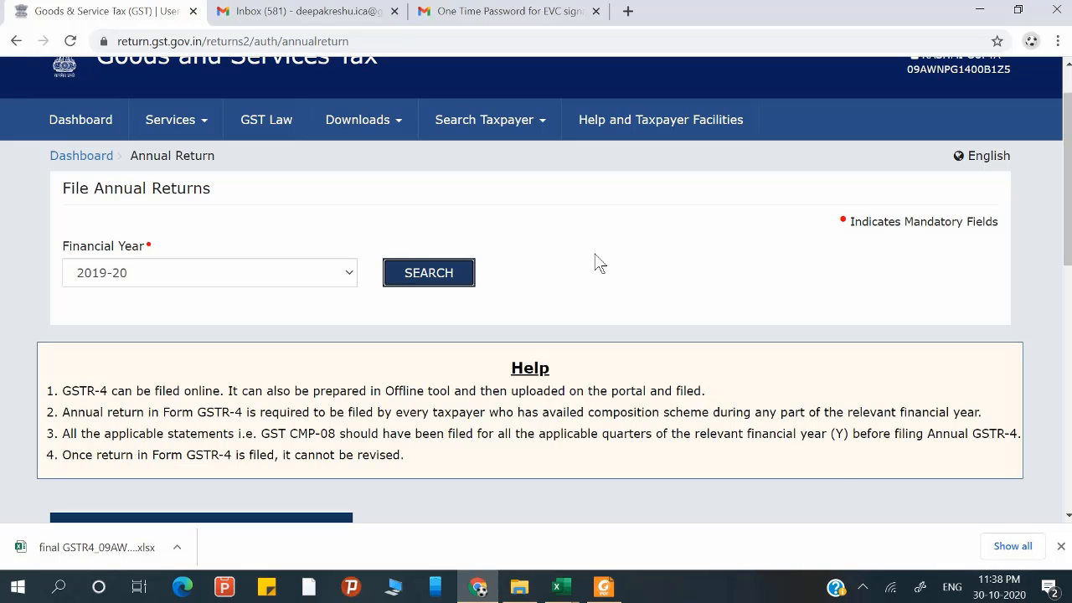
pyautogui.scroll(1, 599, 263)
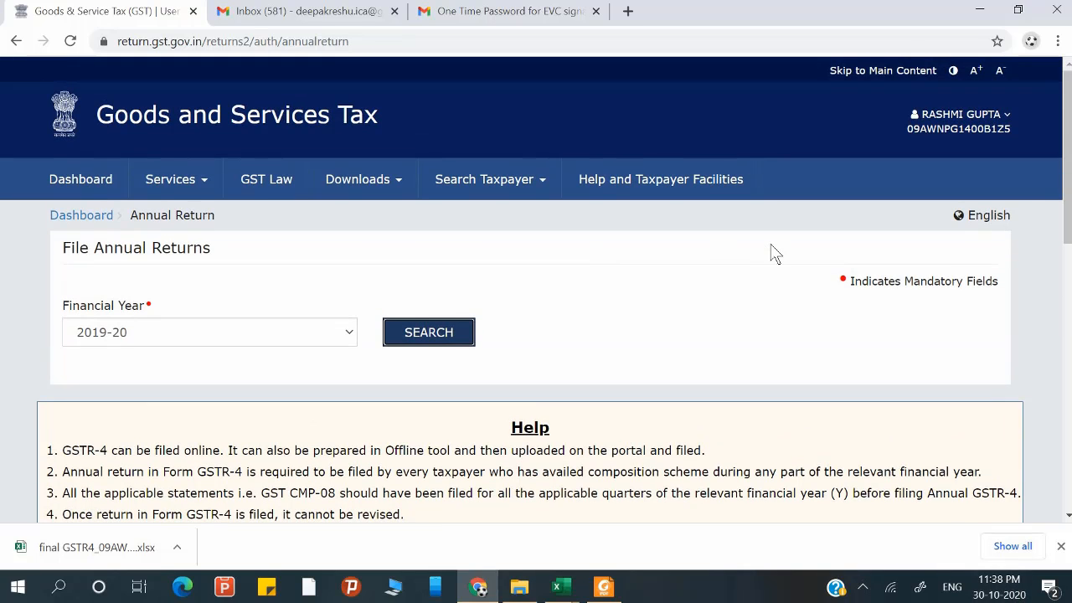
pyautogui.scroll(-3, 556, 286)
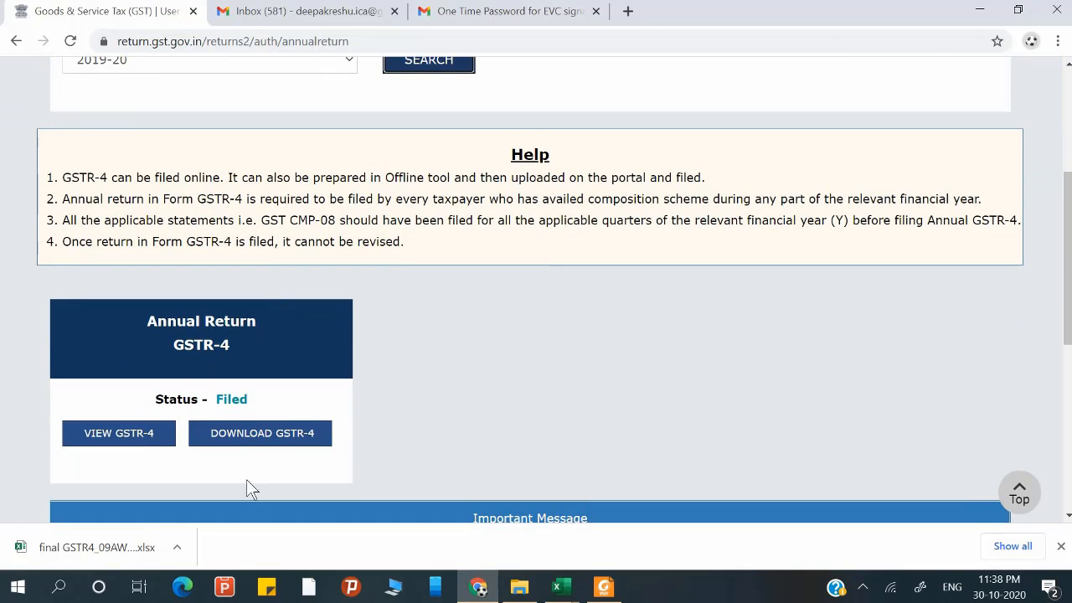
pyautogui.click(134, 439)
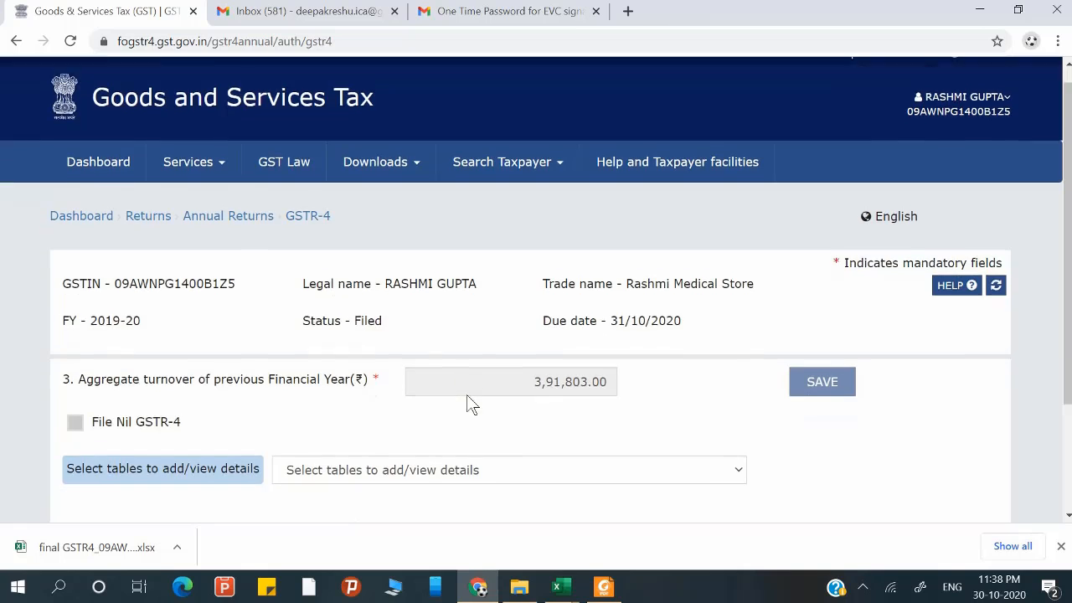
pyautogui.scroll(-3, 467, 404)
pyautogui.scroll(2, 467, 401)
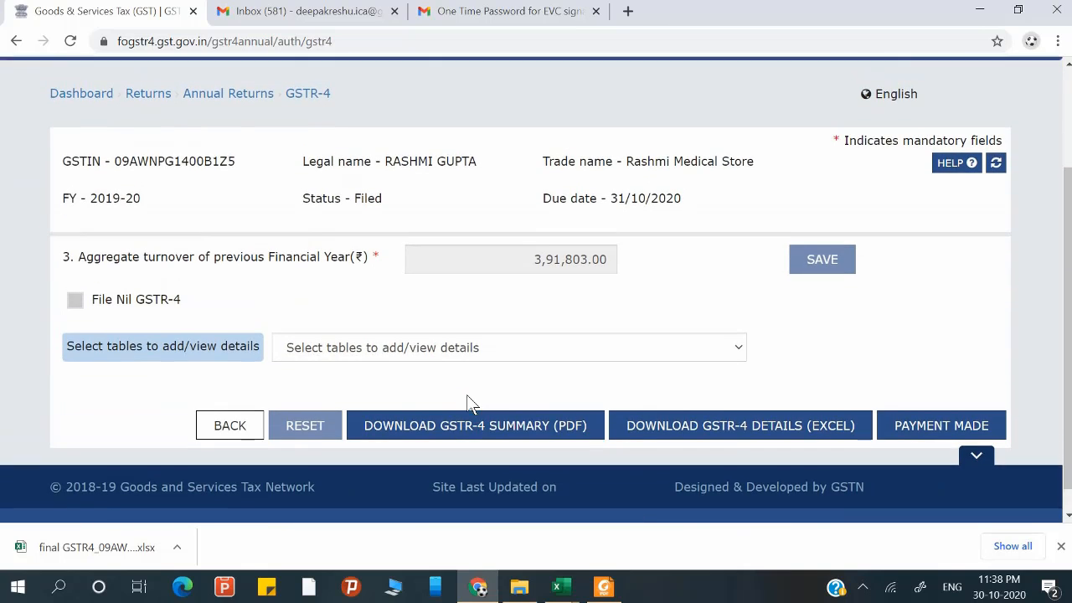